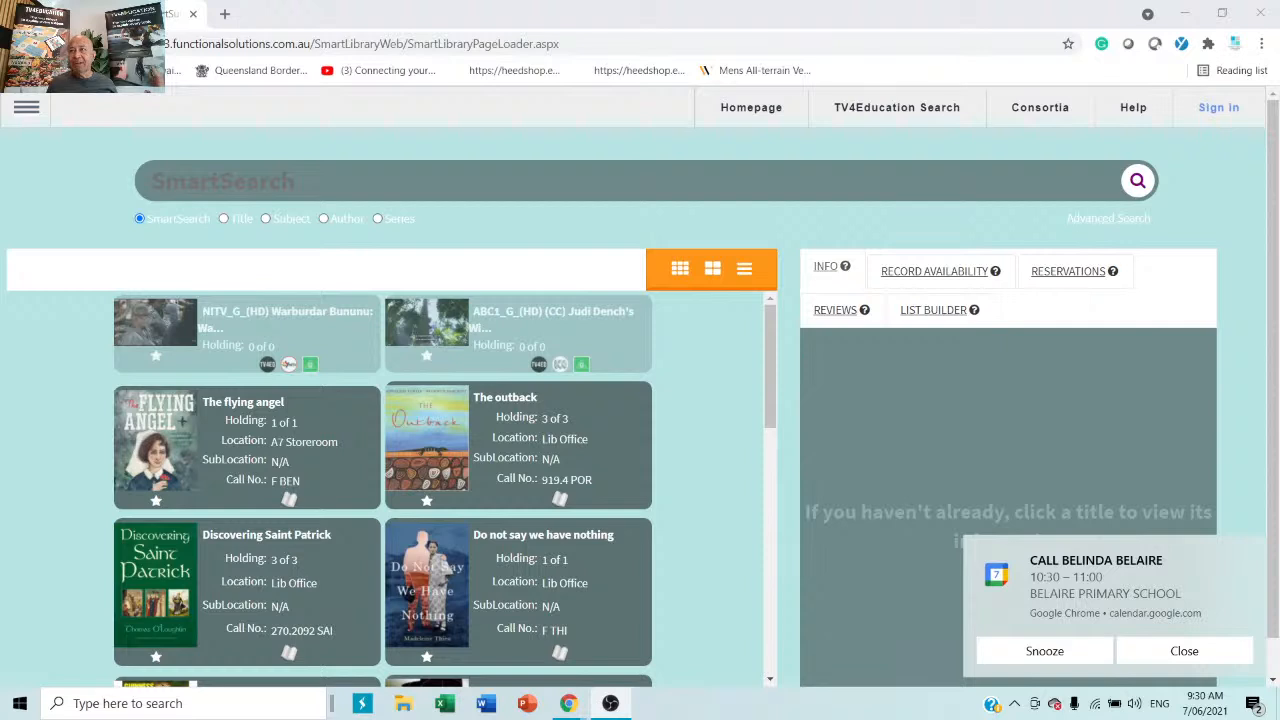
Dismiss the calendar reminder and highlight the functionalsolutions.com.au domain in the library page's web address.
left_click(1252, 548)
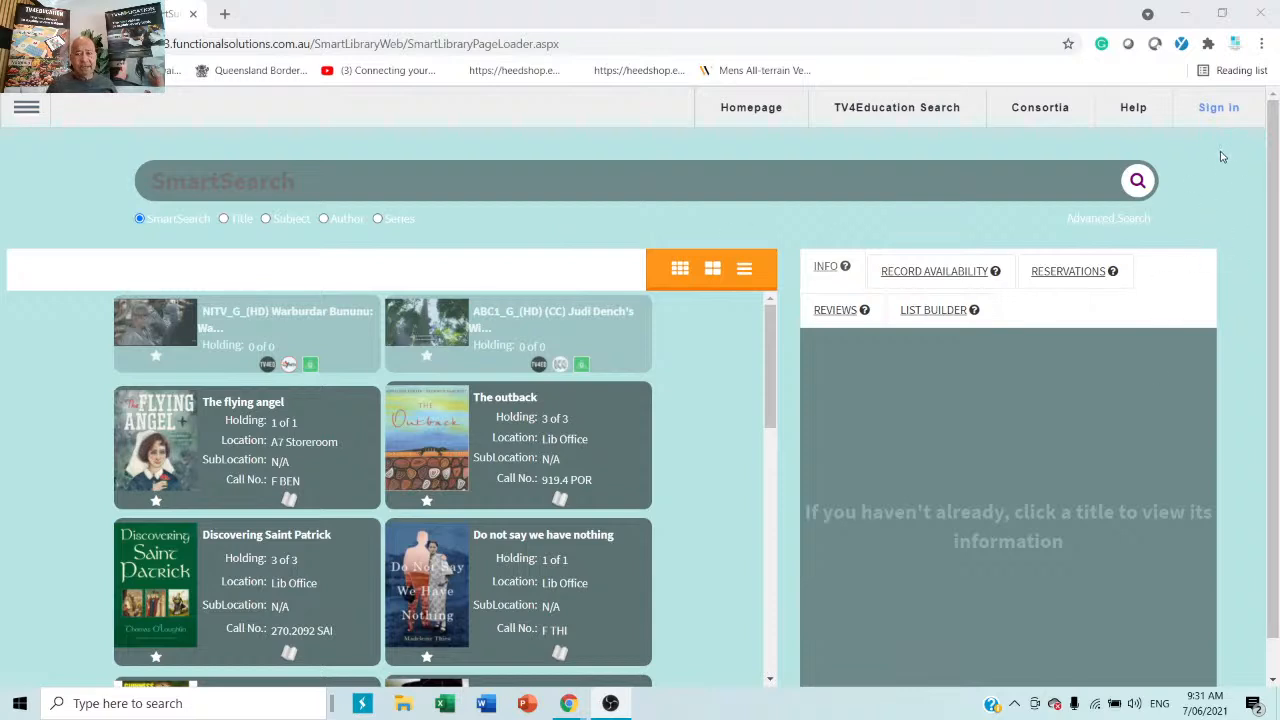
left_click(677, 40)
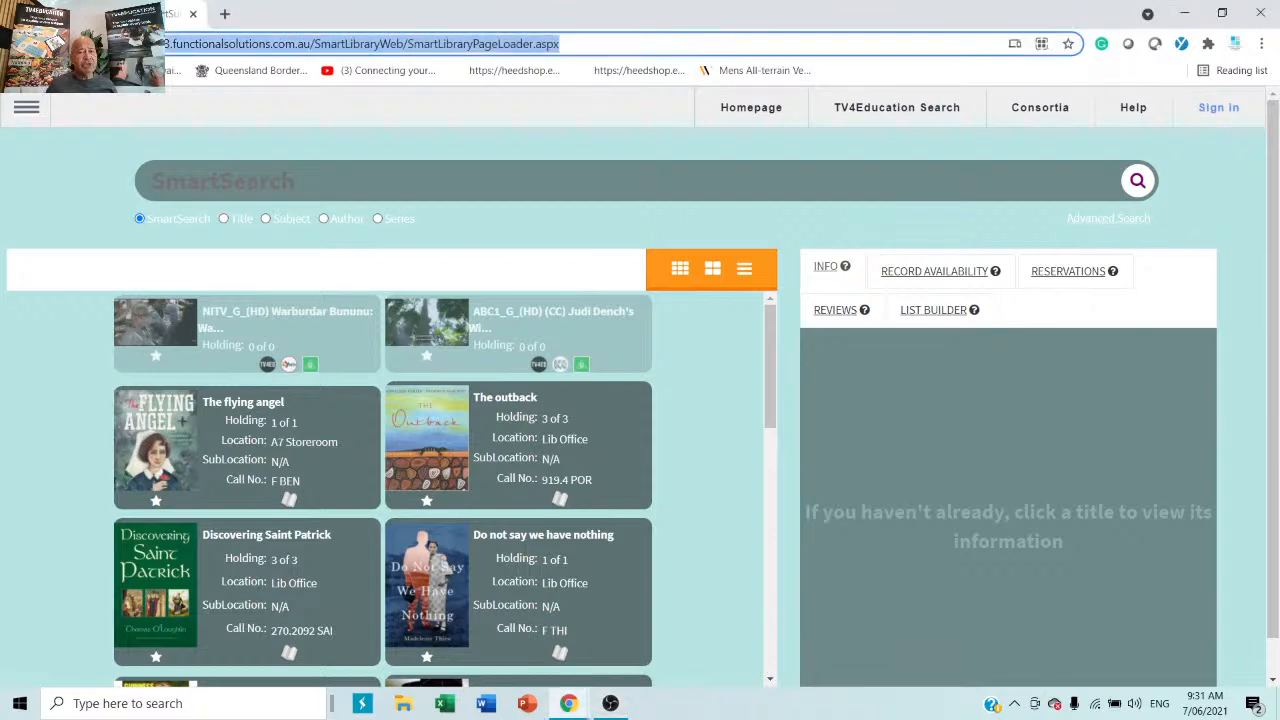
left_click(282, 50)
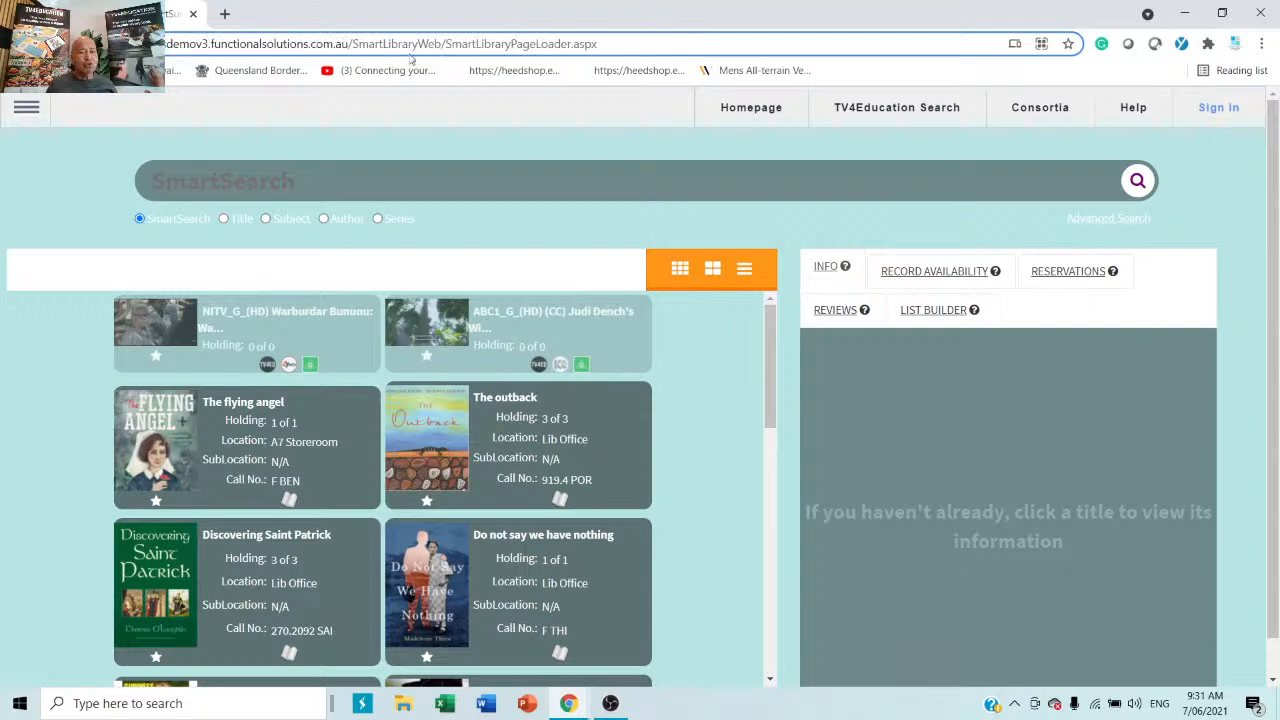
left_click_drag(640, 44, 166, 44)
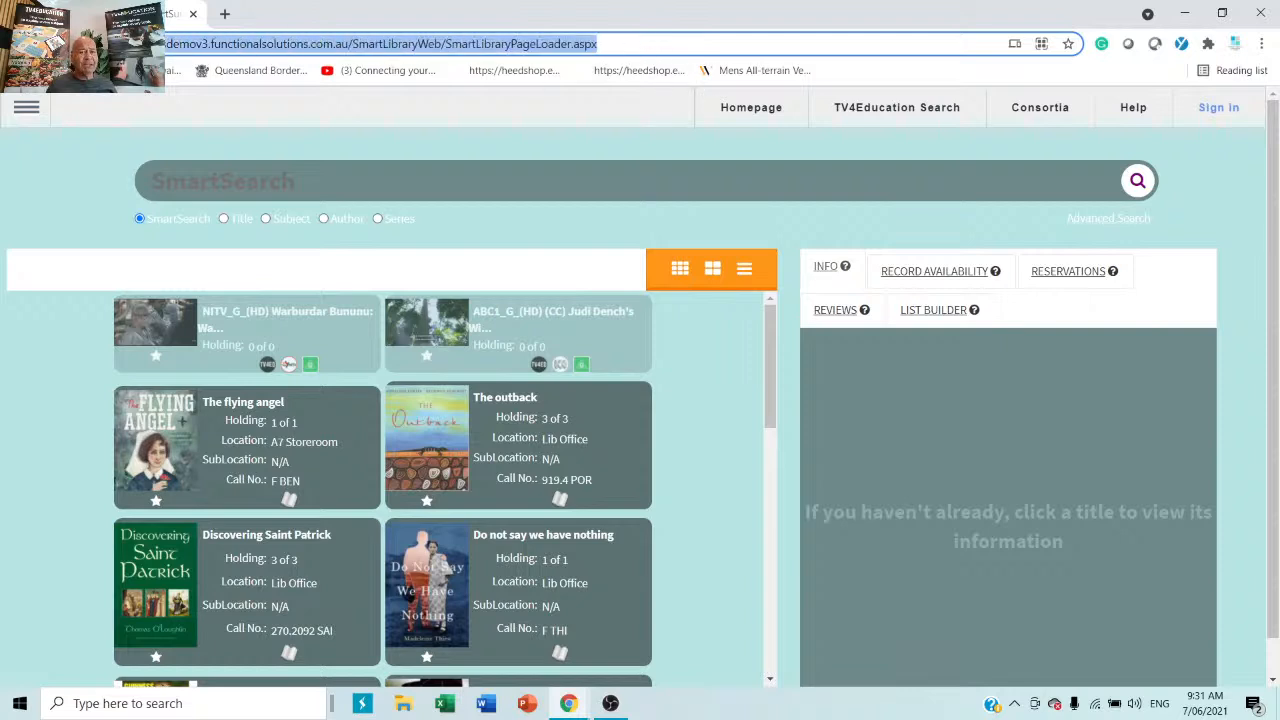
left_click(465, 121)
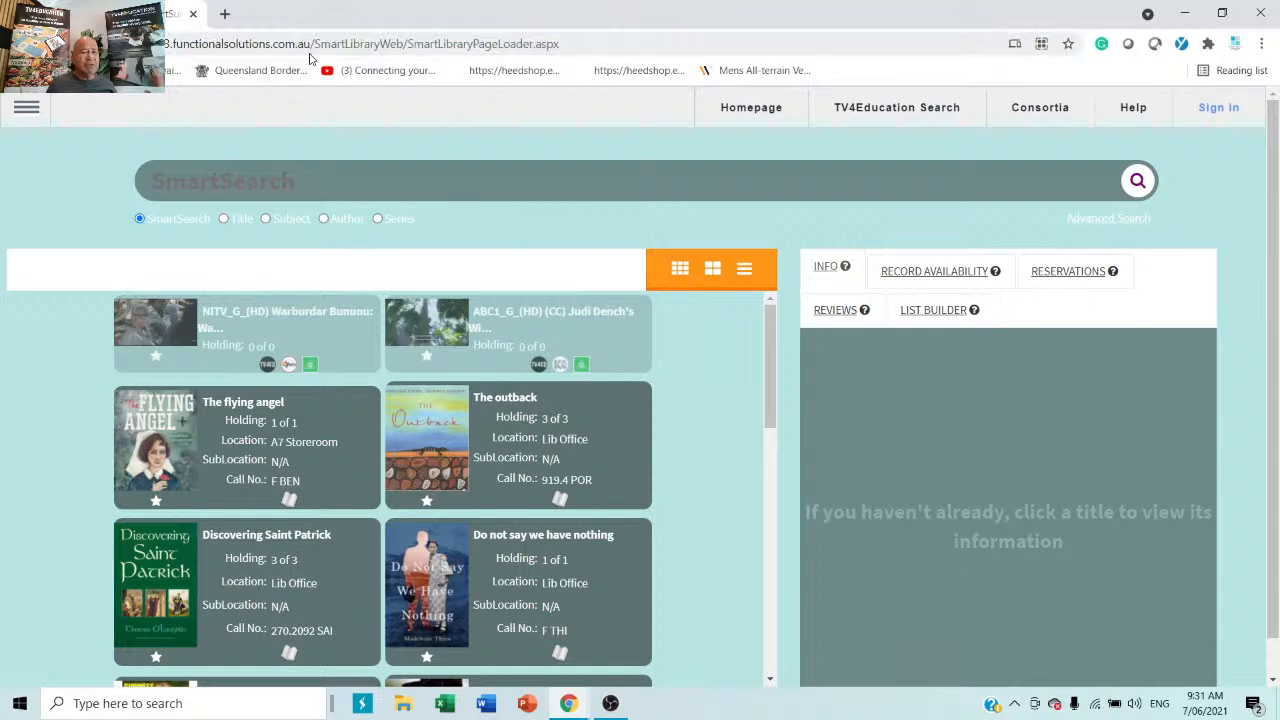
left_click_drag(314, 44, 178, 48)
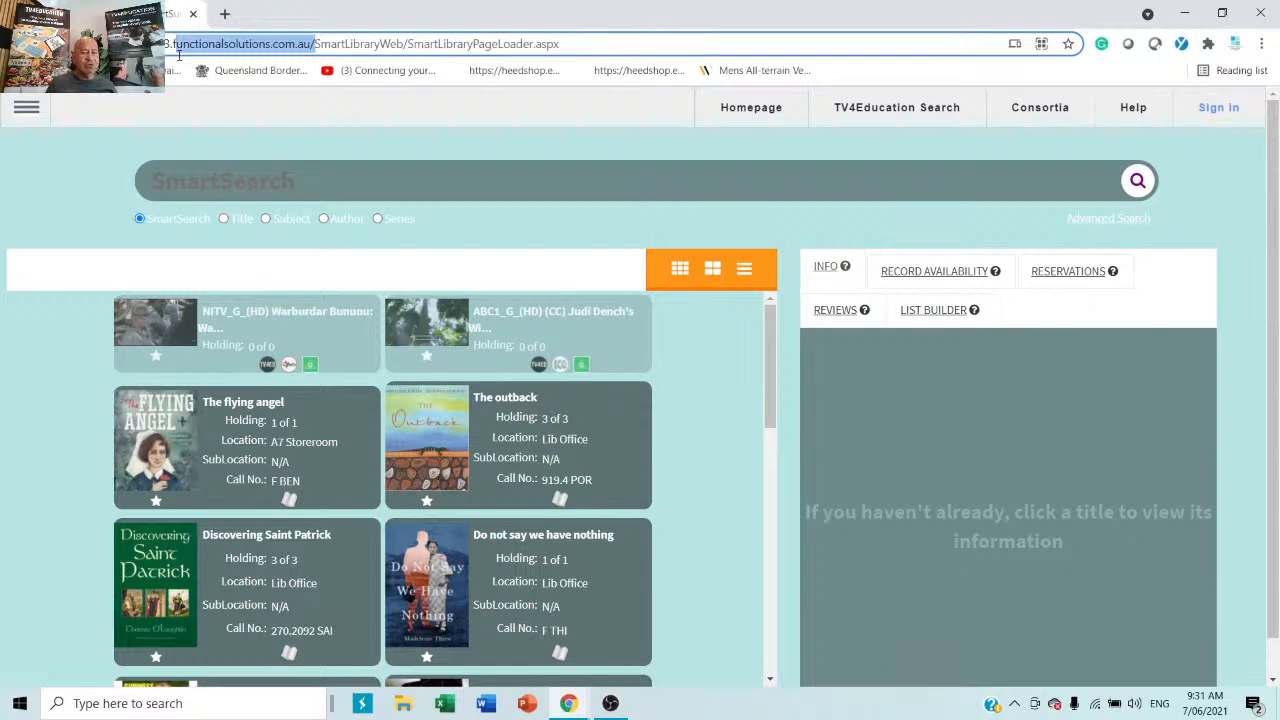
left_click(99, 188)
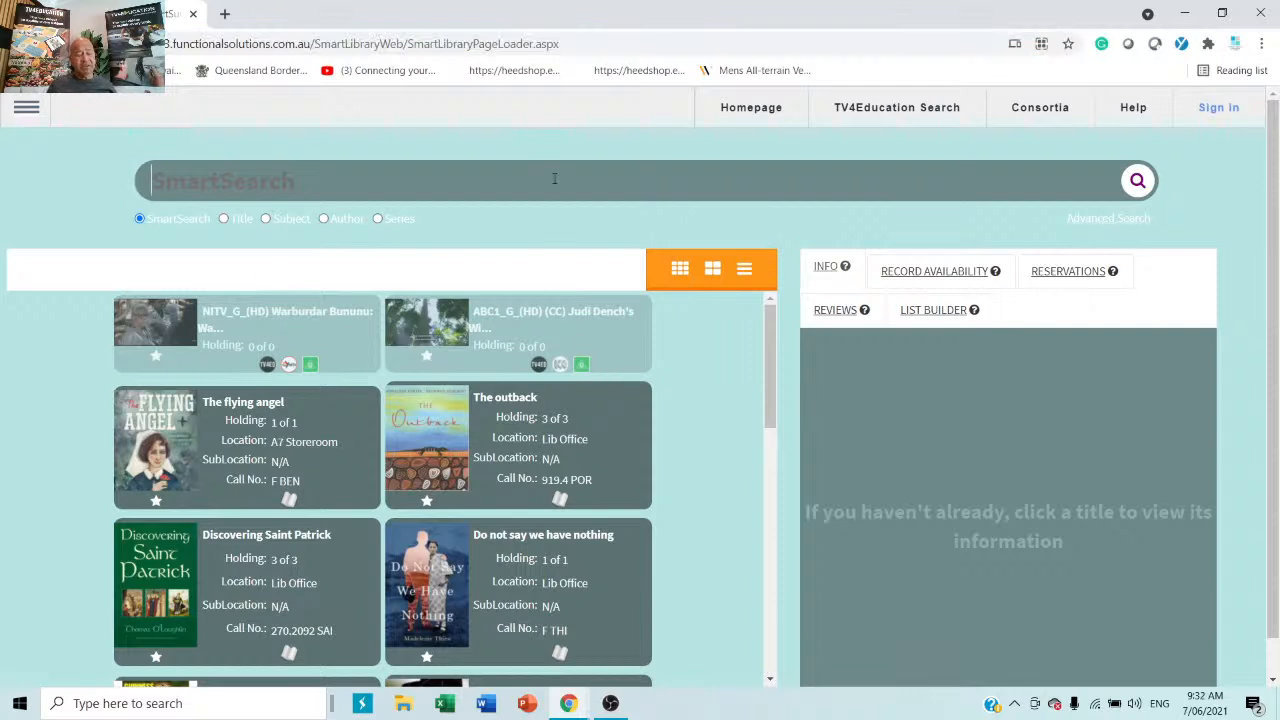
Run a SmartSearch of the library catalogue for "cat" and another one for "dahl".
type("cat")
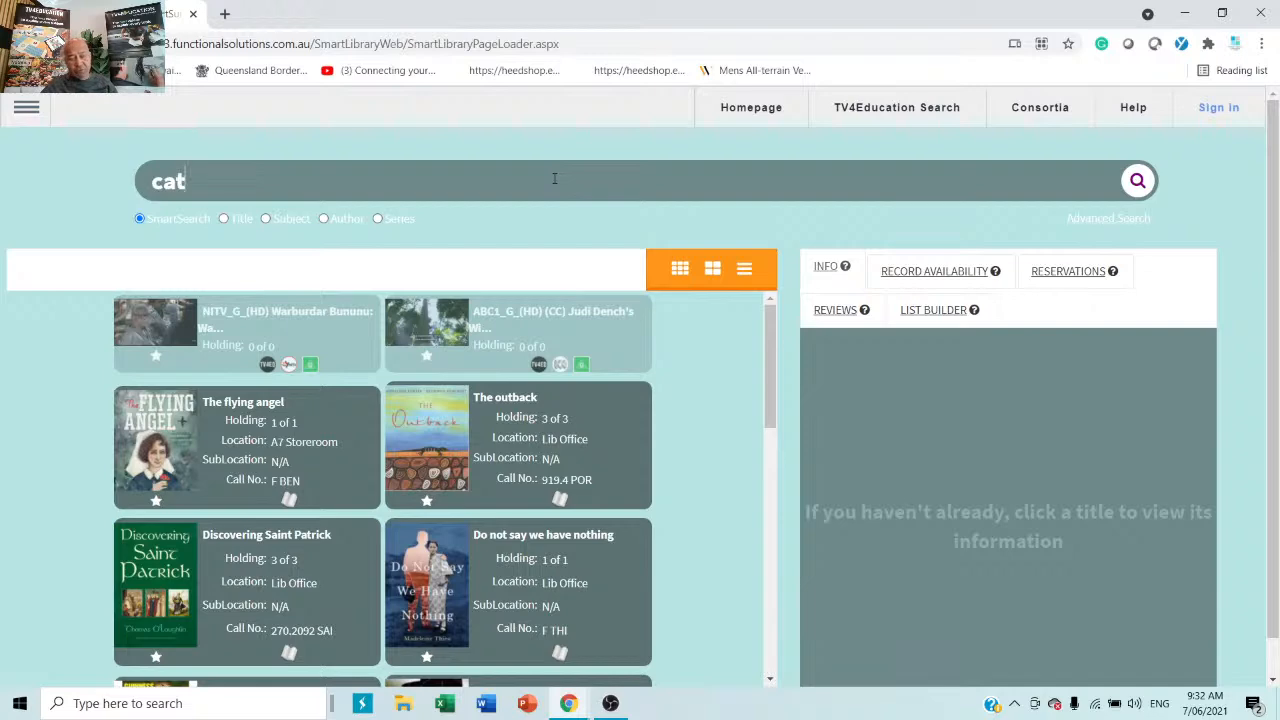
key("Return")
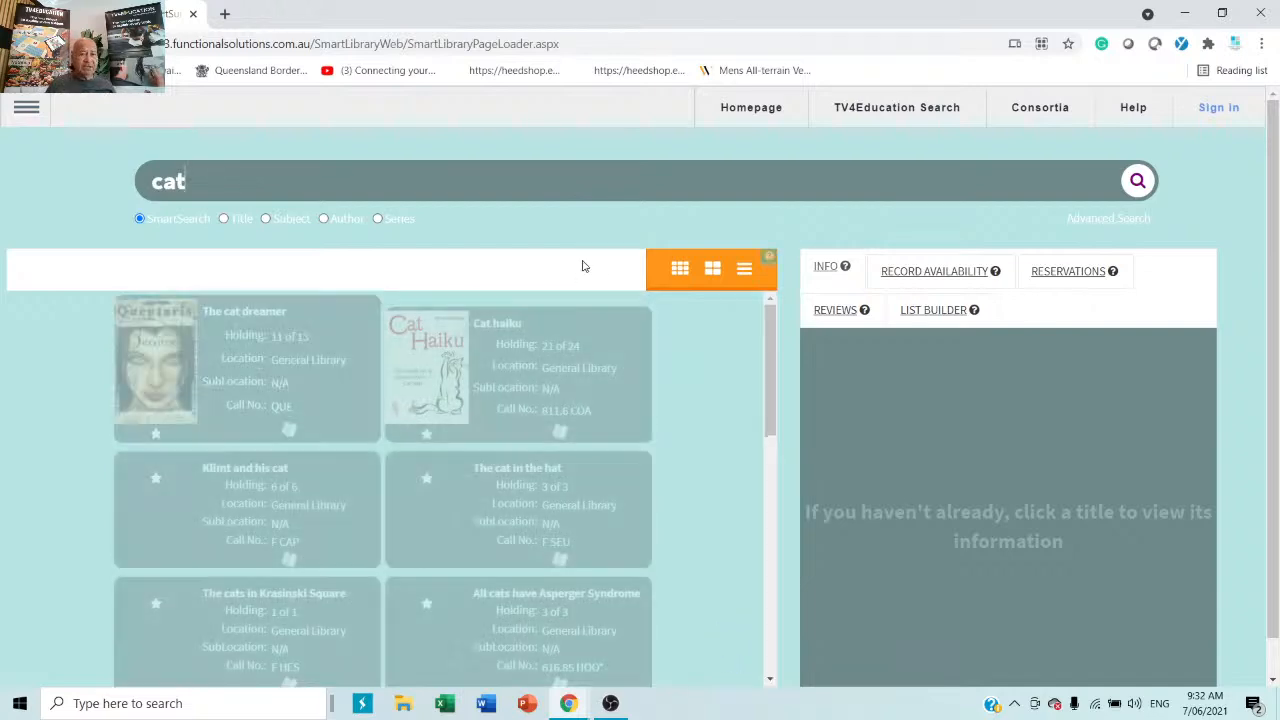
double_click(303, 185)
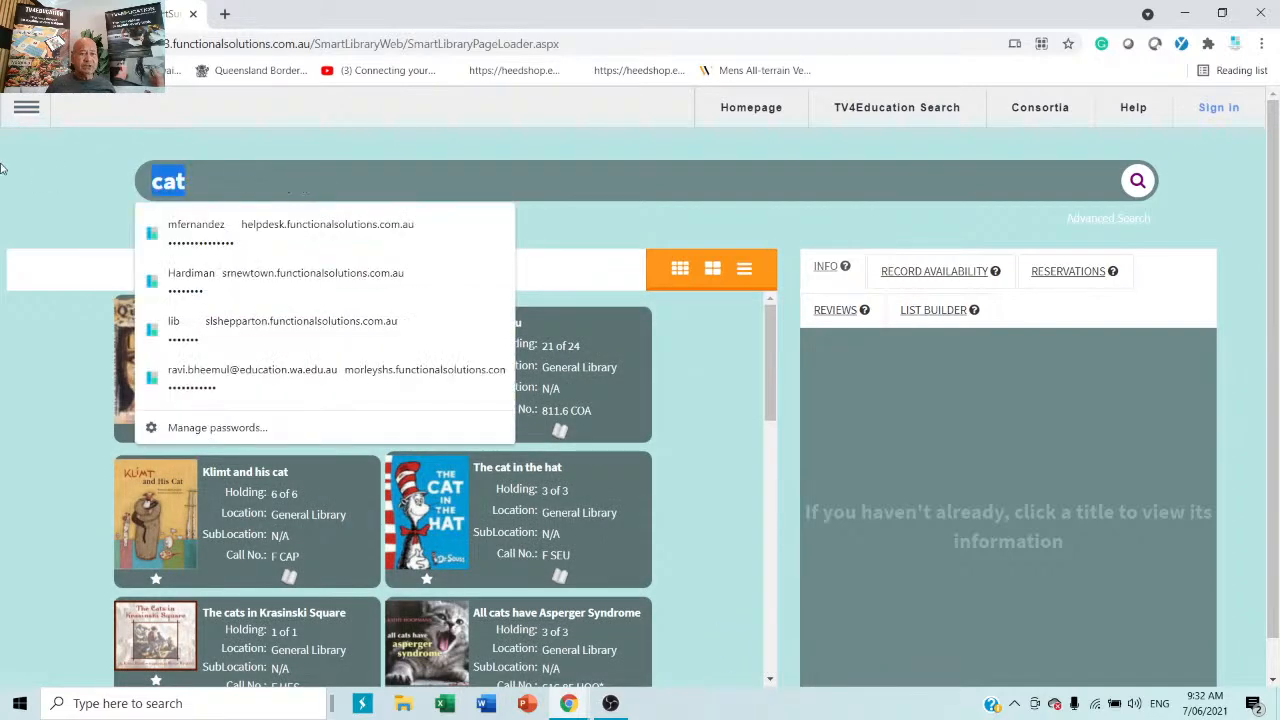
type("dahl")
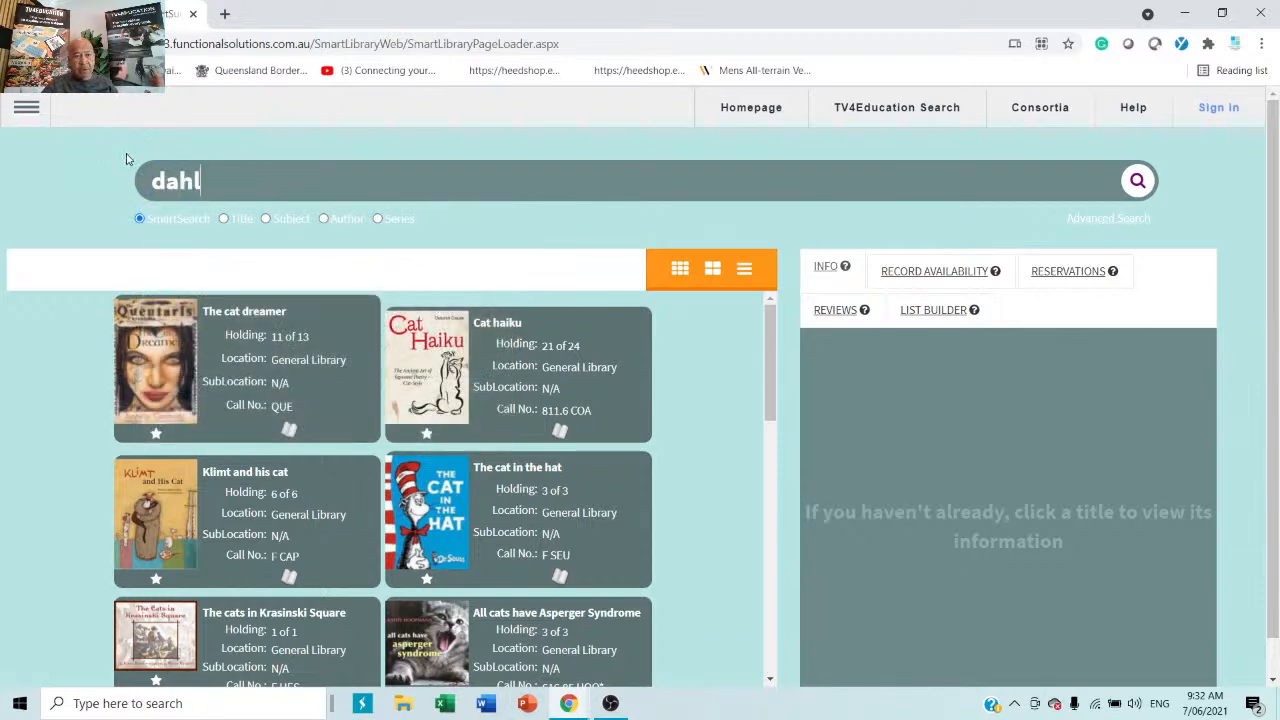
key("Return")
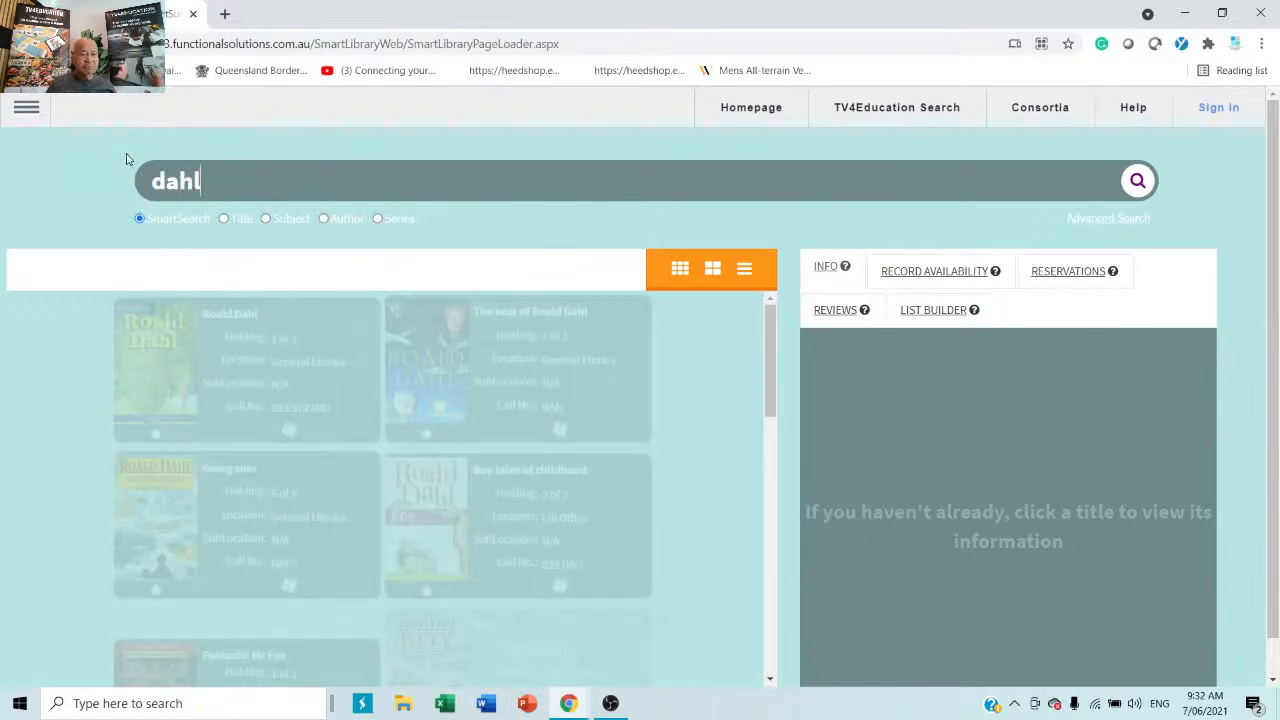
Replace the search term with "animals" and run the SmartSearch.
key("BackSpace")
key("BackSpace")
key("BackSpace")
key("BackSpace")
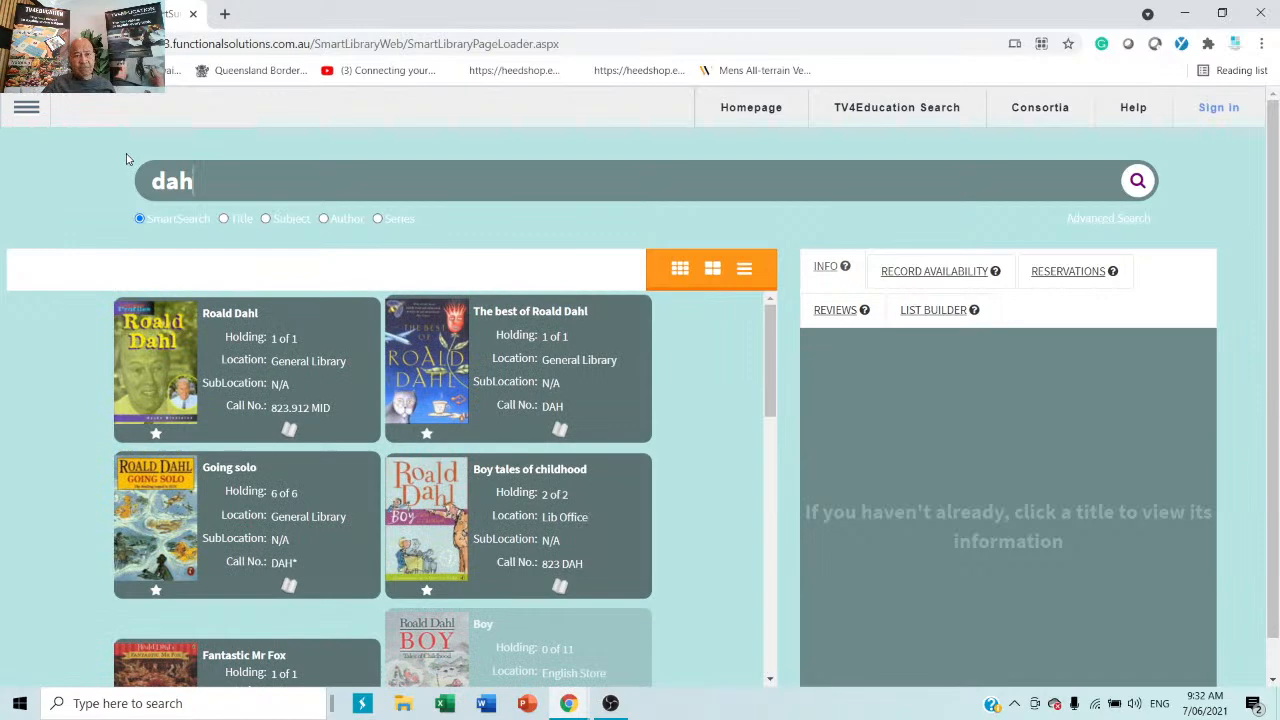
type("animals")
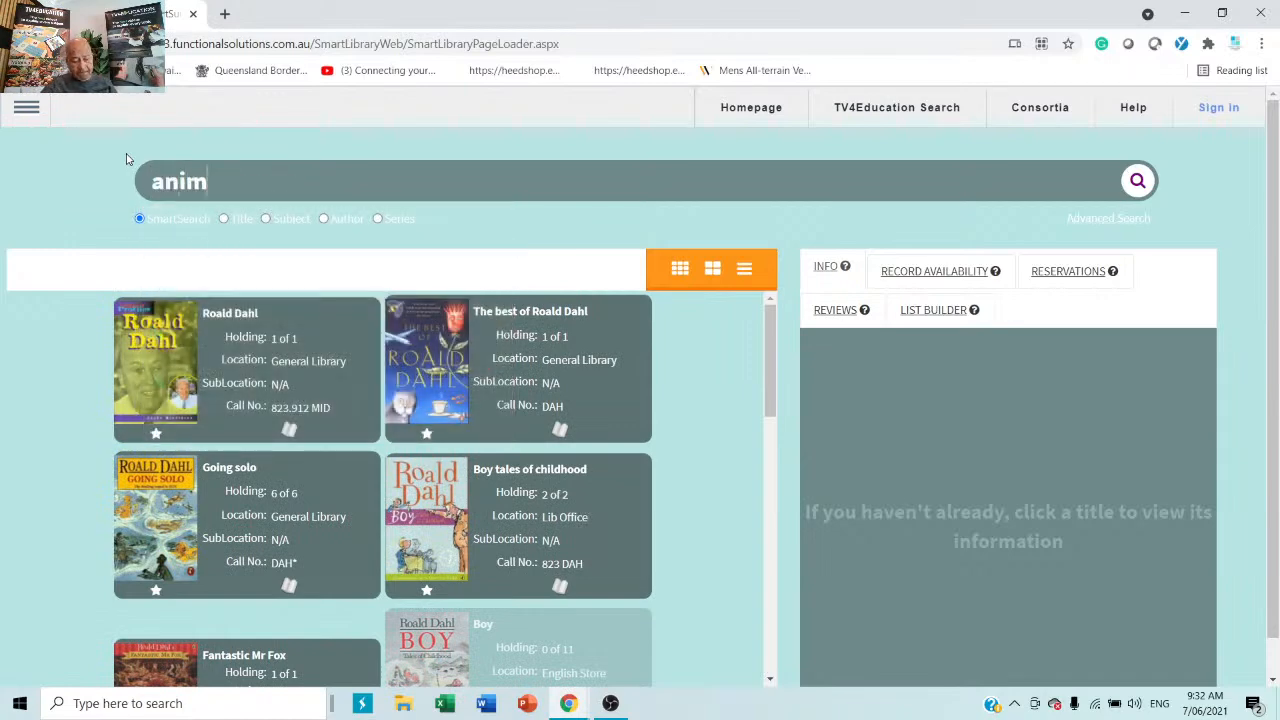
key("Return")
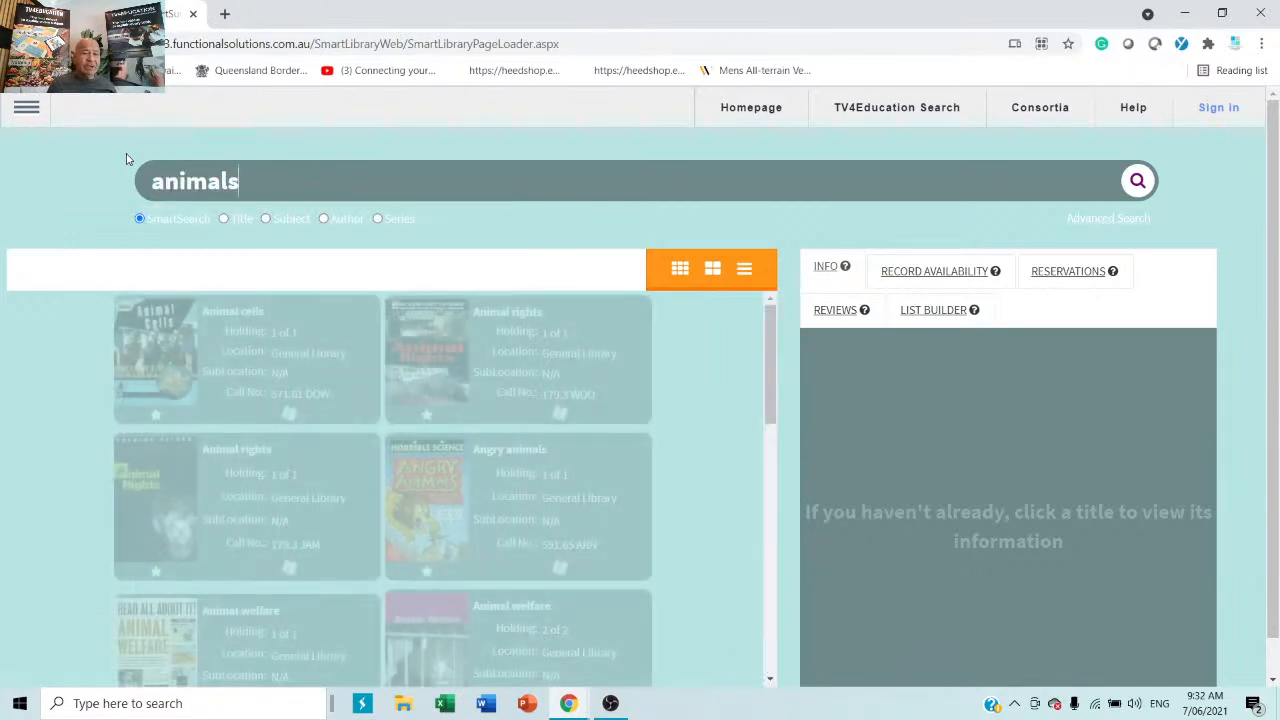
Repeat the "animals" search restricted to Title, and again restricted to Subject.
left_click(225, 220)
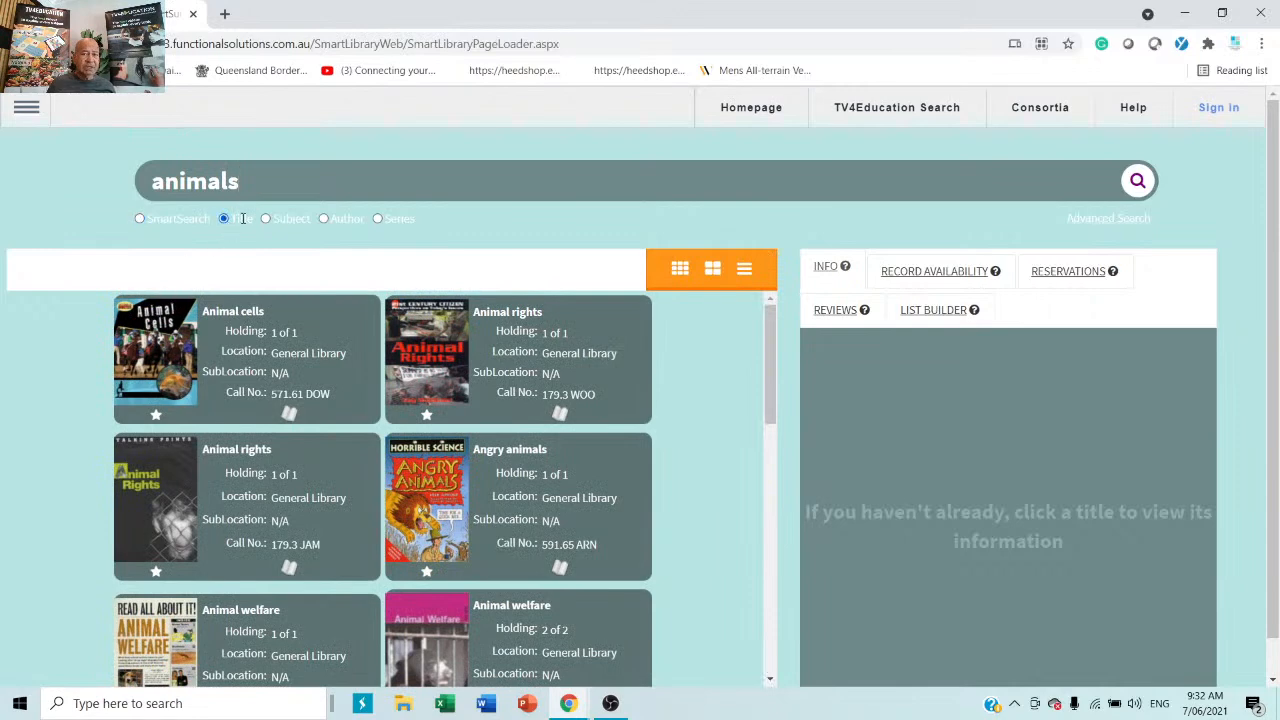
left_click(1135, 186)
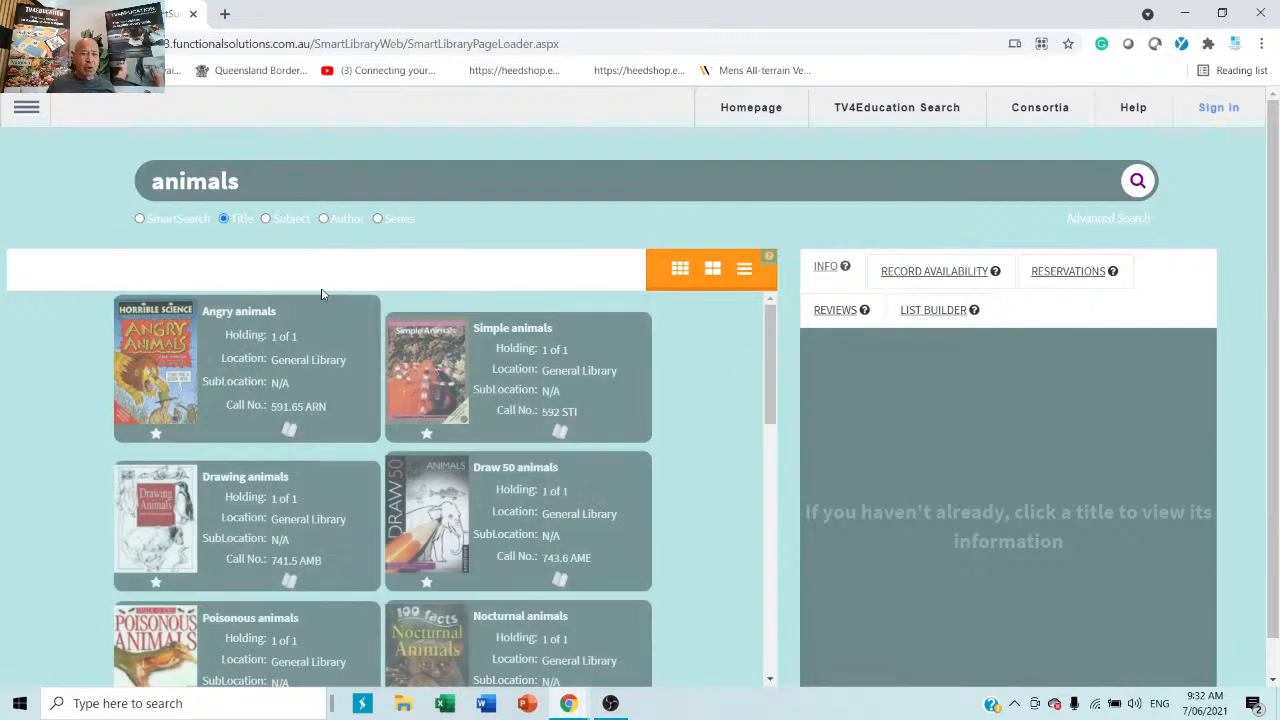
left_click(267, 220)
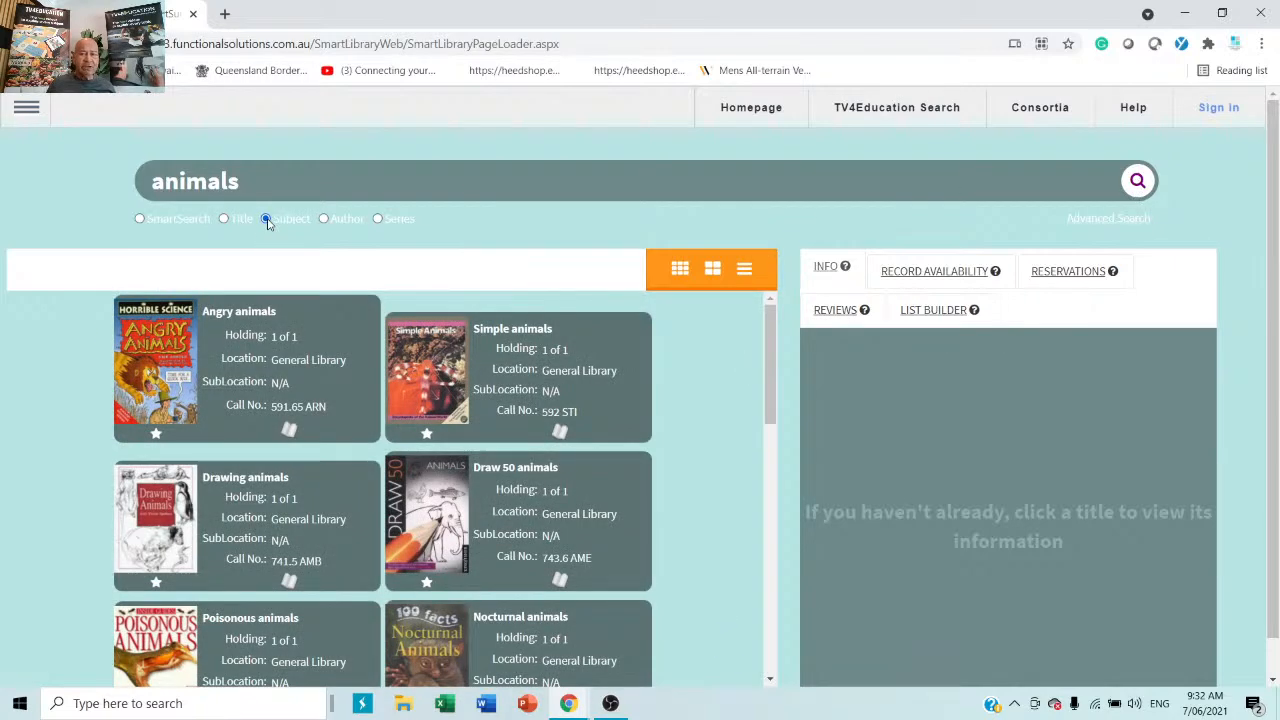
left_click(1138, 184)
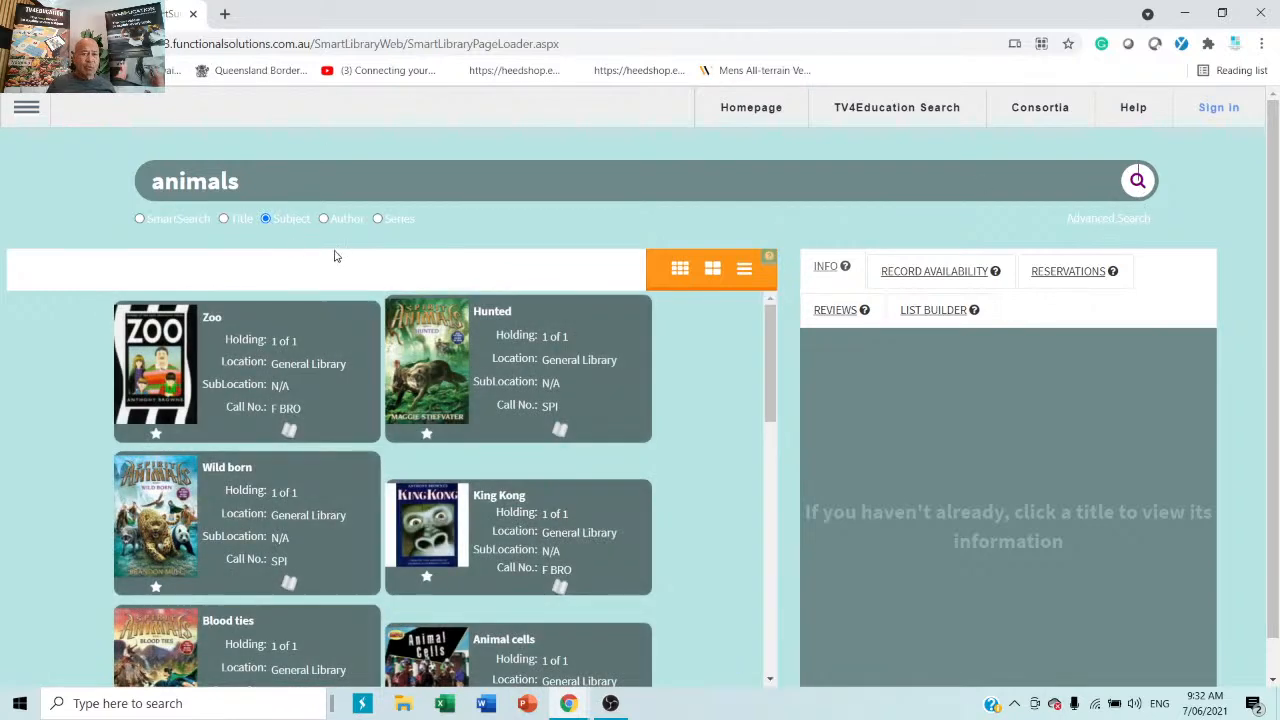
Search for "animals" restricted to Author, and again restricted to Series.
left_click(324, 219)
left_click(1138, 181)
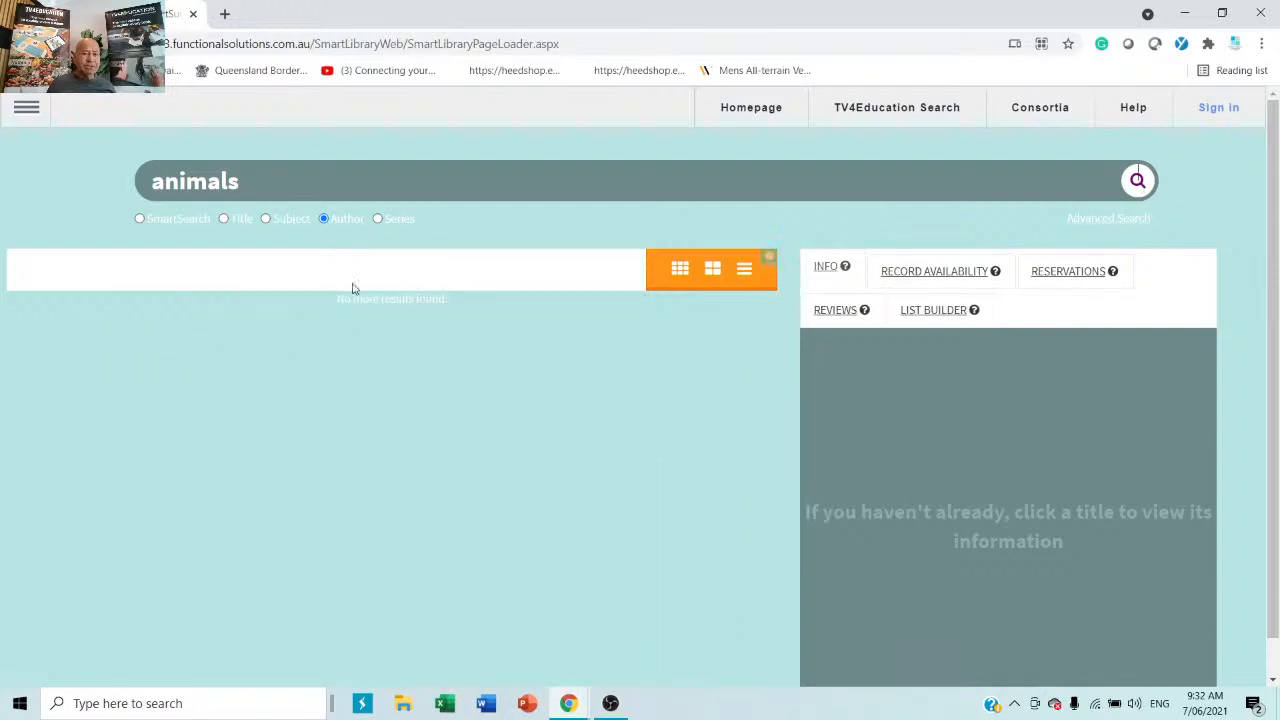
left_click(378, 219)
left_click(1138, 182)
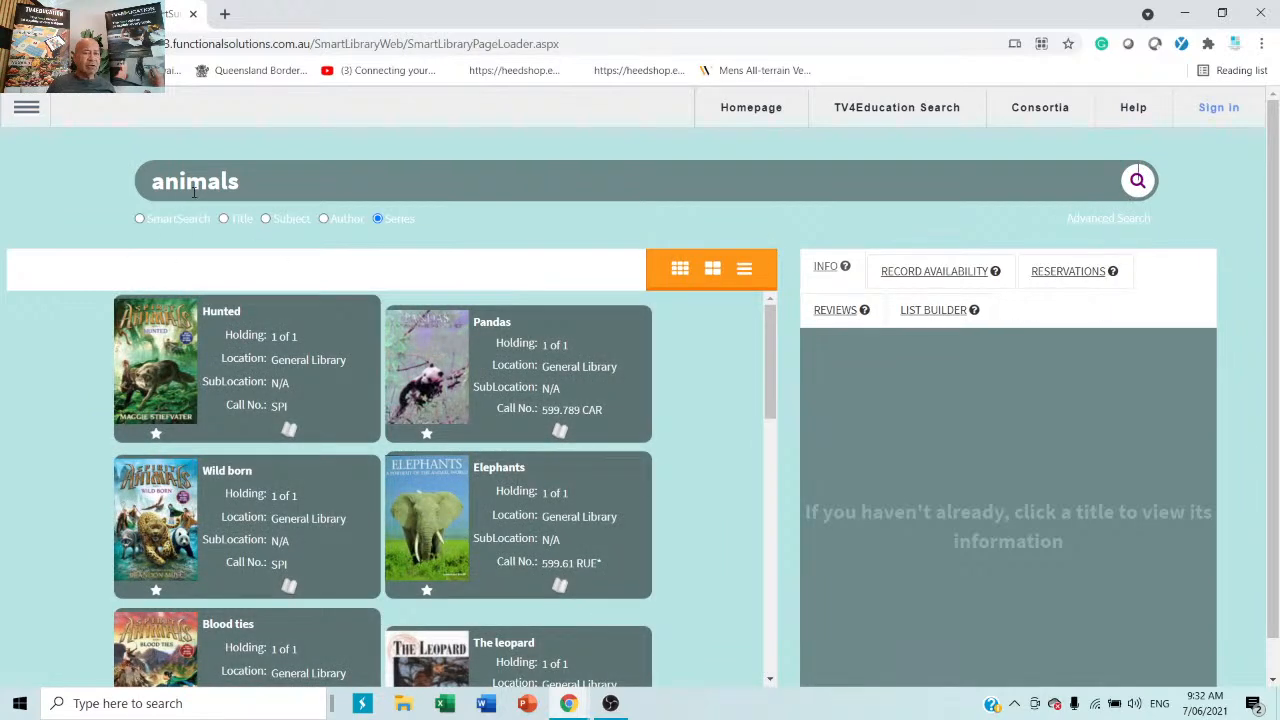
Rerun the "animals" search with the SmartSearch option and browse far down the list of titles.
left_click(139, 218)
left_click(1137, 181)
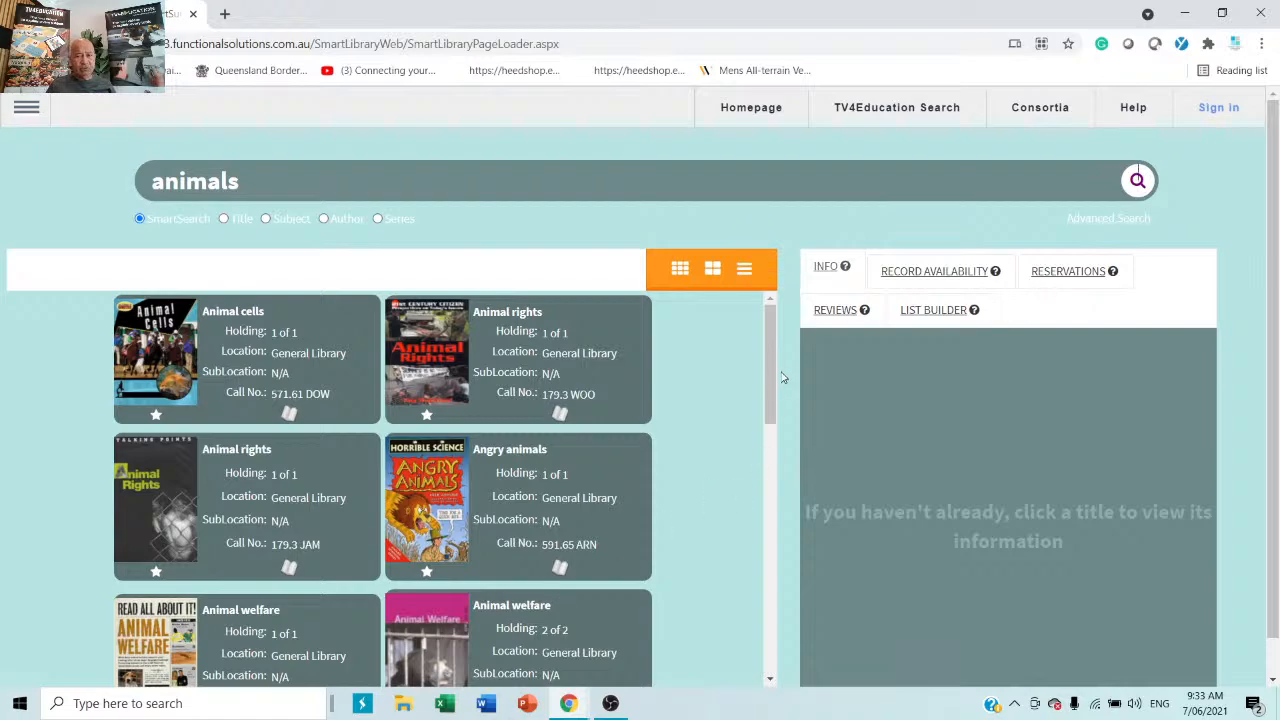
left_click_drag(771, 350, 780, 637)
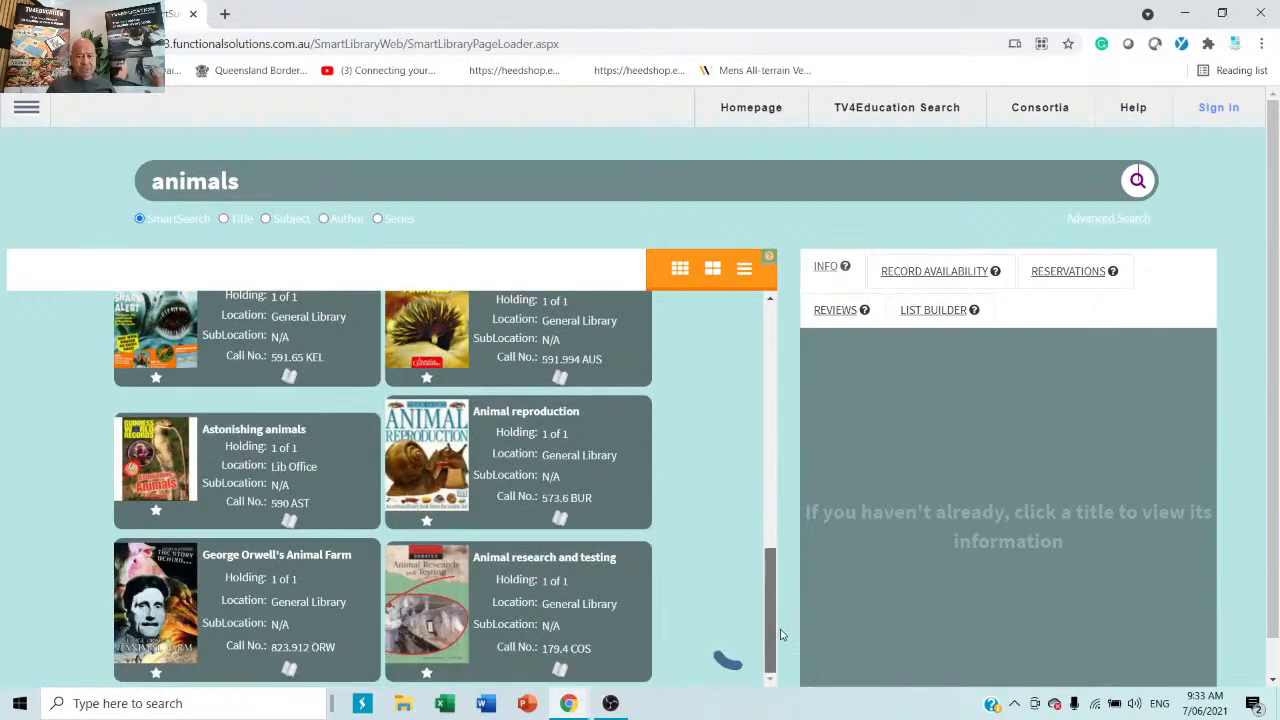
scroll(709, 618, "down", 5)
scroll(709, 618, "down", 10)
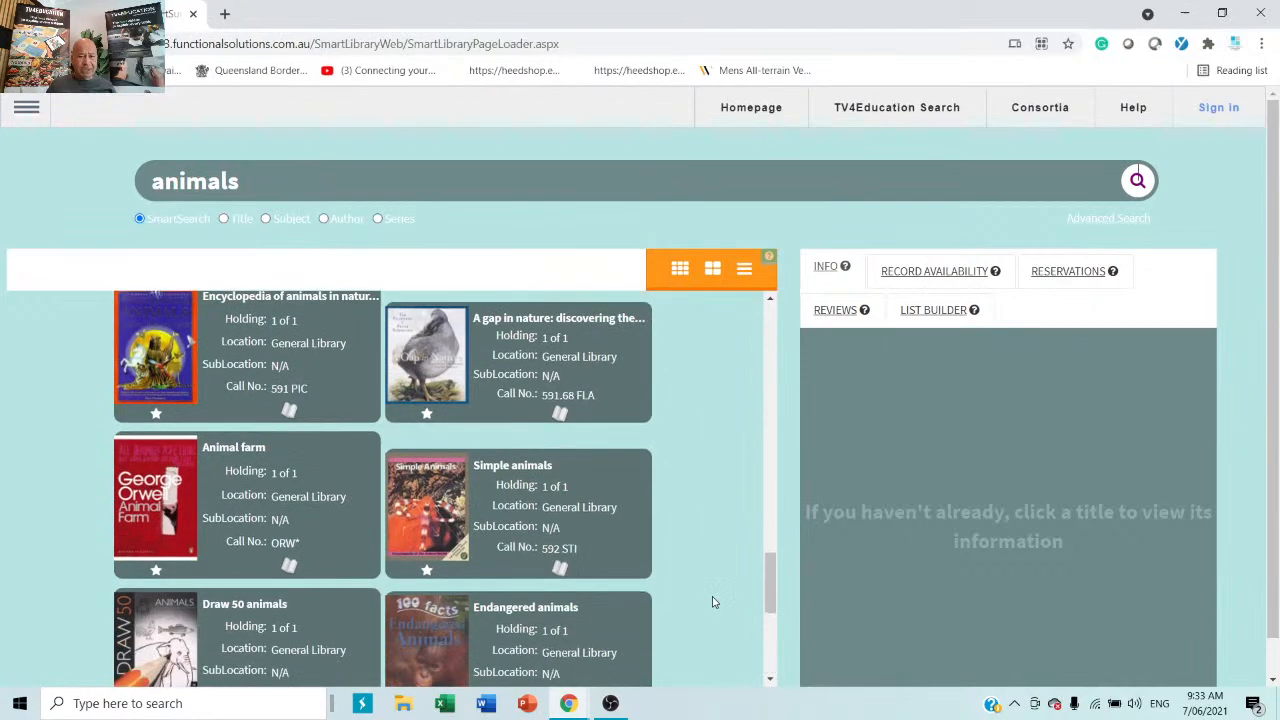
scroll(713, 599, "down", 10)
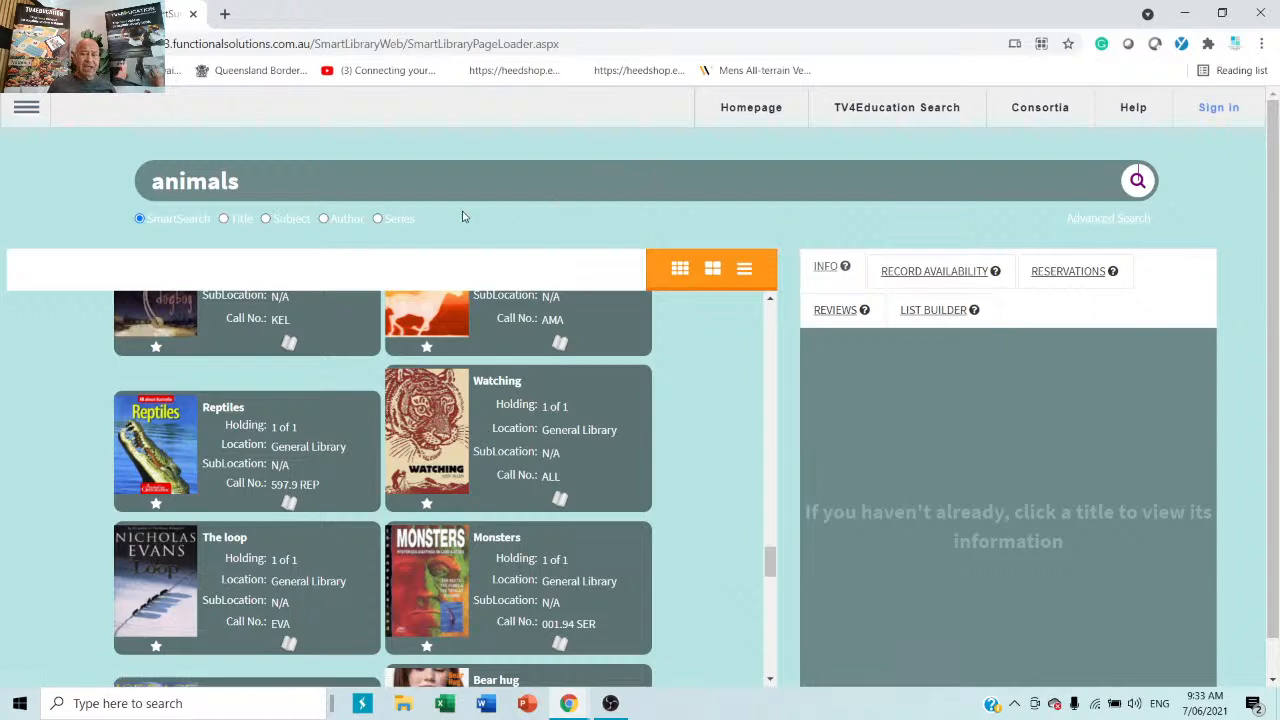
Open the TV4Education Search for "animals" and look through its grid of cover results.
left_click(936, 112)
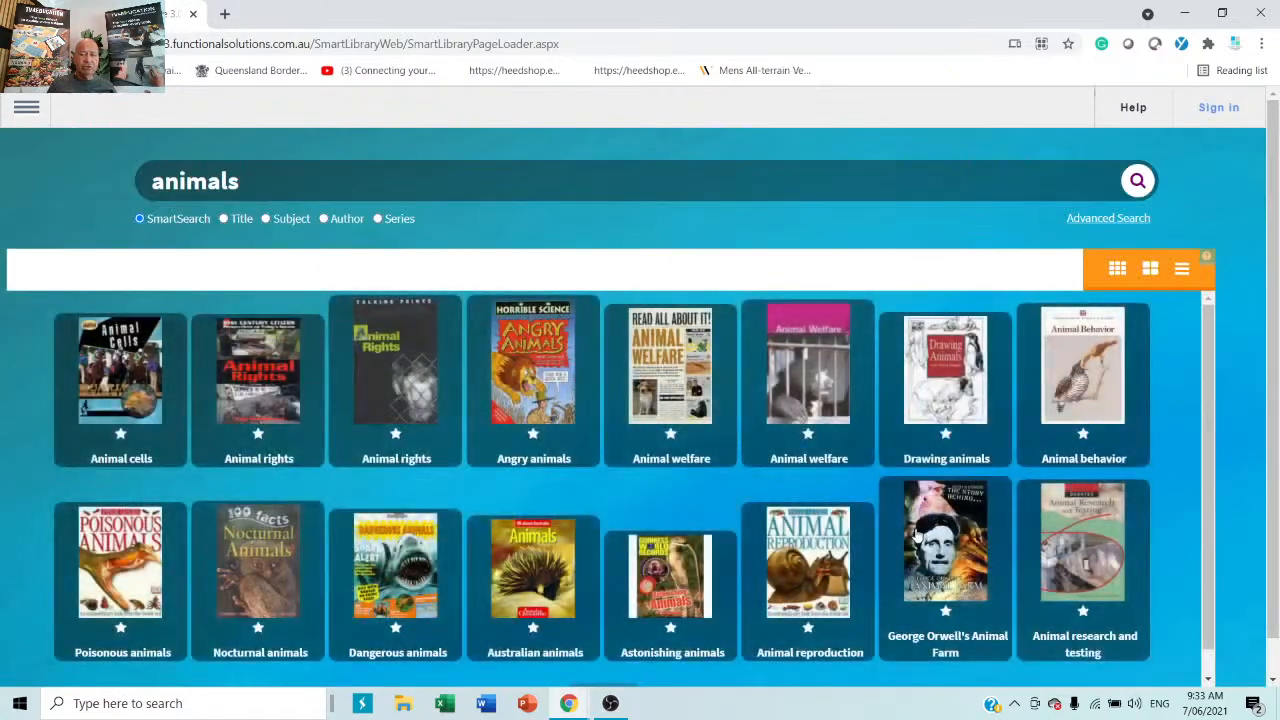
scroll(887, 545, "down", 3)
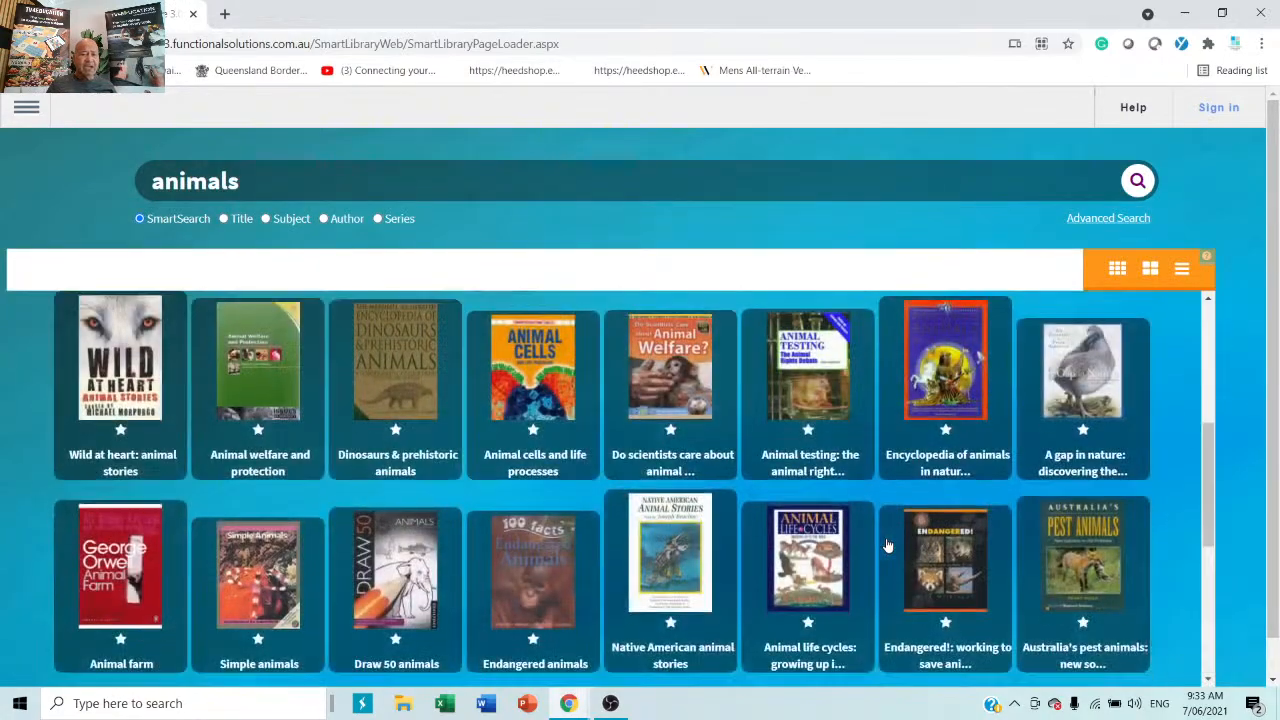
scroll(887, 545, "down", 3)
scroll(889, 543, "down", 3)
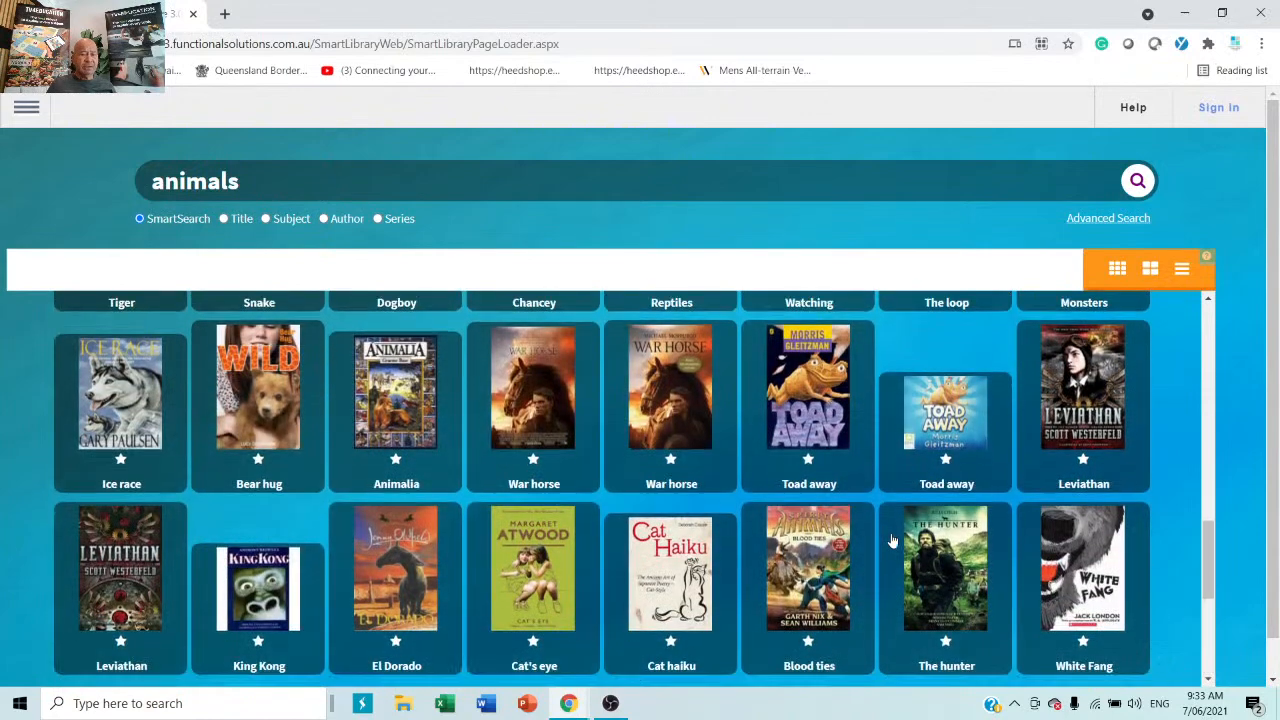
scroll(893, 541, "down", 3)
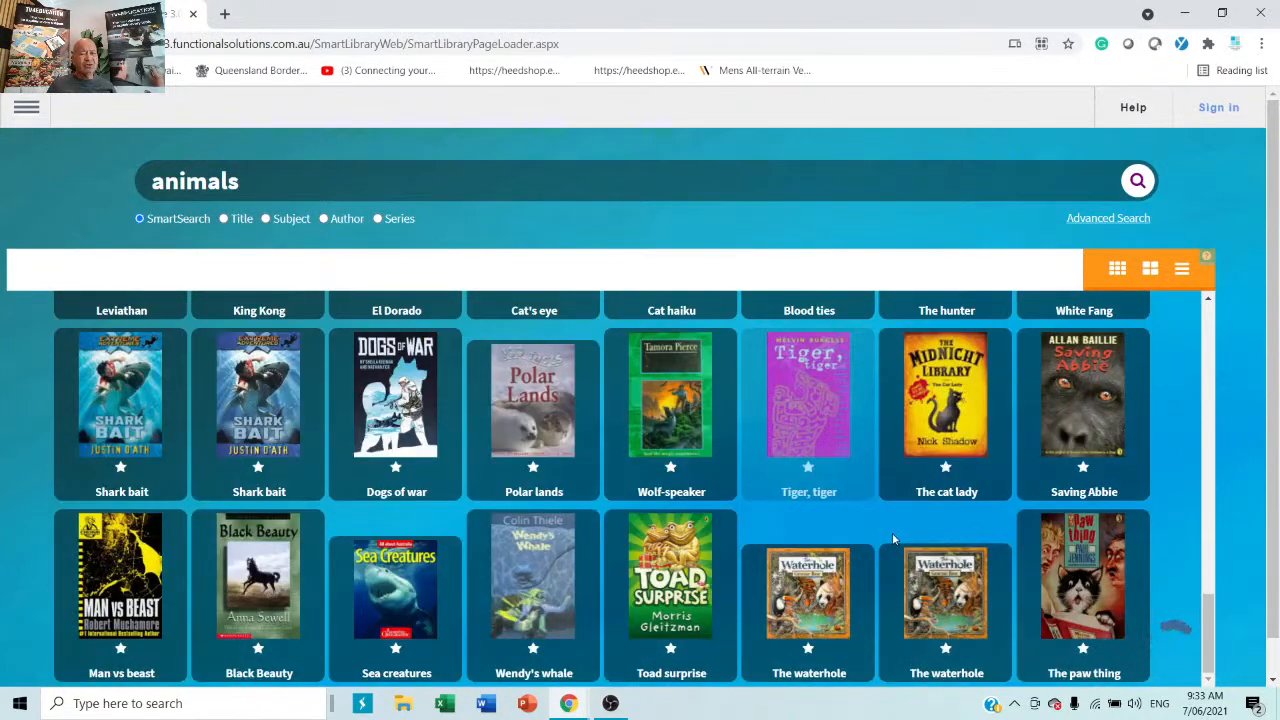
scroll(894, 539, "down", 1)
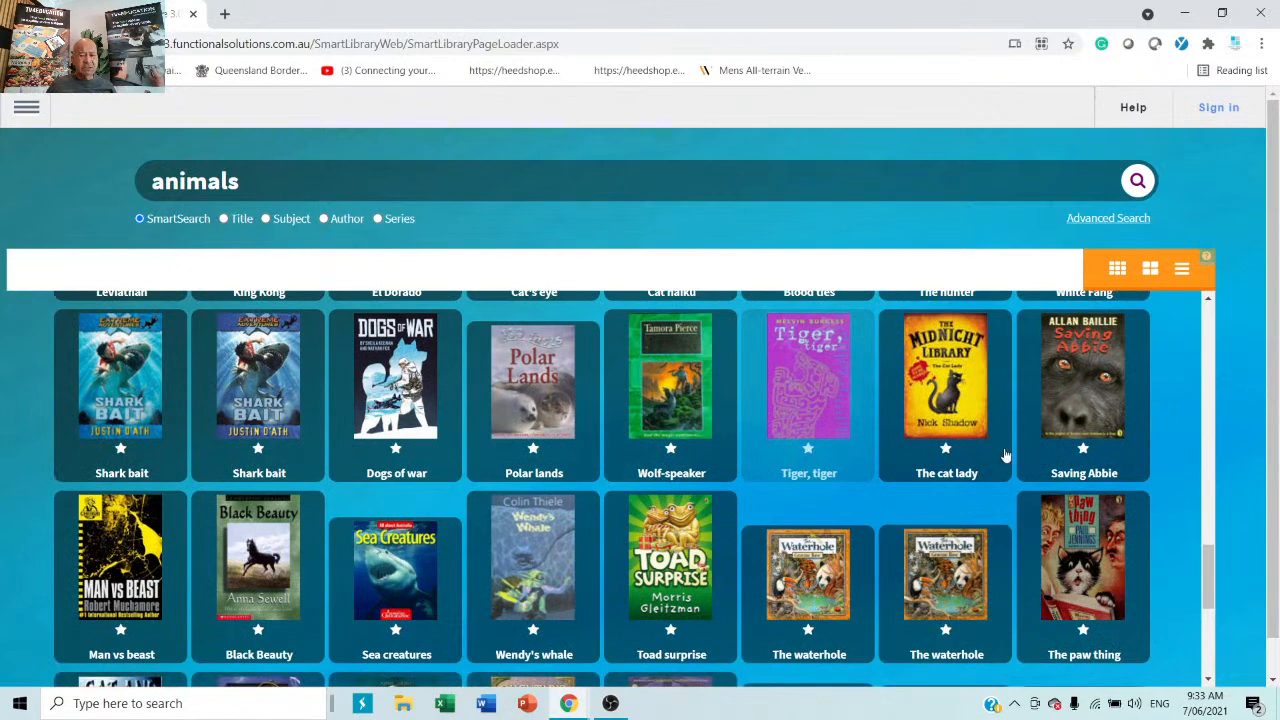
scroll(1186, 484, "down", 4)
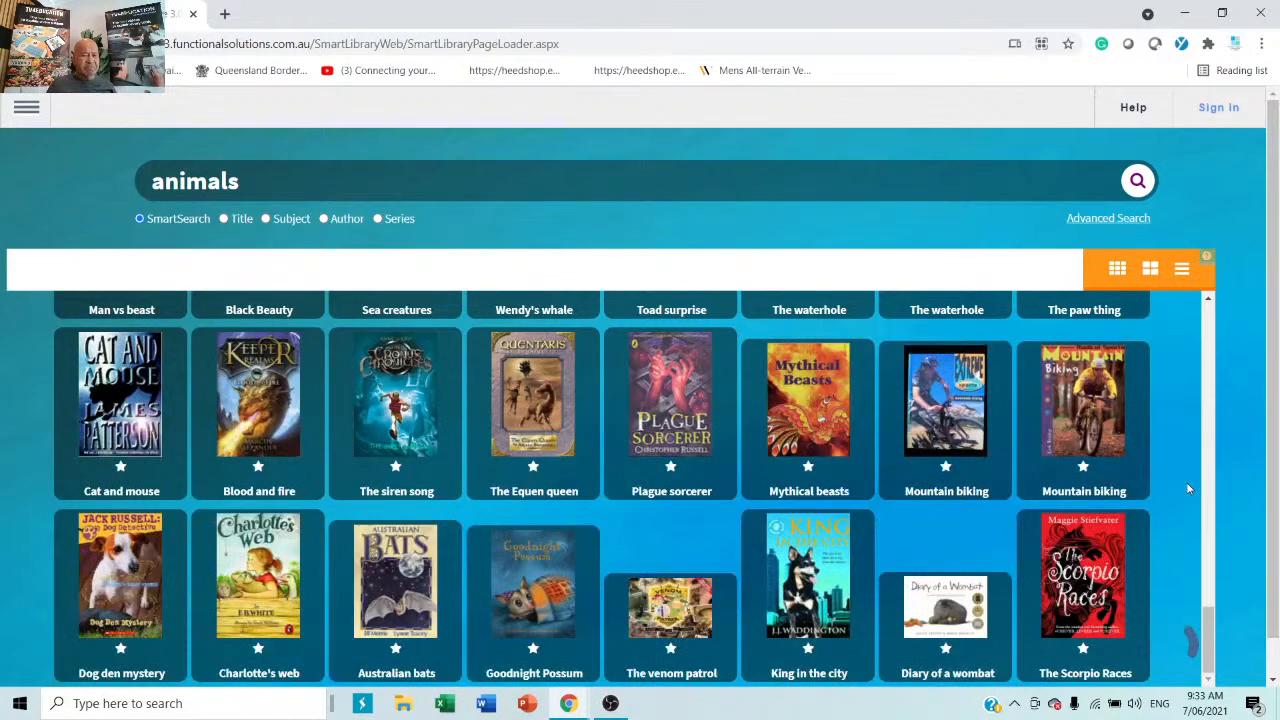
scroll(1188, 489, "down", 1)
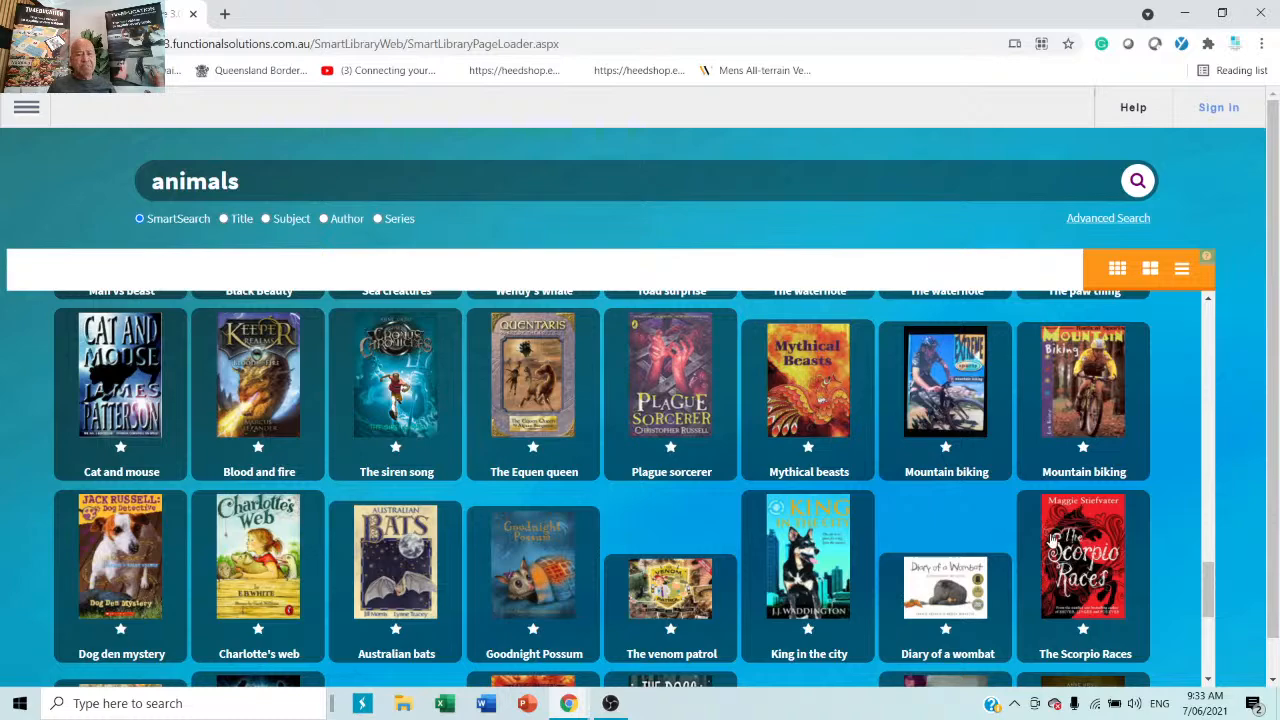
scroll(905, 528, "down", 3)
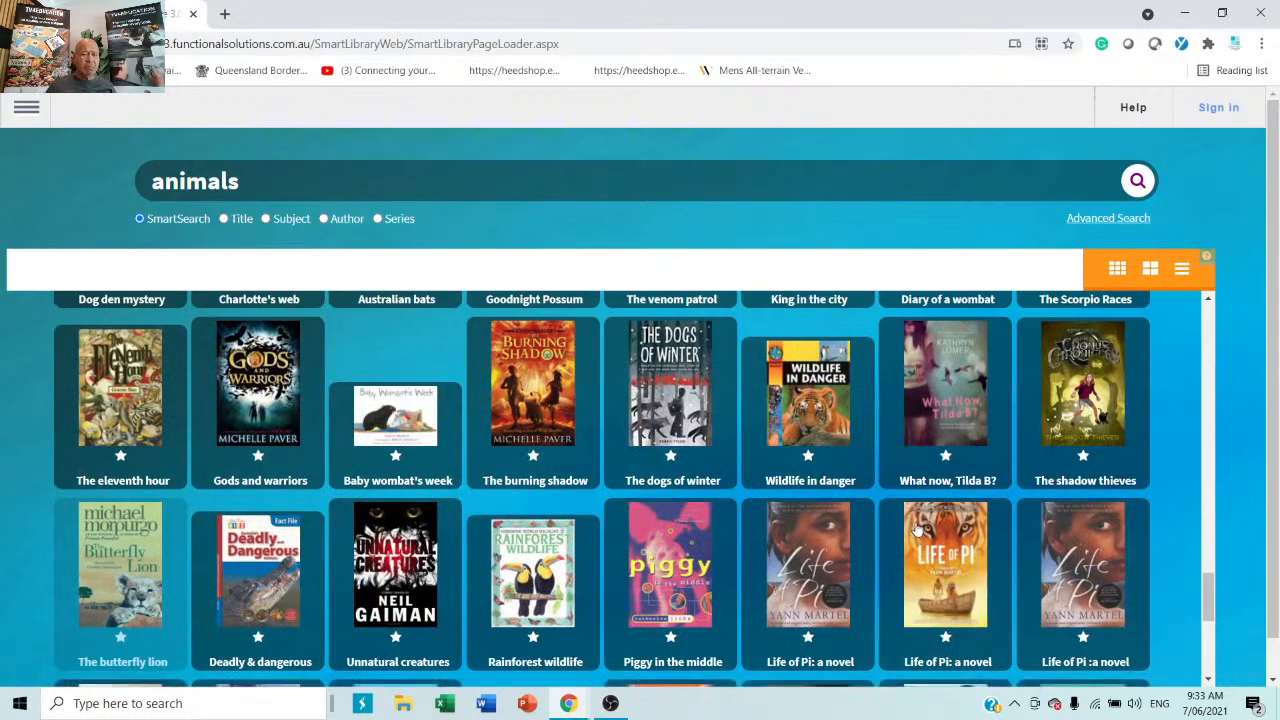
scroll(1177, 355, "down", 3)
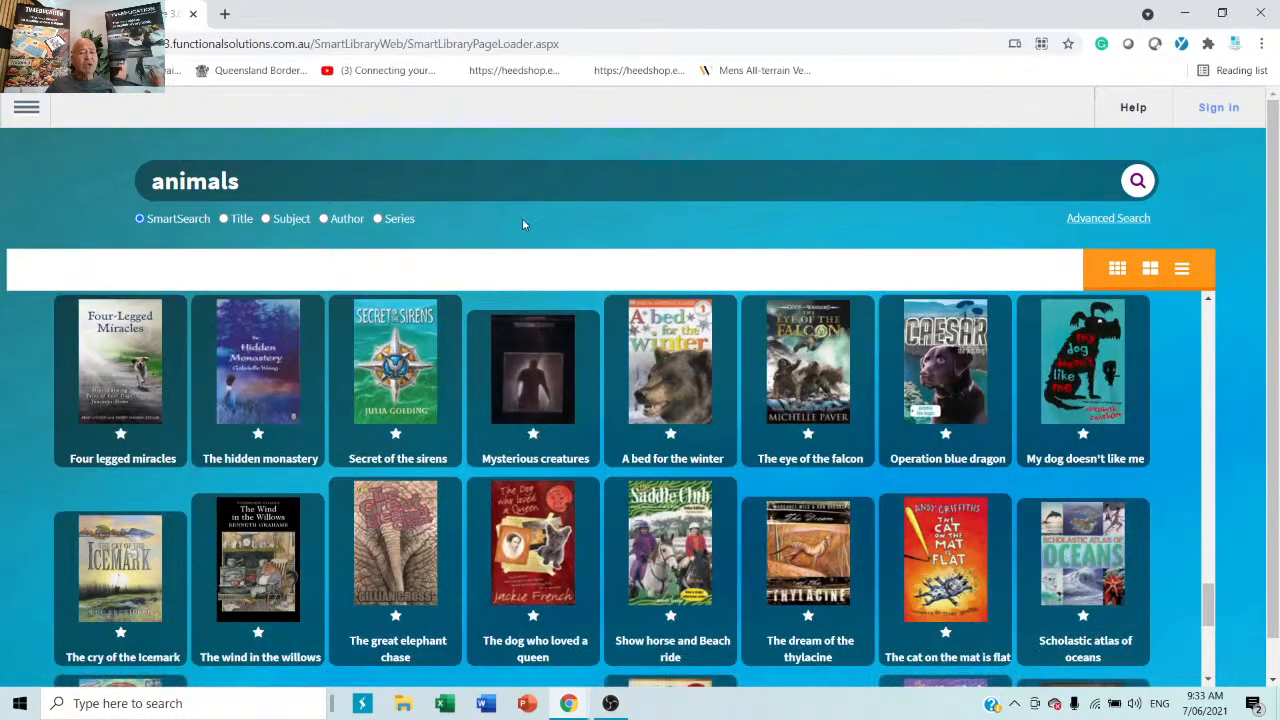
scroll(522, 222, "down", 1)
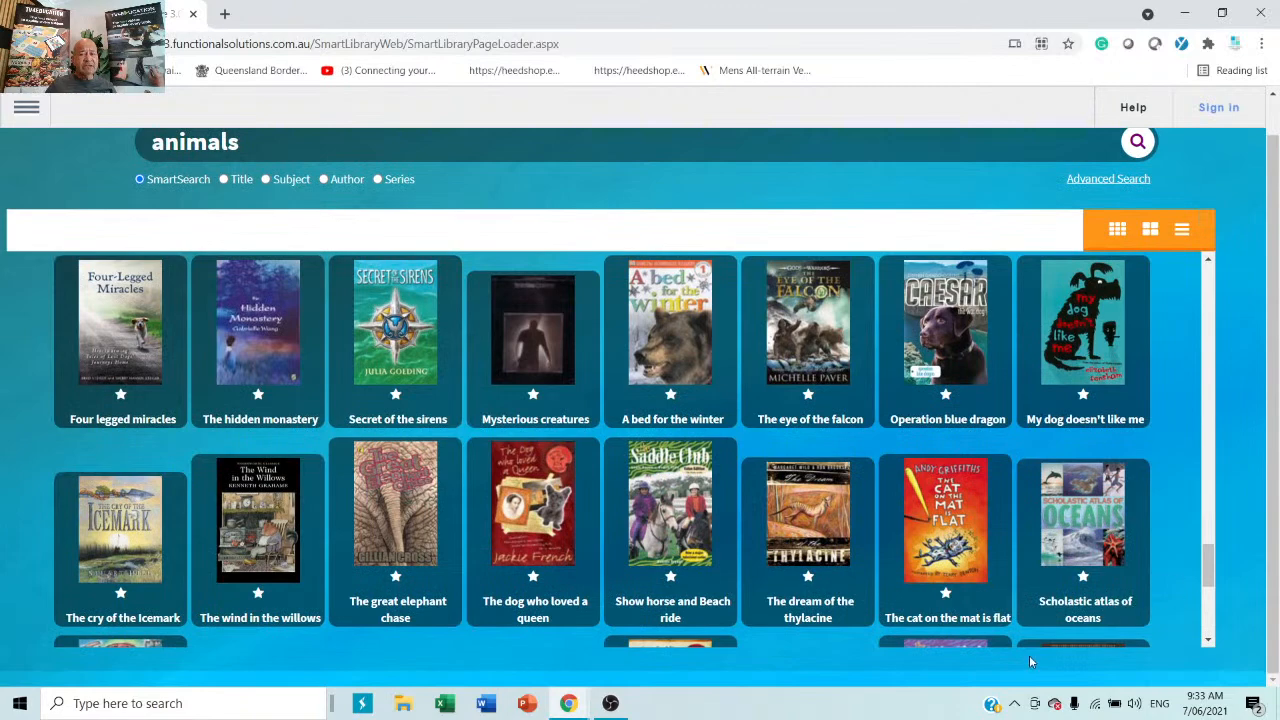
Browse further down the "animals" results and open the details of The little Aussie fact book.
scroll(1160, 451, "down", 3)
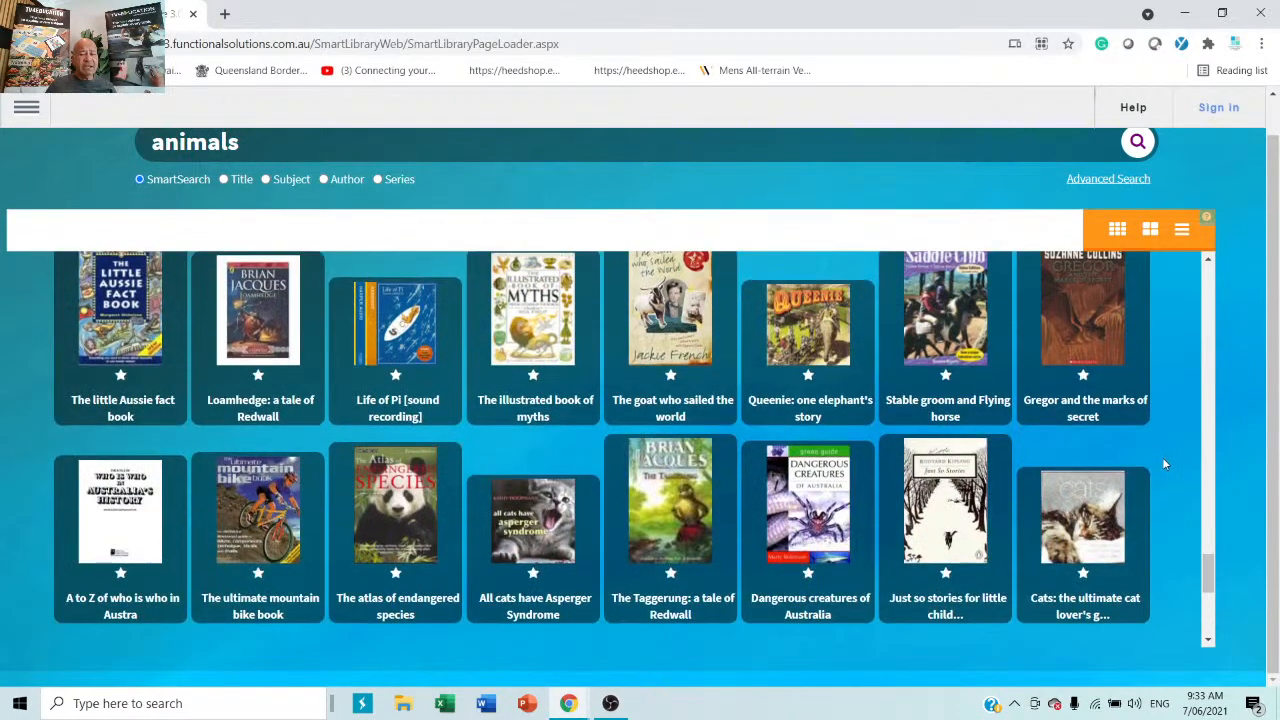
scroll(1164, 458, "up", 1)
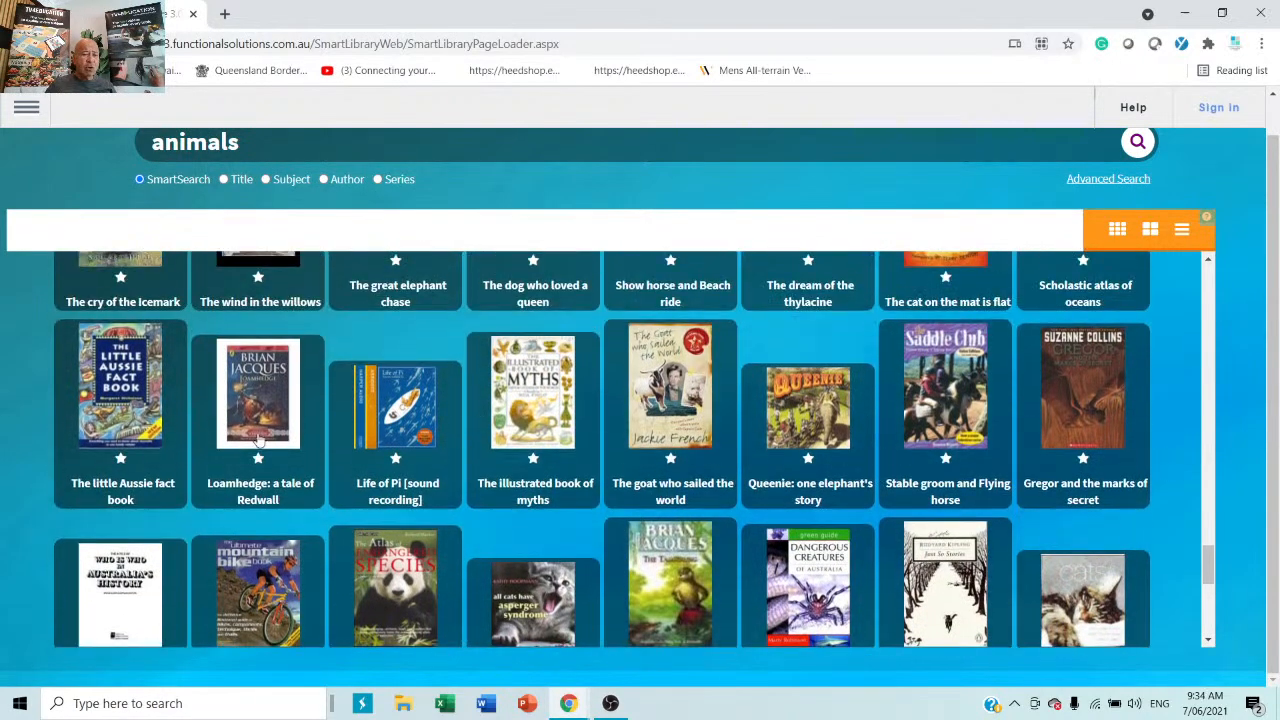
left_click(118, 392)
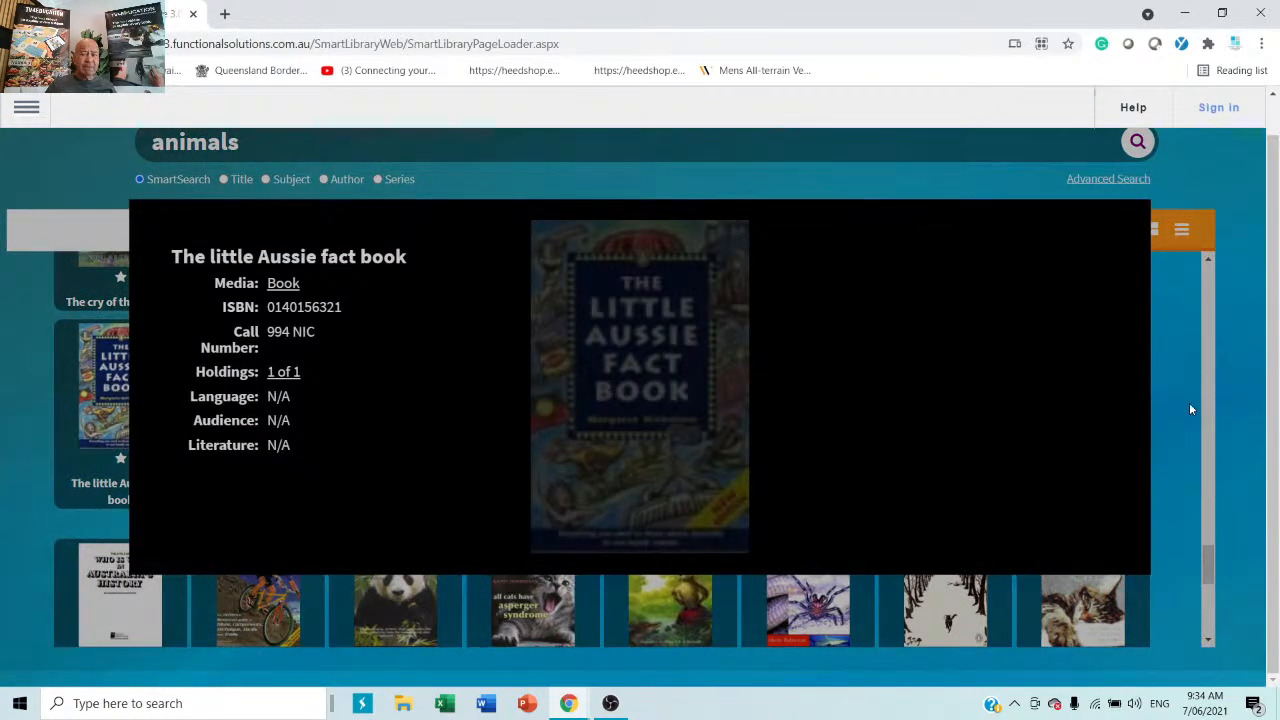
Leave the open book record and reload the catalogue's start page from the site's root address.
left_click(28, 108)
mouse_move(62, 156)
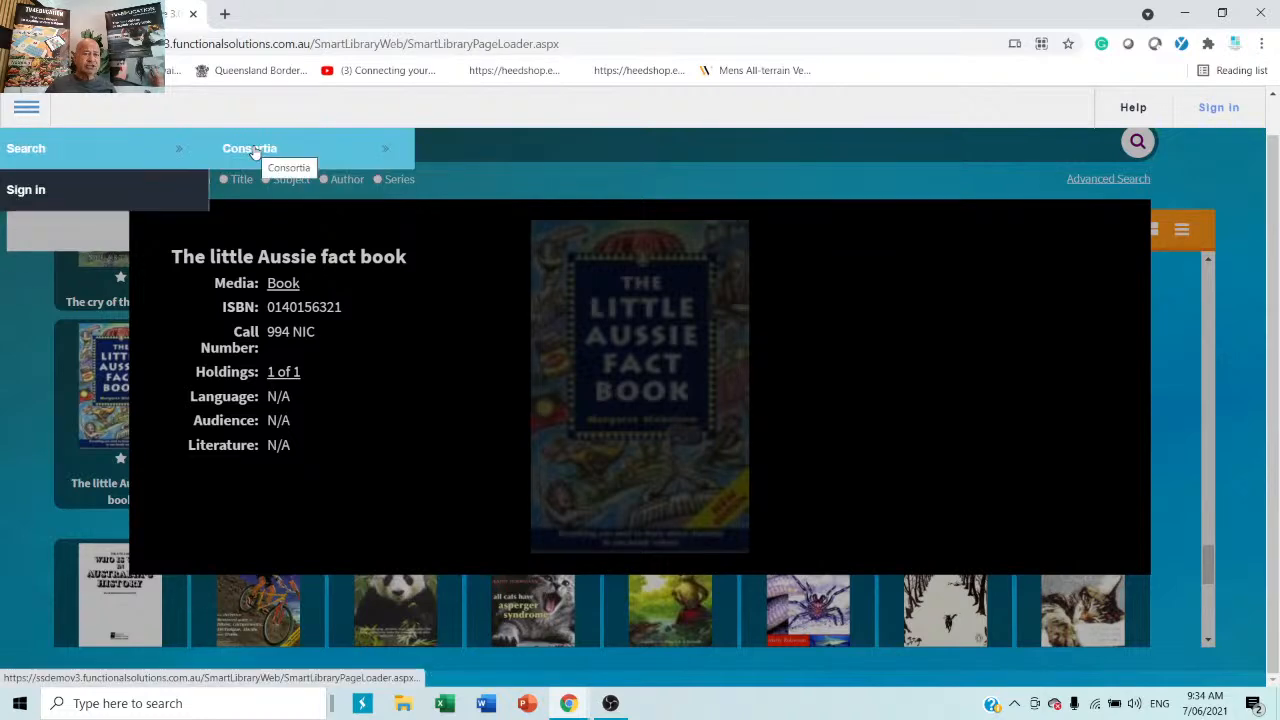
left_click(594, 147)
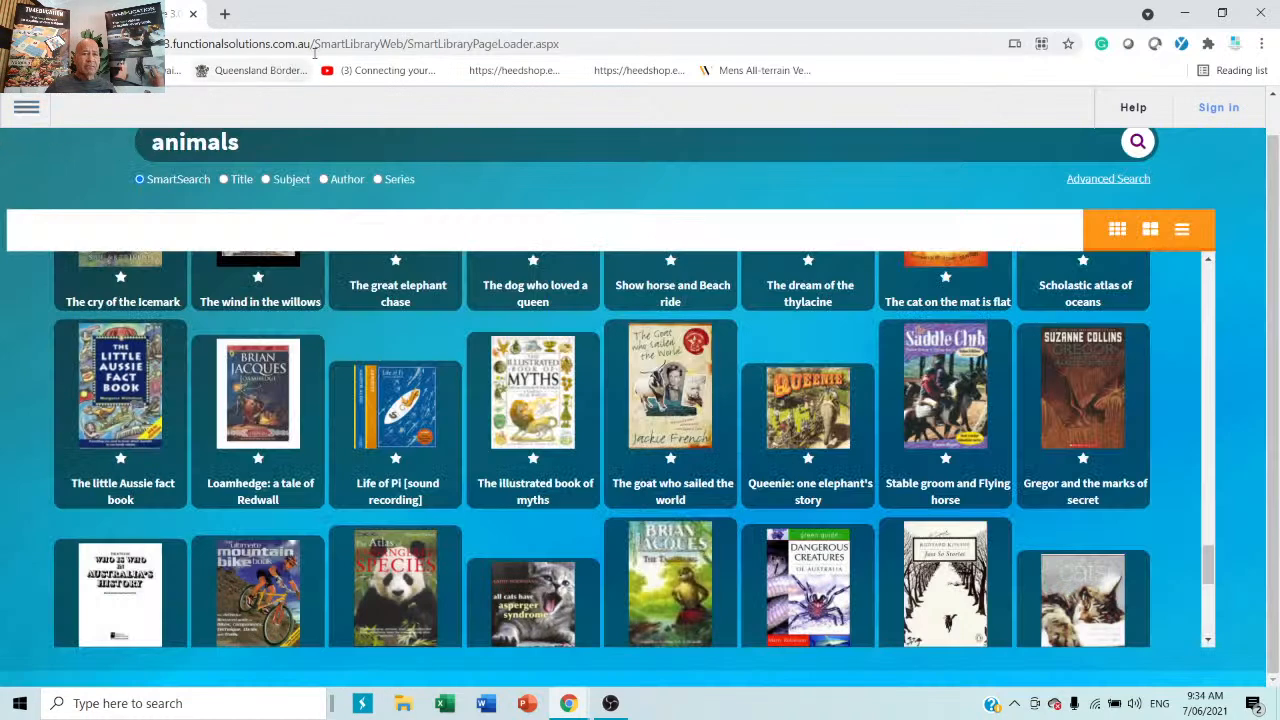
left_click_drag(312, 44, 560, 44)
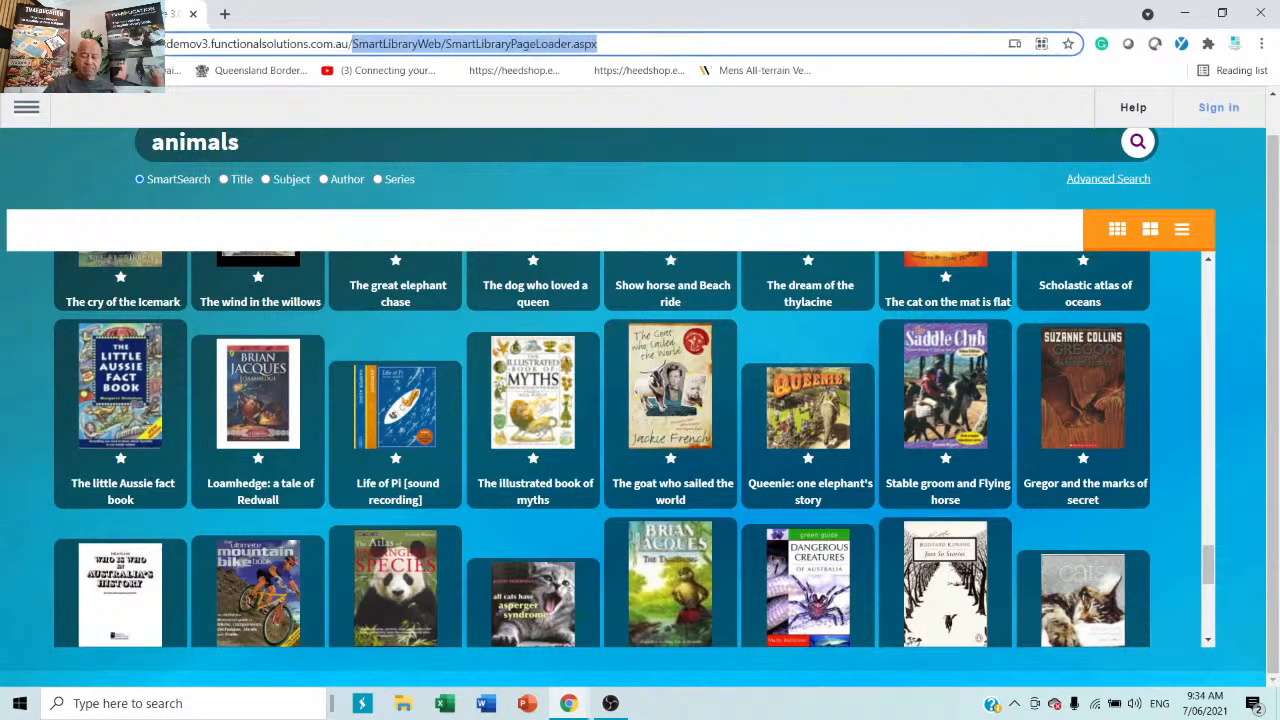
key("Return")
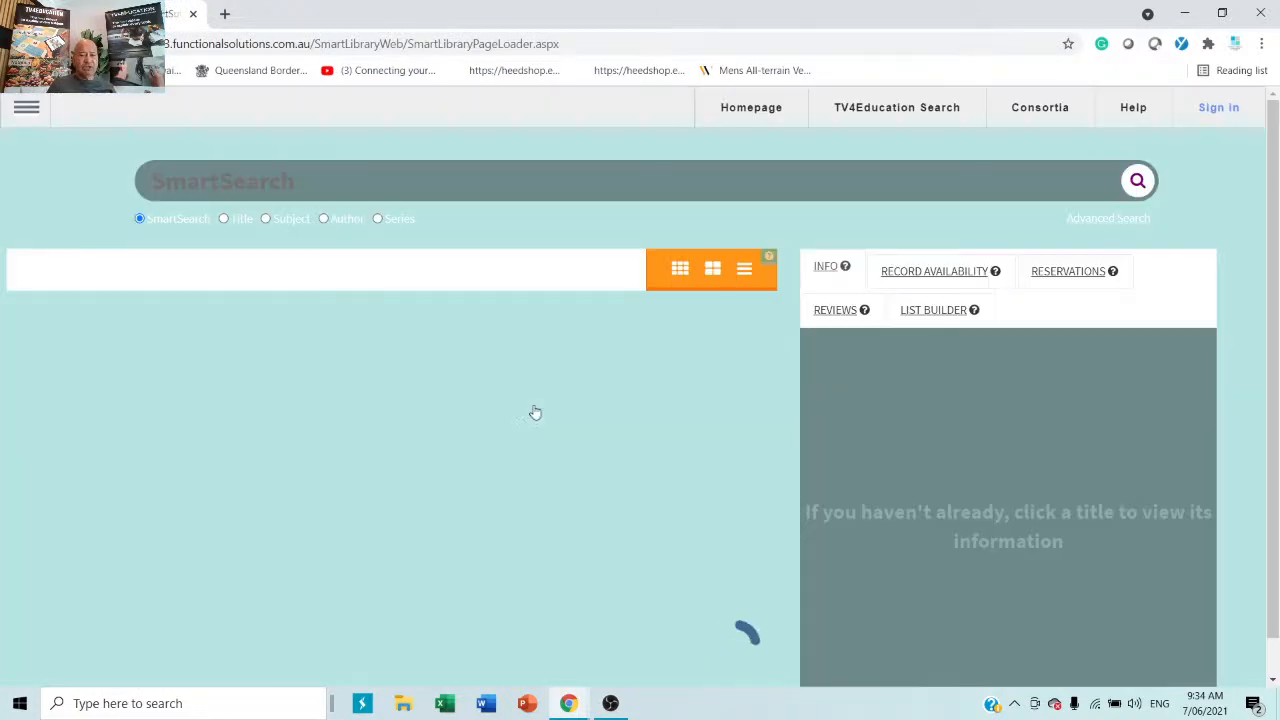
Open the record of The flying angel and read through its subjects and summary.
left_click(270, 450)
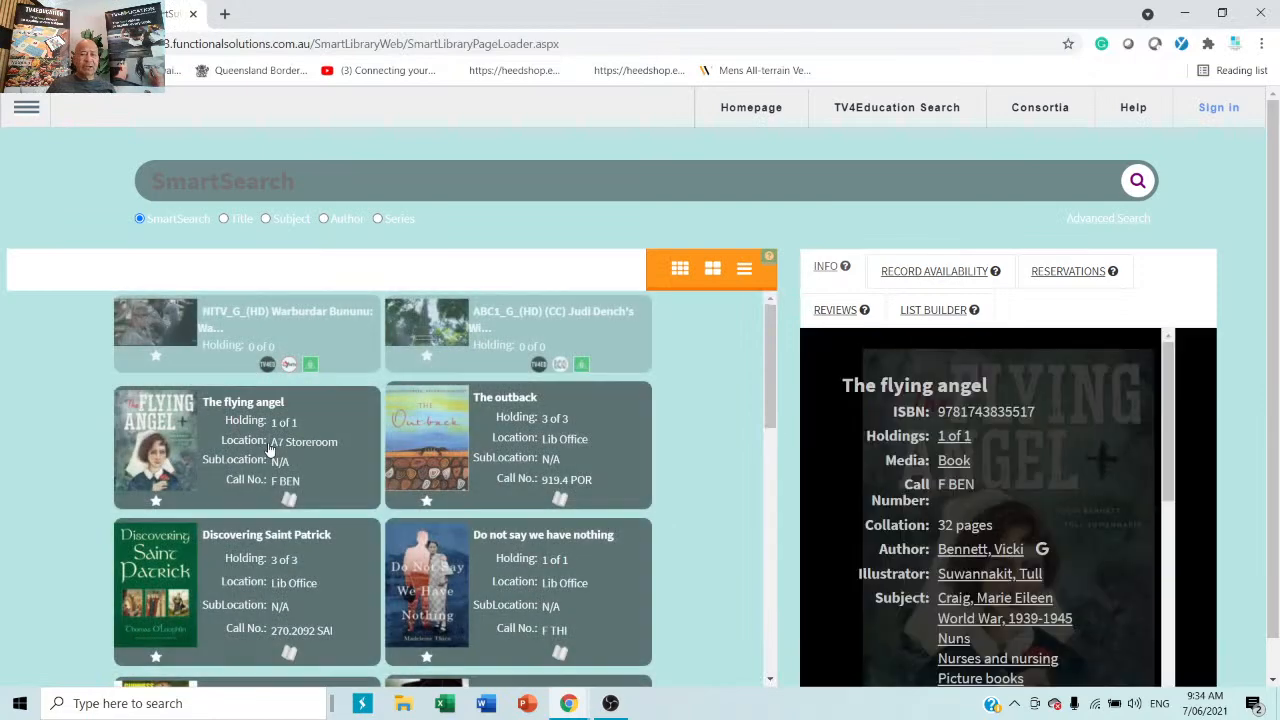
scroll(974, 491, "down", 3)
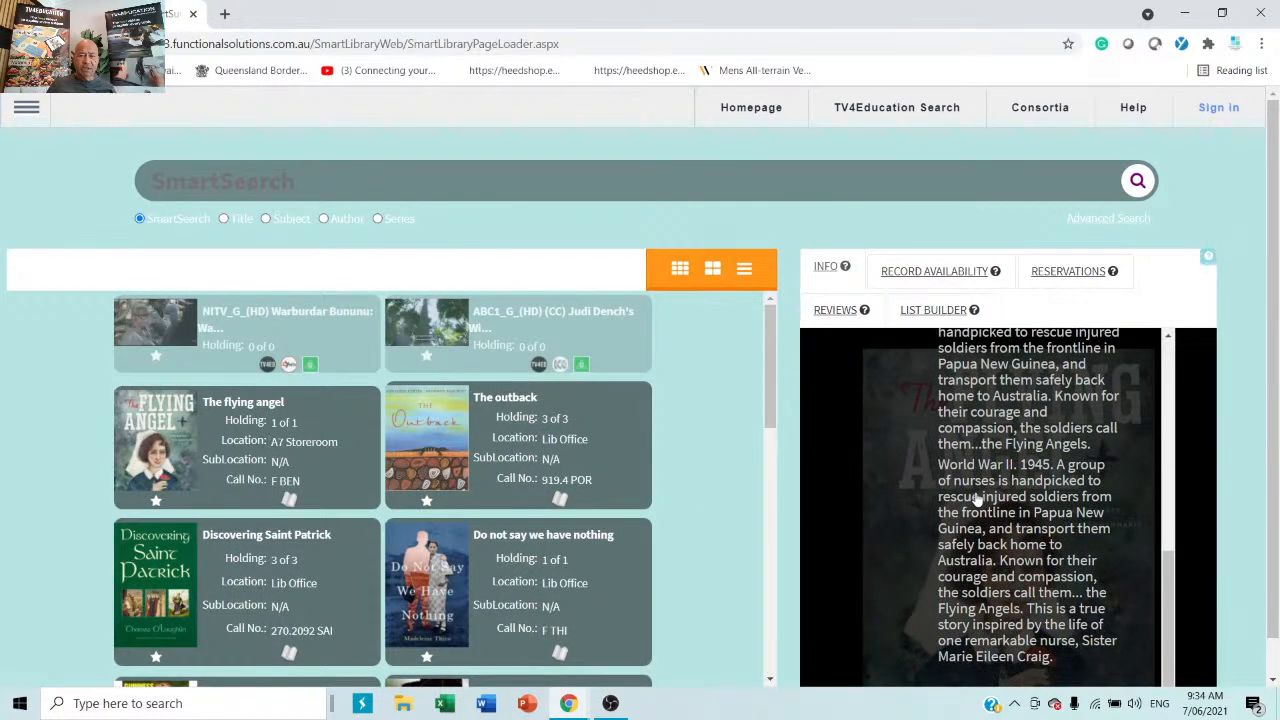
scroll(945, 466, "up", 1)
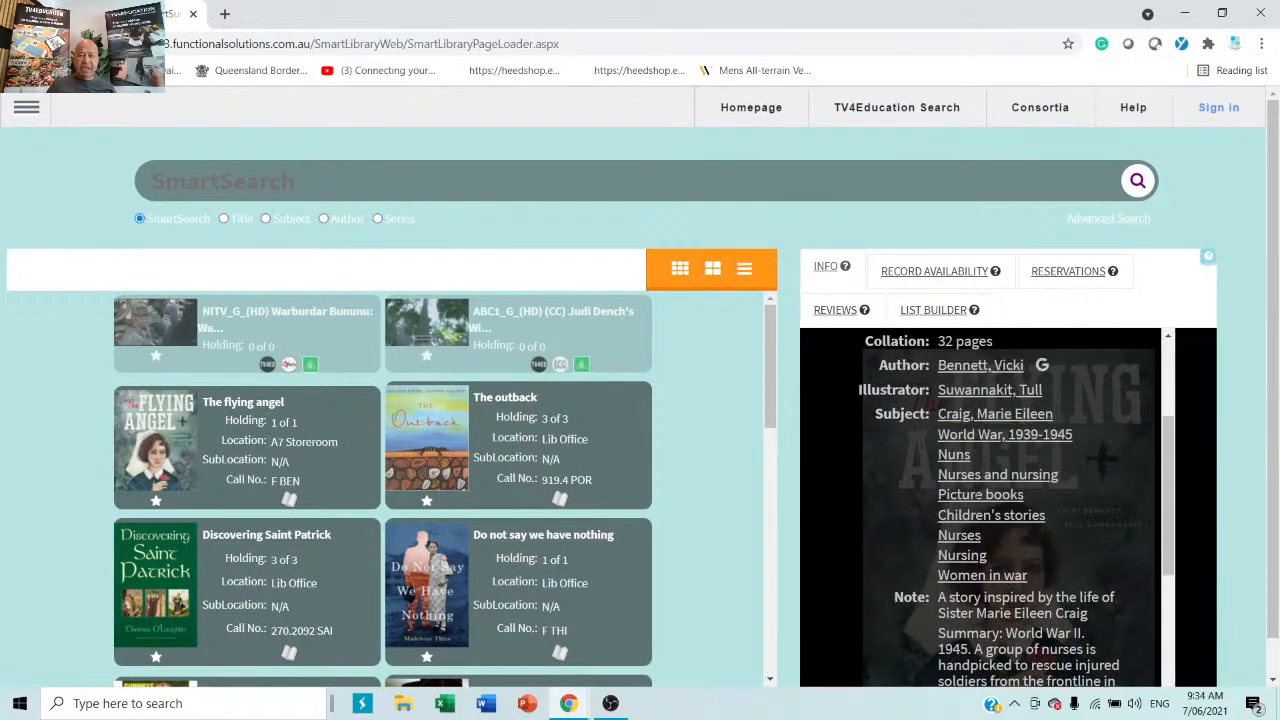
Find related titles for The flying angel through its subjects "Nurses and nursing" and "Picture books", and through its author.
left_click(996, 478)
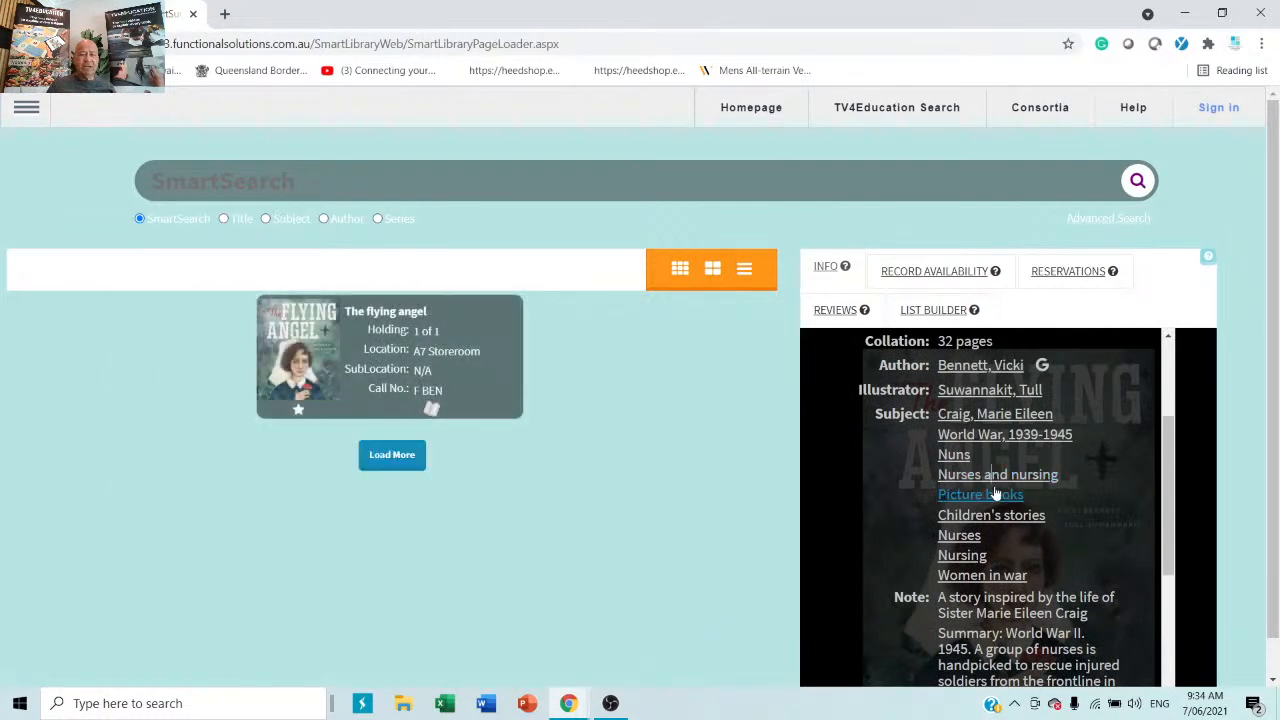
left_click(996, 500)
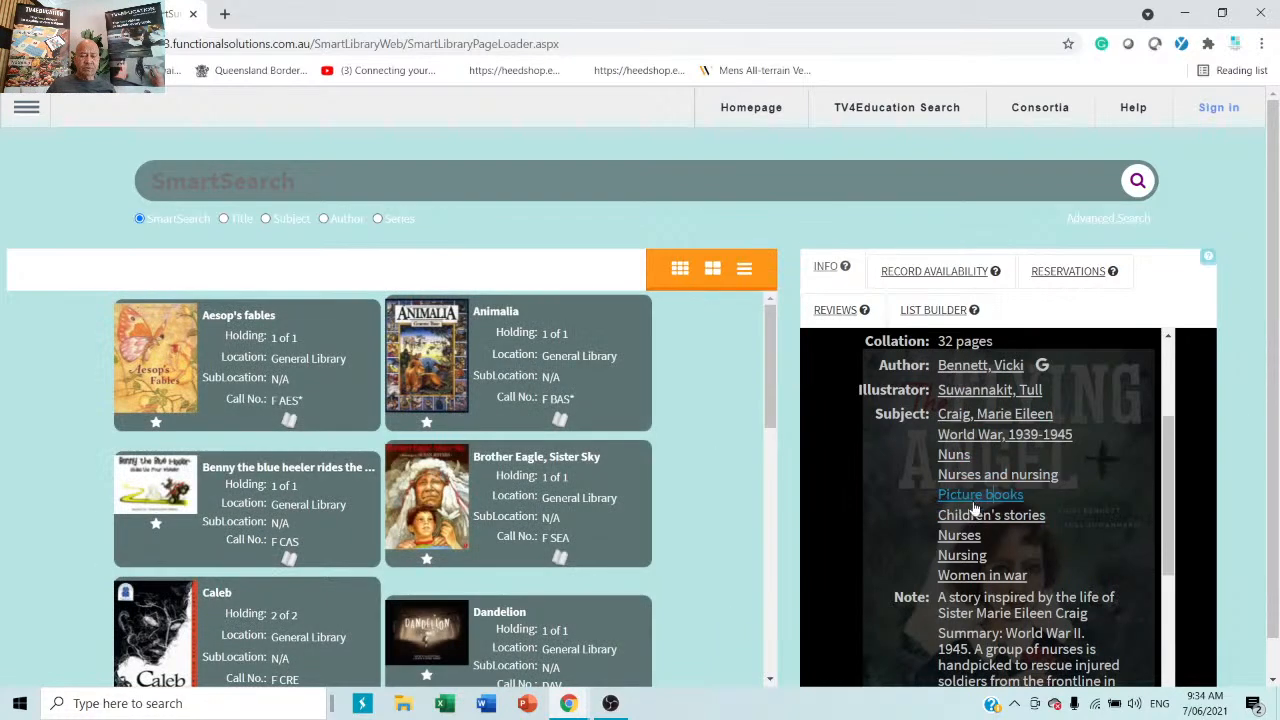
left_click(963, 369)
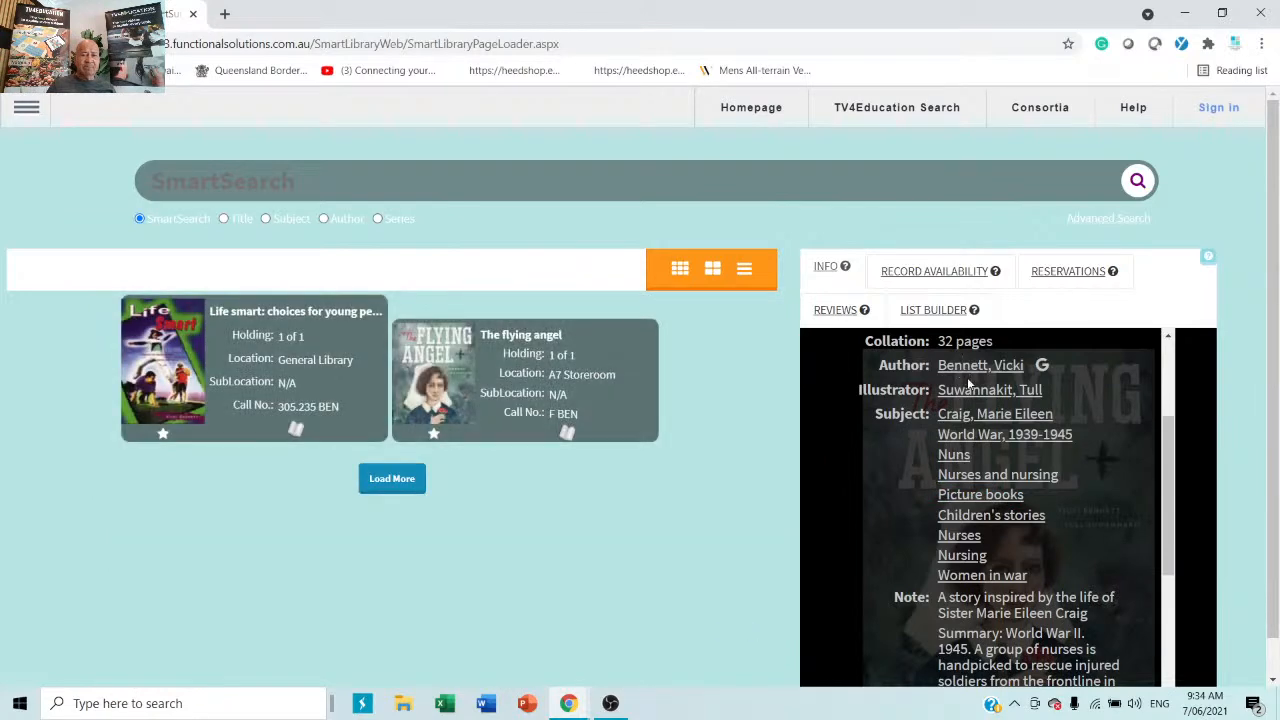
scroll(1063, 553, "up", 2)
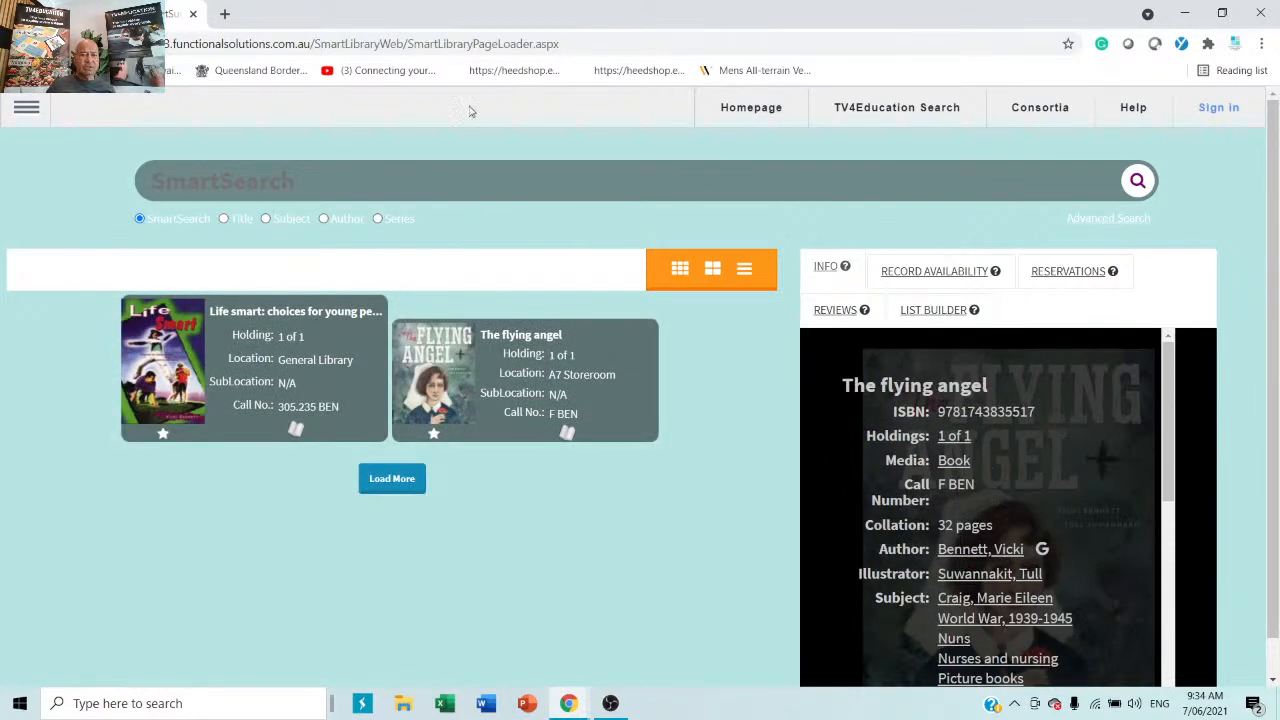
SmartSearch for "cat" and view the records of The cat dreamer, Cat haiku and The cat in the hat.
left_click(360, 179)
type("cat")
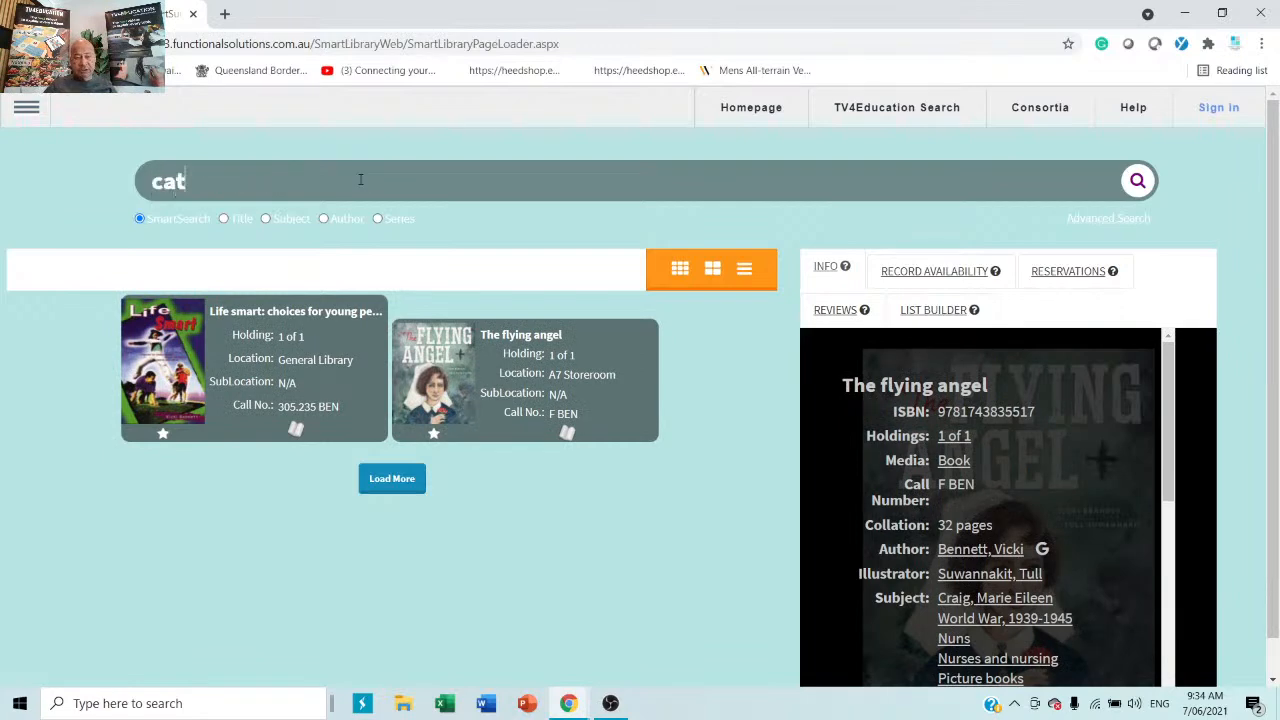
key("Return")
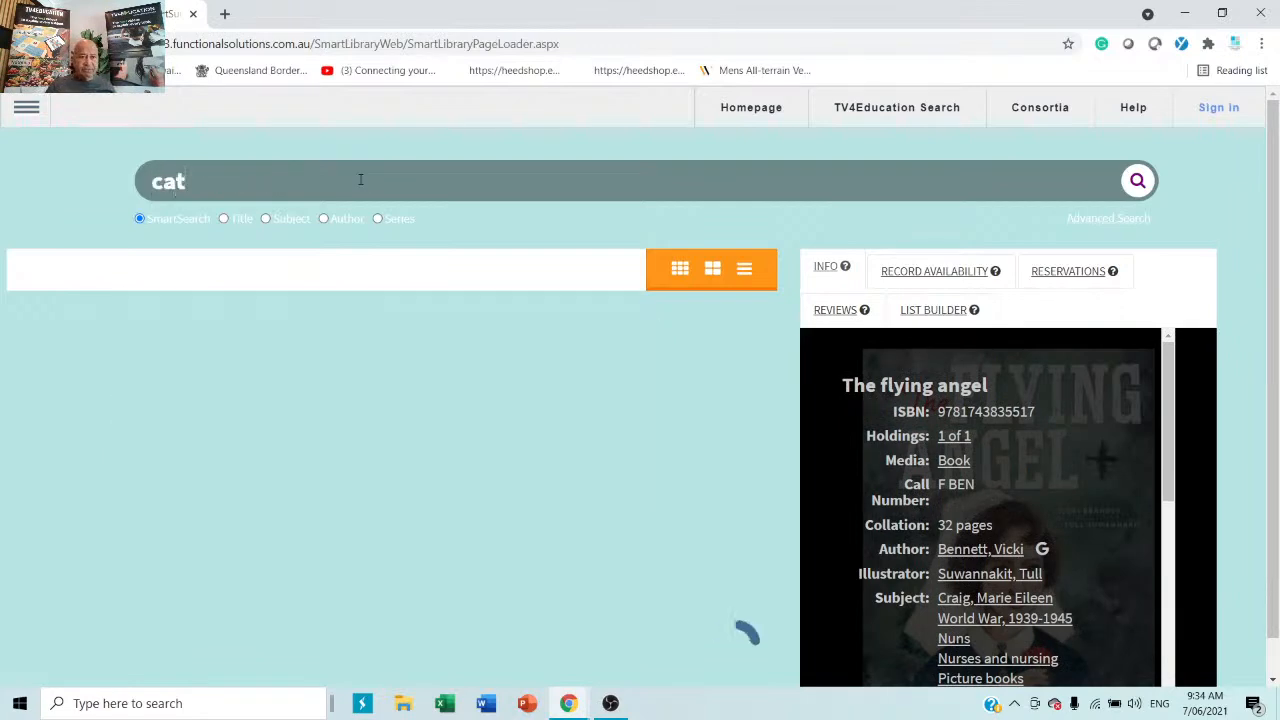
left_click(203, 383)
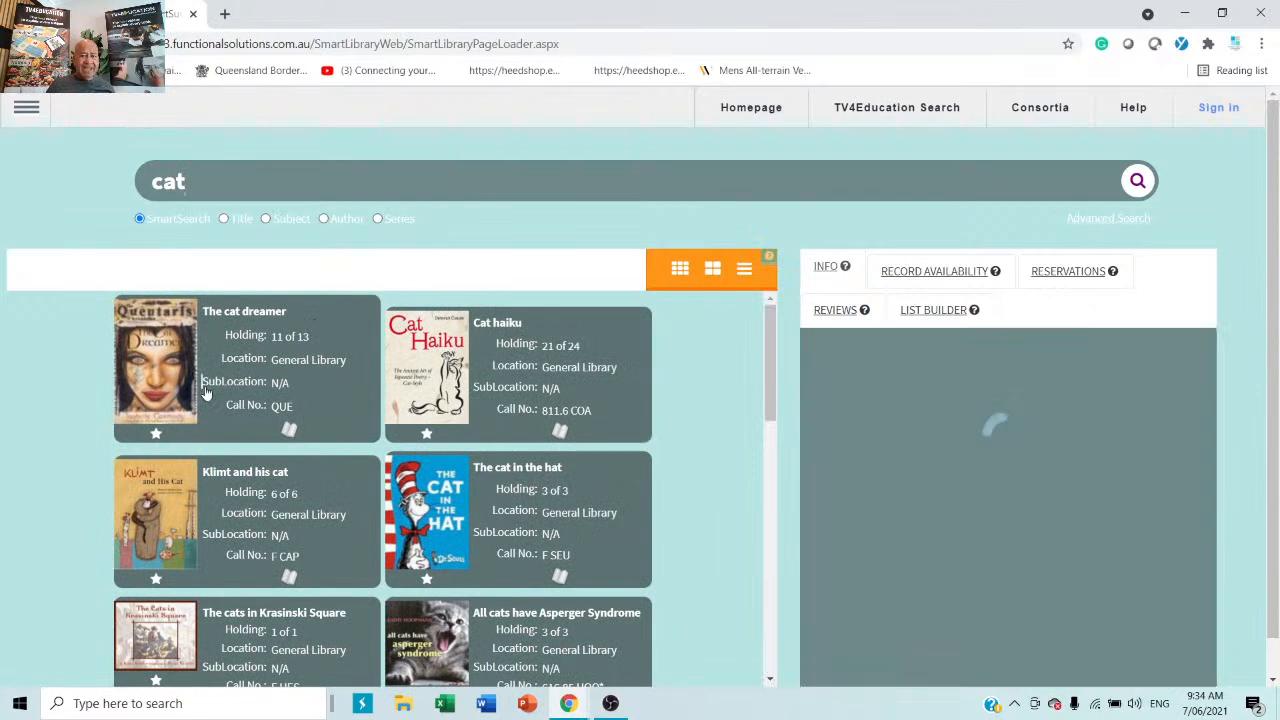
left_click(488, 370)
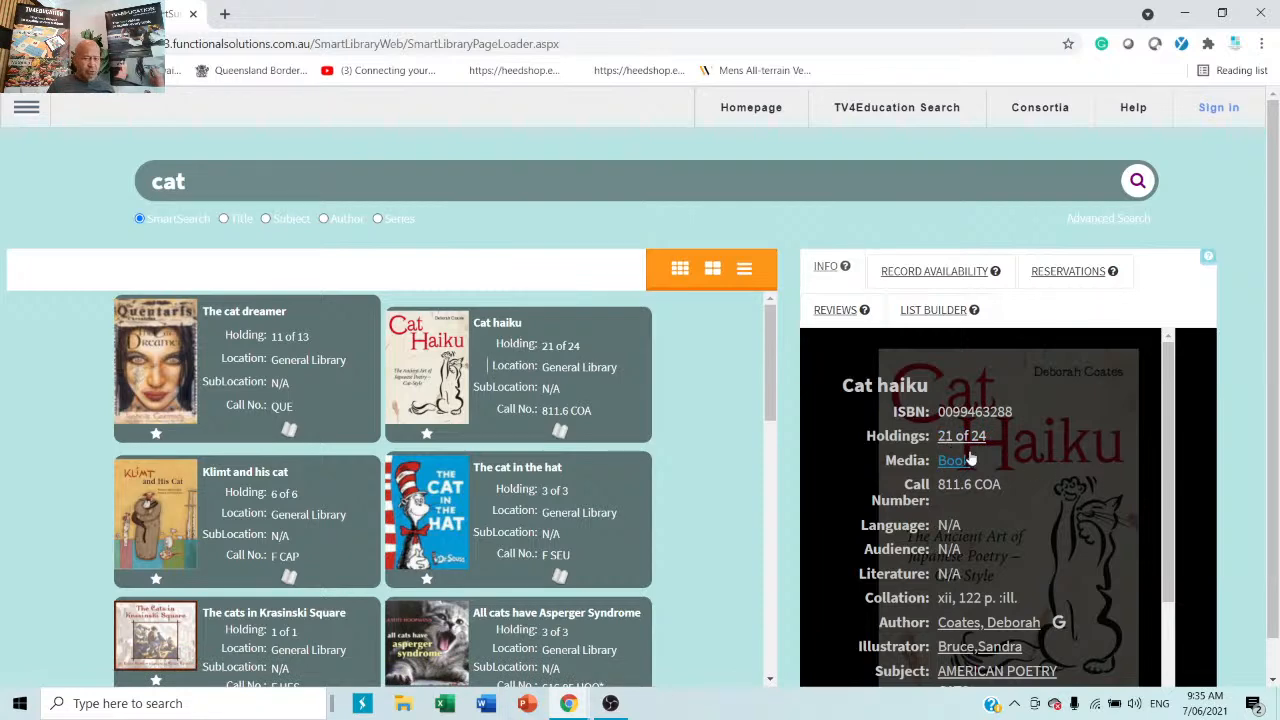
left_click(503, 507)
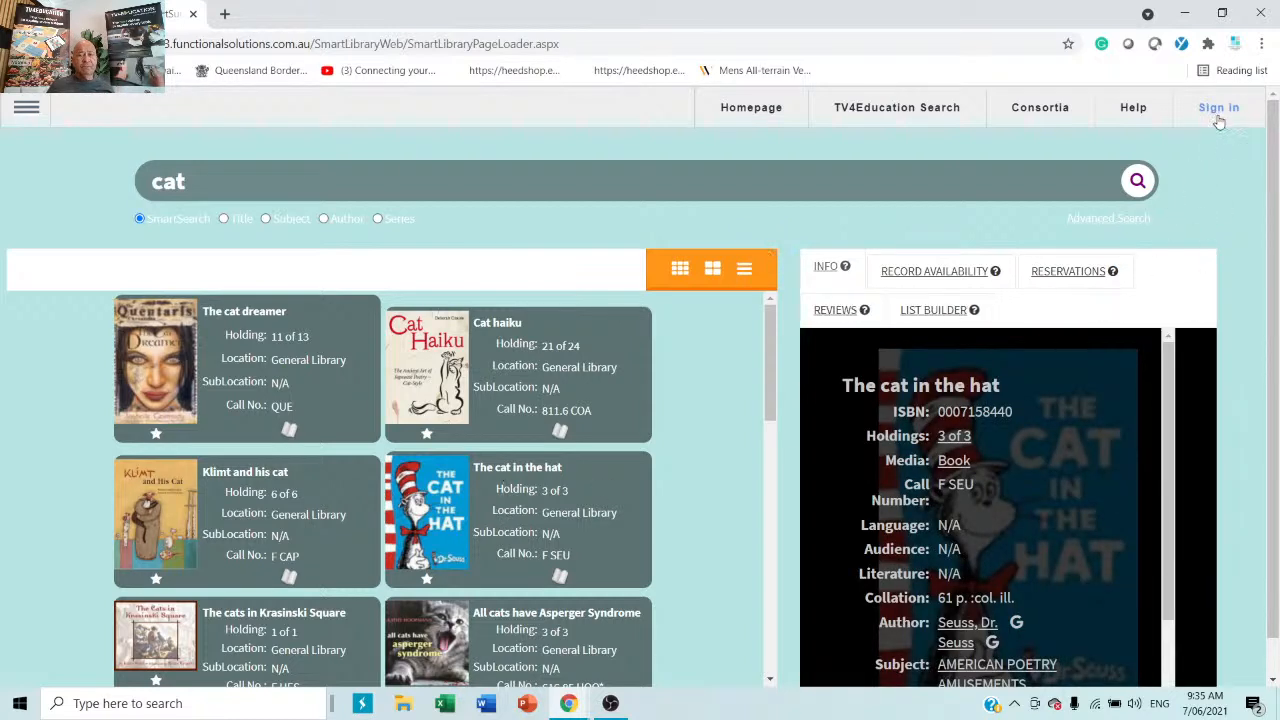
Sign in to the library system with the library account's username and password.
left_click(26, 108)
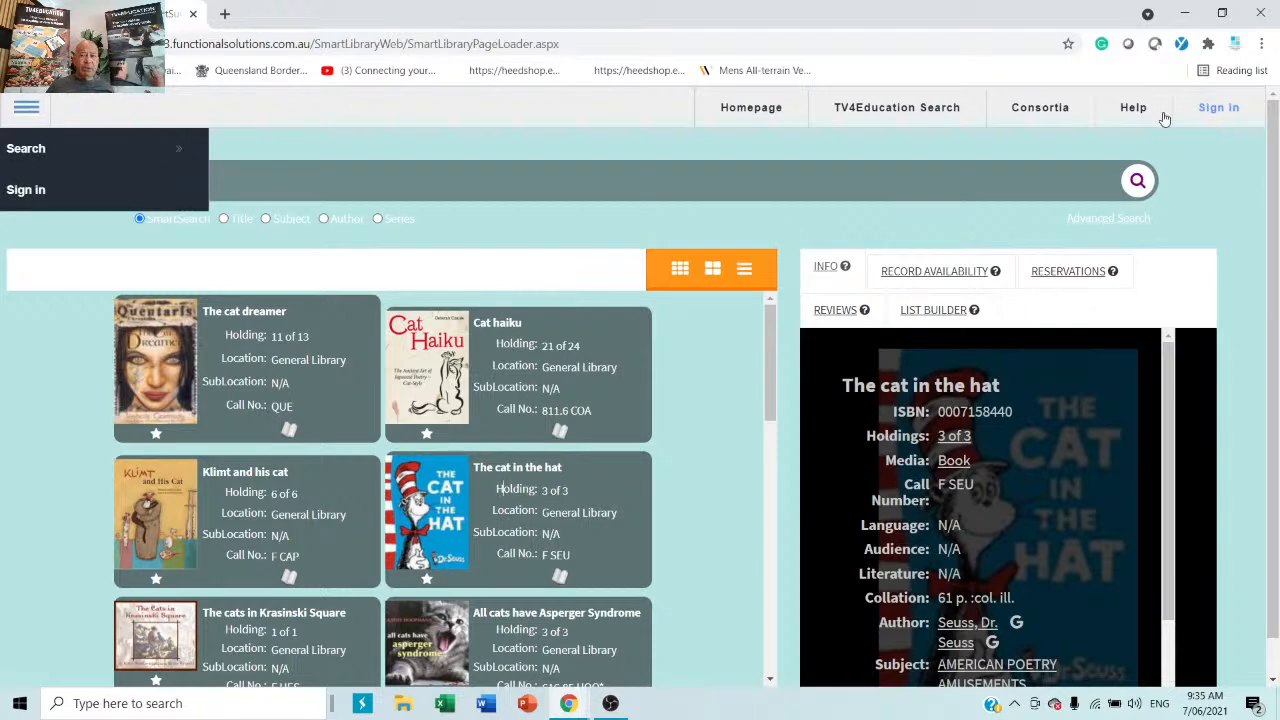
left_click(1204, 120)
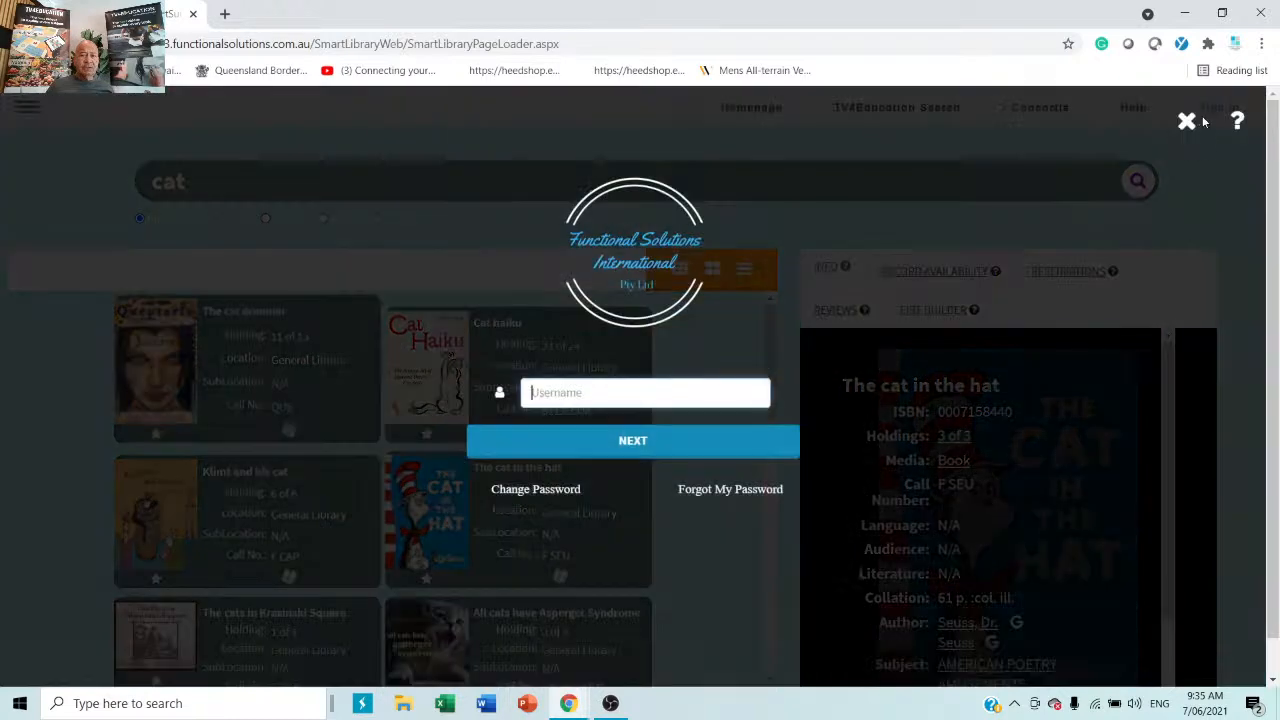
type("lib")
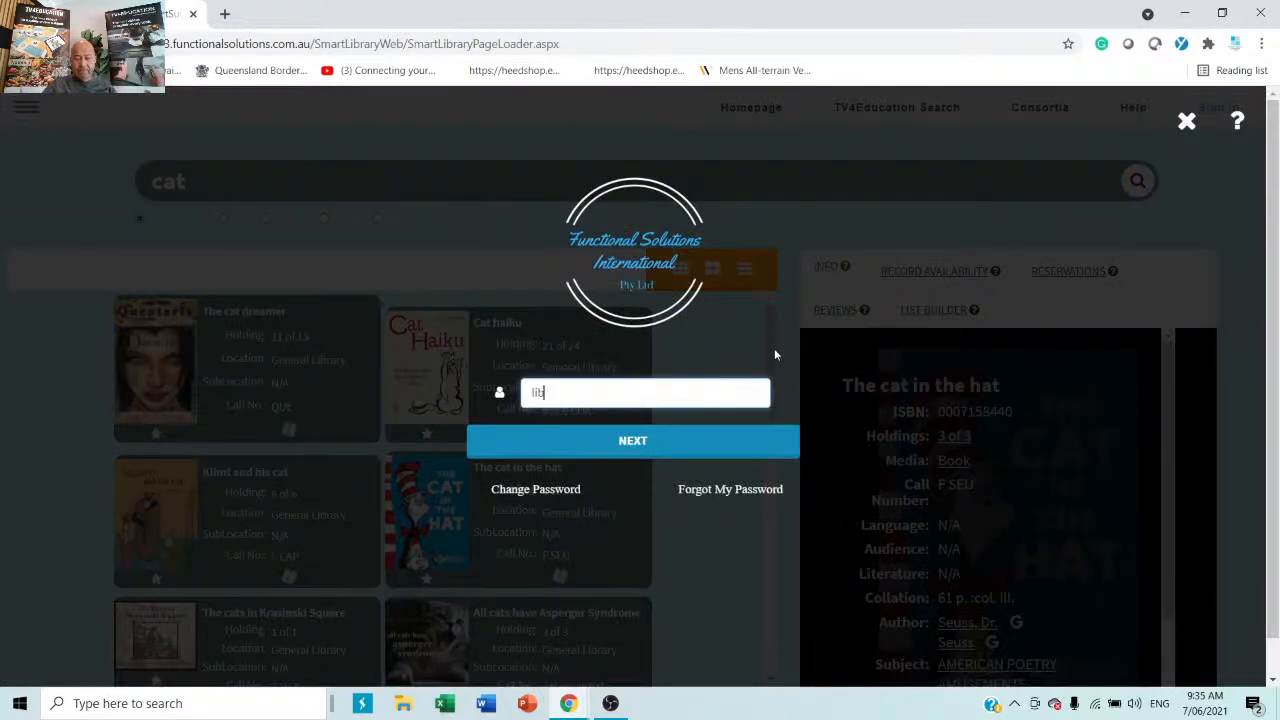
key("Return")
type("•")
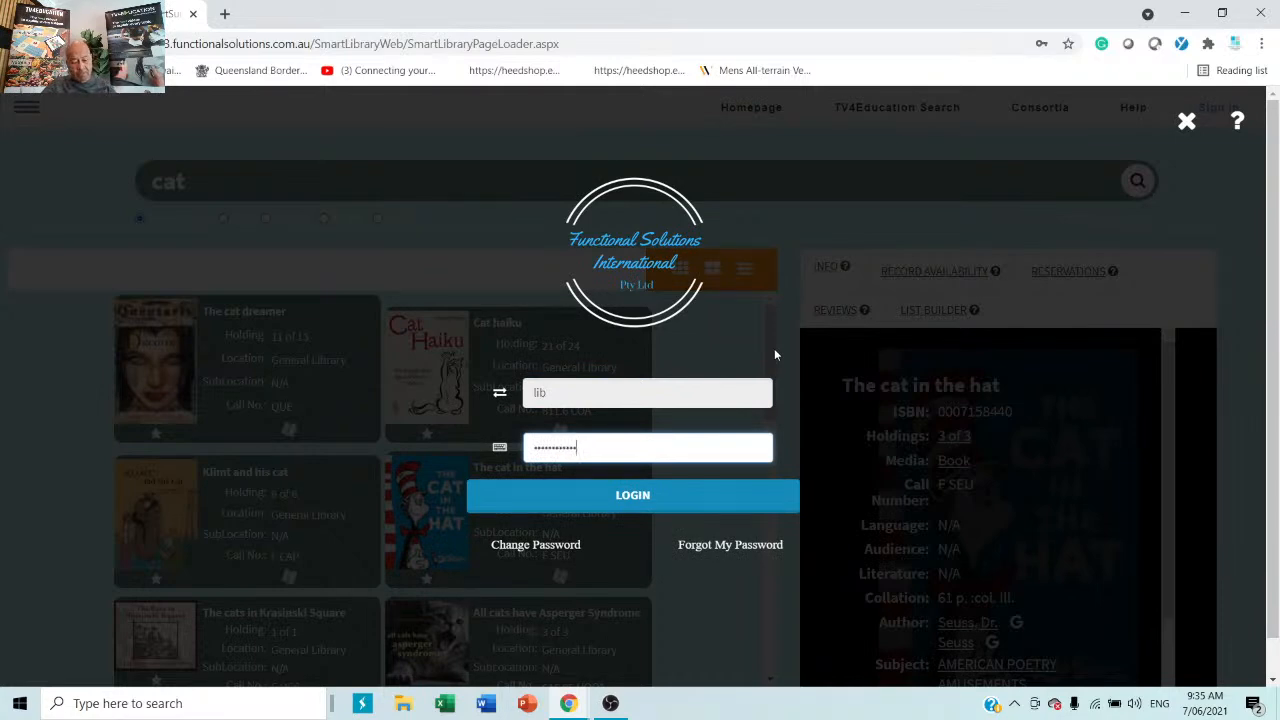
type("•")
key("Return")
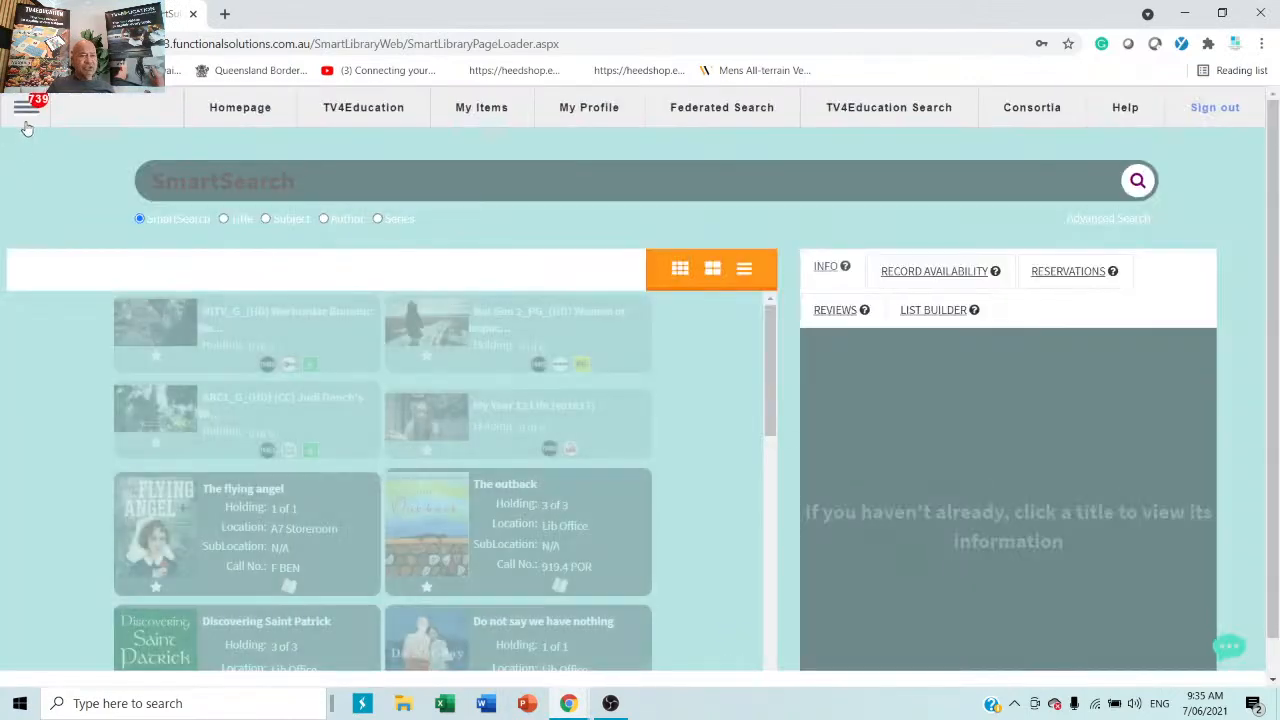
Look over the library administration menu, and play the TV4Education video Warburdar Bununu: Water Shield from its record.
left_click(24, 108)
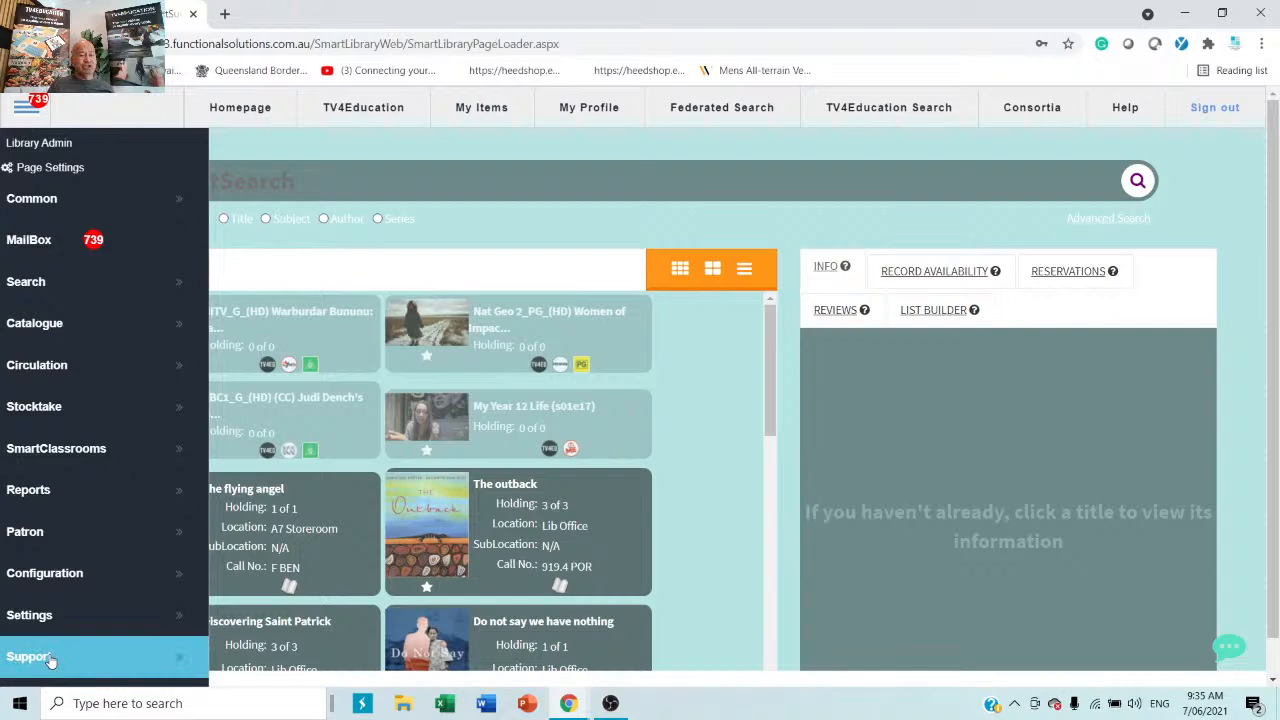
left_click(485, 176)
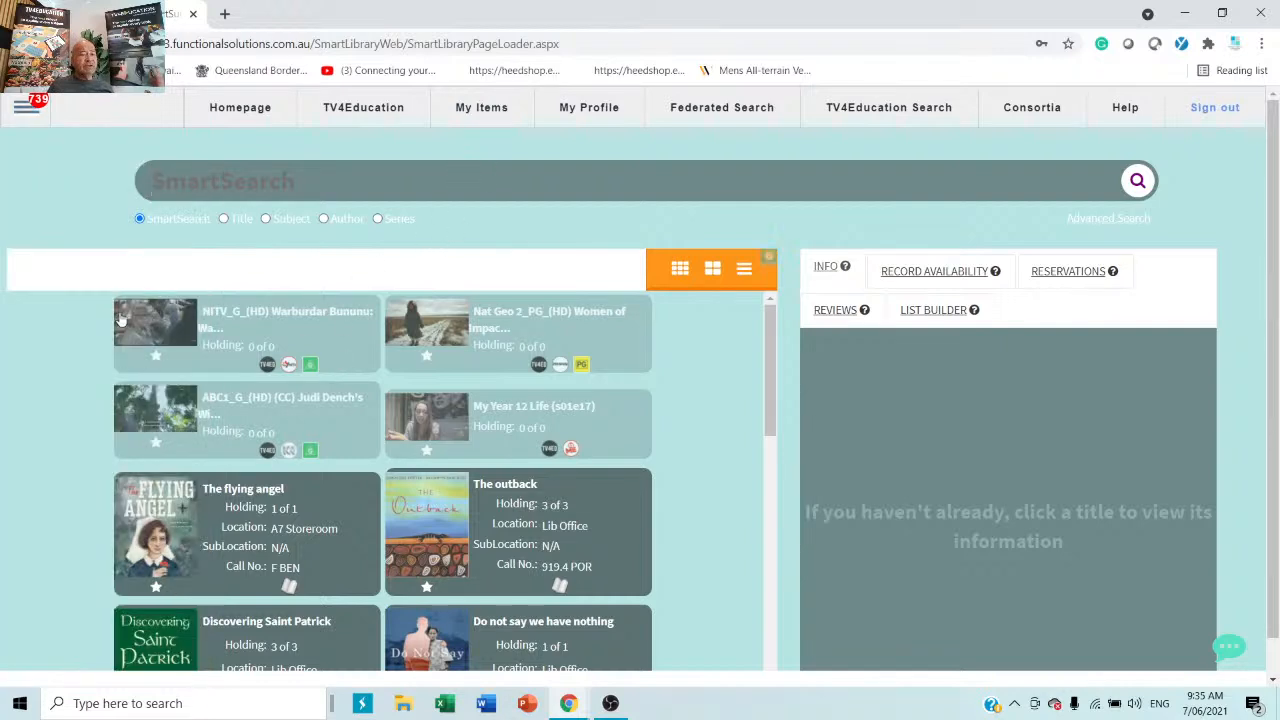
left_click(267, 329)
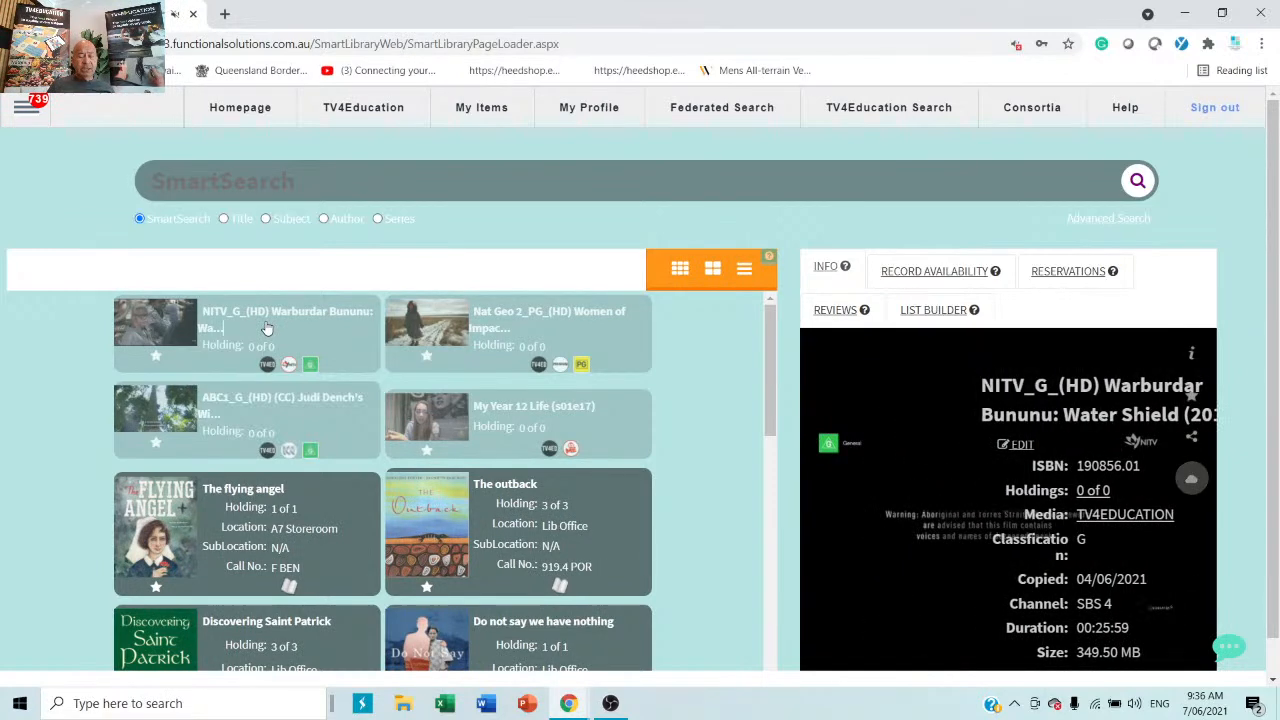
scroll(811, 551, "down", 1)
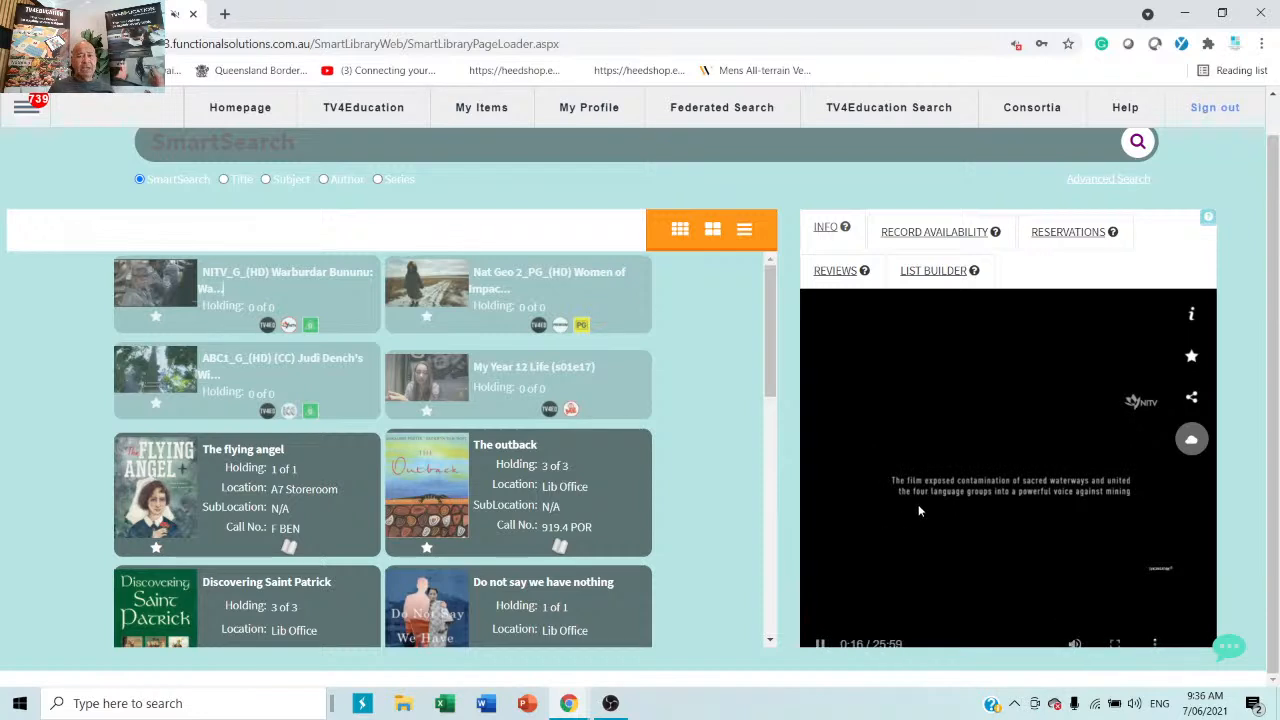
Open the sharing options of the Nat Geo video Women of Impact - Changing the World and share it with classgrade 4.
left_click(525, 315)
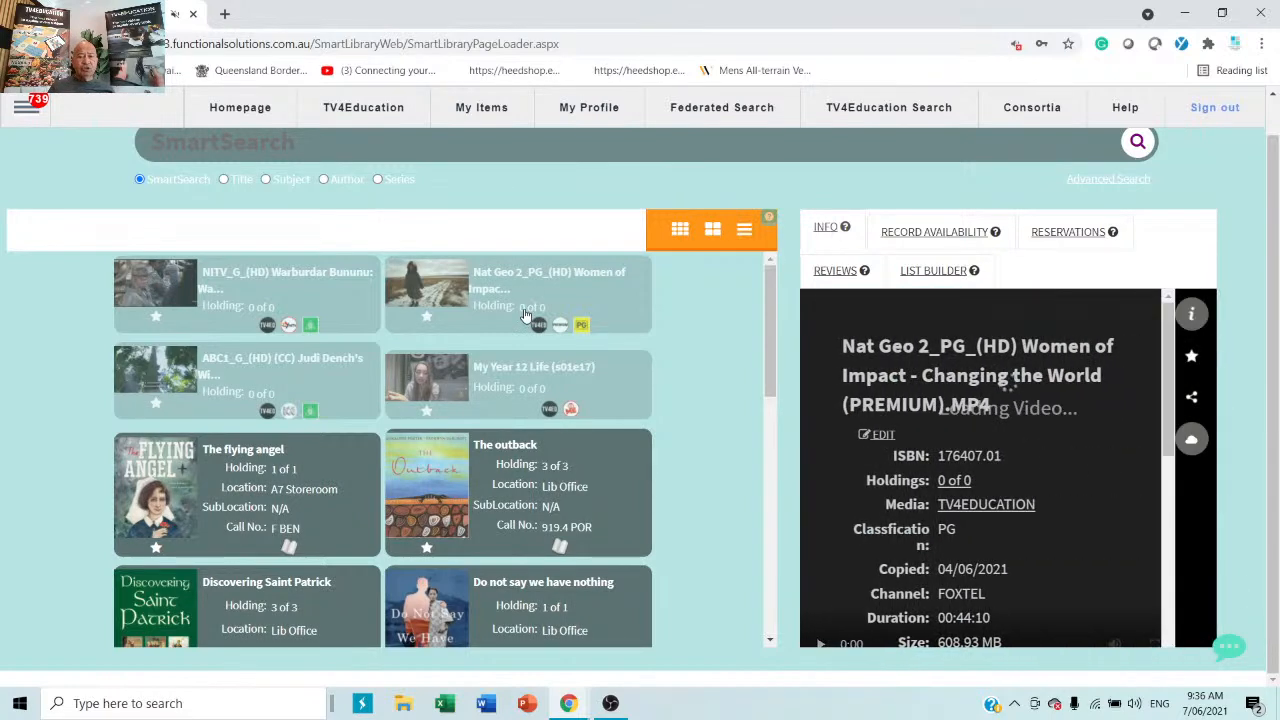
left_click(1192, 399)
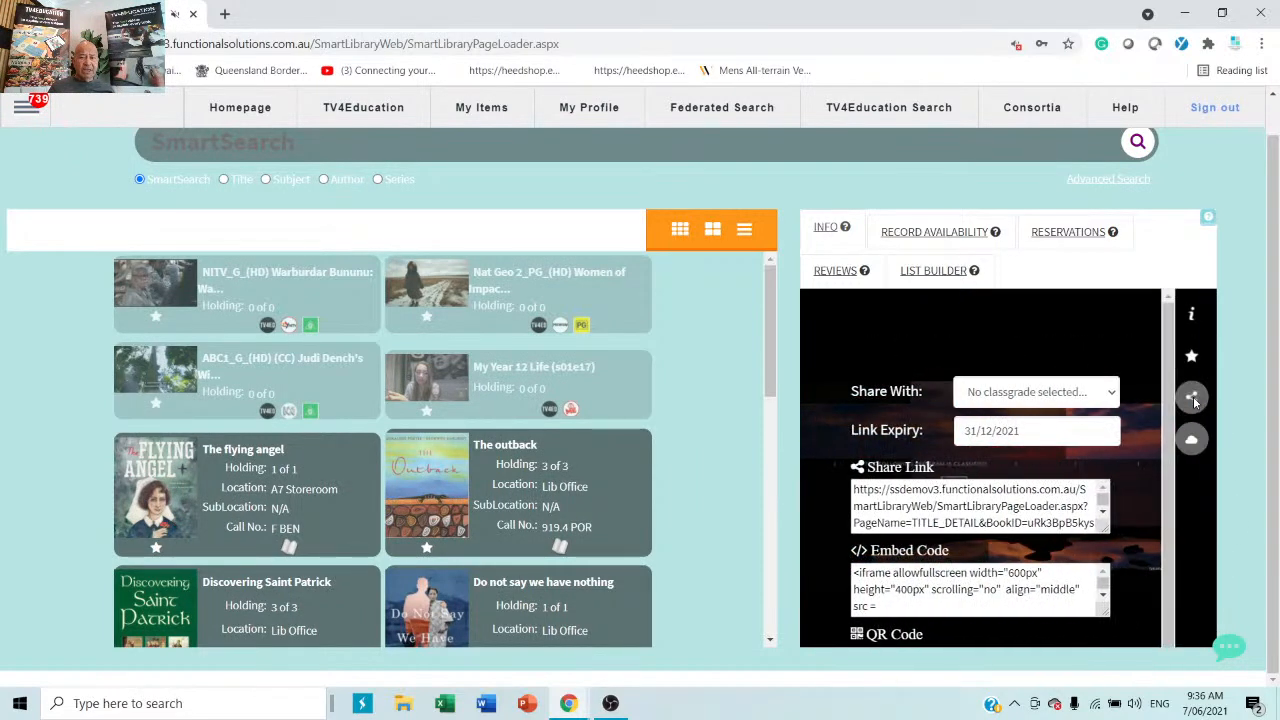
left_click(1092, 401)
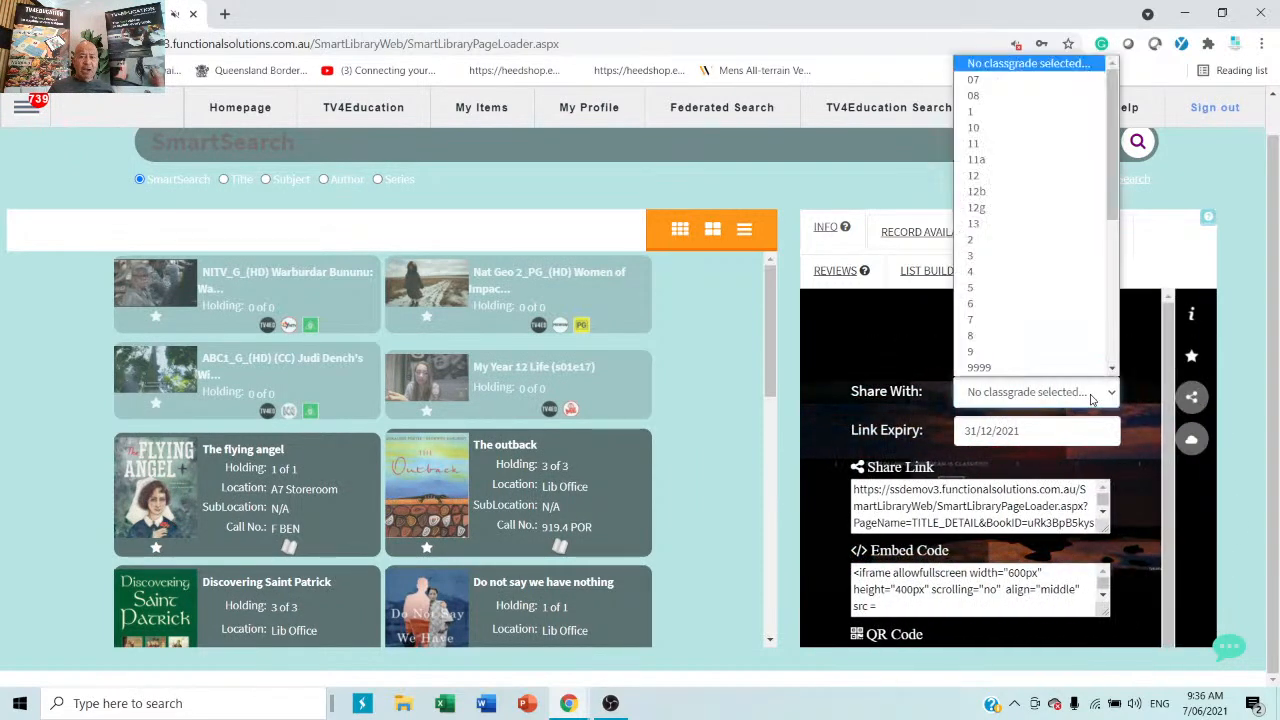
left_click(993, 272)
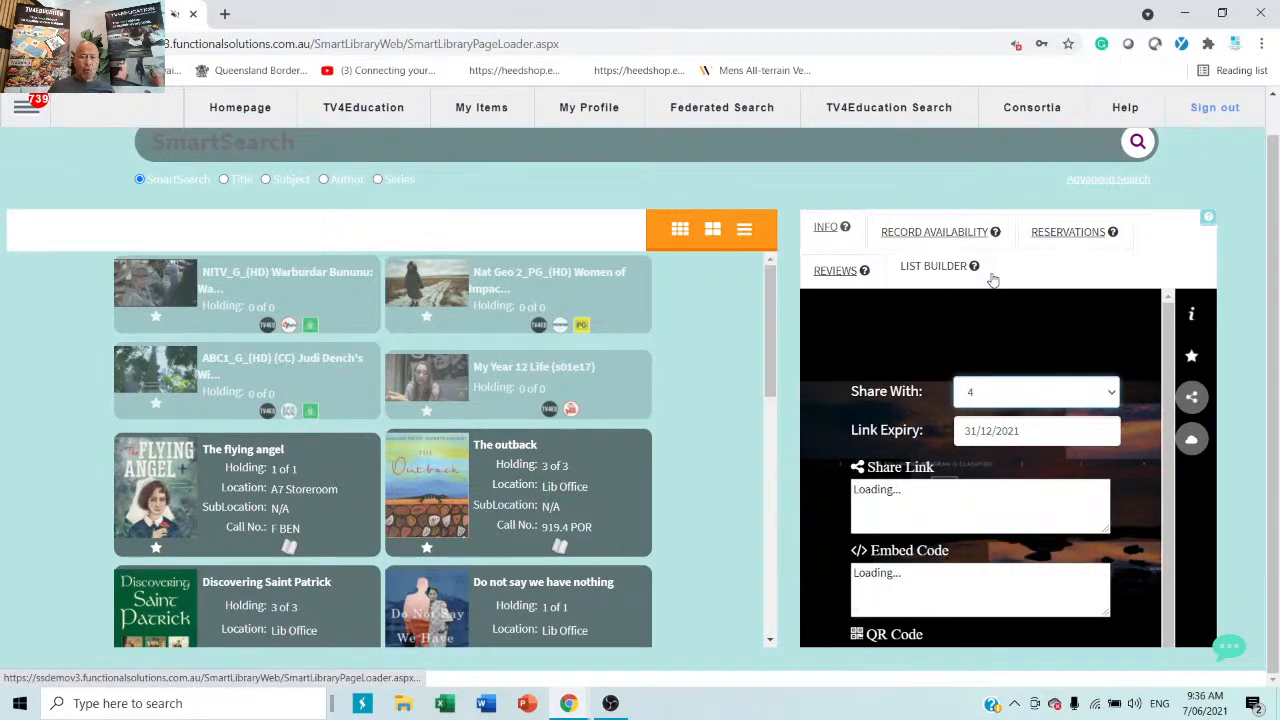
Select the video's share link text and look at the actions available for copying it.
left_click_drag(855, 487, 1103, 604)
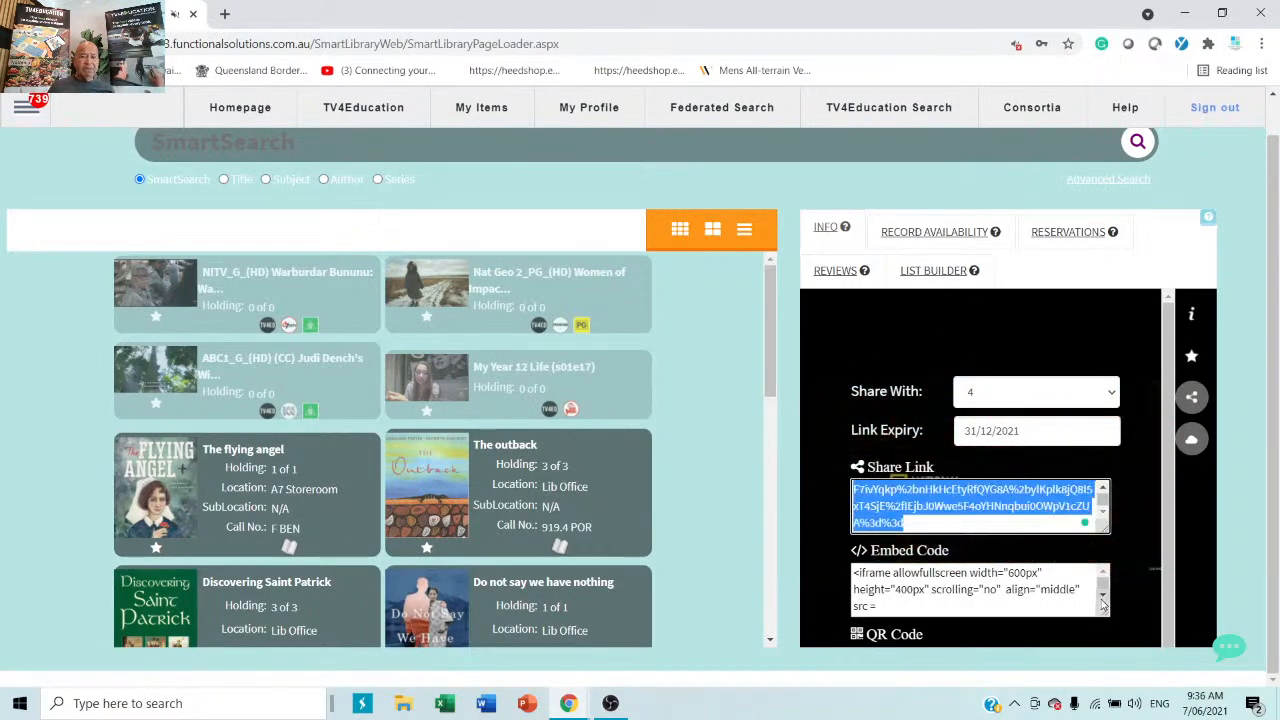
right_click(960, 502)
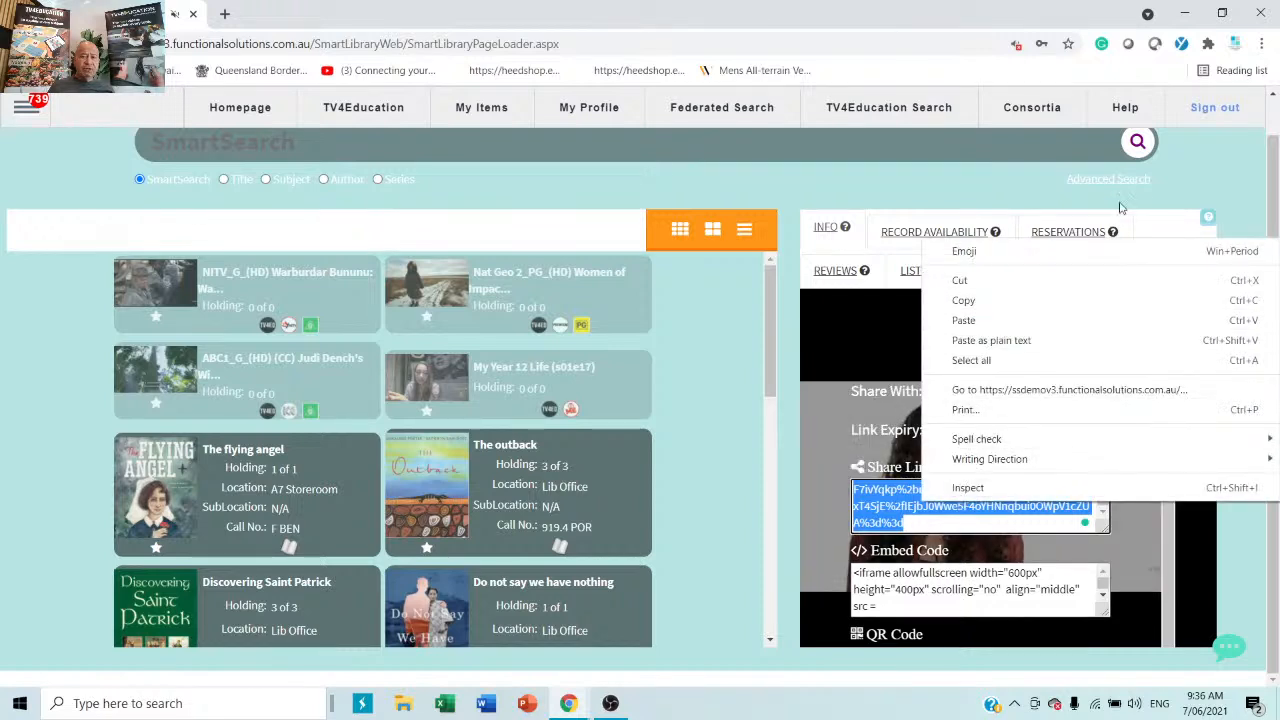
left_click(1220, 167)
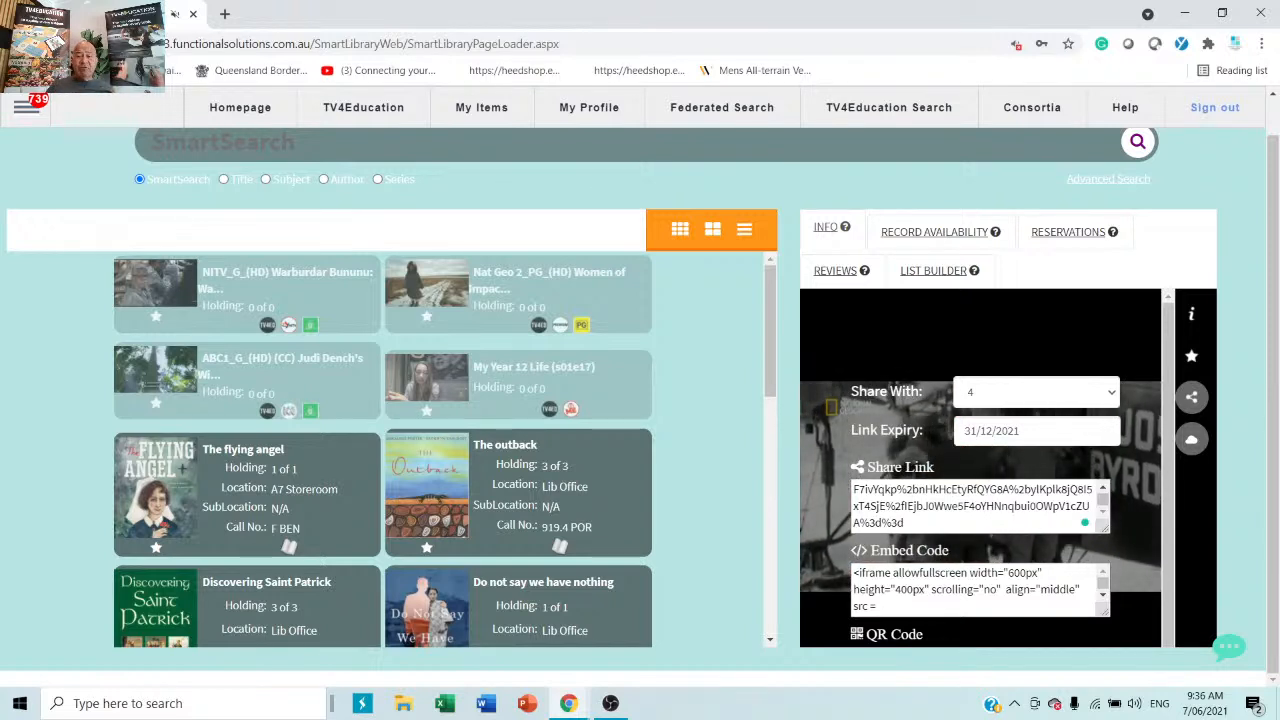
Close the video's sharing options and open Patron Management from the library administration options.
left_click(1193, 398)
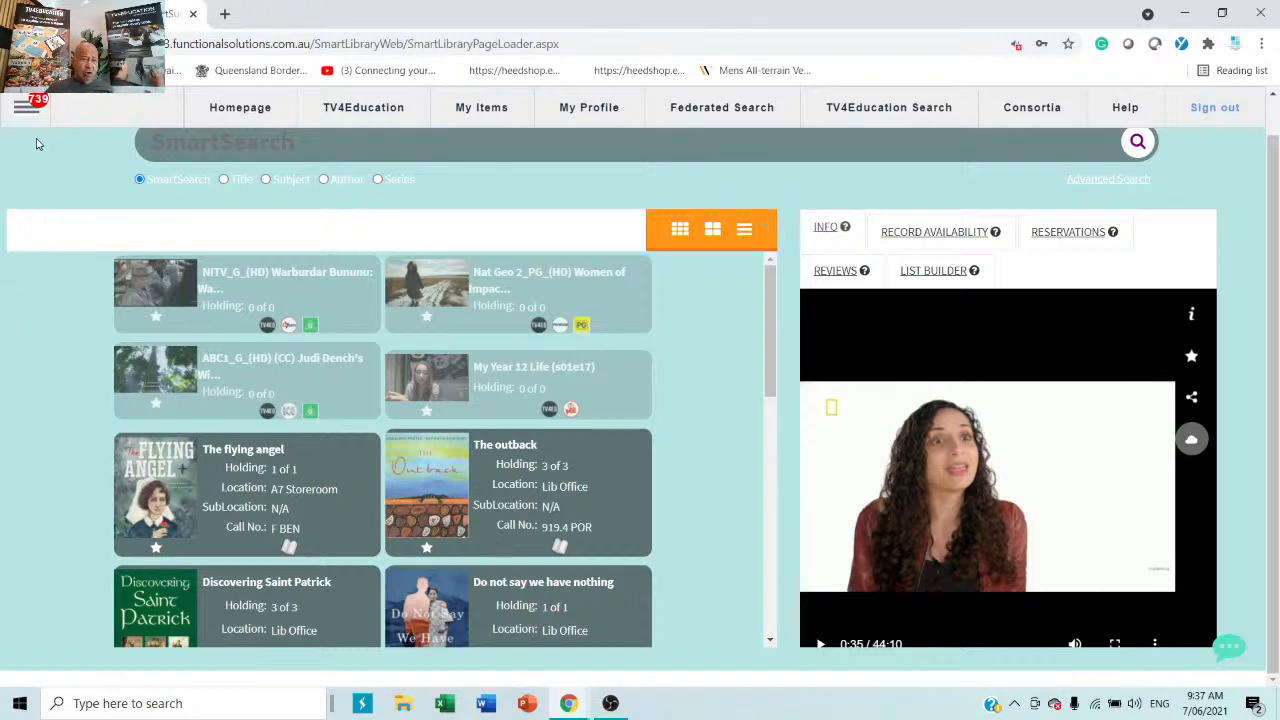
left_click(18, 102)
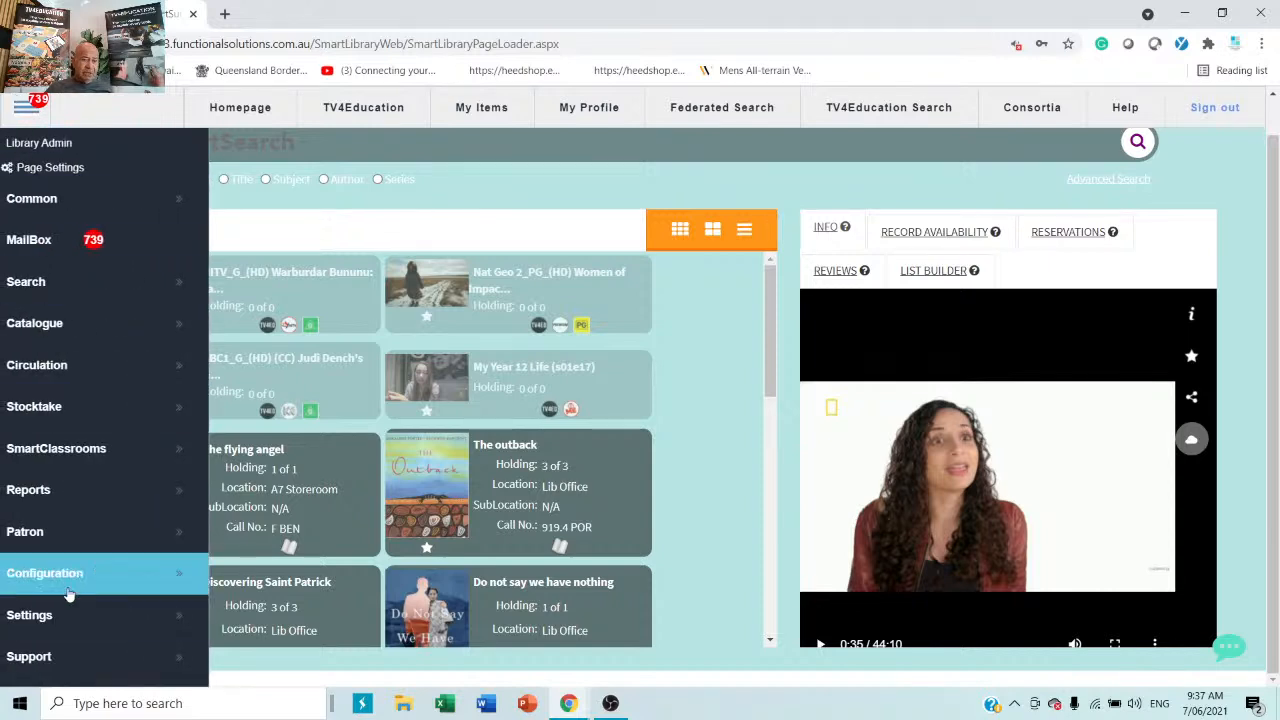
left_click(86, 542)
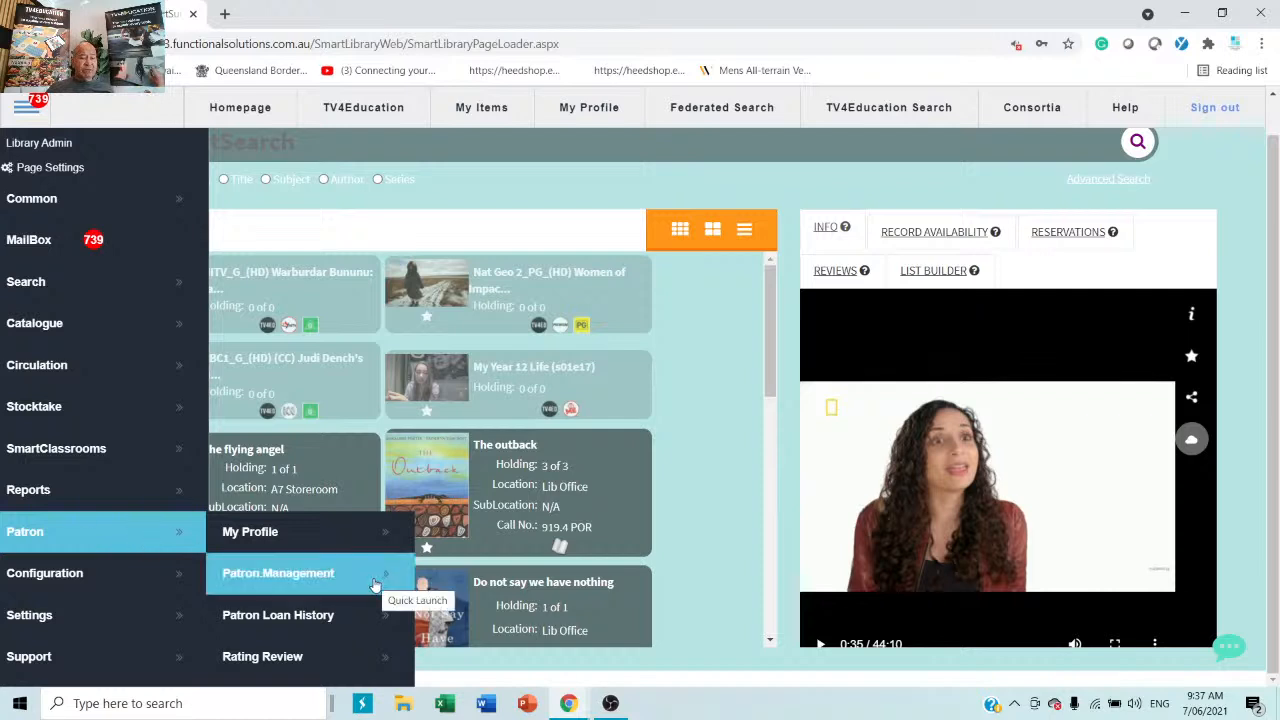
left_click(322, 582)
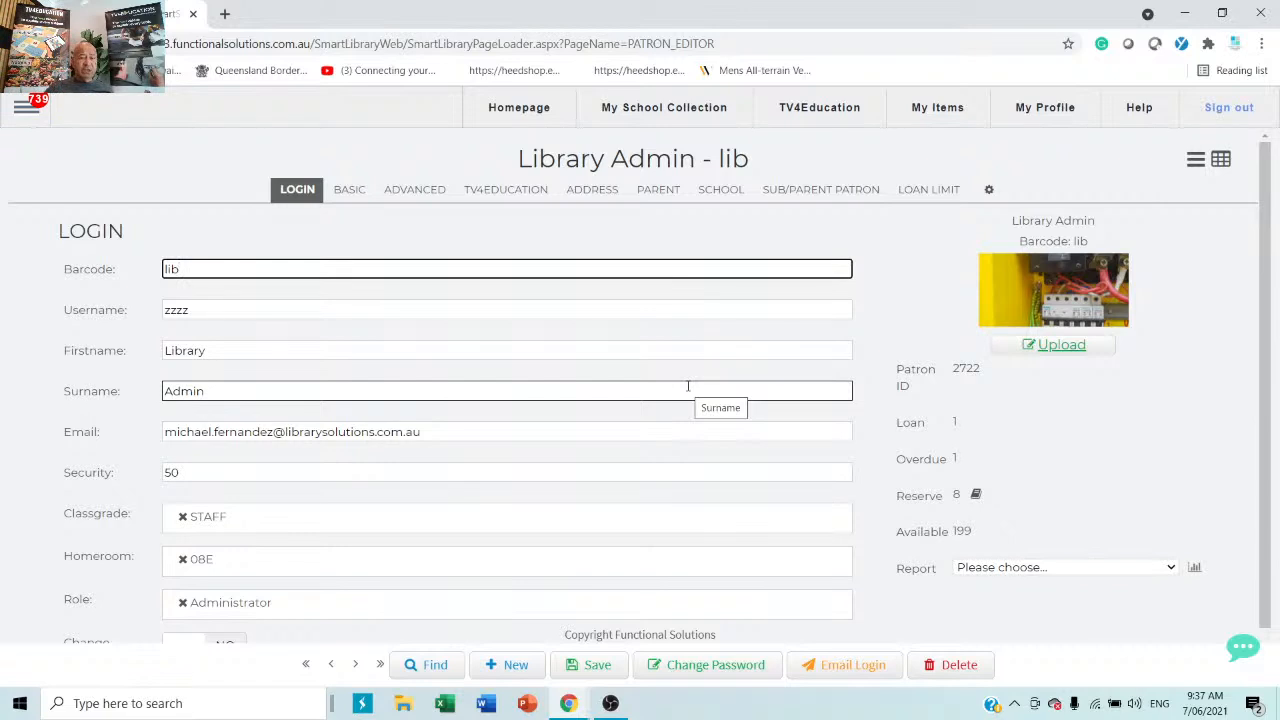
Find patrons by a first name contained in any field and look through the matching patrons.
left_click(421, 665)
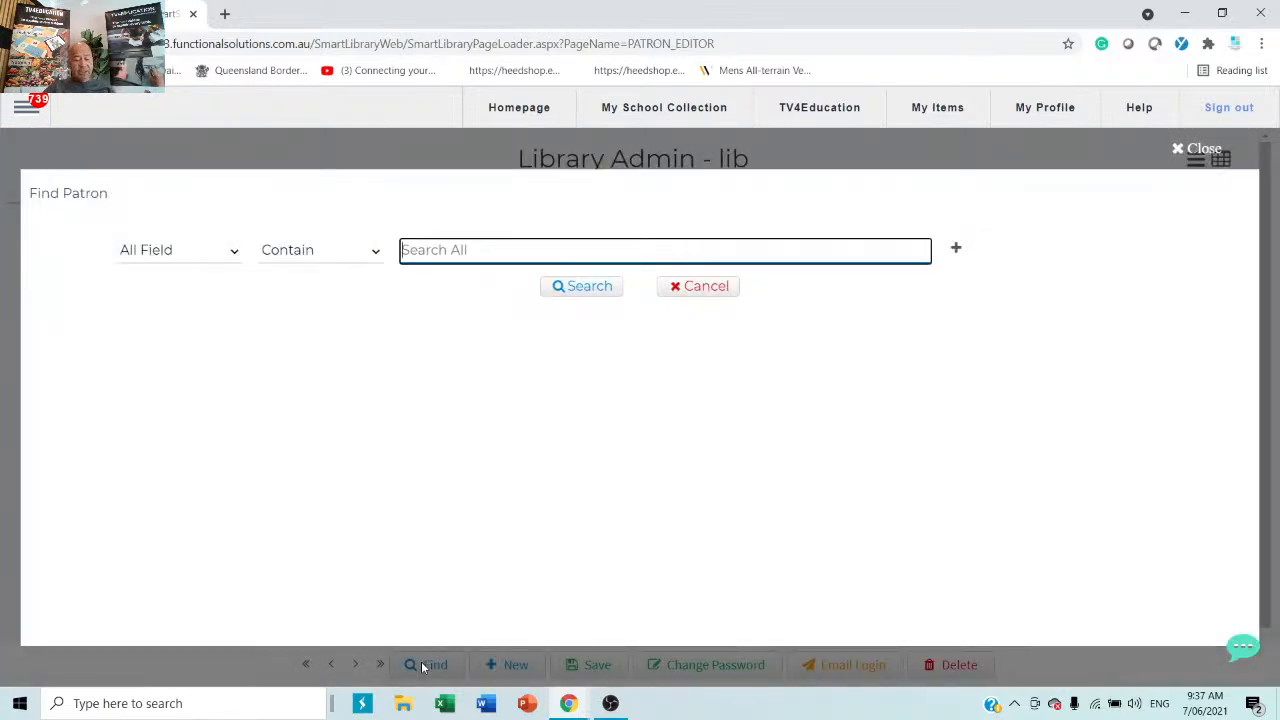
type("mike")
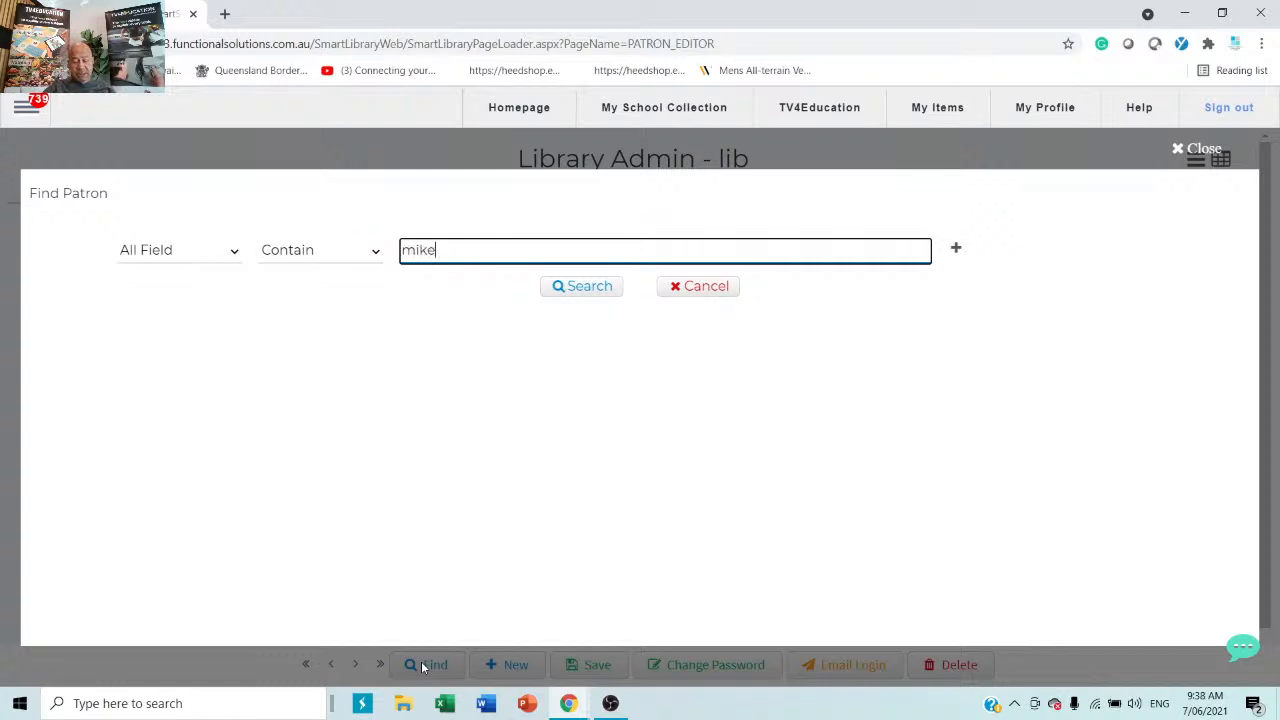
key("Return")
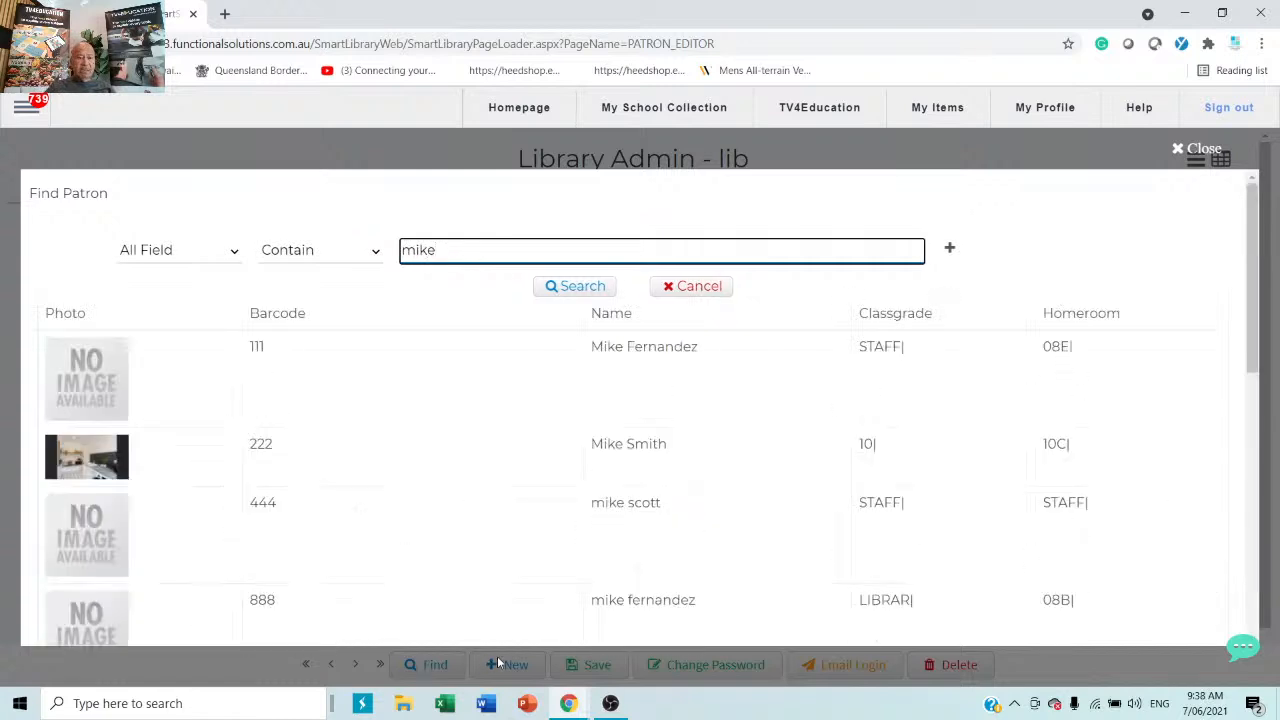
scroll(600, 556, "down", 7)
scroll(600, 551, "up", 8)
Change the patron search text to "mic" and look through the matching patrons.
key("BackSpace")
key("BackSpace")
type("c")
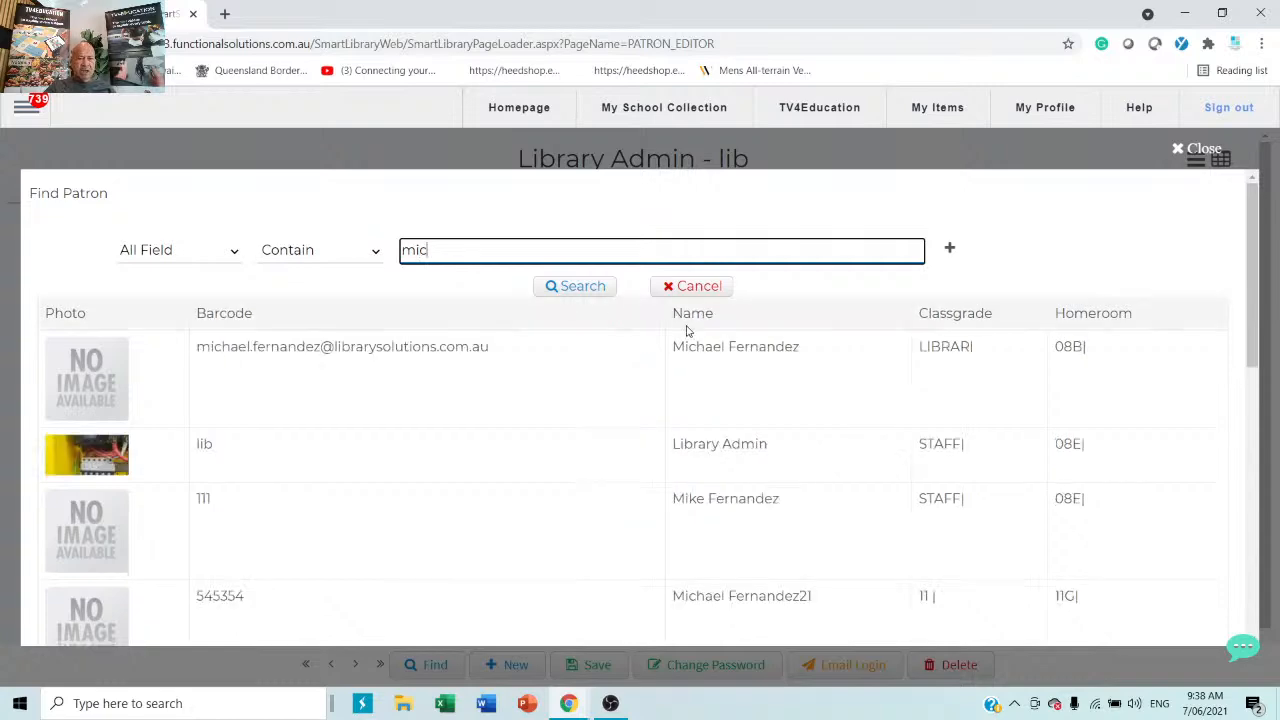
scroll(691, 331, "down", 7)
scroll(675, 320, "up", 7)
Broaden the patron search to "m" and open the record of the staff patron whose classgrade and homeroom are STAFF and who has no photo.
key("ctrl+a")
type("m")
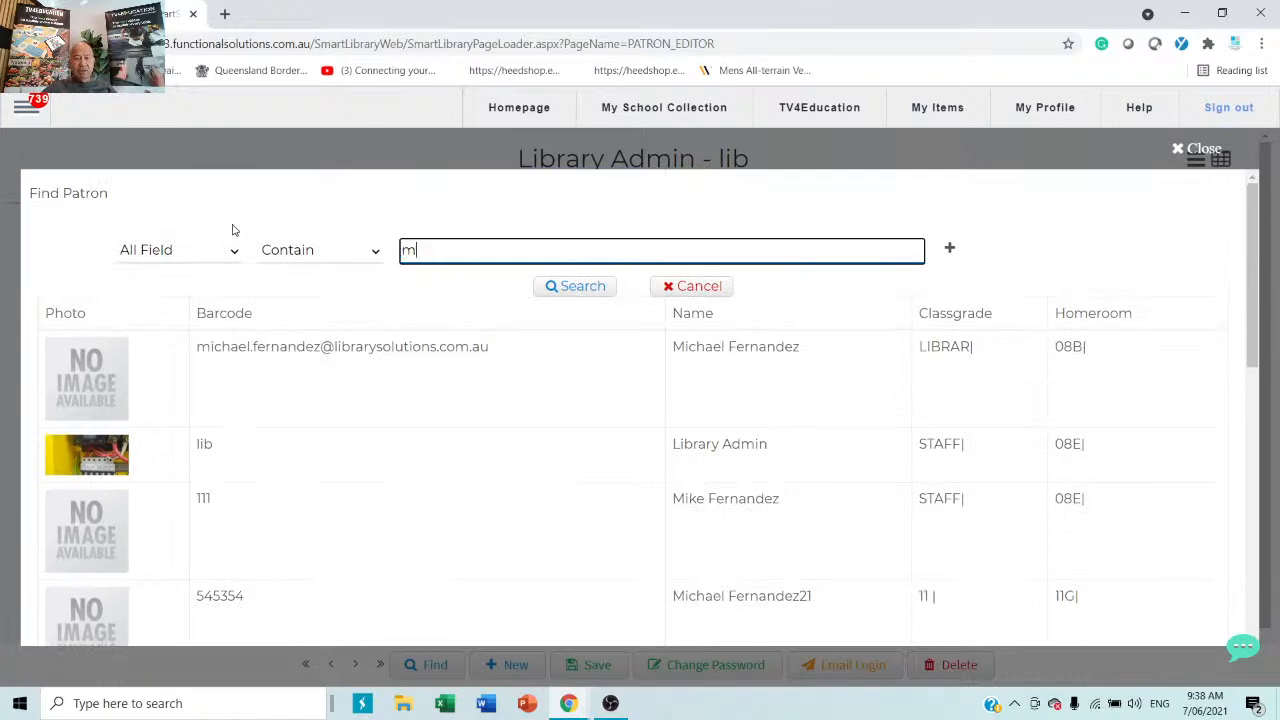
scroll(742, 421, "down", 4)
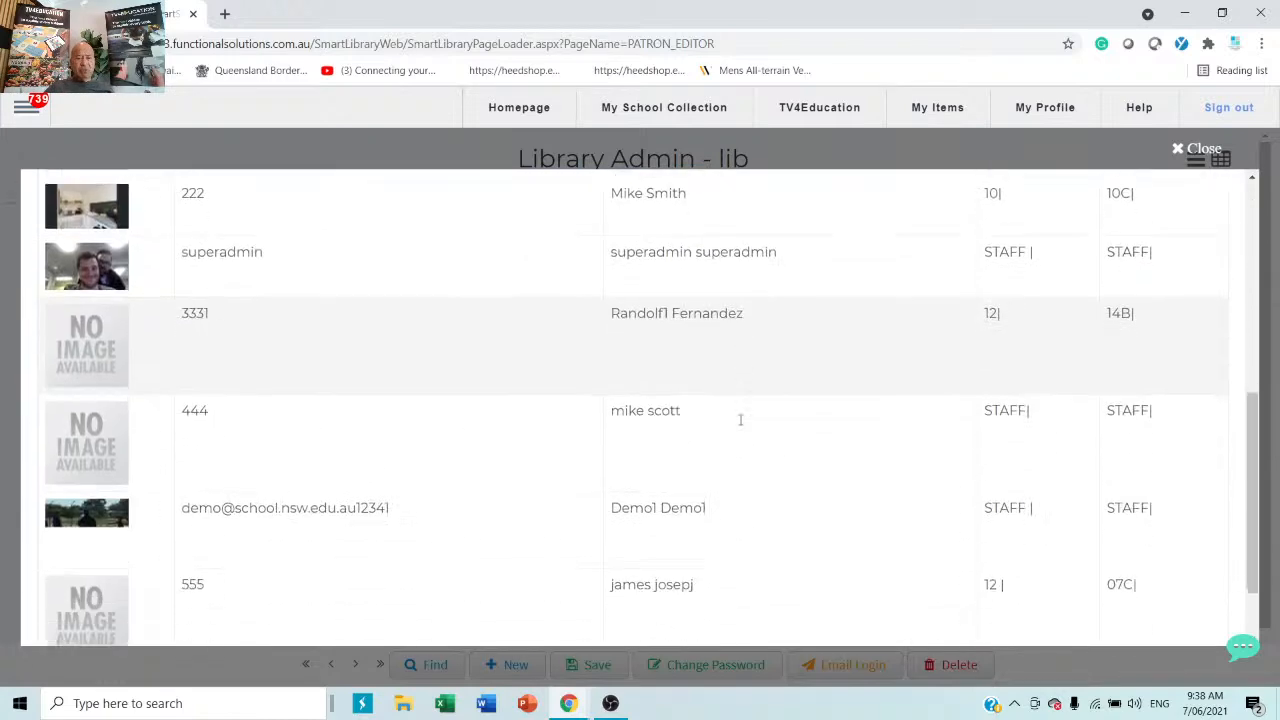
left_click(672, 416)
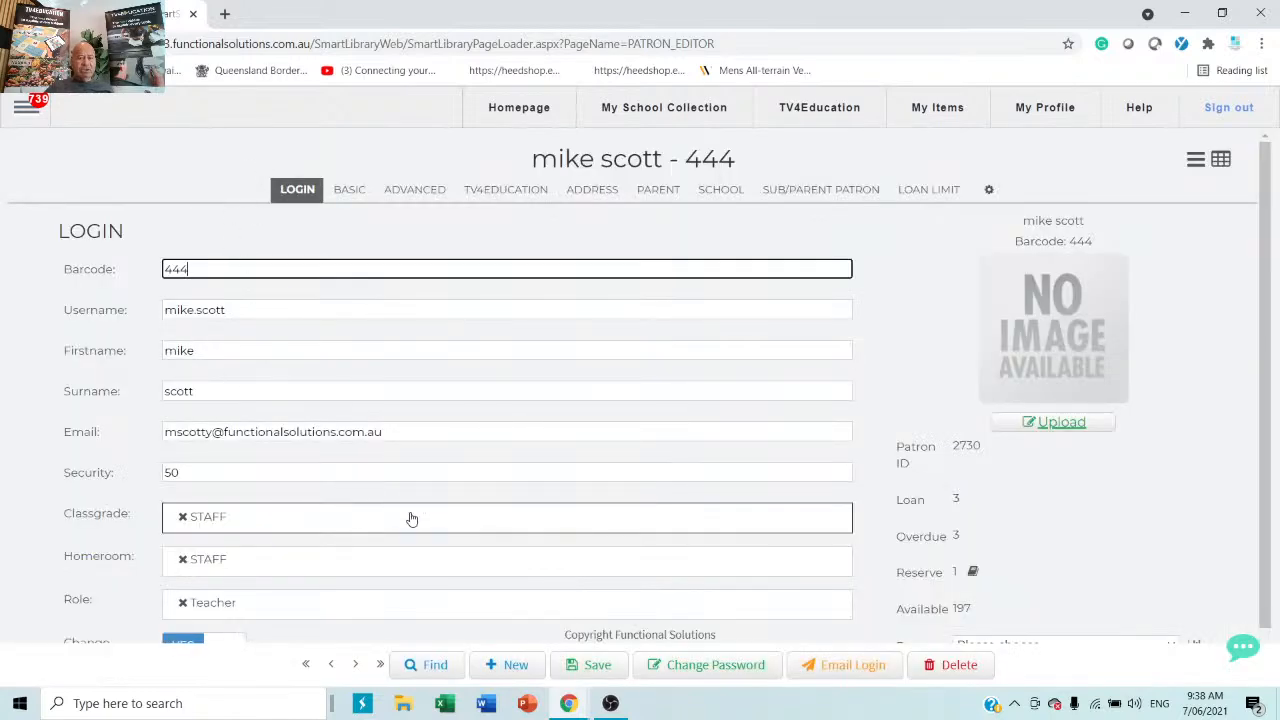
Upload the image maxresdefault.jpg from the junk folder as the patron's photo.
scroll(411, 519, "down", 1)
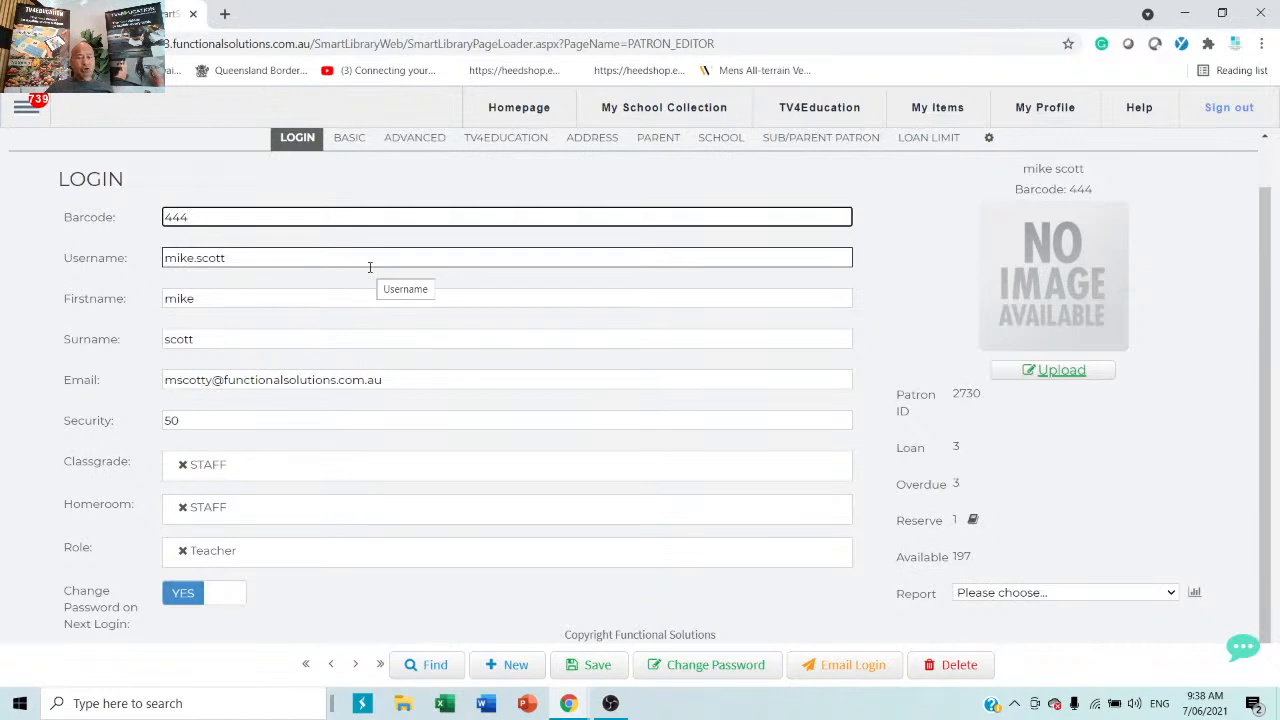
left_click(1070, 378)
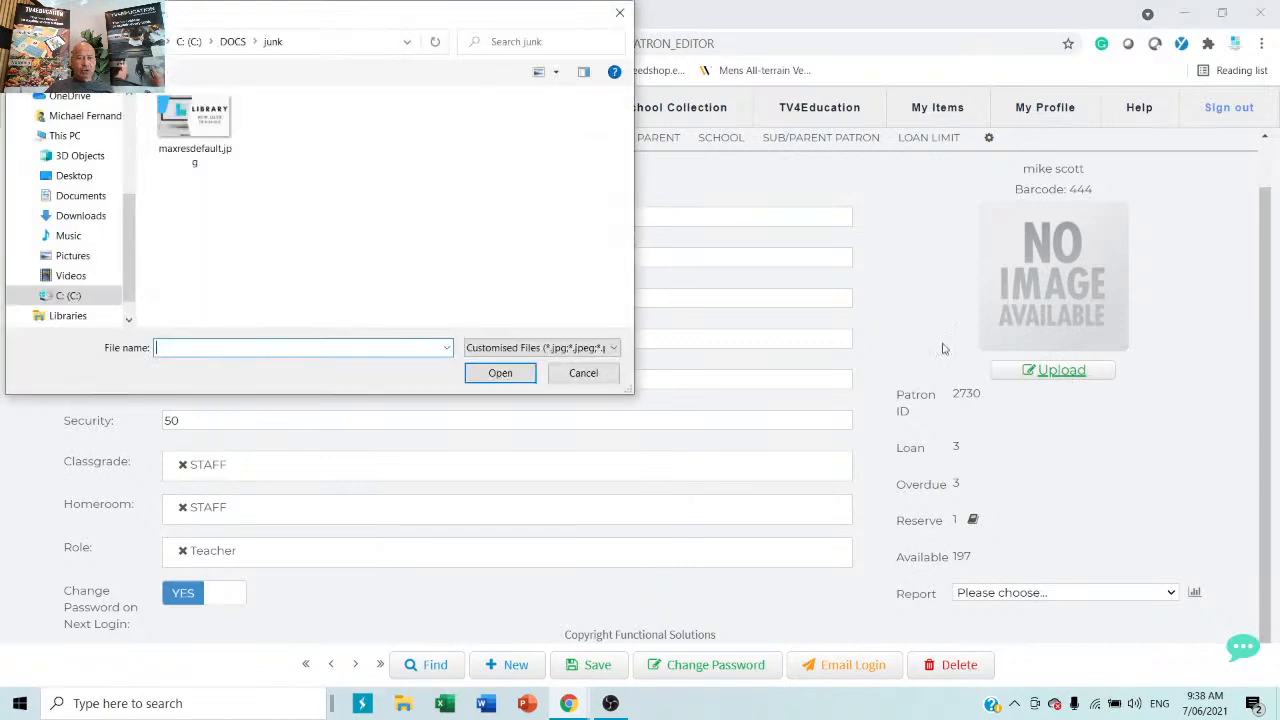
left_click(200, 120)
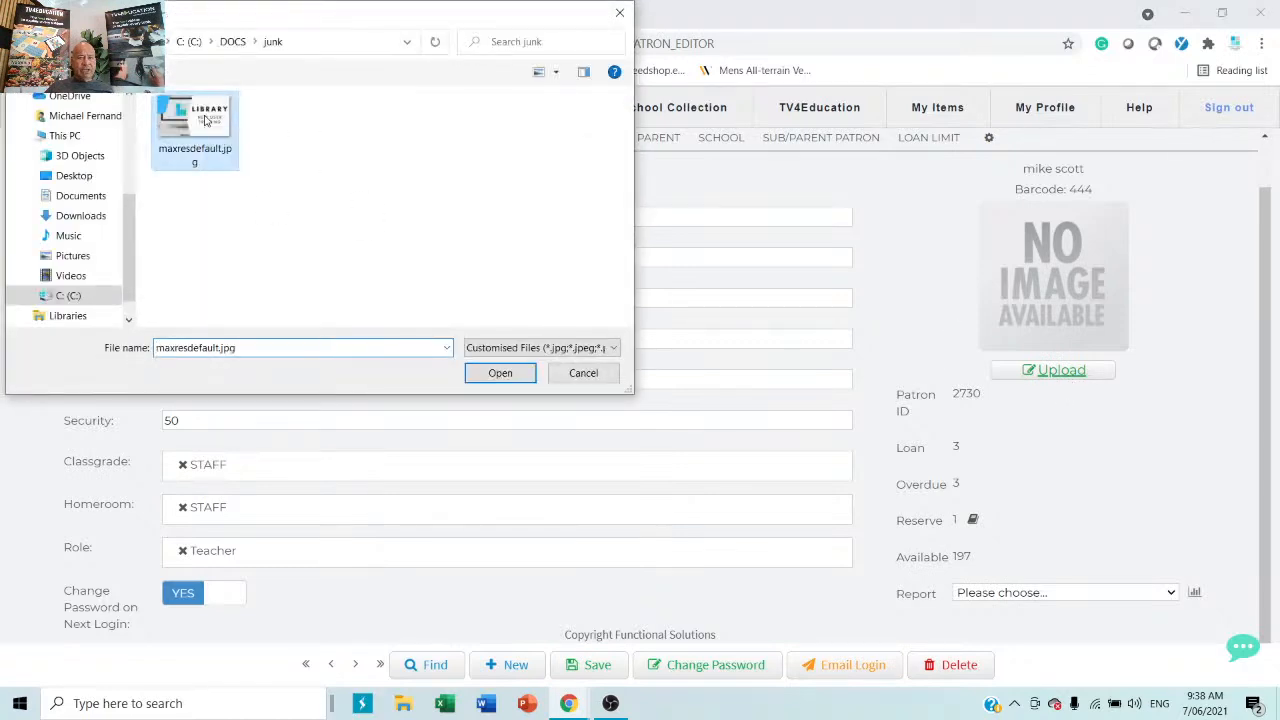
left_click(491, 373)
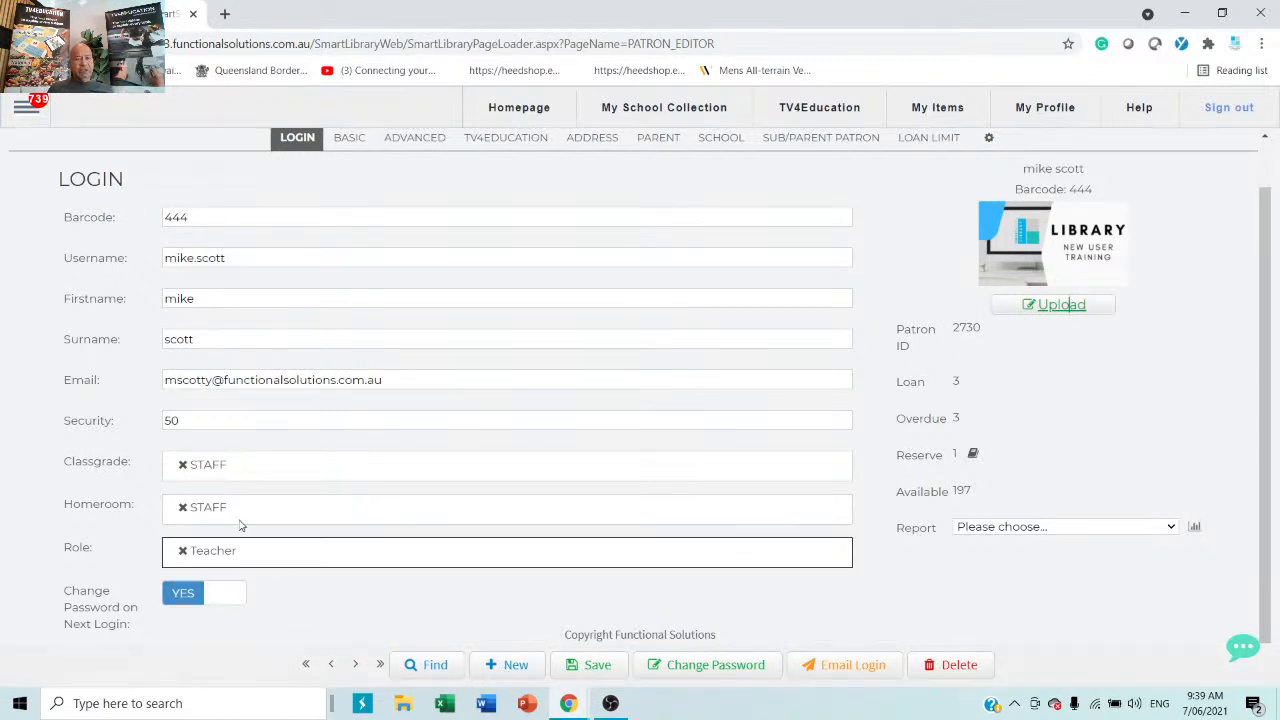
Examine the barcode, username and email values in the patron's login details.
left_click(290, 217)
left_click_drag(290, 217, 82, 197)
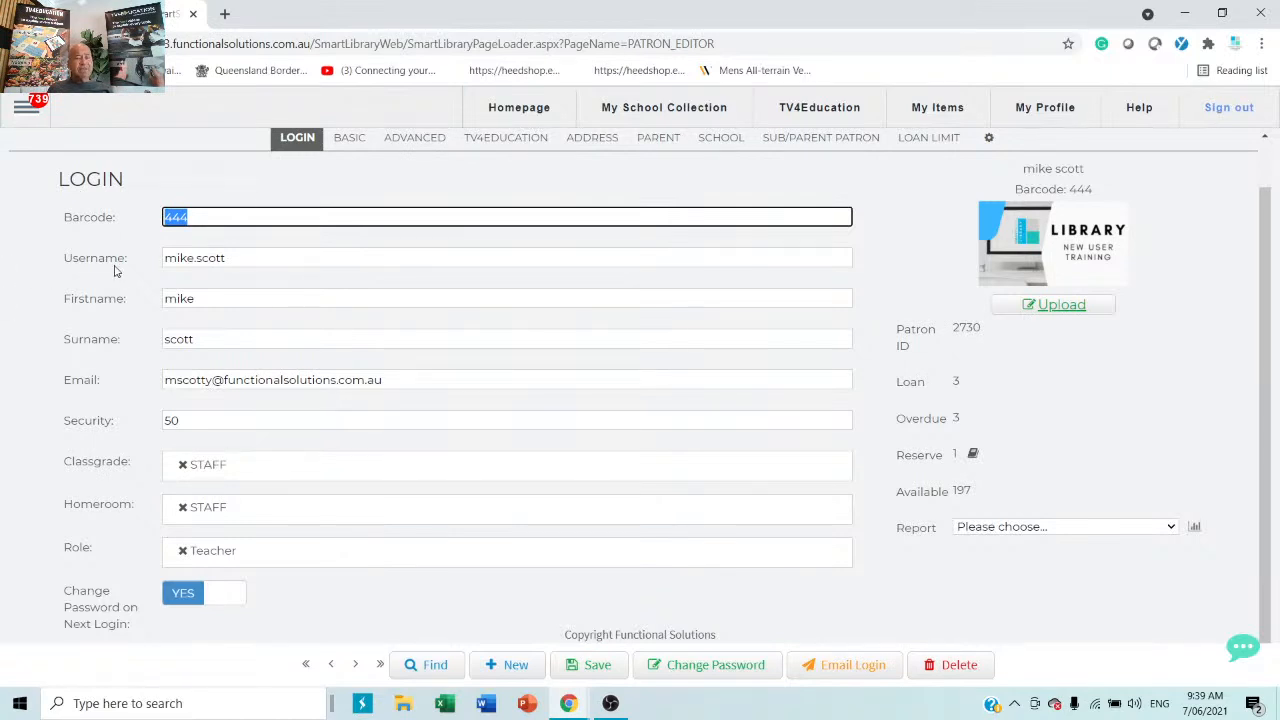
triple_click(170, 262)
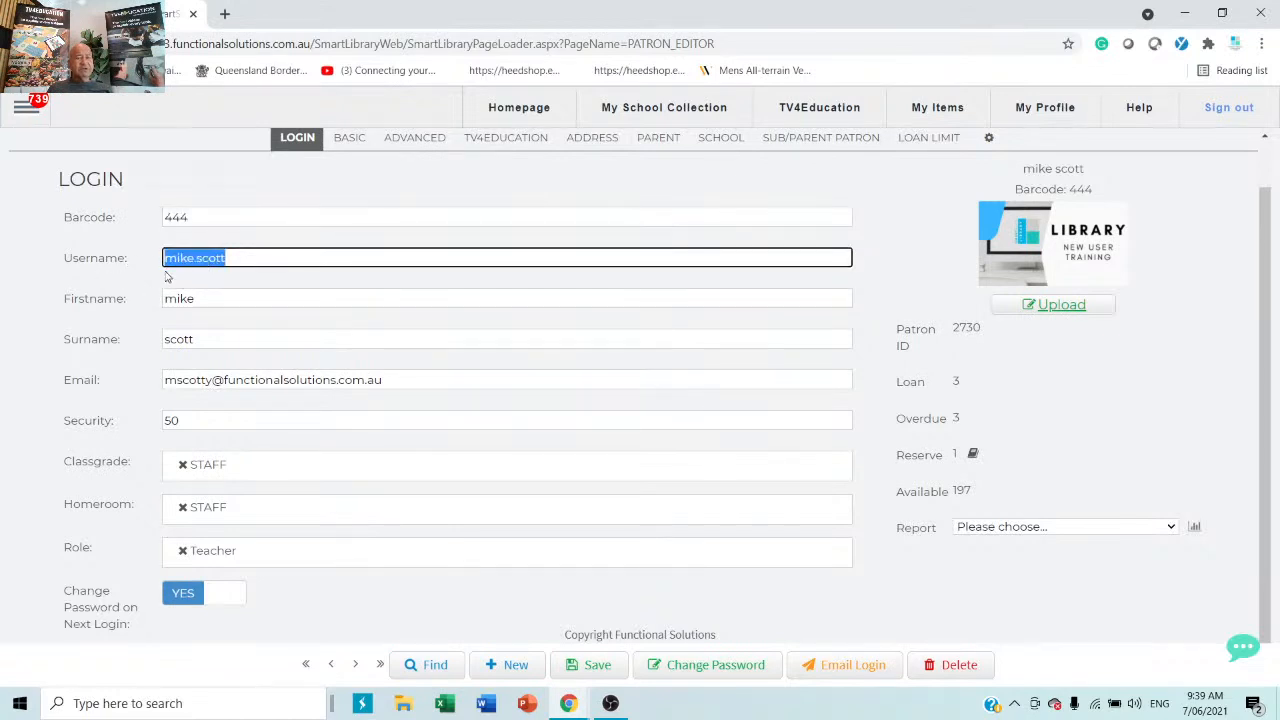
left_click(244, 257)
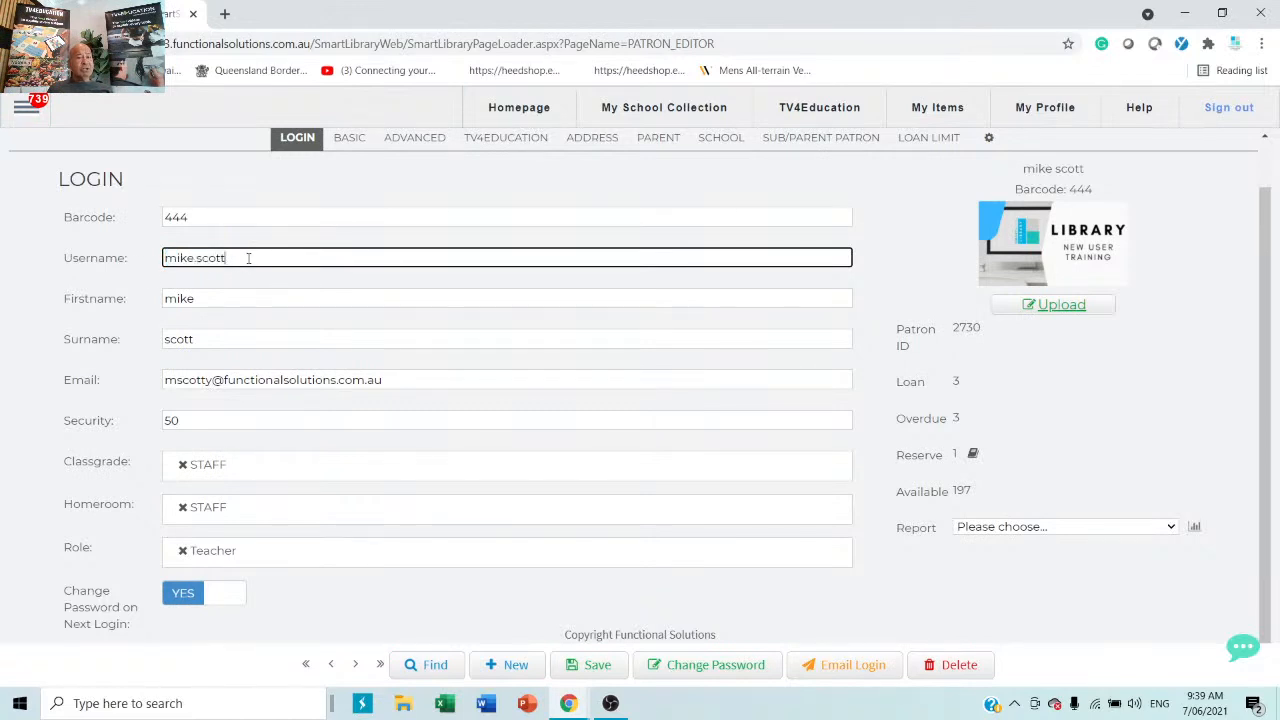
left_click_drag(248, 257, 105, 287)
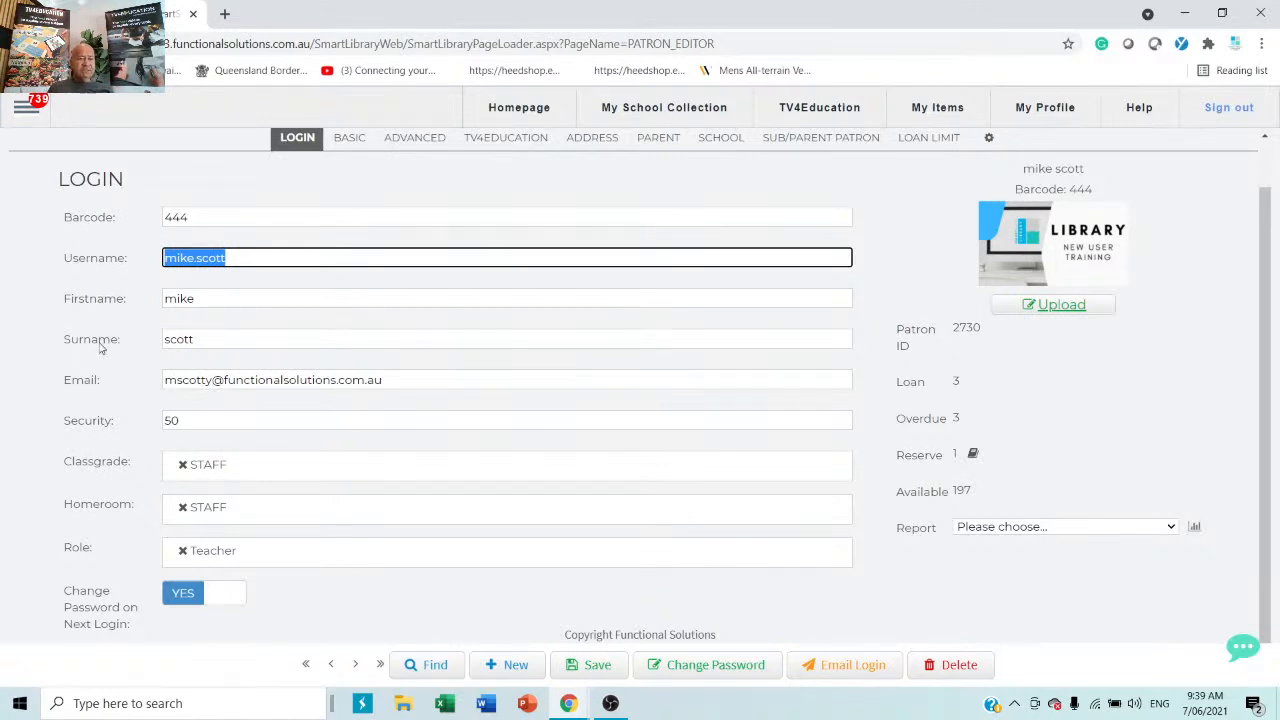
left_click(526, 376)
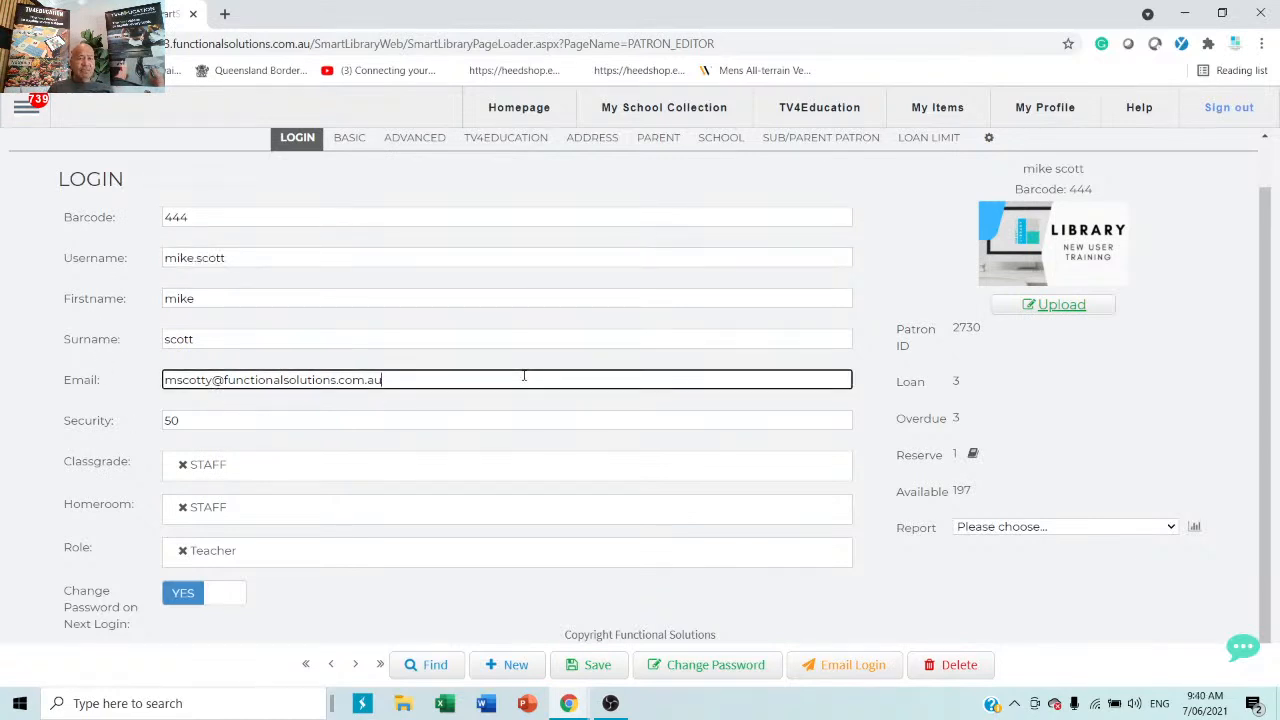
left_click_drag(526, 376, 95, 386)
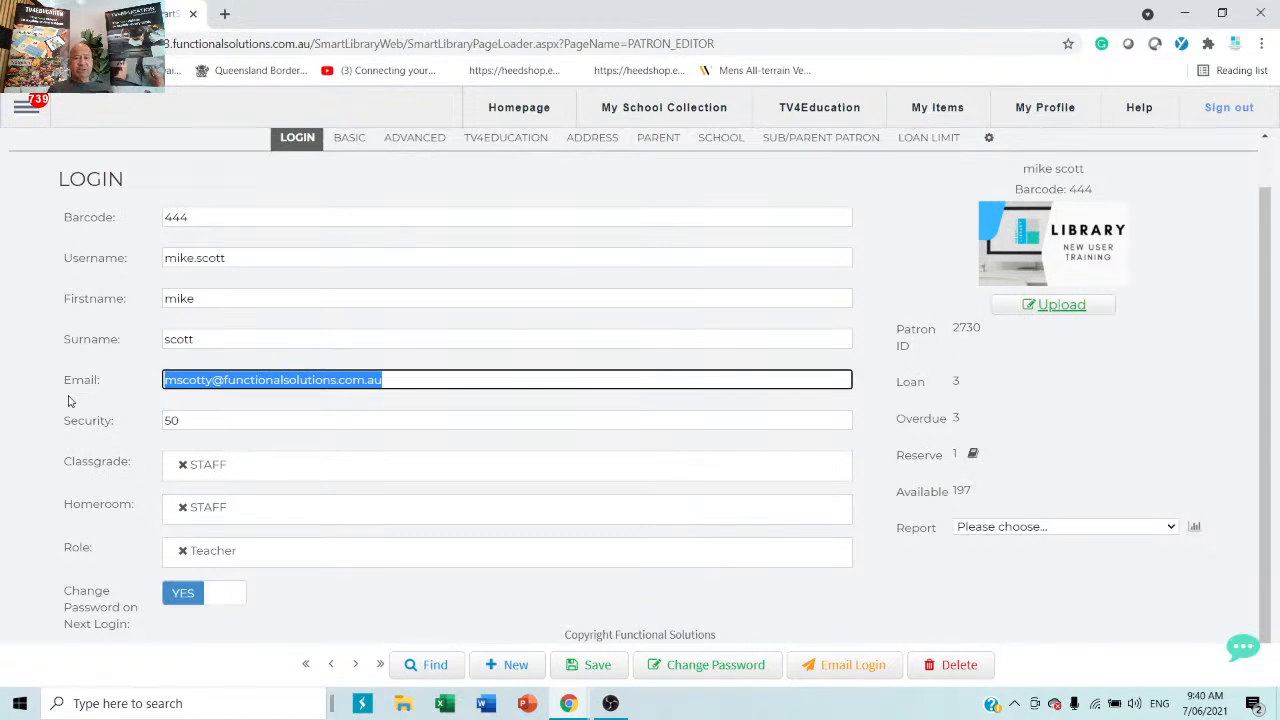
Look at the fields in the patron's Parent details, and return to the Login details.
left_click(650, 141)
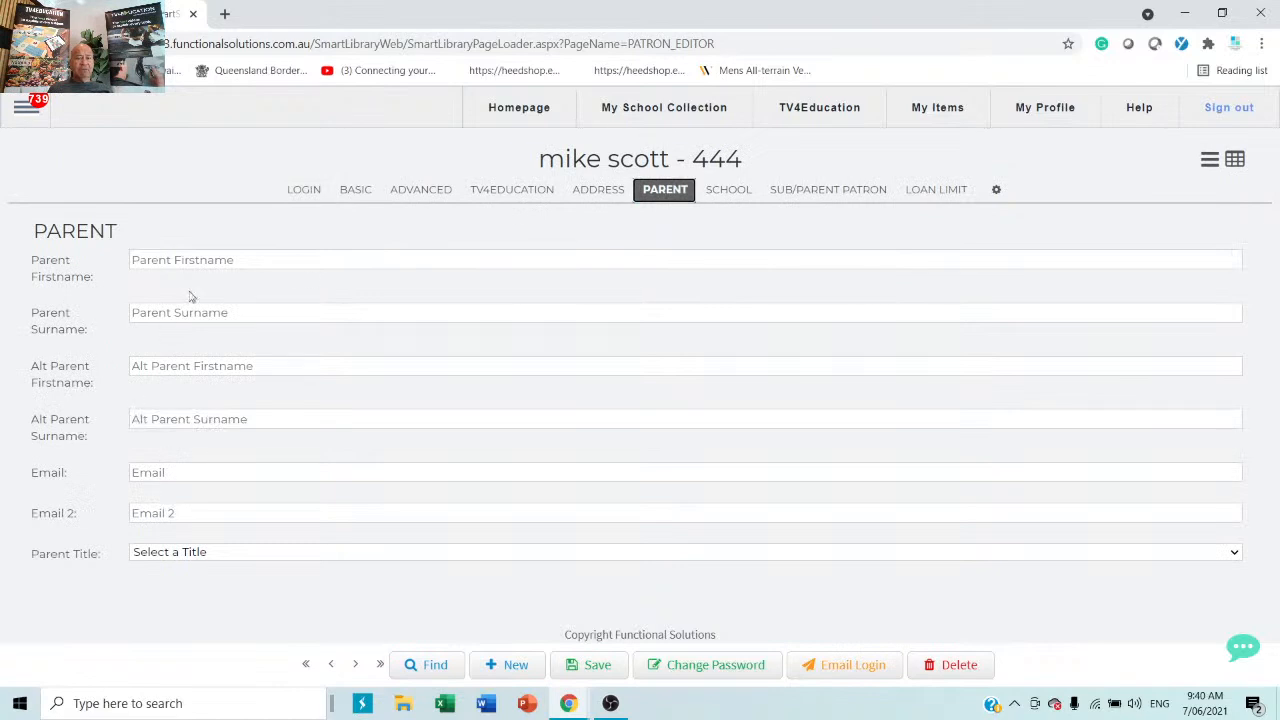
left_click(302, 190)
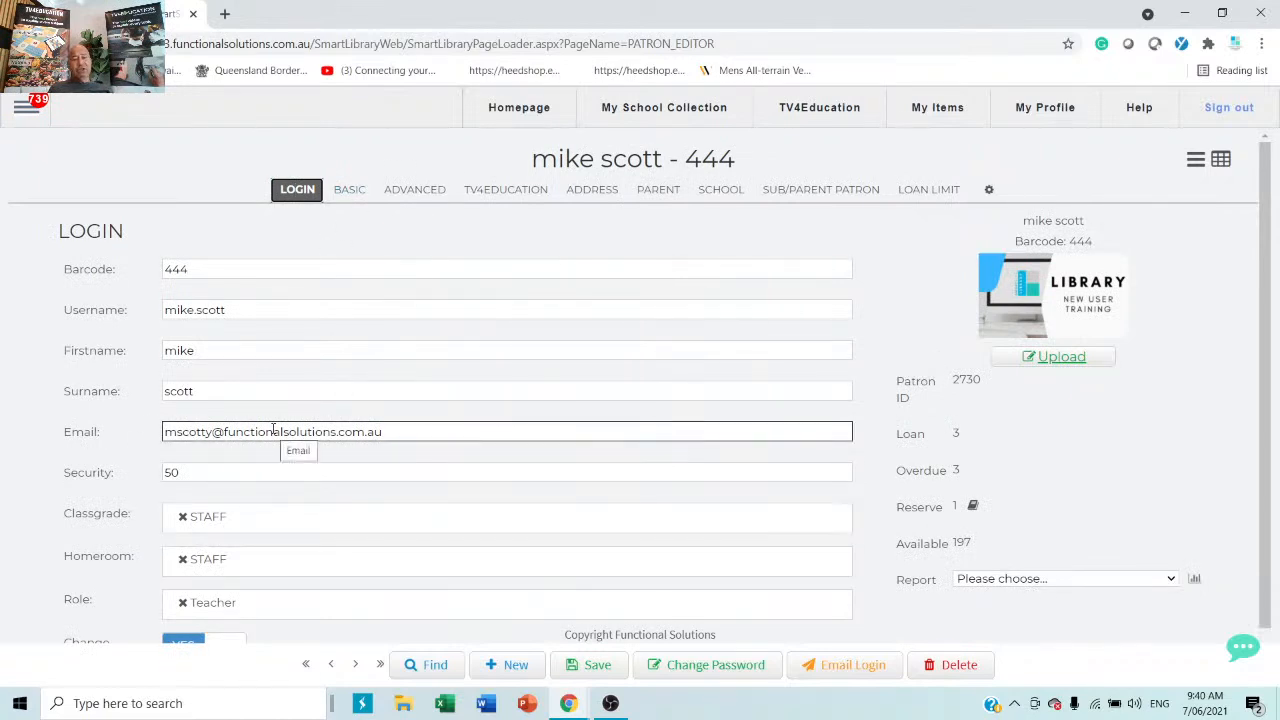
scroll(625, 540, "down", 1)
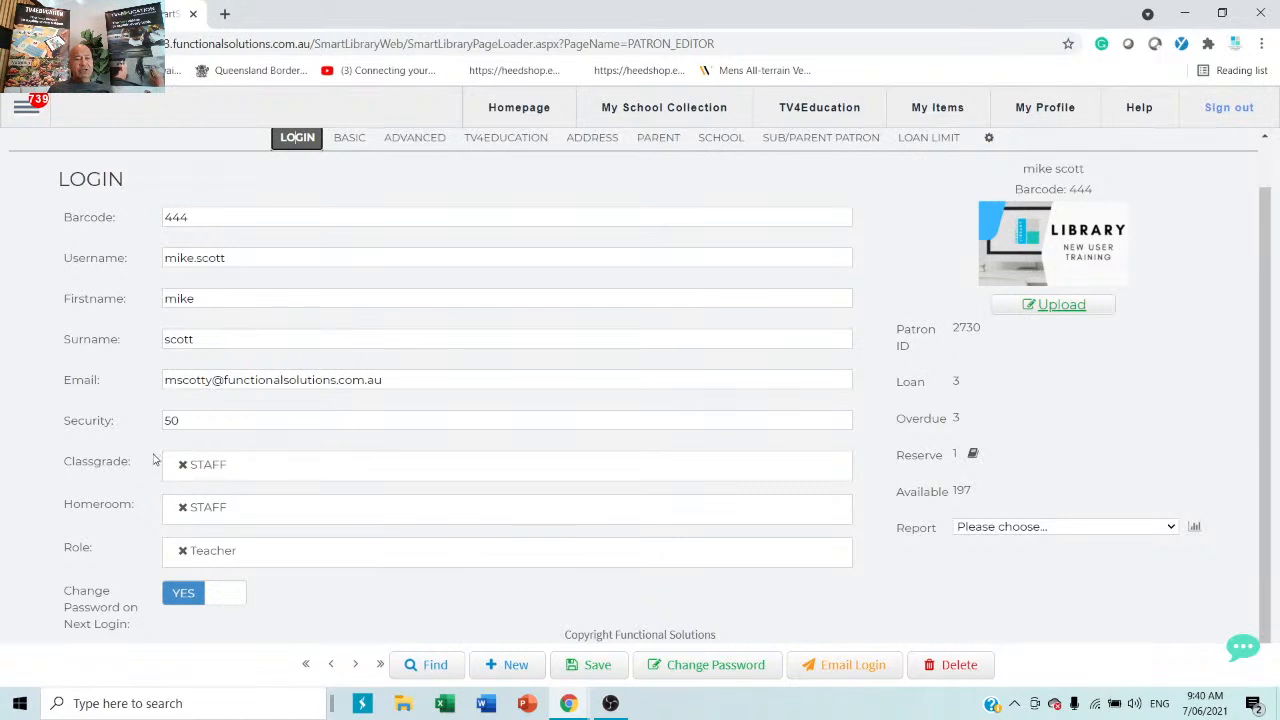
Examine the classgrade choices for the patron along with the username and email fields, leaving the classgrade selection as it is.
left_click(322, 467)
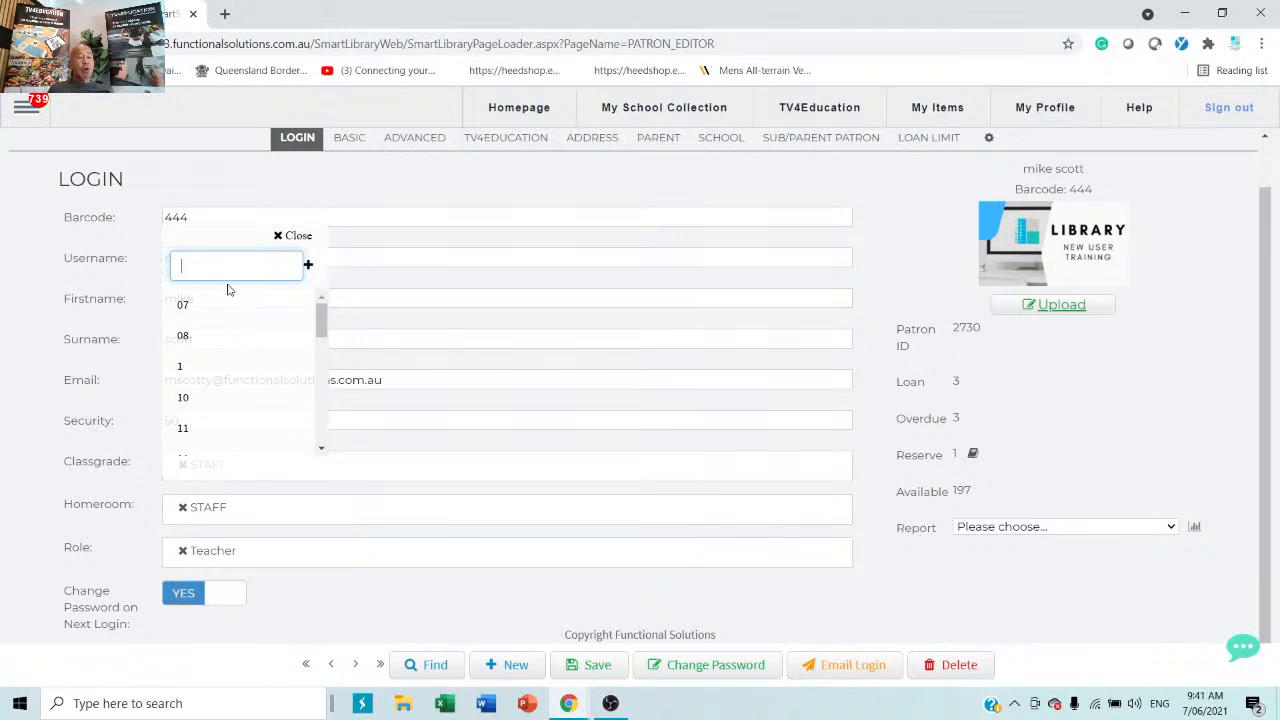
left_click(20, 405)
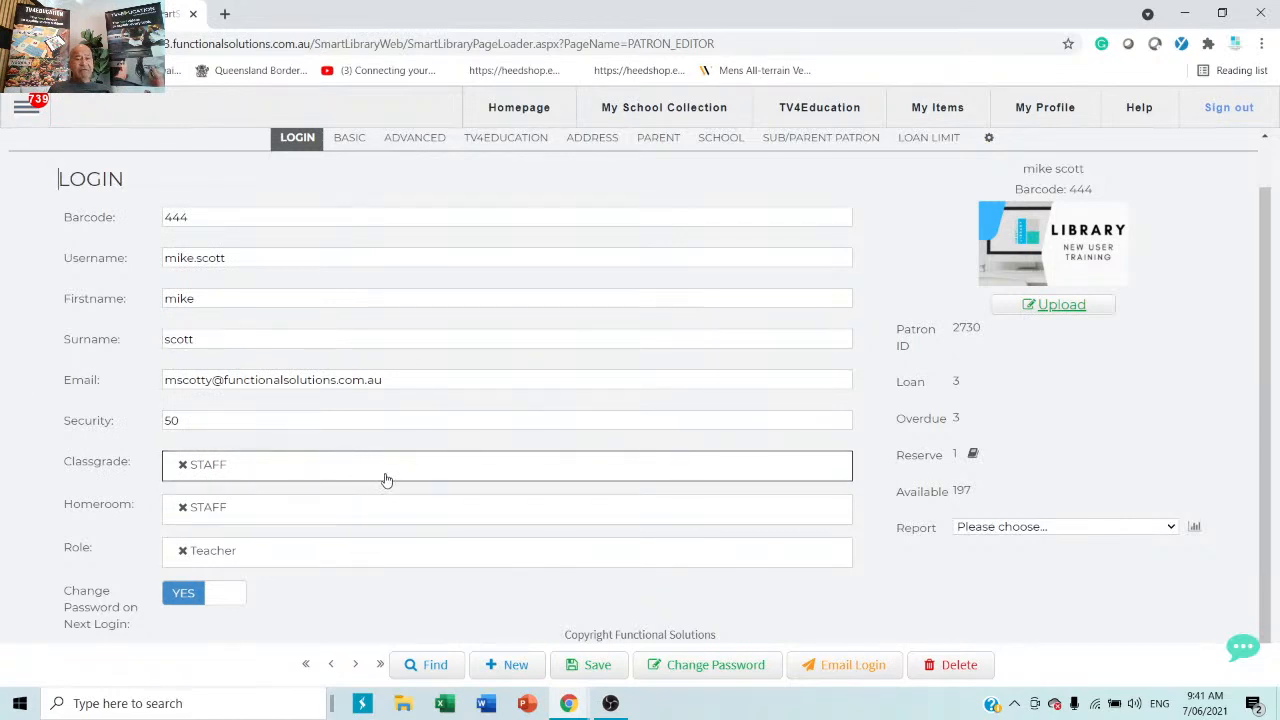
left_click(272, 255)
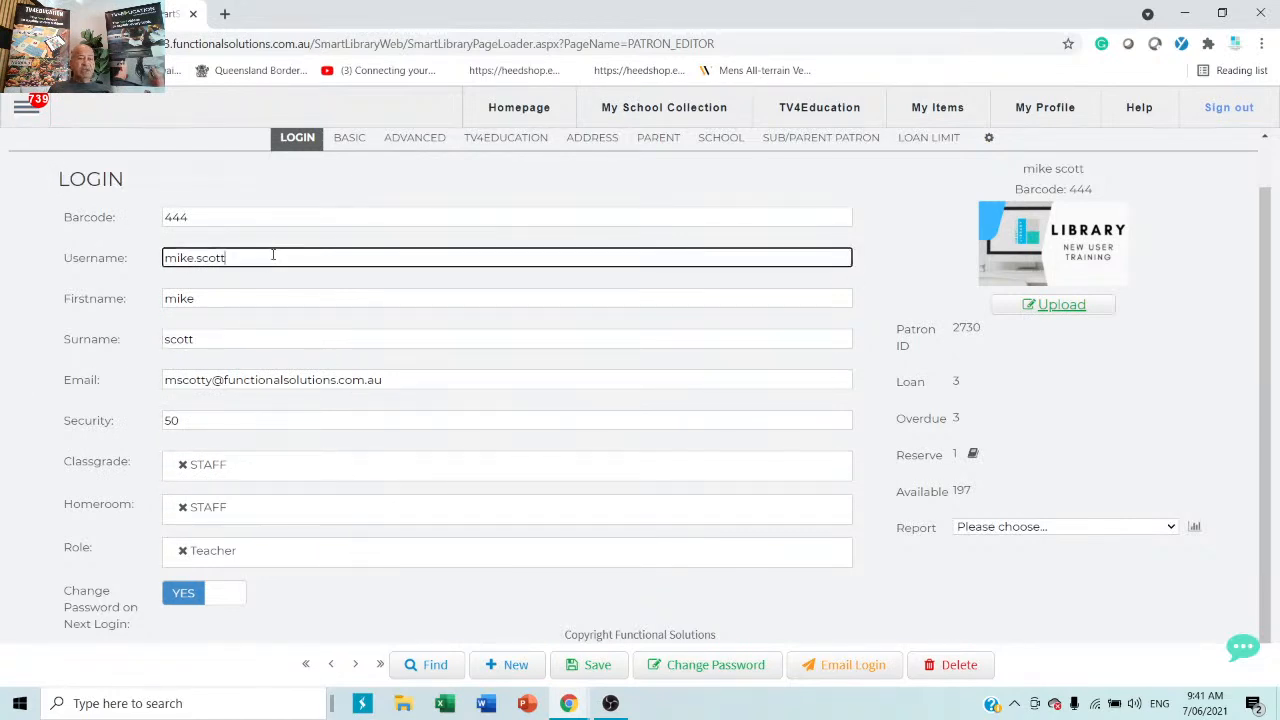
left_click(493, 376)
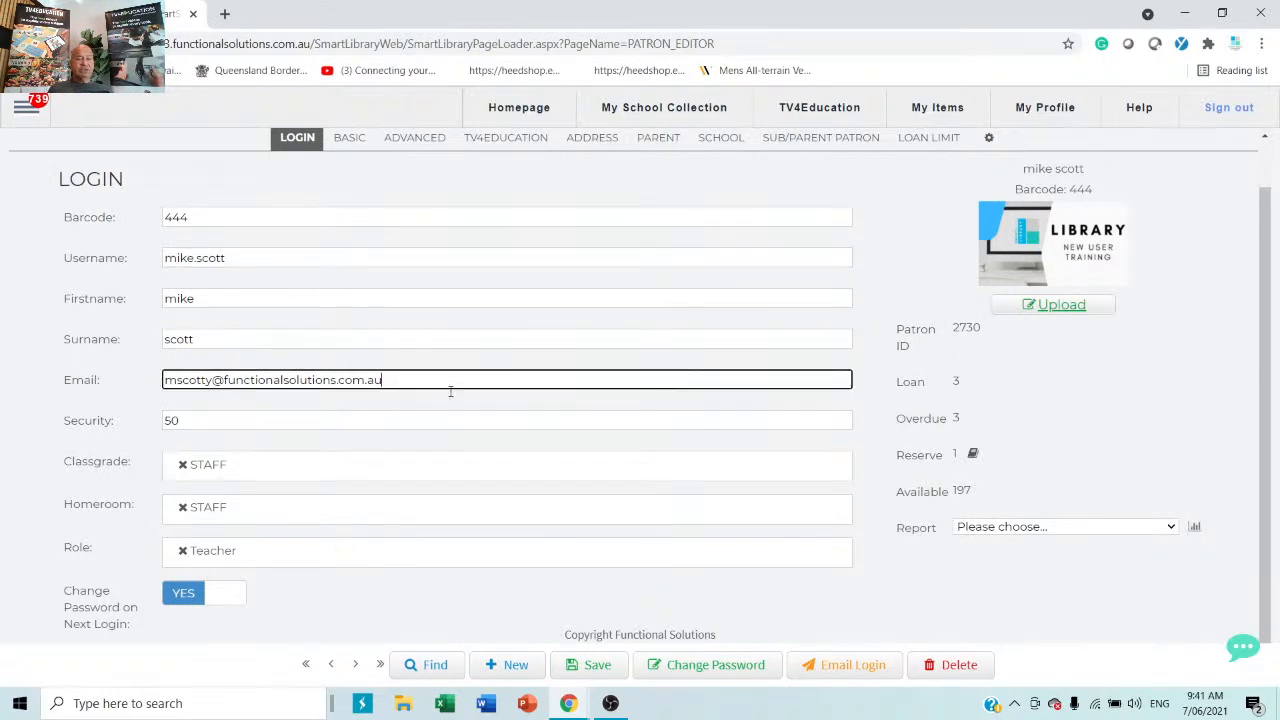
left_click(345, 467)
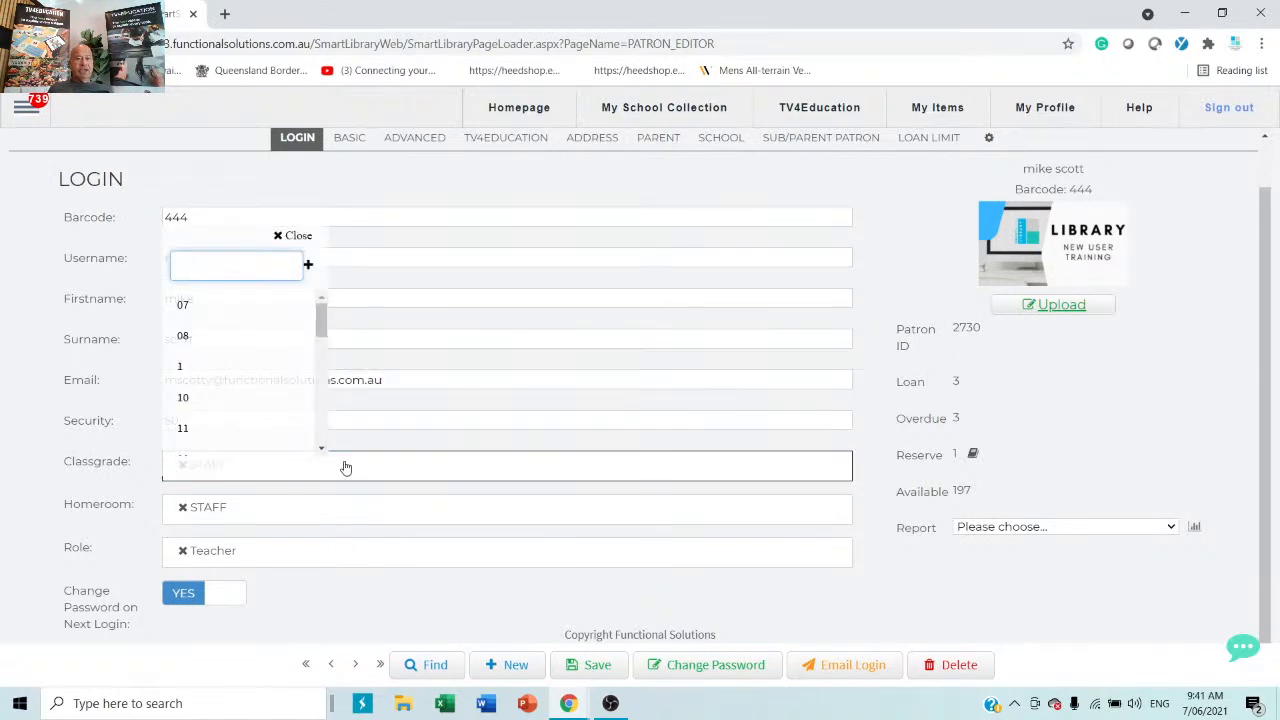
left_click(17, 241)
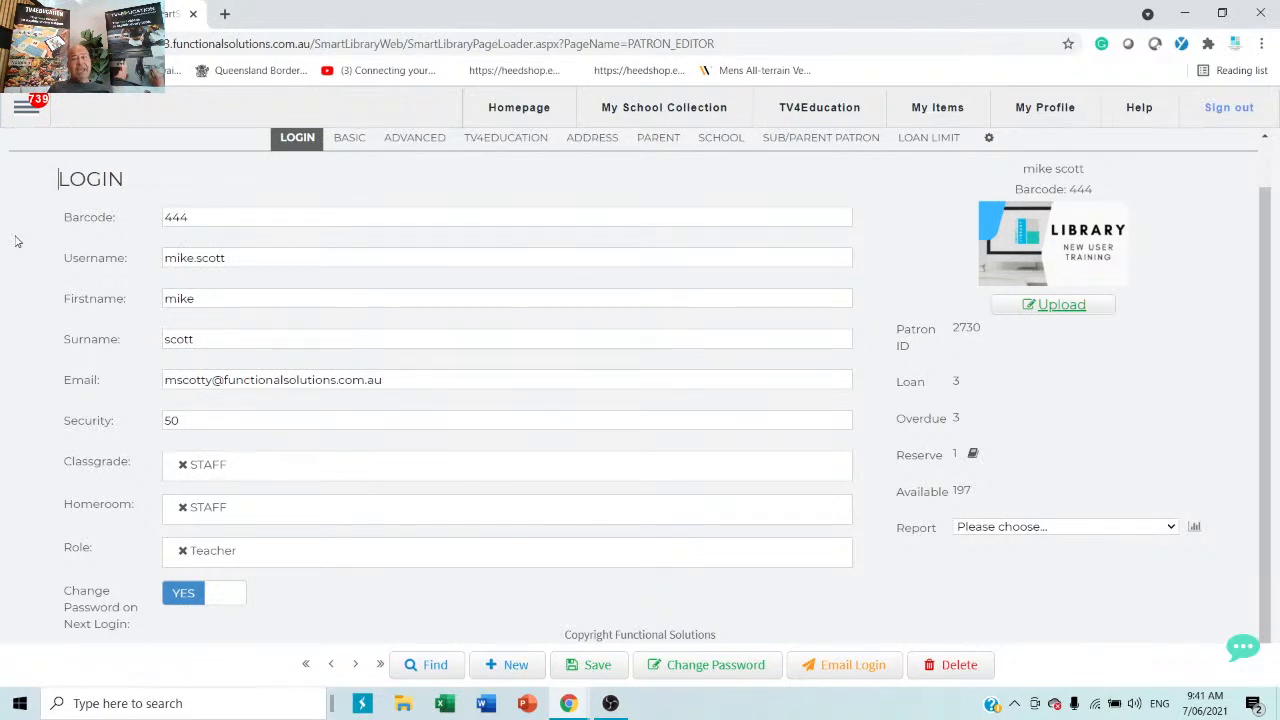
left_click(306, 471)
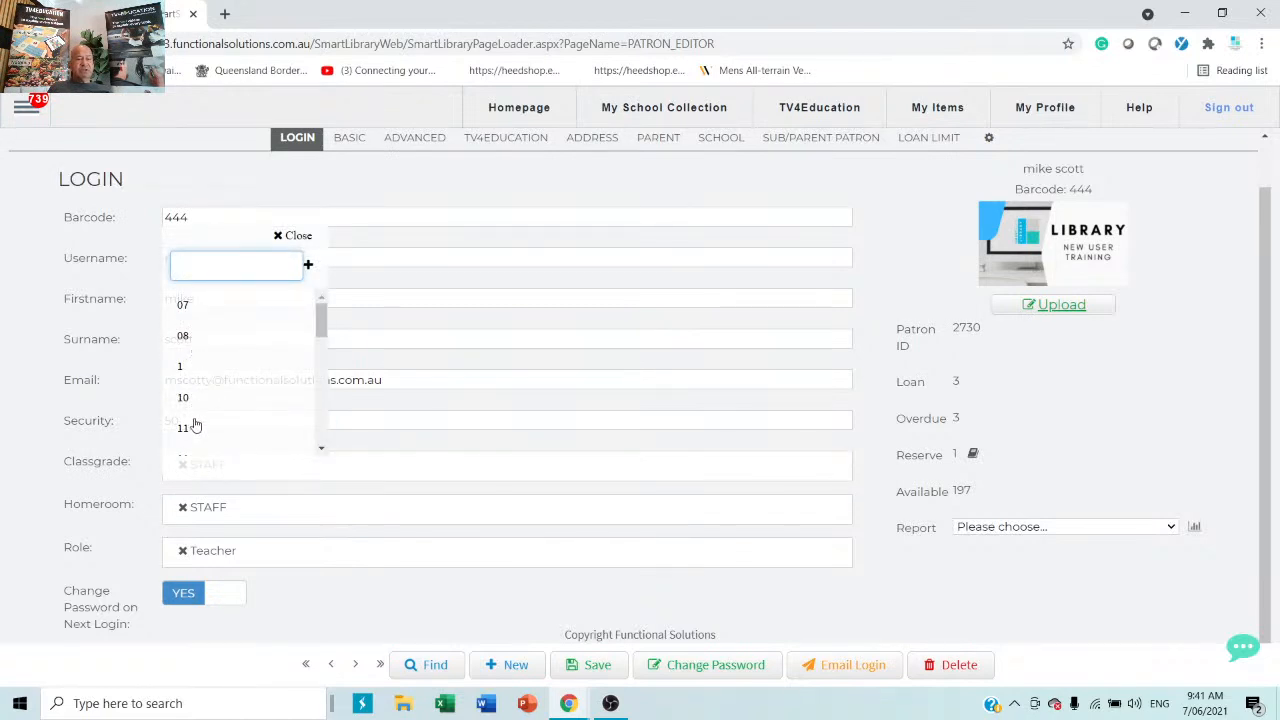
left_click(29, 270)
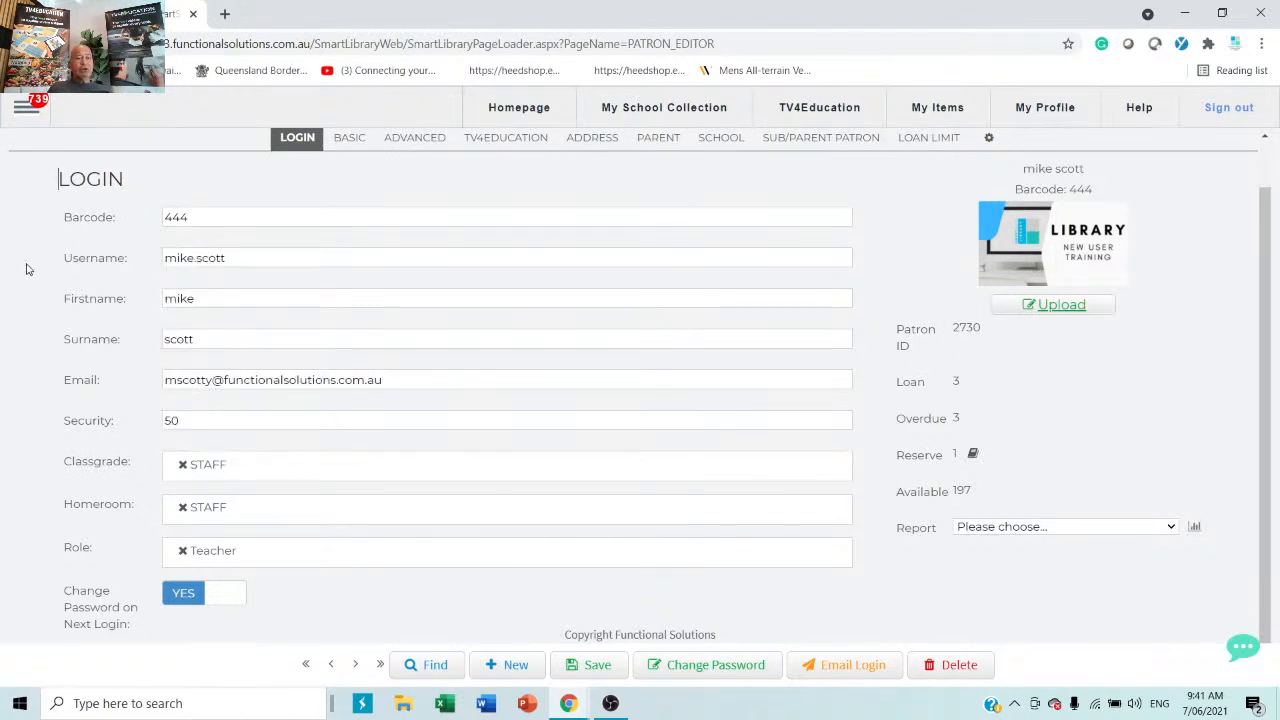
Look at the Configuration options for library administration, including the Authority Editor, and return to the patron record.
left_click(25, 106)
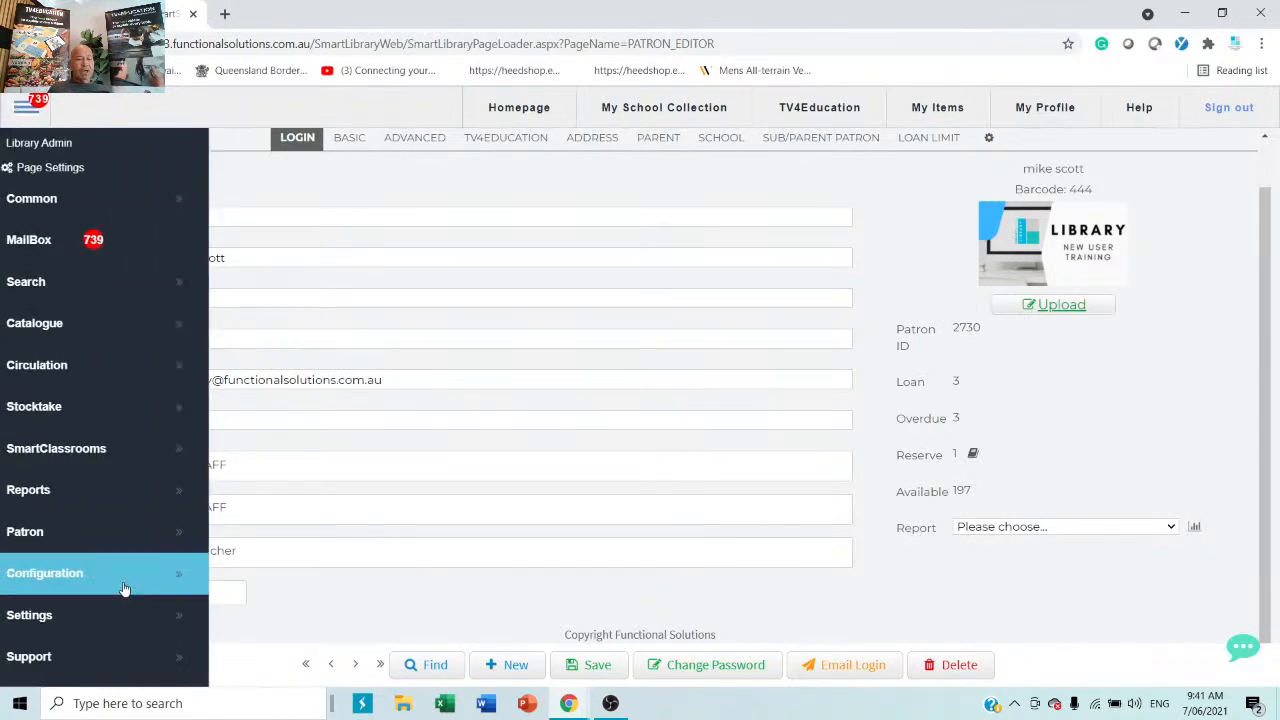
mouse_move(140, 577)
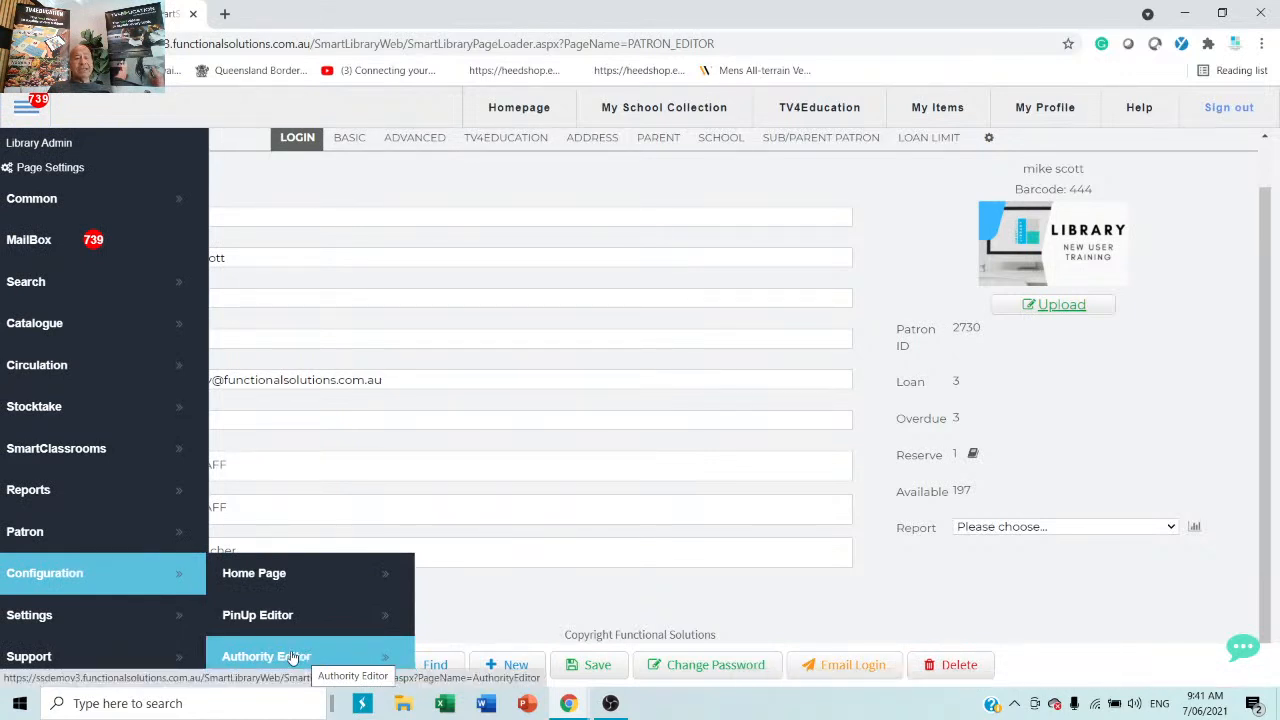
left_click(943, 591)
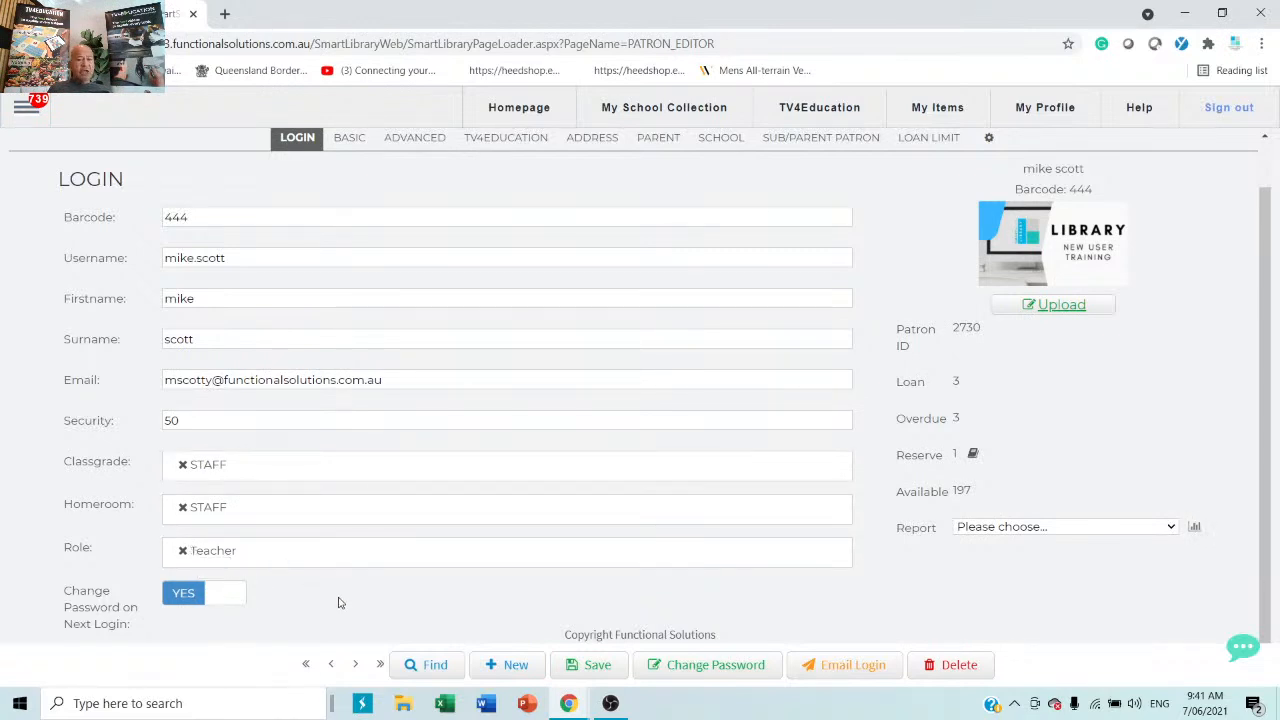
Look through the available patron roles and add Circulation Desk and Cataloguer alongside the Teacher role.
left_click(450, 561)
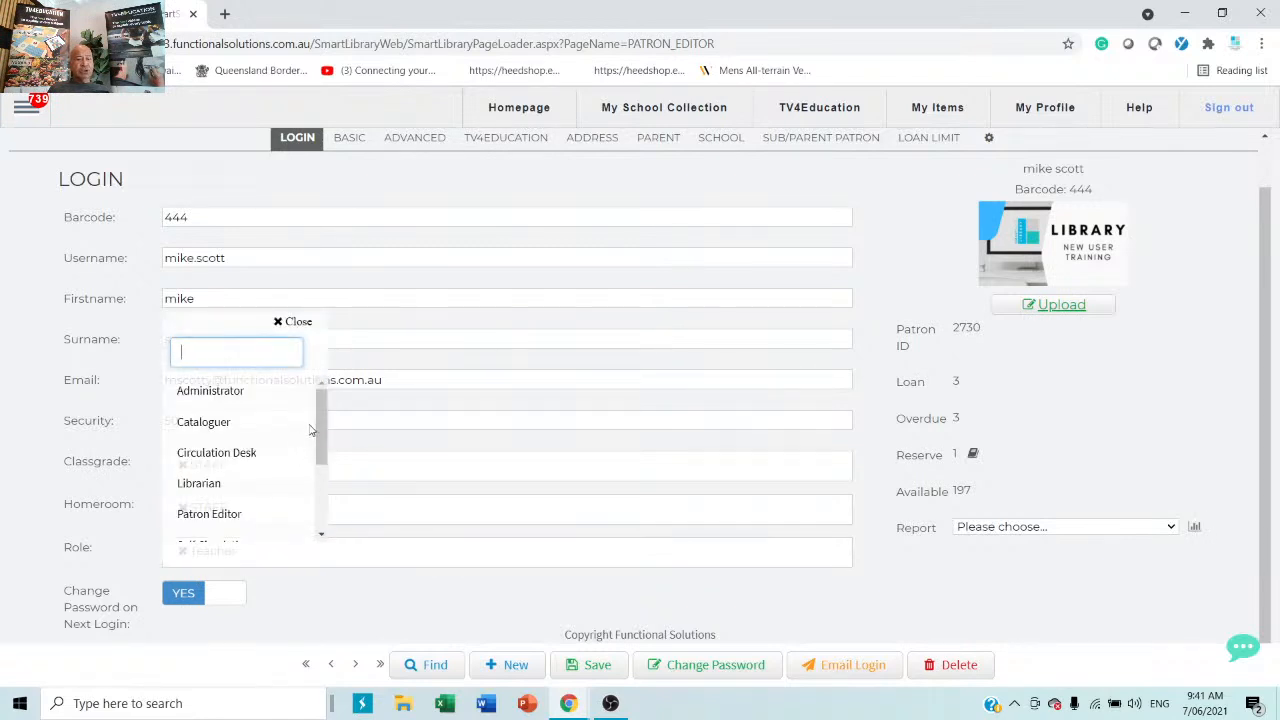
left_click_drag(318, 418, 320, 472)
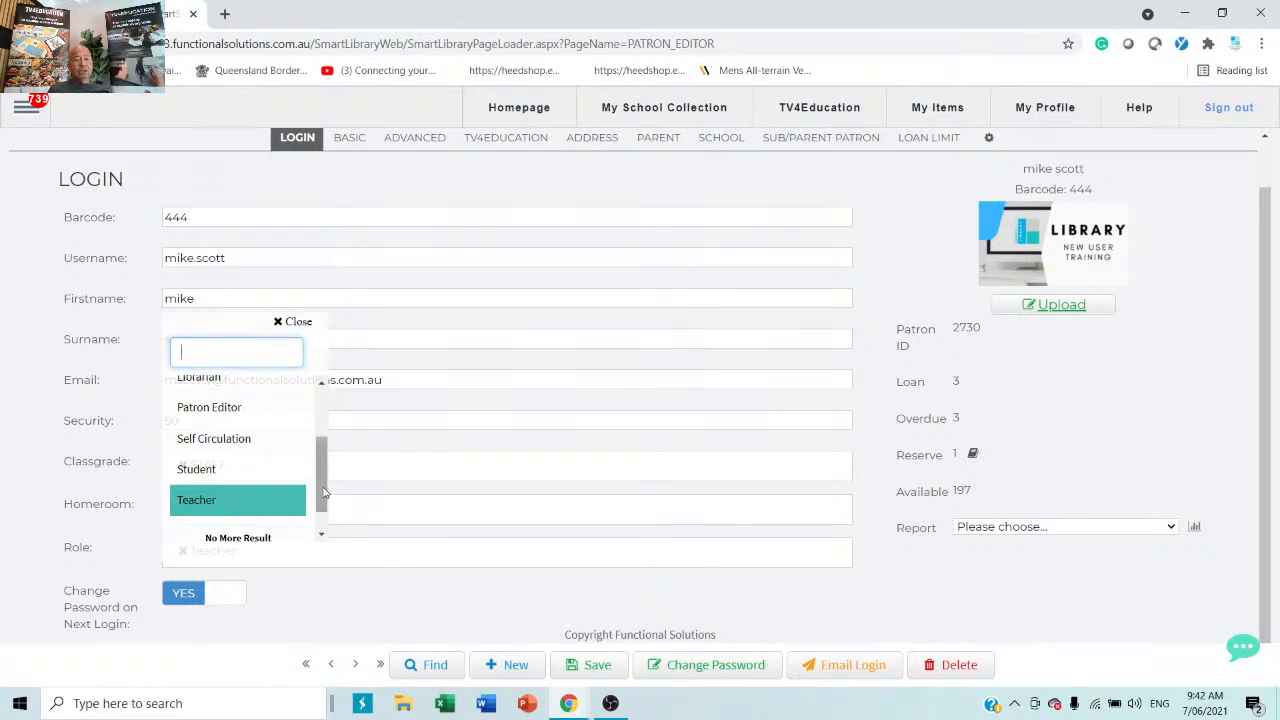
left_click_drag(323, 491, 318, 440)
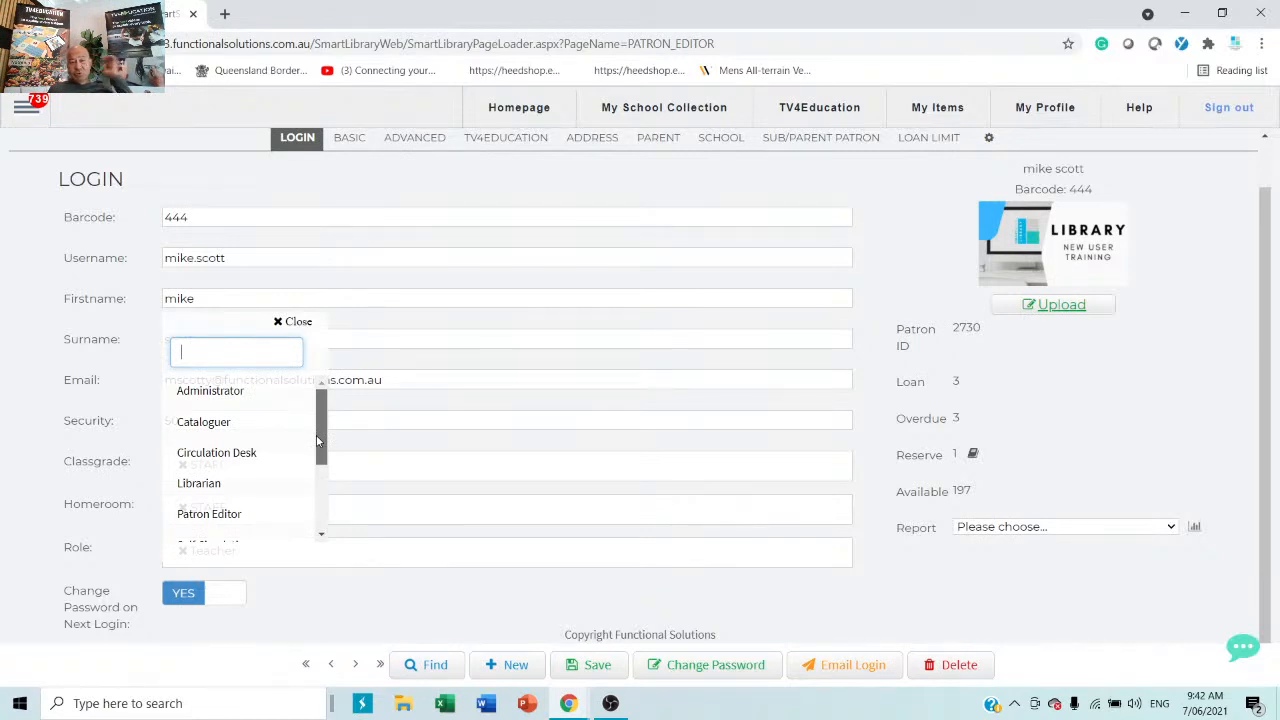
left_click(200, 458)
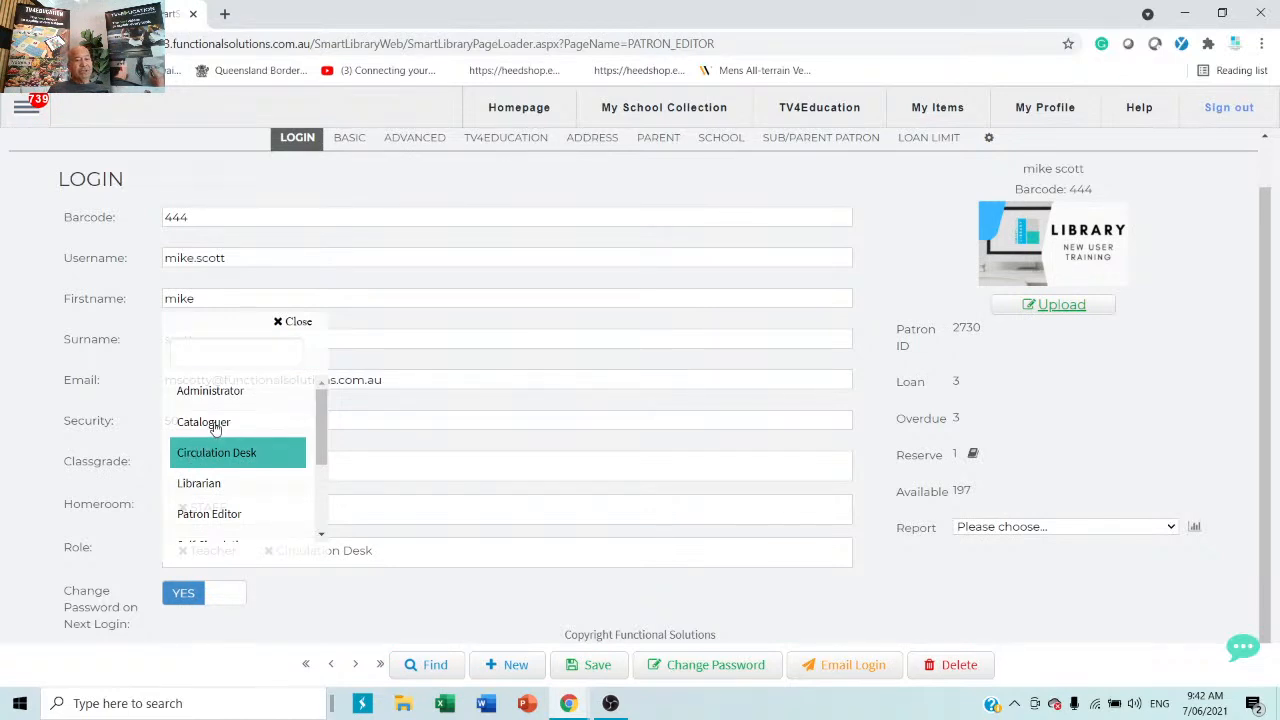
left_click(214, 426)
left_click(517, 600)
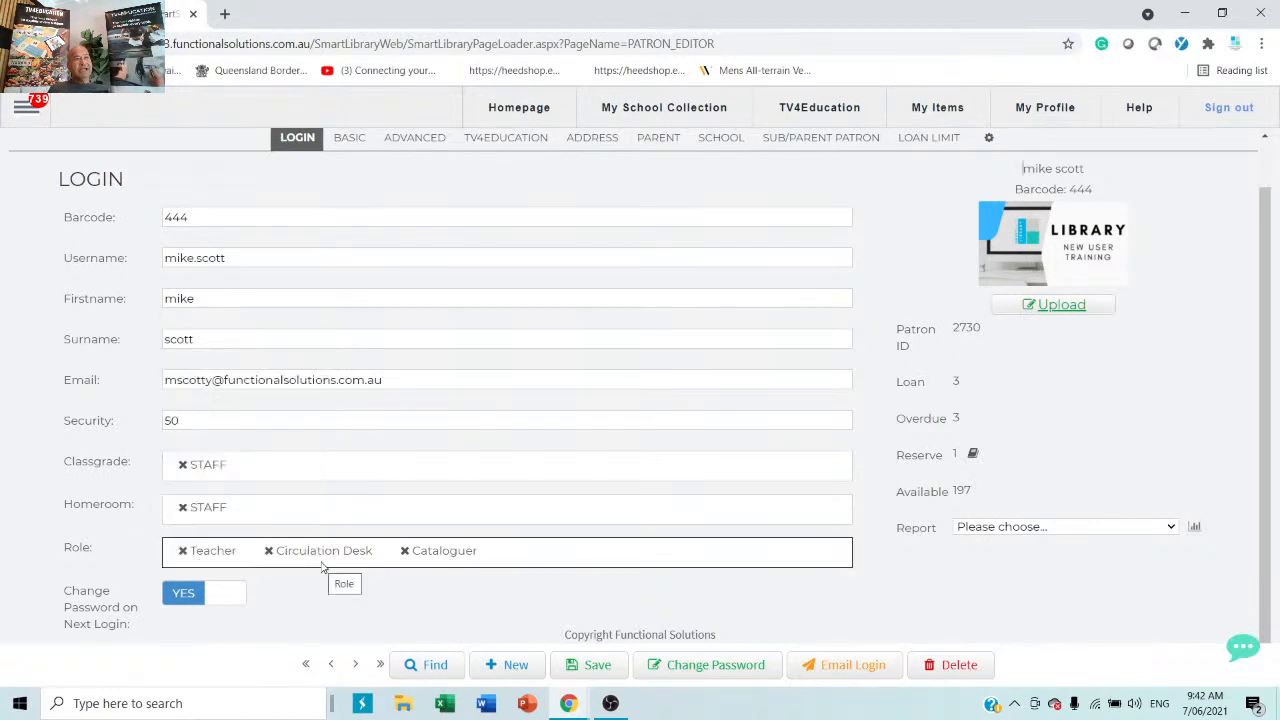
Remove the Cataloguer and Circulation Desk roles from the patron, and look through the role choices without selecting another.
left_click(405, 558)
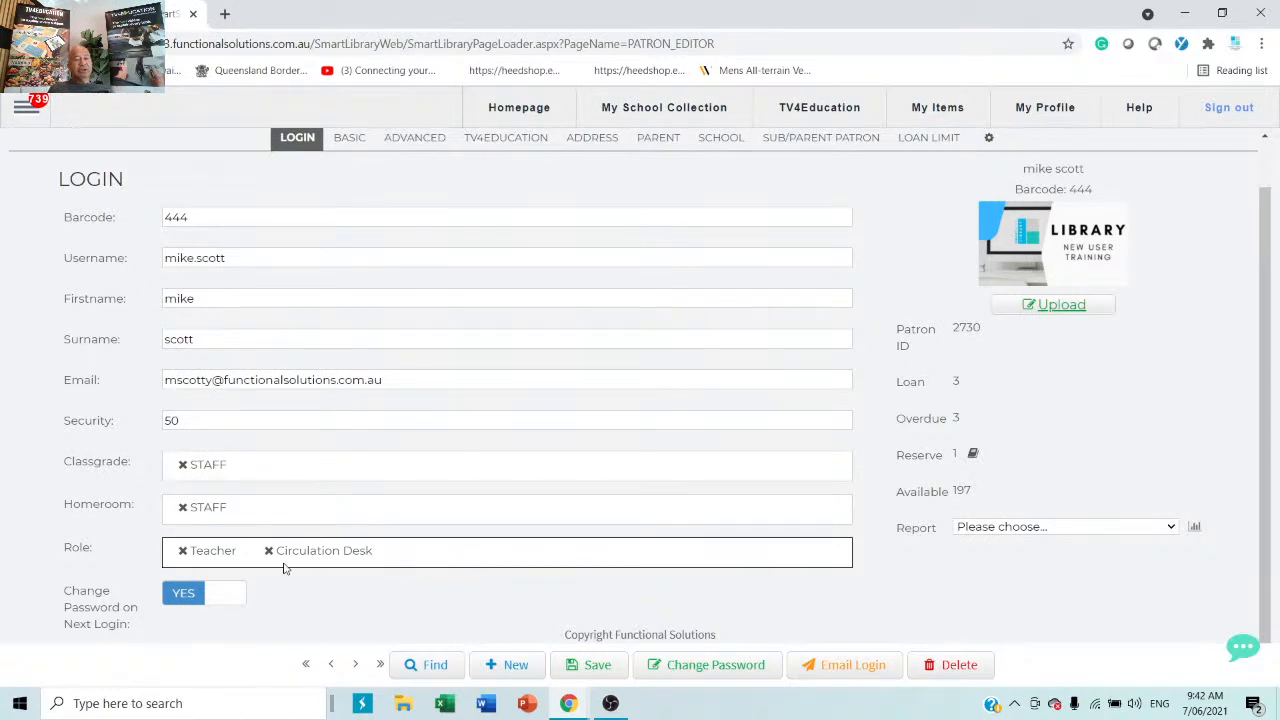
left_click(268, 554)
left_click(458, 566)
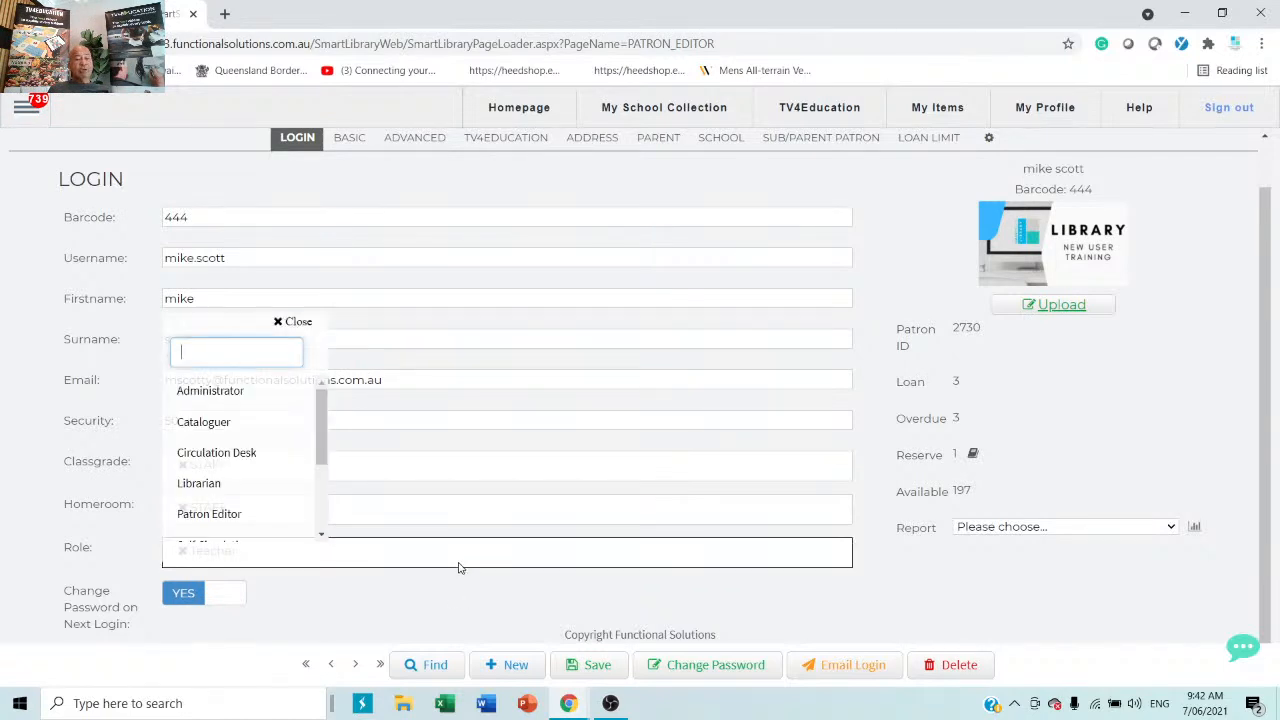
scroll(304, 491, "down", 3)
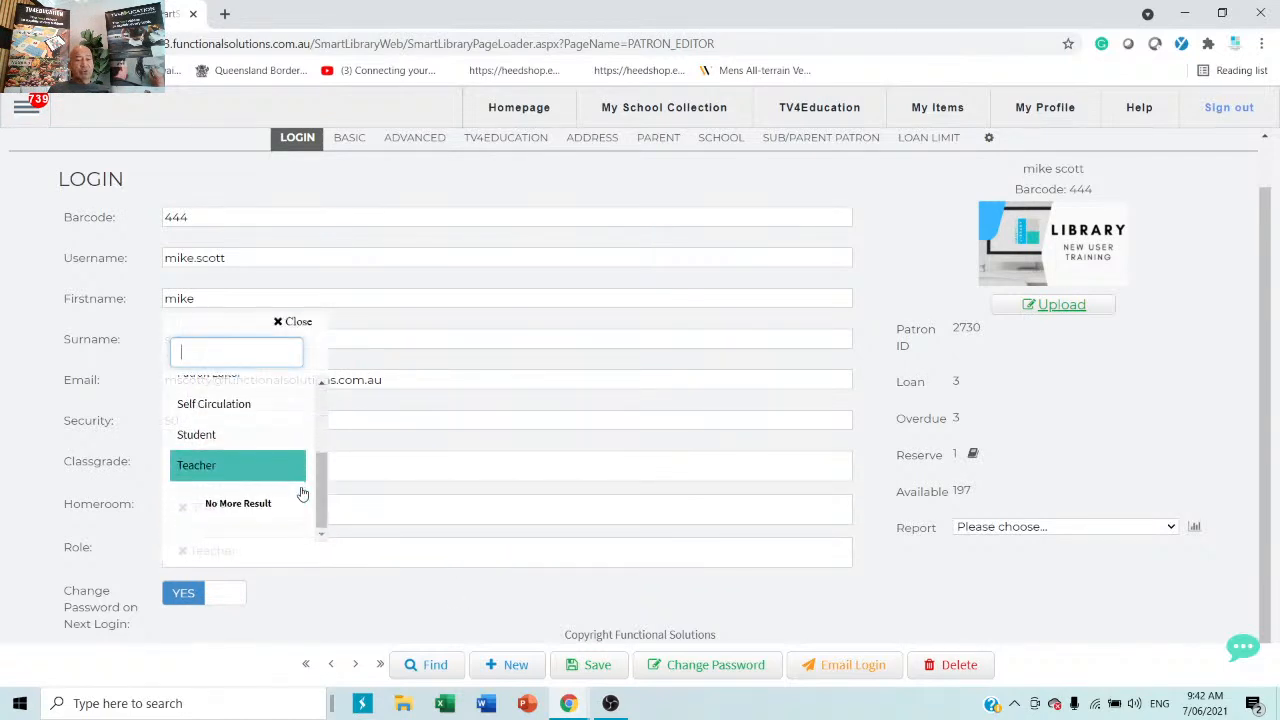
scroll(302, 493, "up", 5)
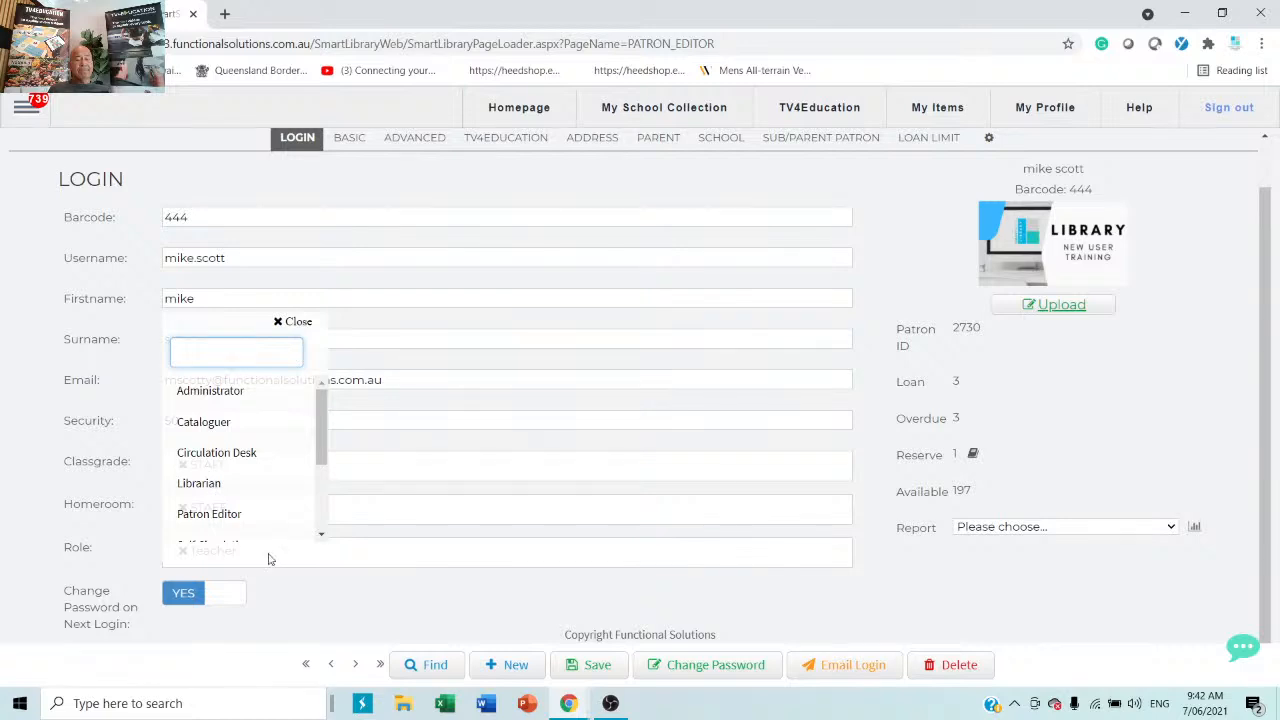
left_click(459, 611)
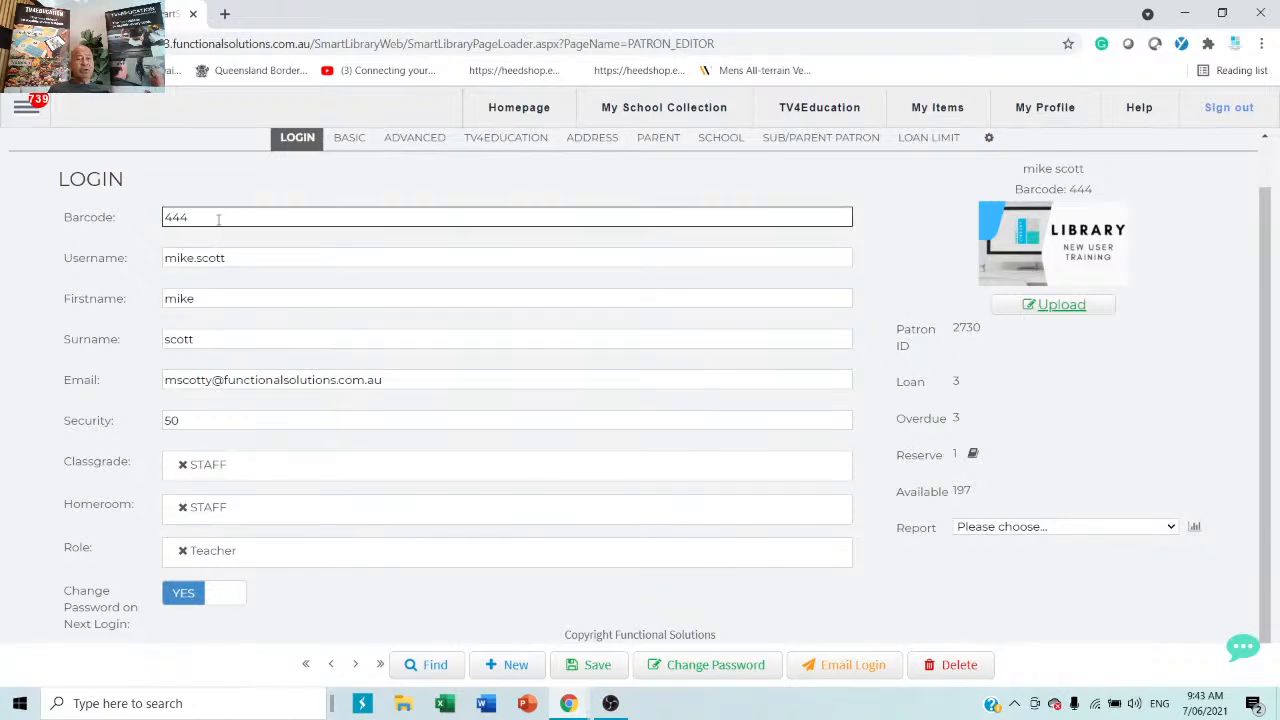
Examine the barcode, username and email that the patron can use to log in.
left_click_drag(220, 217, 128, 220)
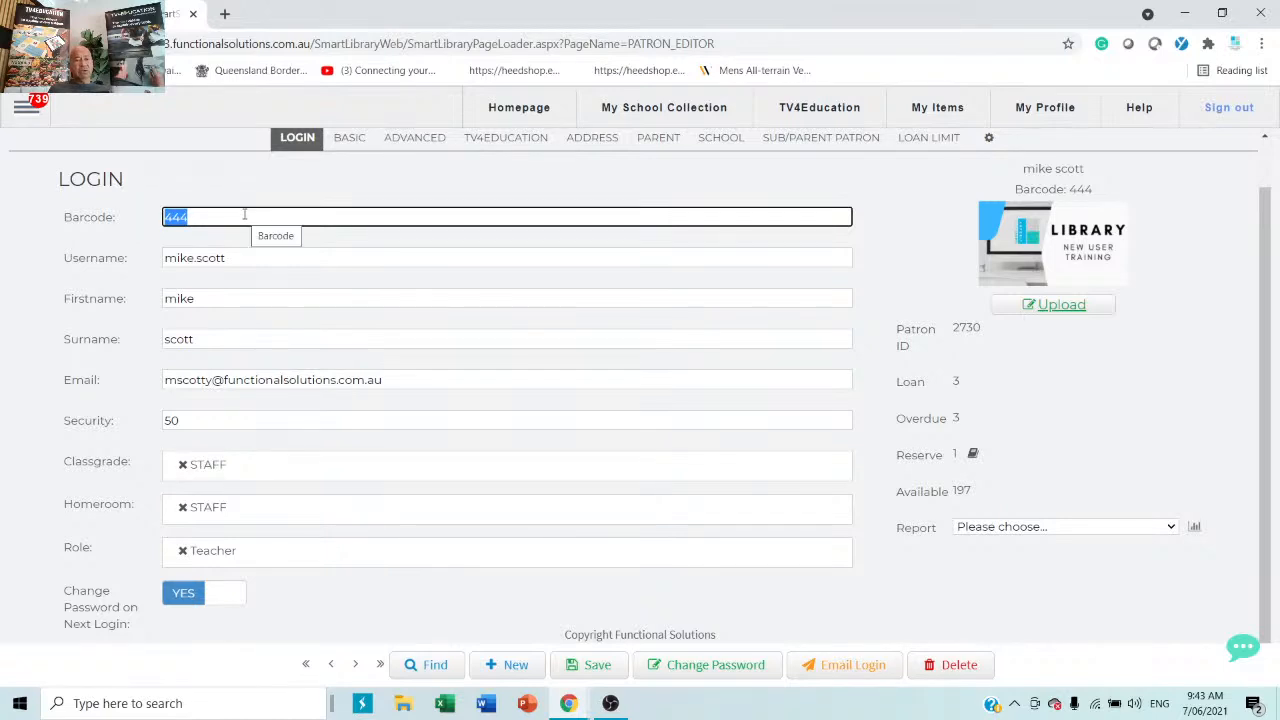
left_click(282, 257)
left_click_drag(282, 257, 88, 265)
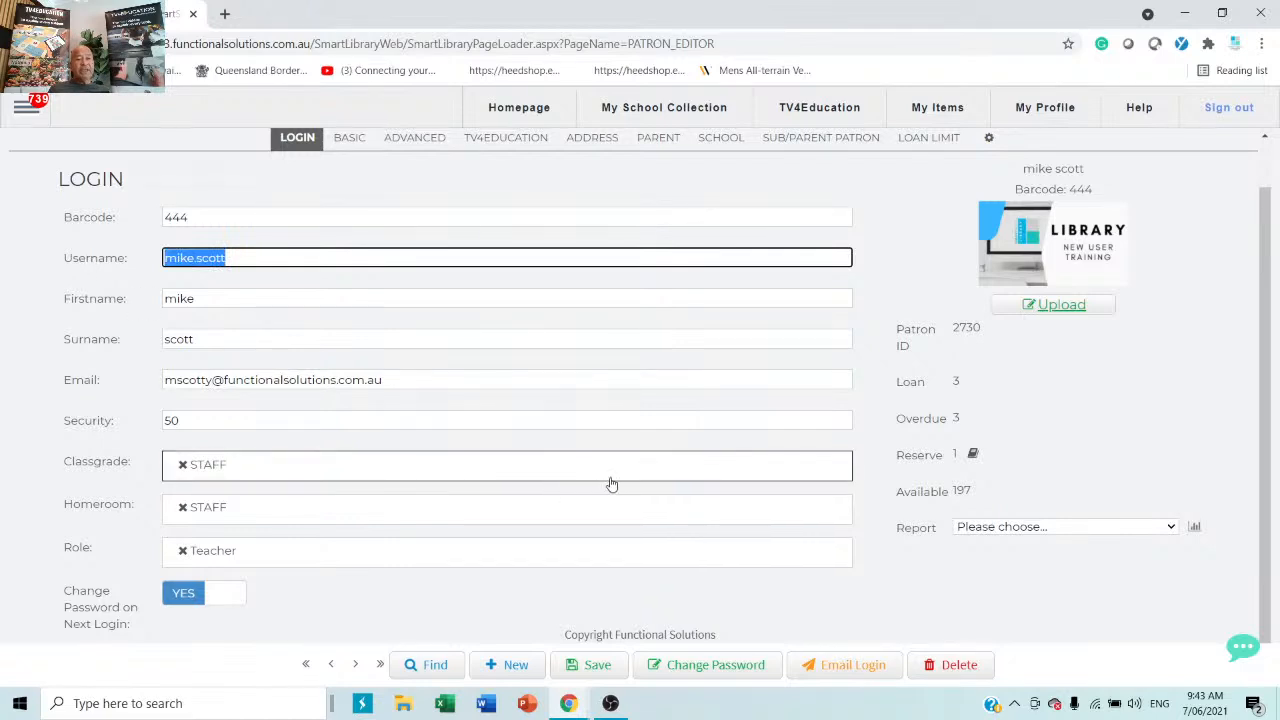
left_click(510, 380)
left_click_drag(510, 380, 48, 382)
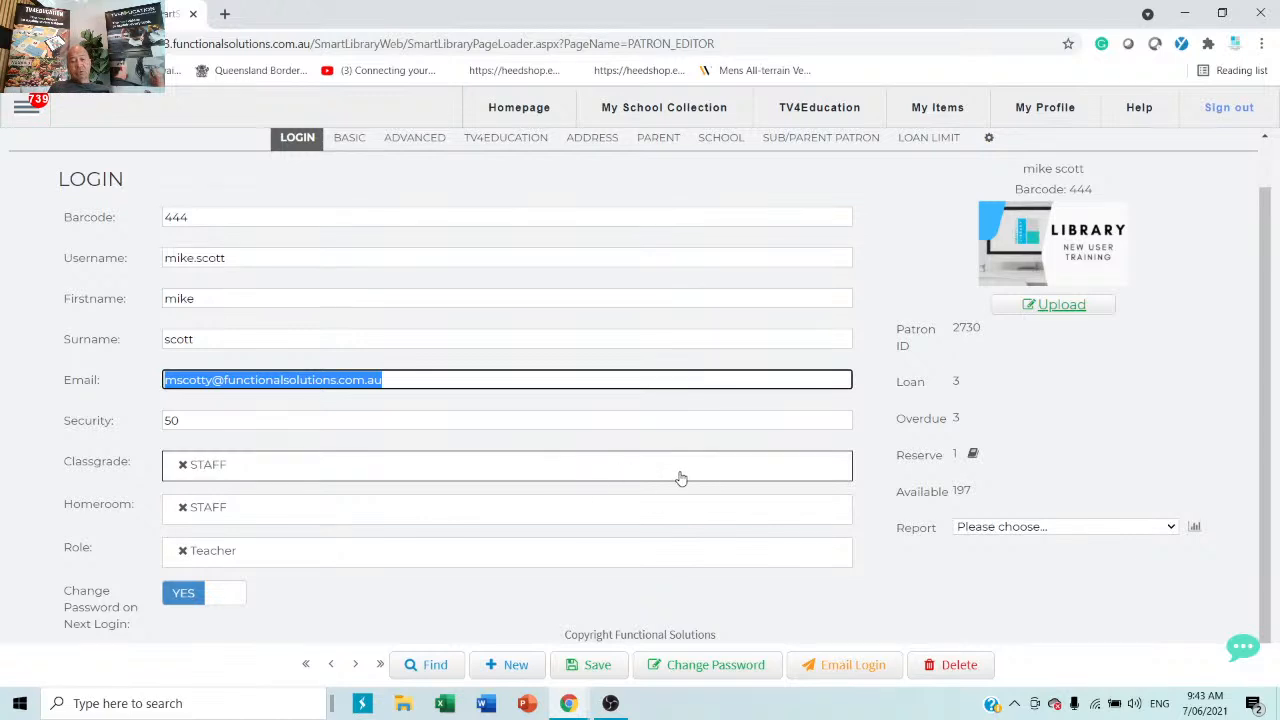
Look at the new and validate password fields of the patron's Change Password form, and close it without entering a password.
left_click(741, 666)
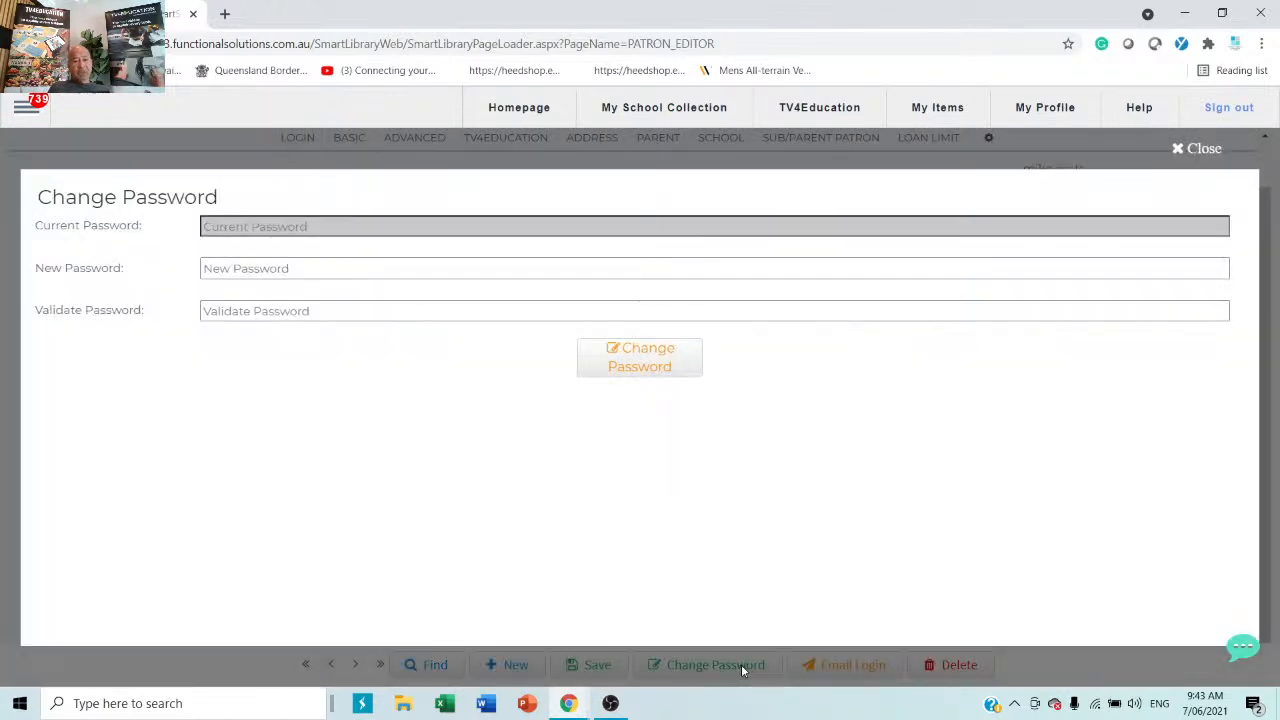
left_click(402, 266)
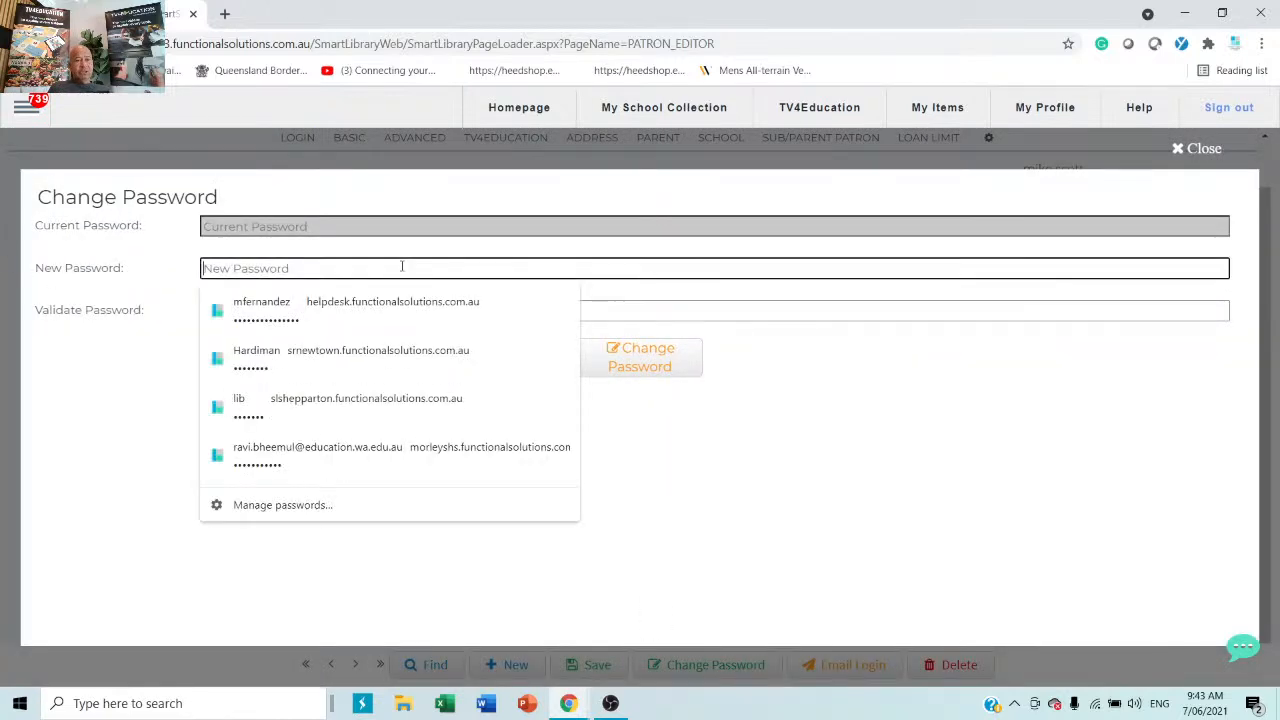
left_click(962, 490)
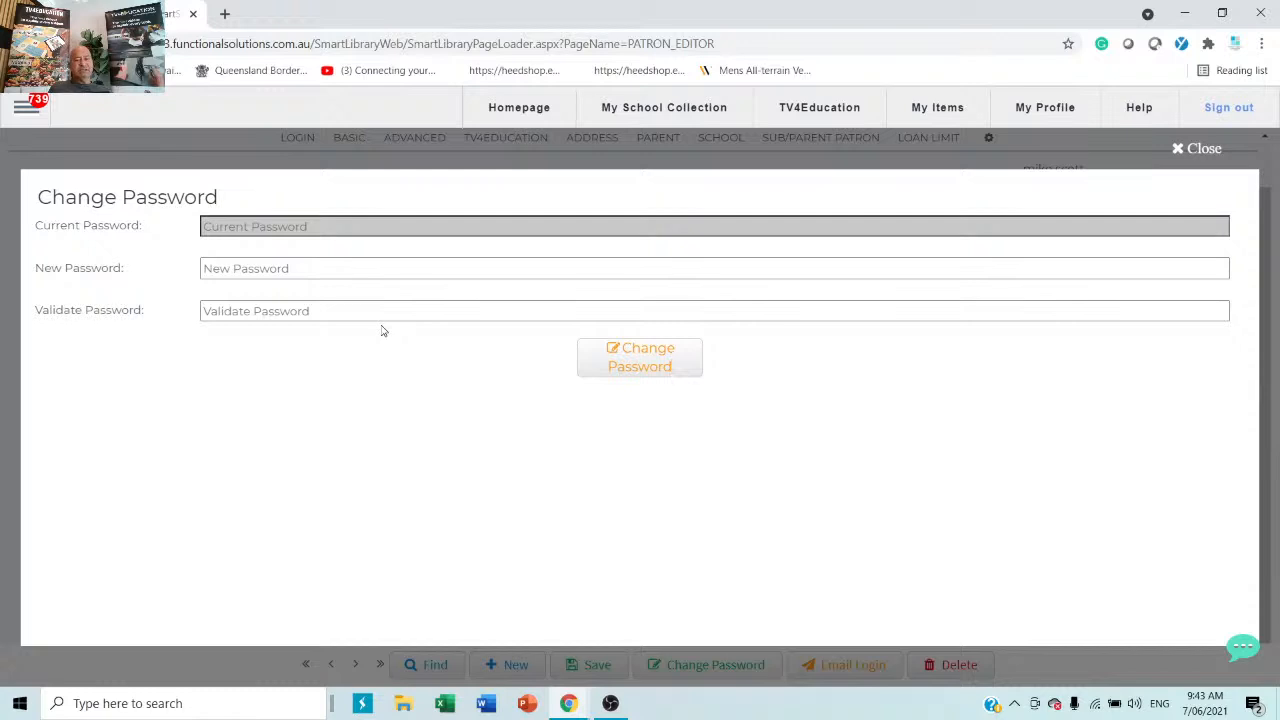
left_click(1203, 150)
left_click(260, 263)
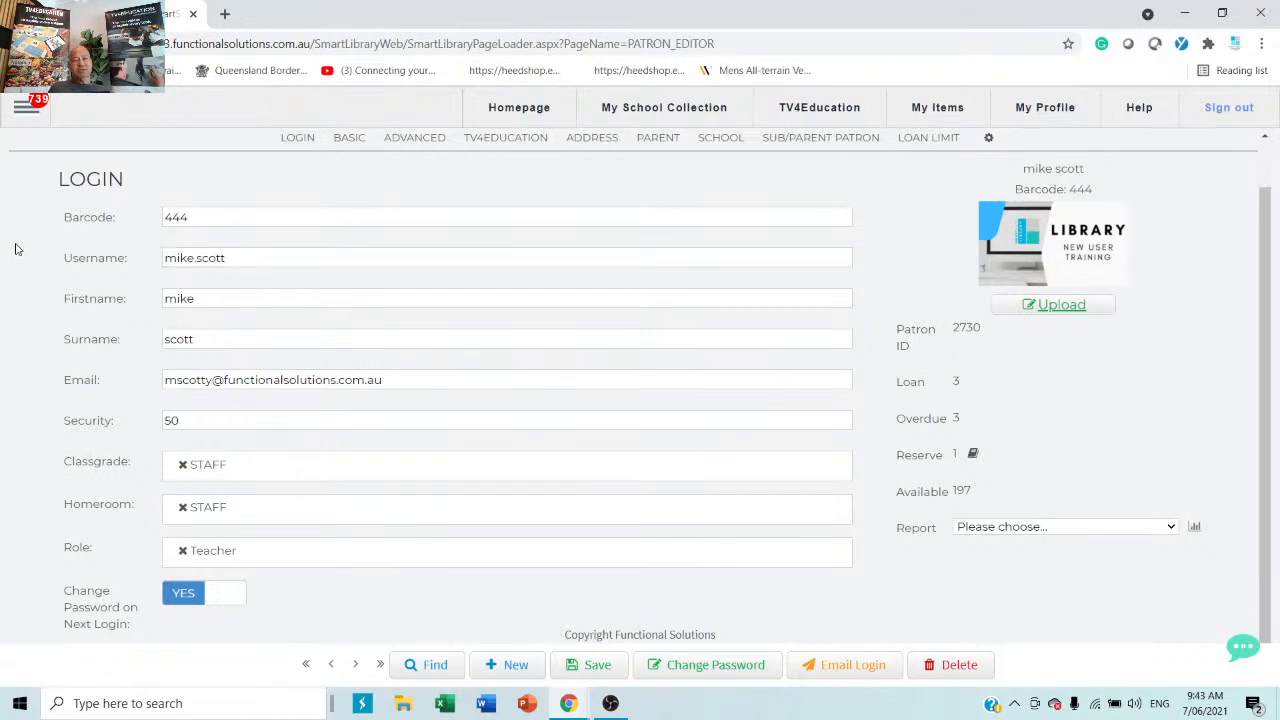
left_click(700, 666)
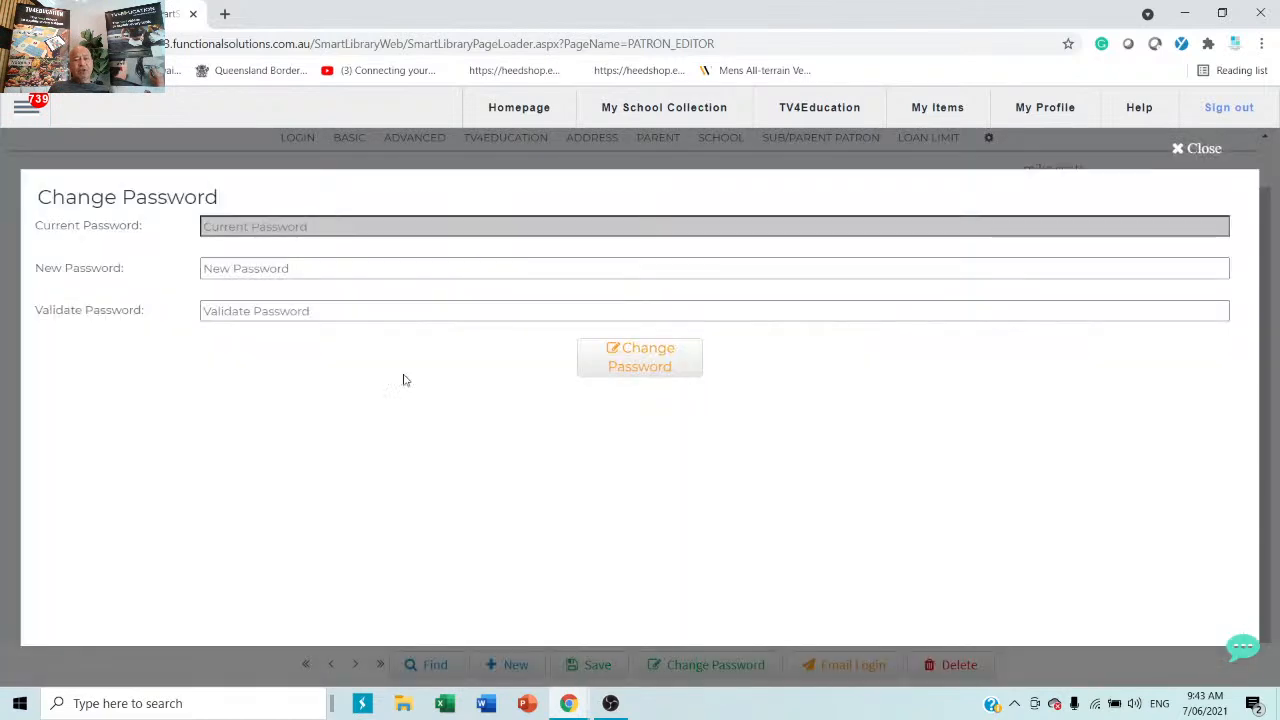
left_click(1183, 152)
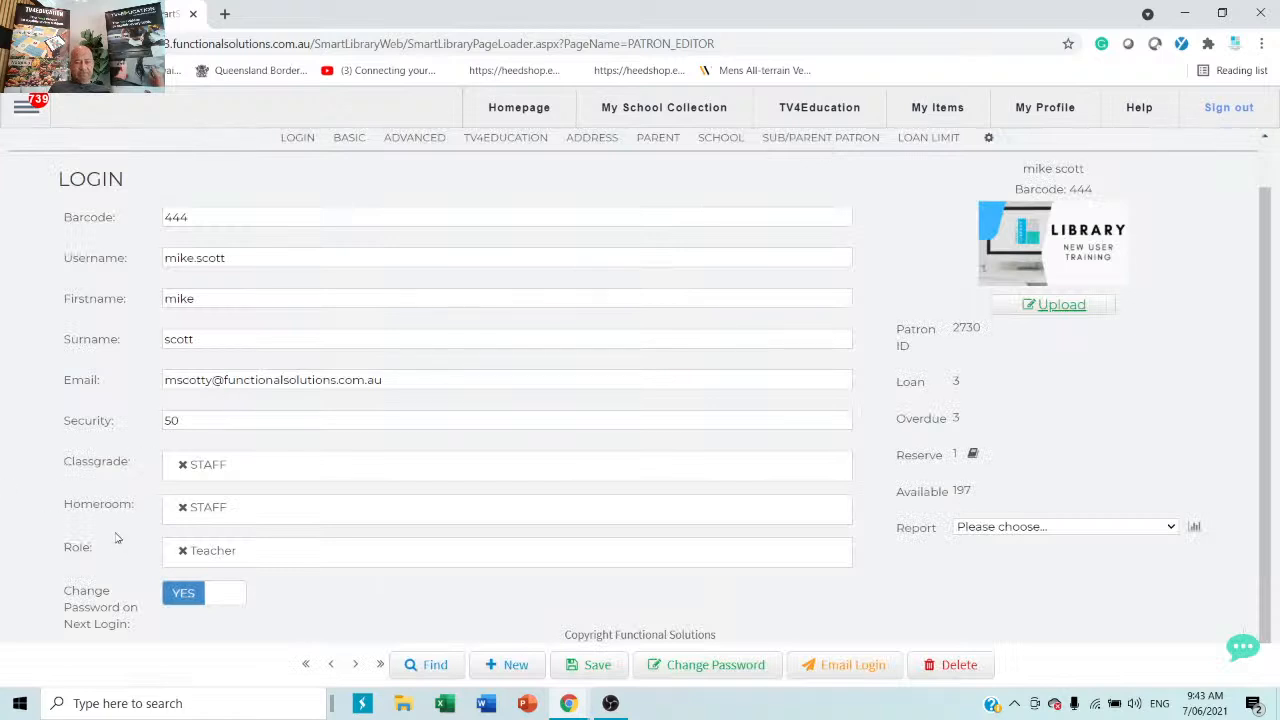
Try the Change Password on Next Login switch in both states and set it to No.
left_click(228, 594)
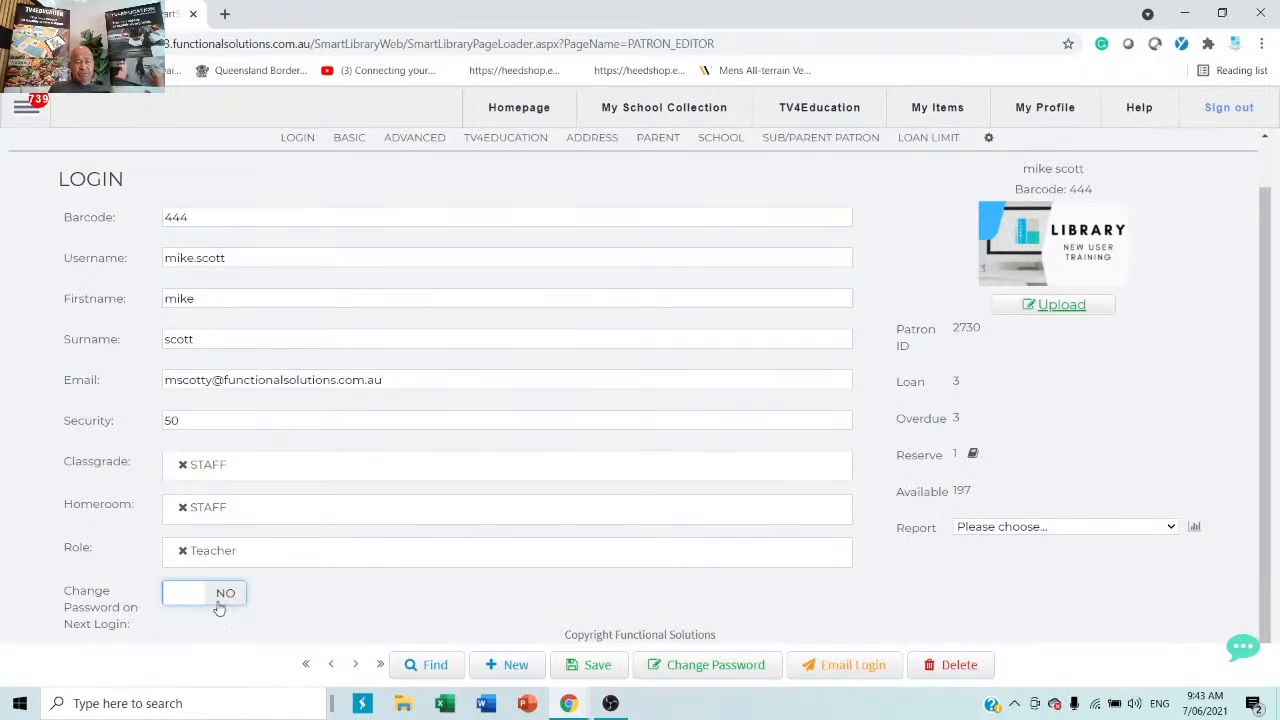
left_click(180, 597)
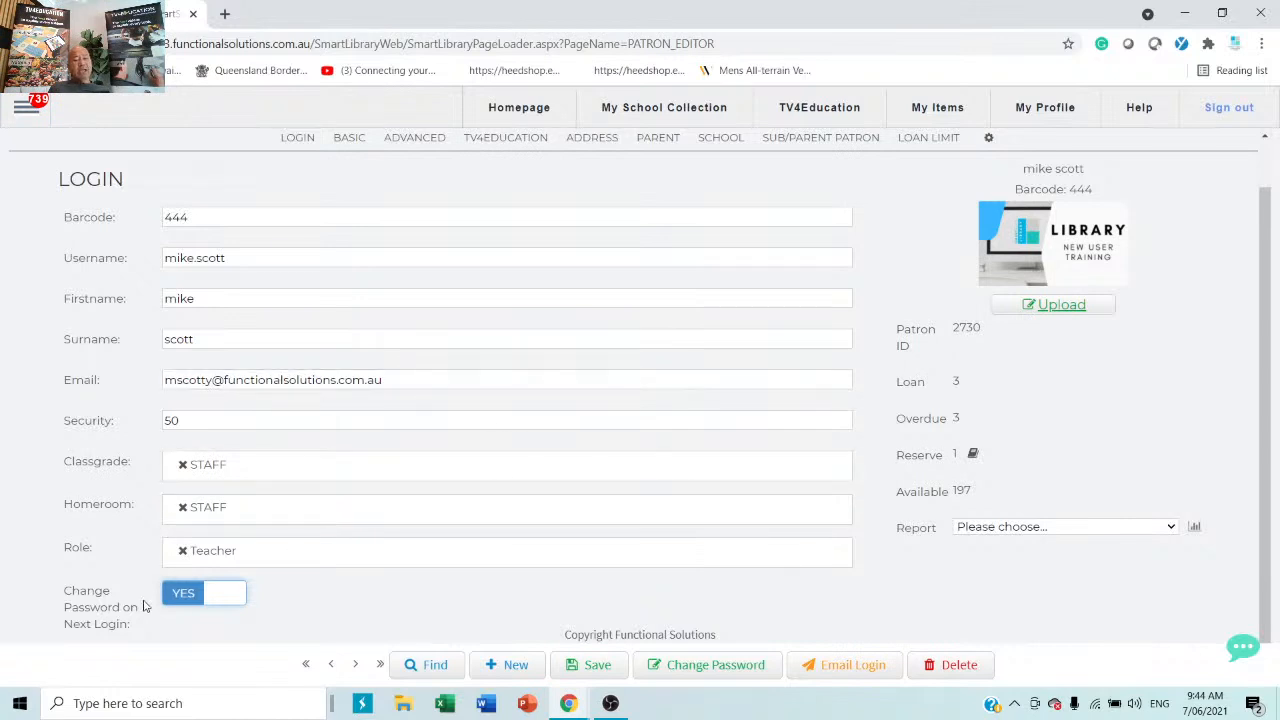
left_click(235, 594)
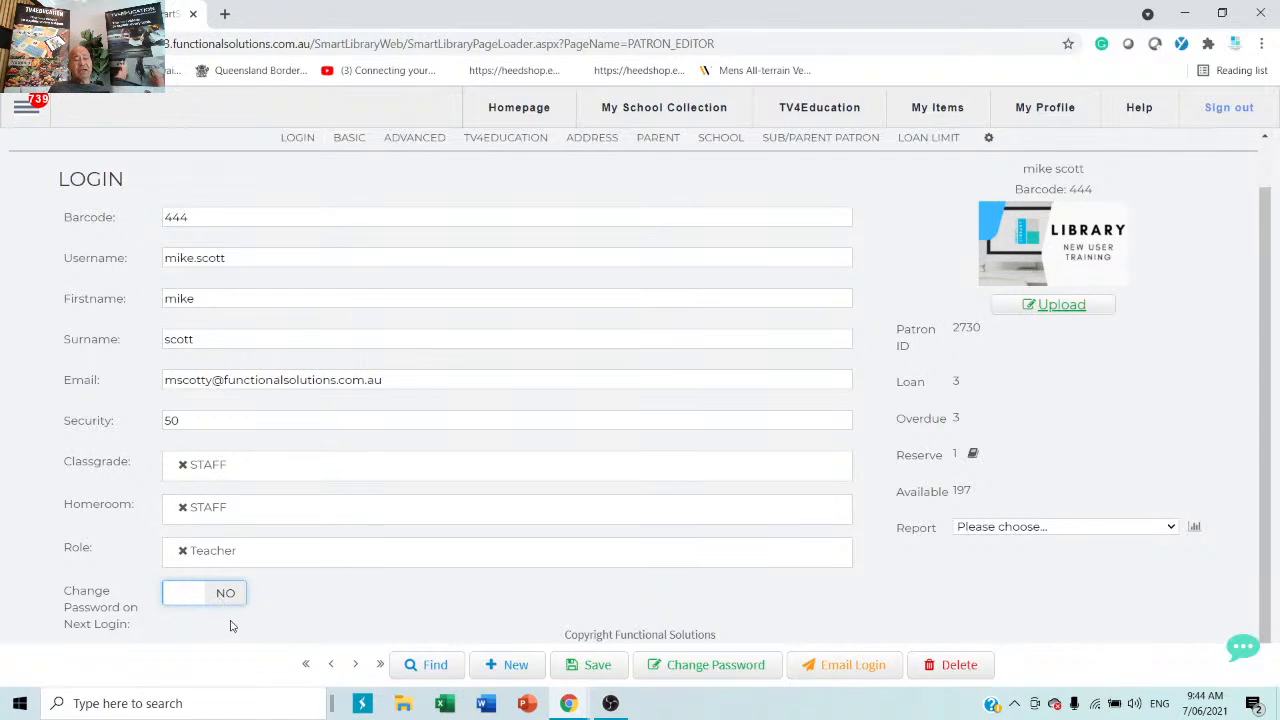
Review the username, barcode and email values in the patron's login details.
left_click(270, 262)
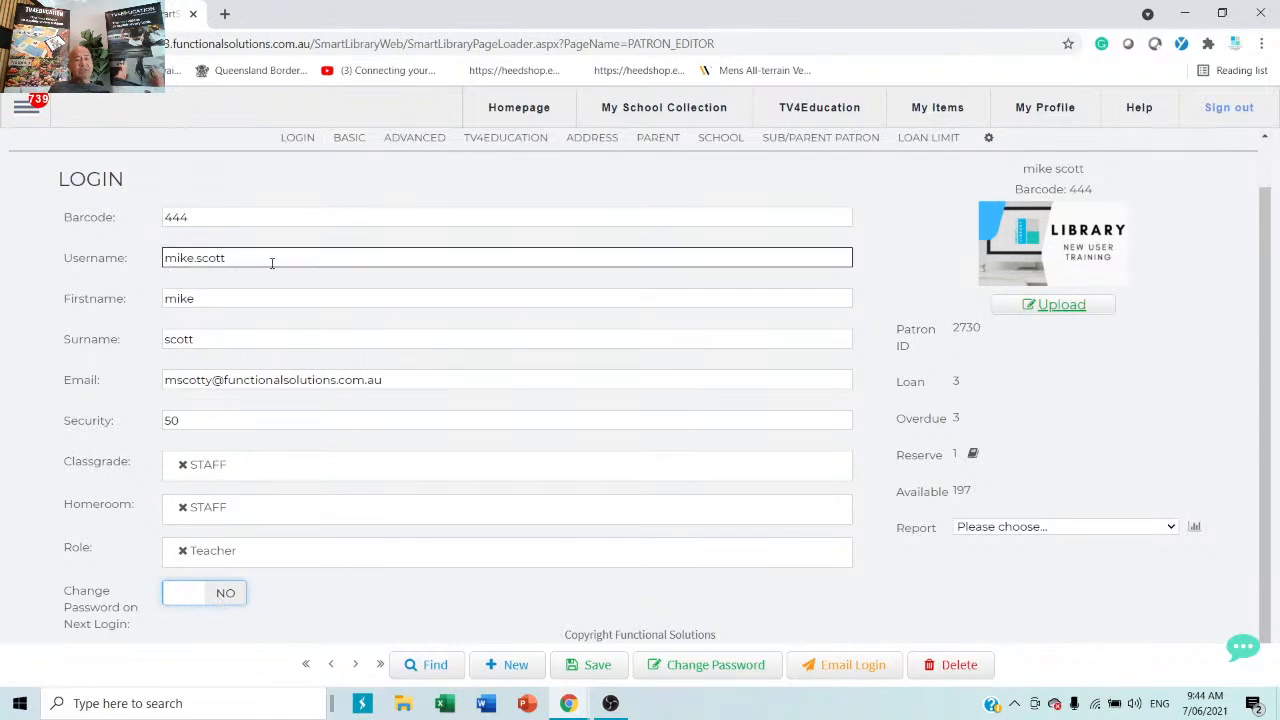
left_click_drag(272, 258, 88, 262)
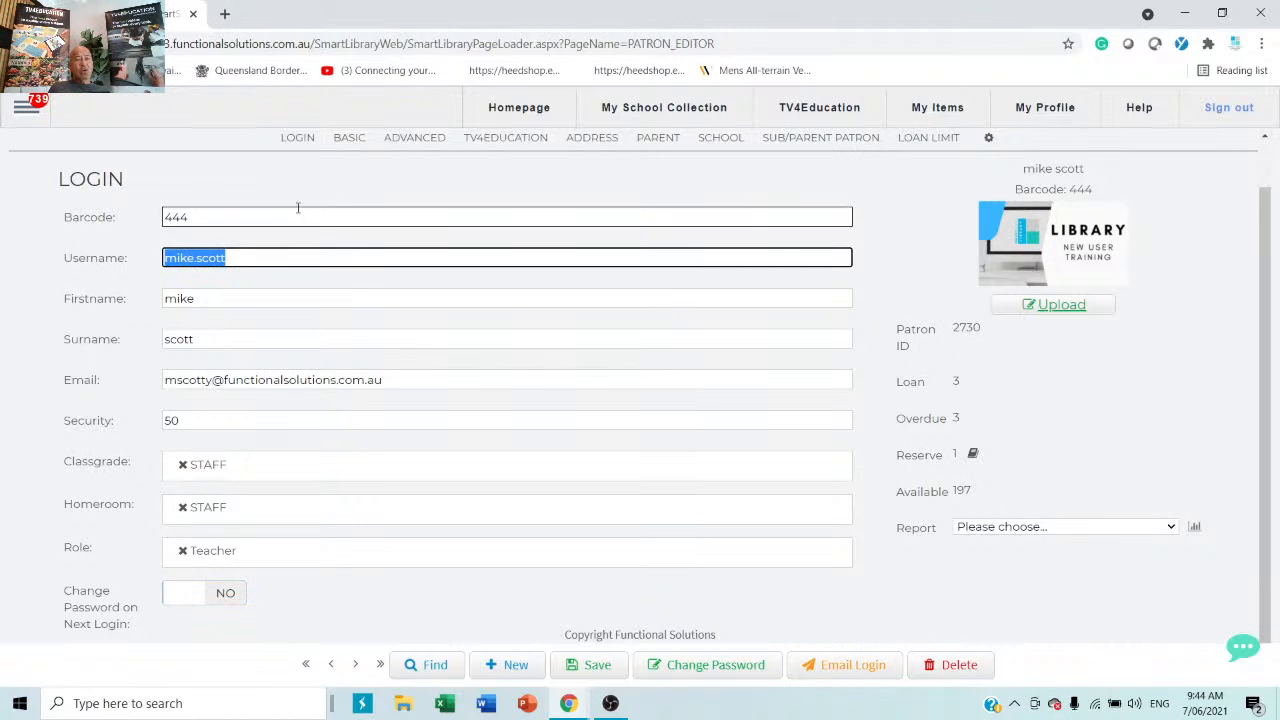
left_click_drag(297, 208, 25, 198)
left_click_drag(506, 378, 82, 360)
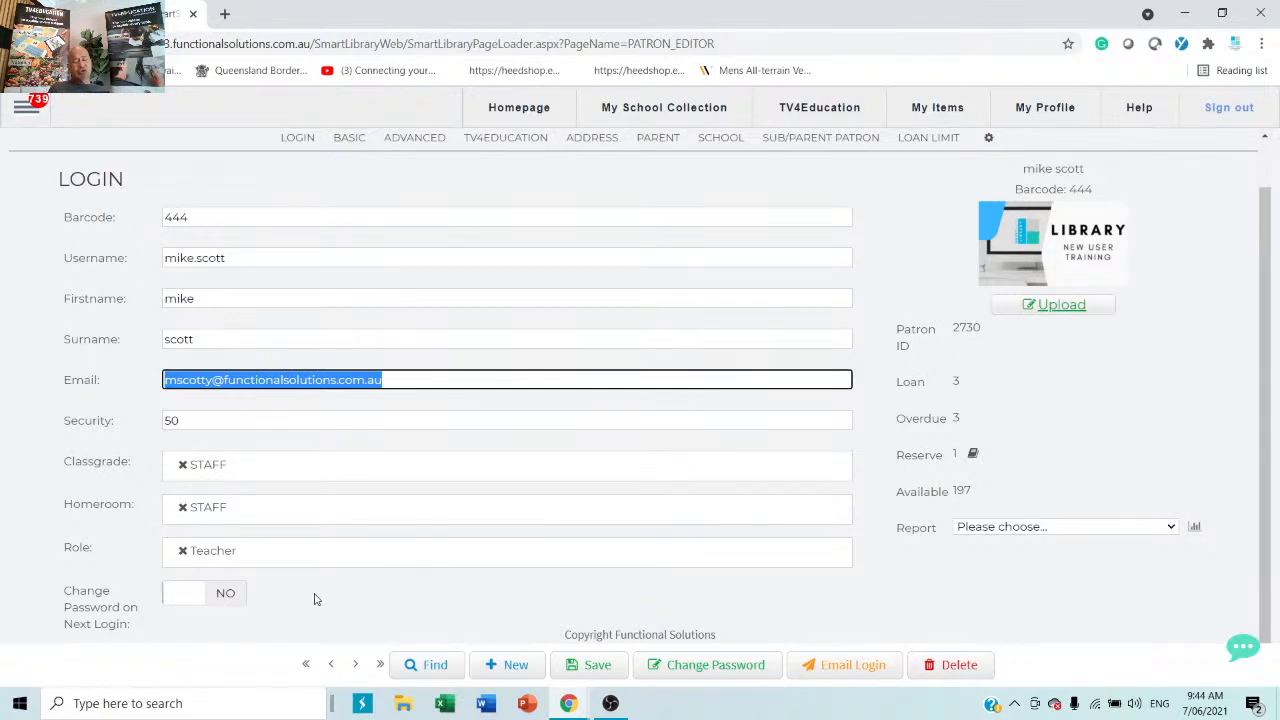
Set Change Password on Next Login to Yes and save the patron record.
left_click(190, 603)
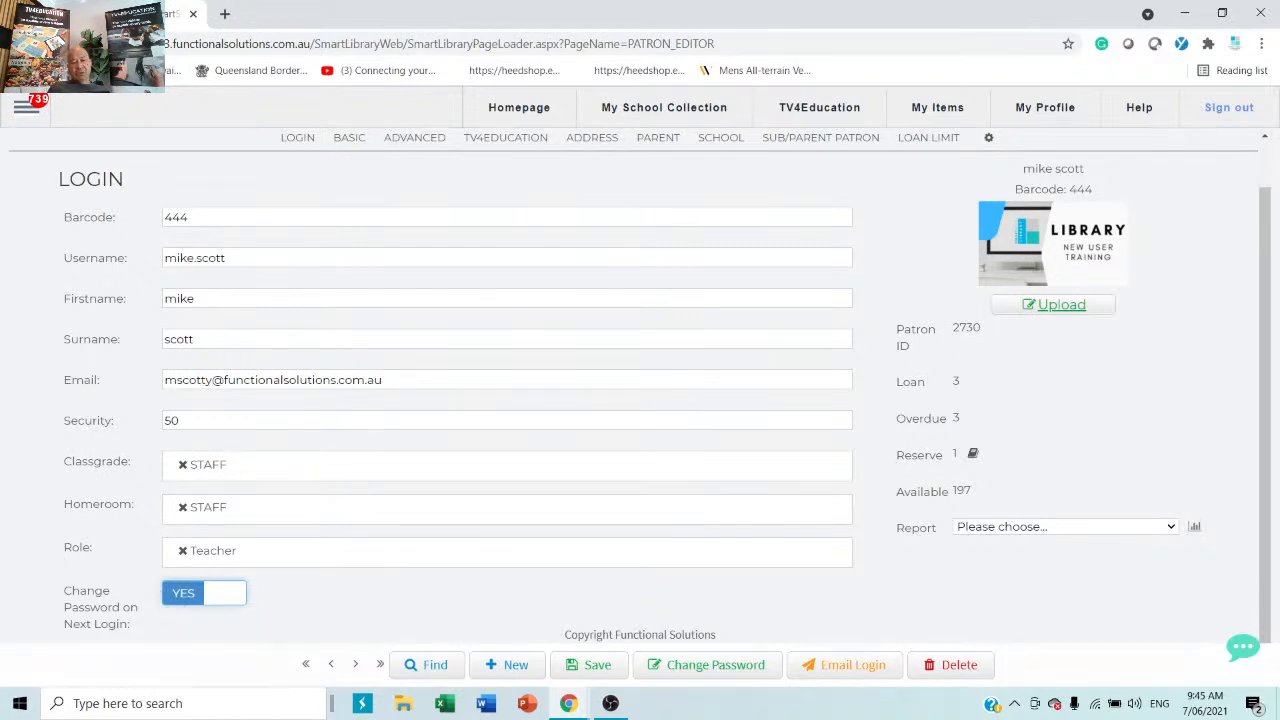
left_click(603, 667)
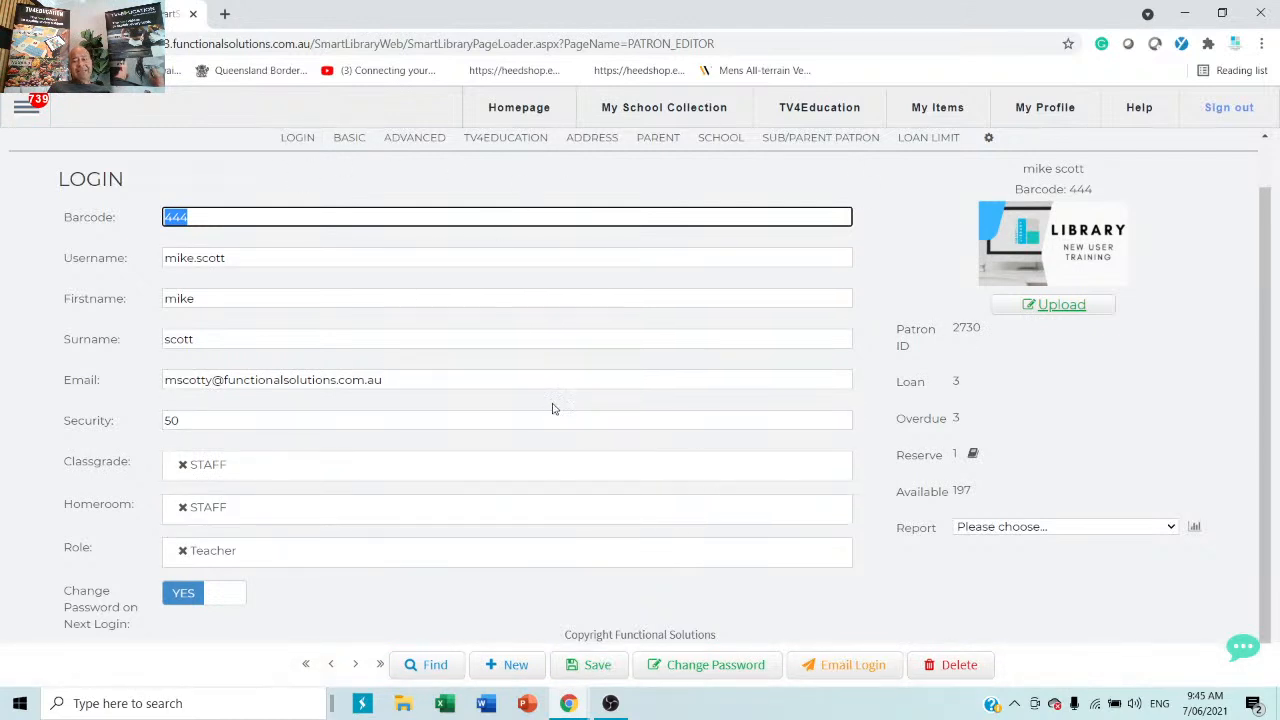
Open the FSI support chat and read its greeting, keeping the chat open when asked about closing it.
left_click(1243, 650)
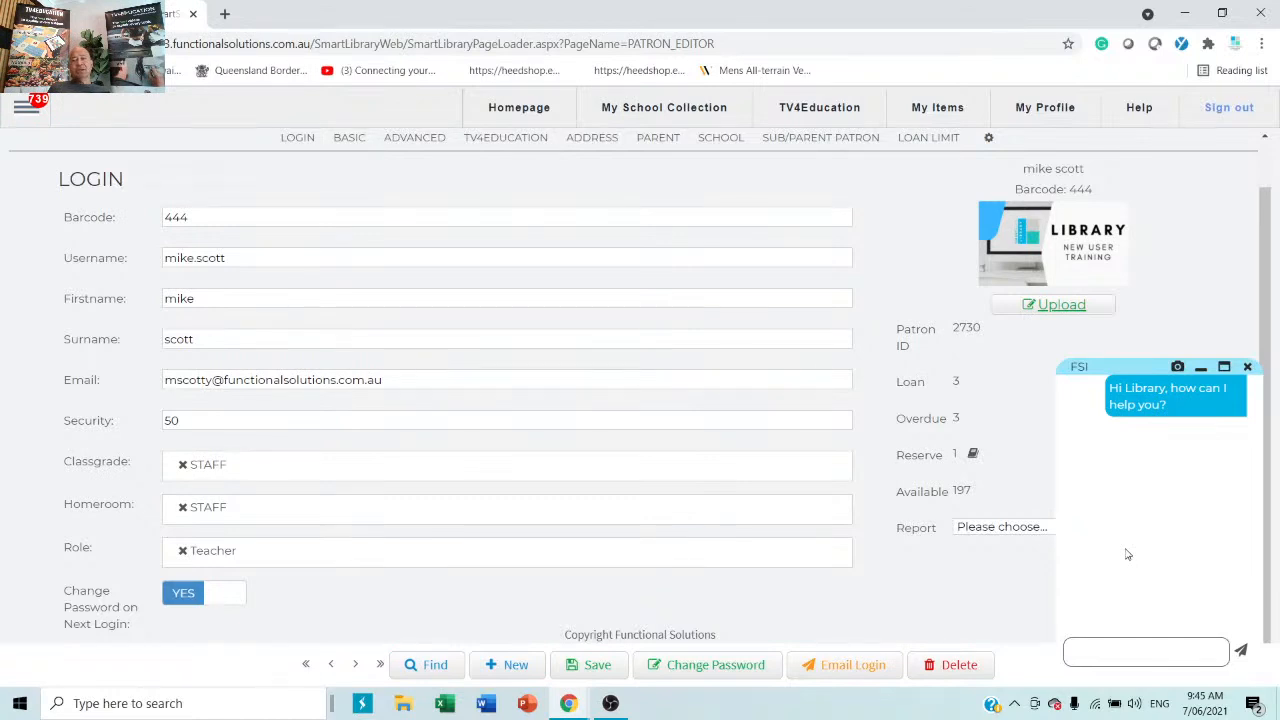
left_click_drag(1183, 403, 1062, 407)
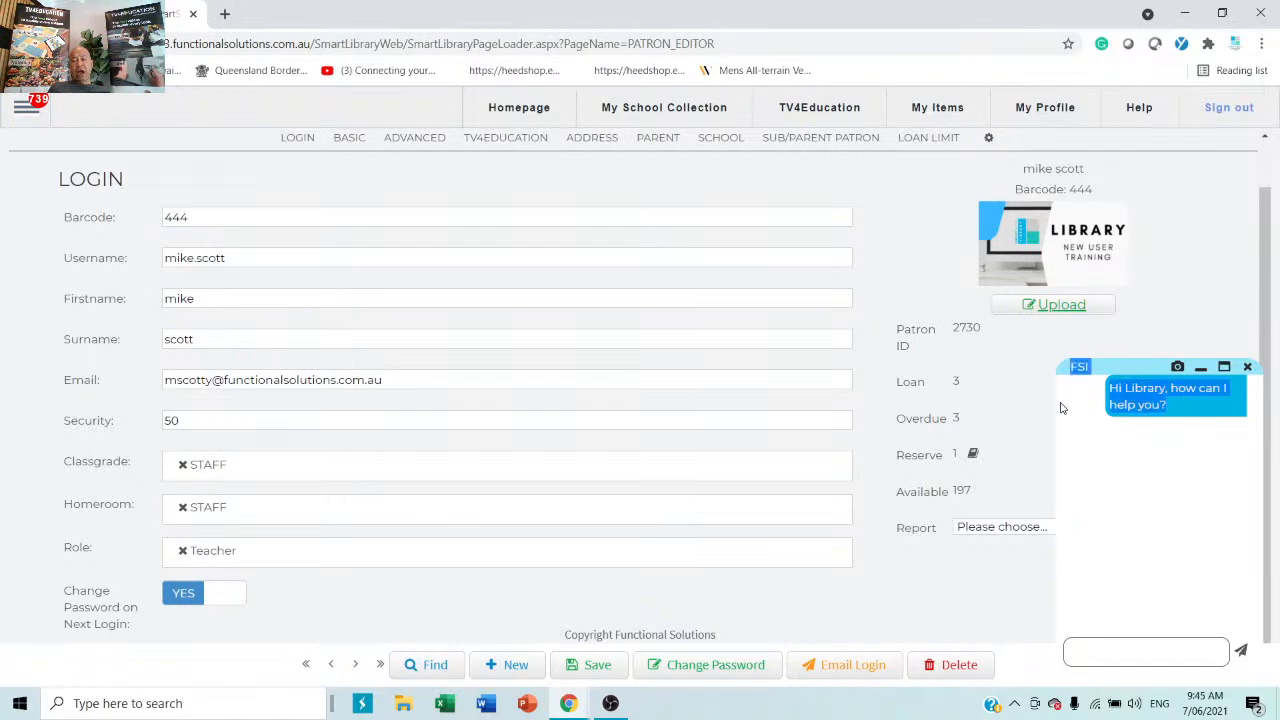
left_click(1138, 540)
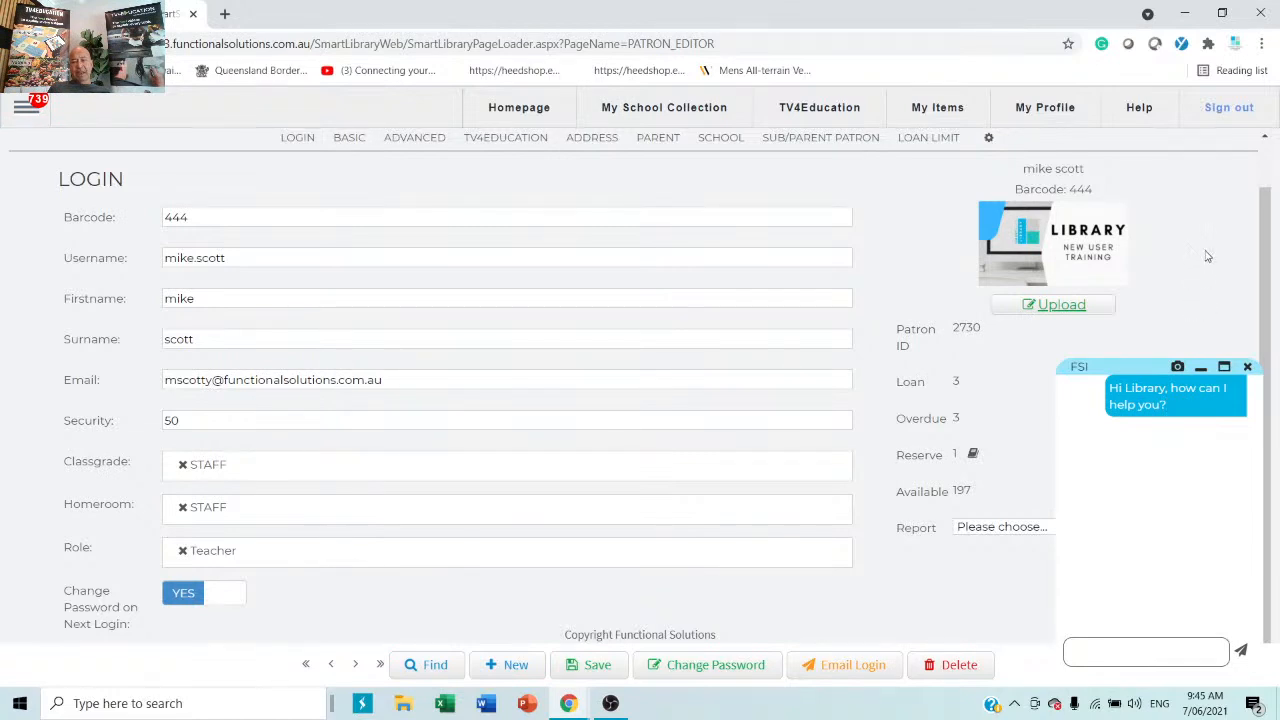
left_click(1248, 368)
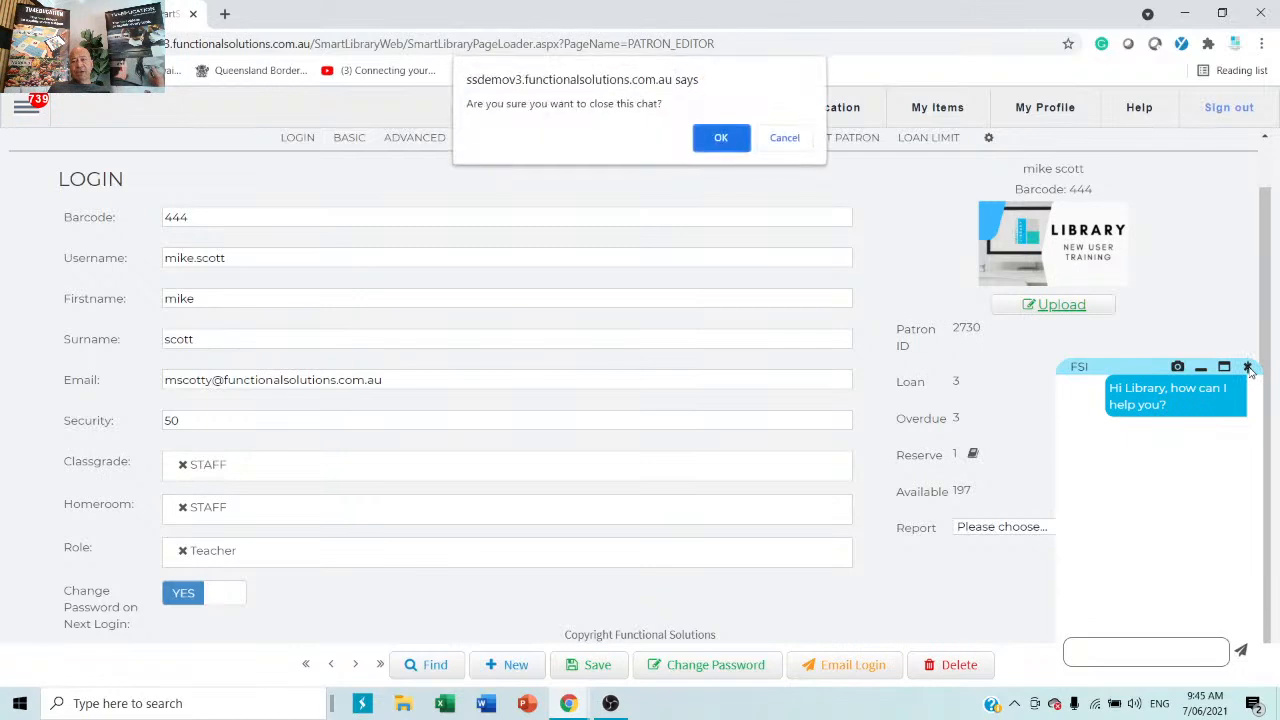
left_click(784, 140)
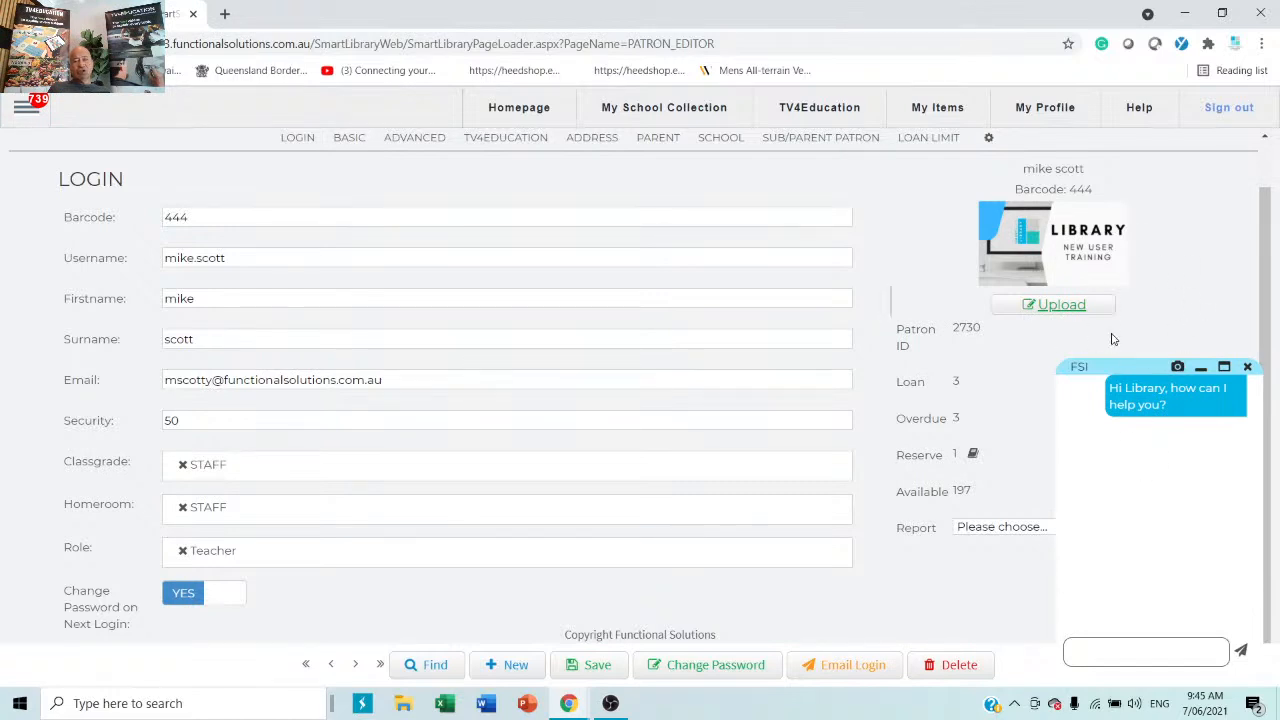
Go to the support tickets in the MailBox and open a blank form for a new ticket.
left_click(20, 108)
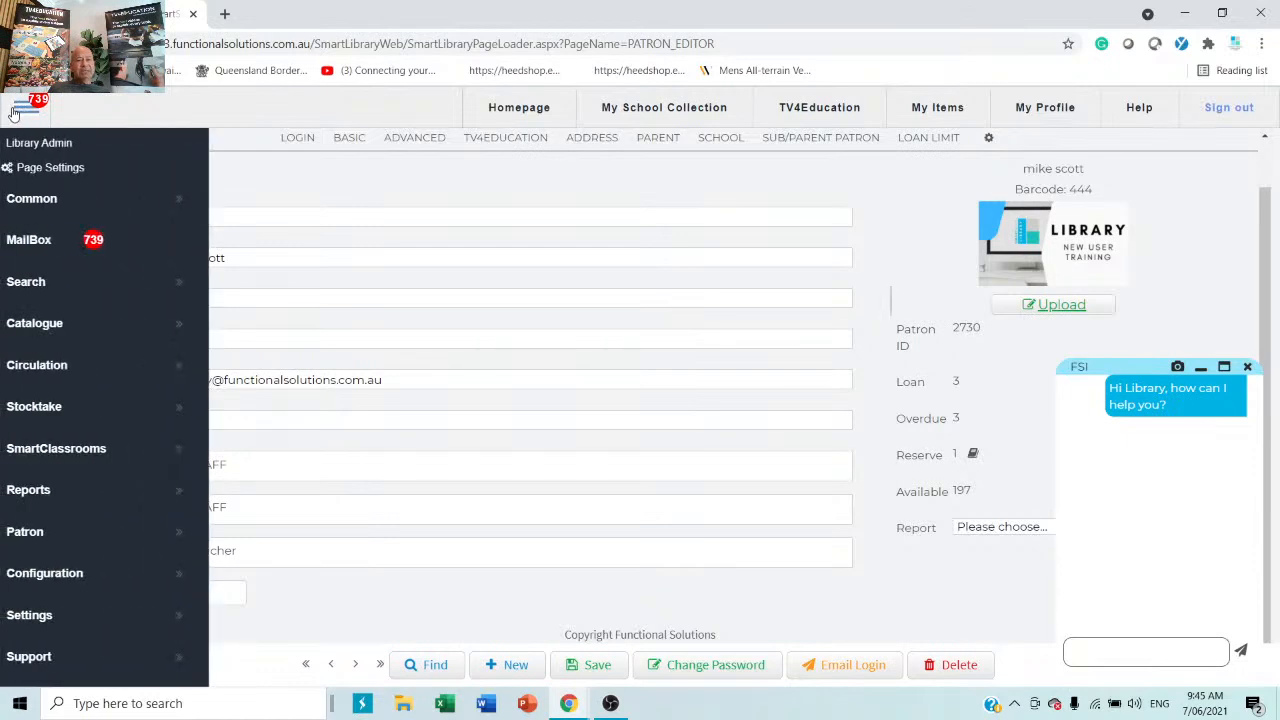
left_click(55, 253)
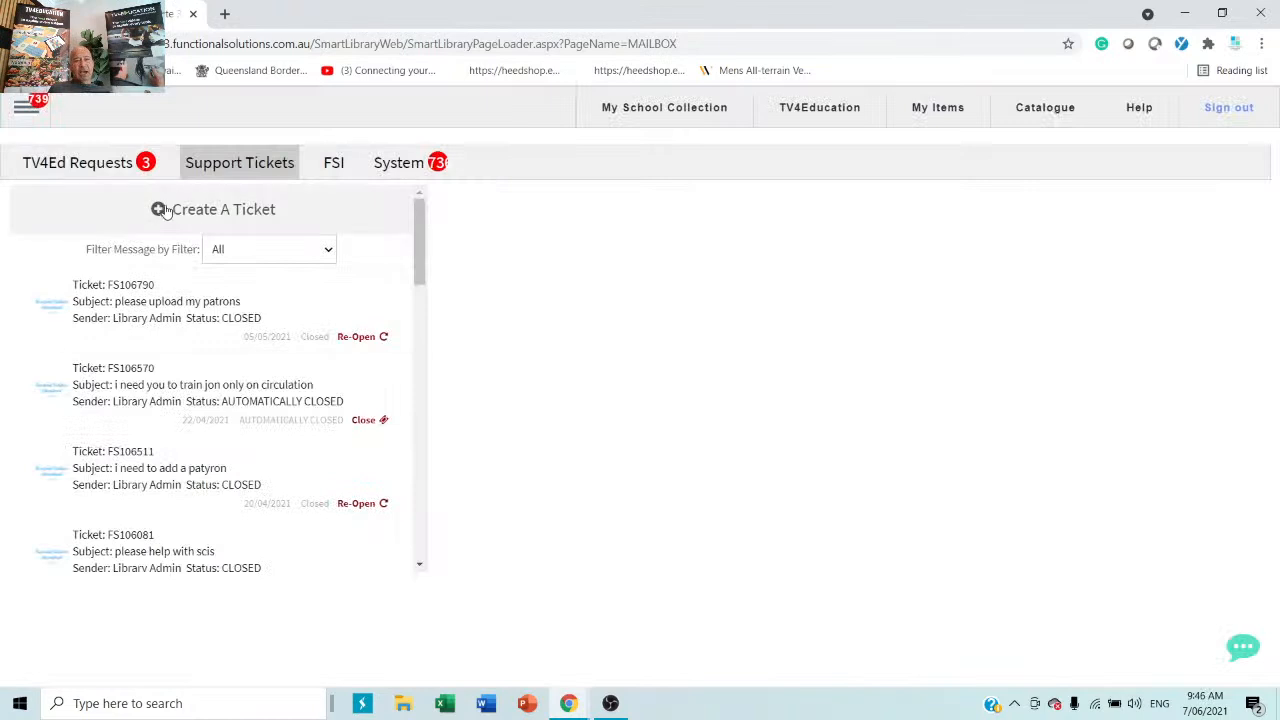
left_click(218, 212)
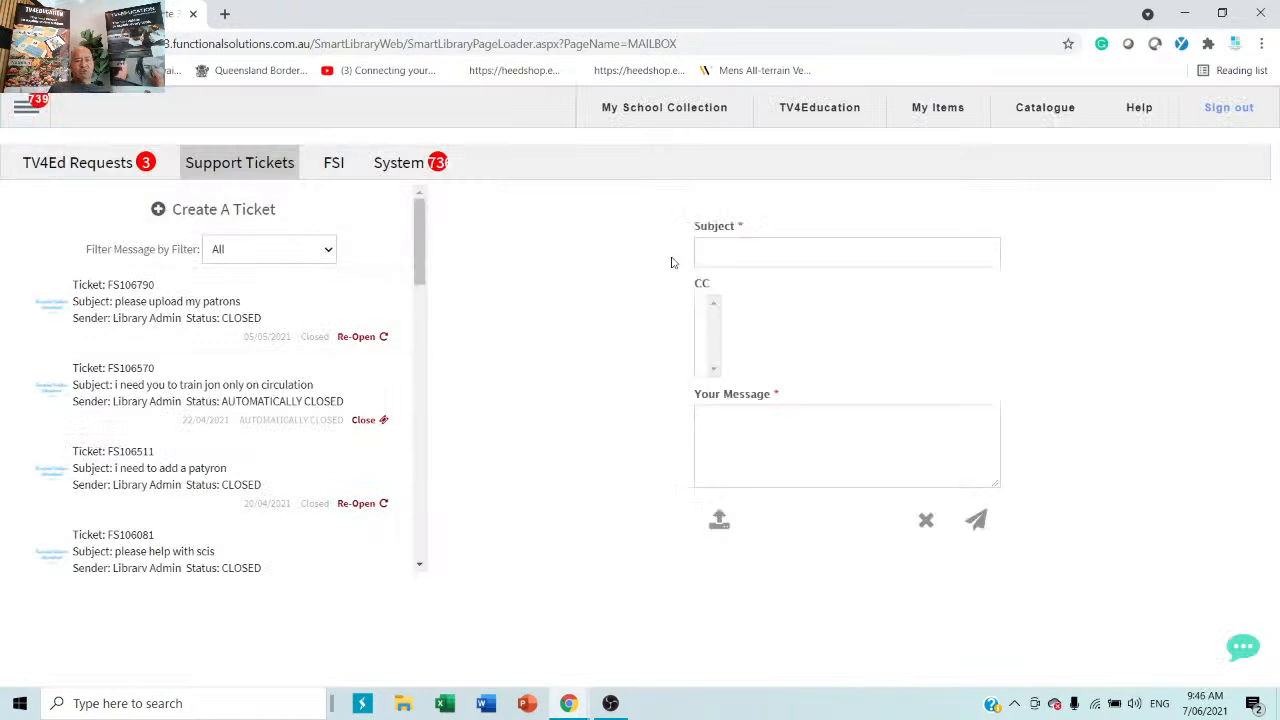
Review the blank ticket's Subject and Your Message fields, and the help options offered under Support.
left_click(837, 255)
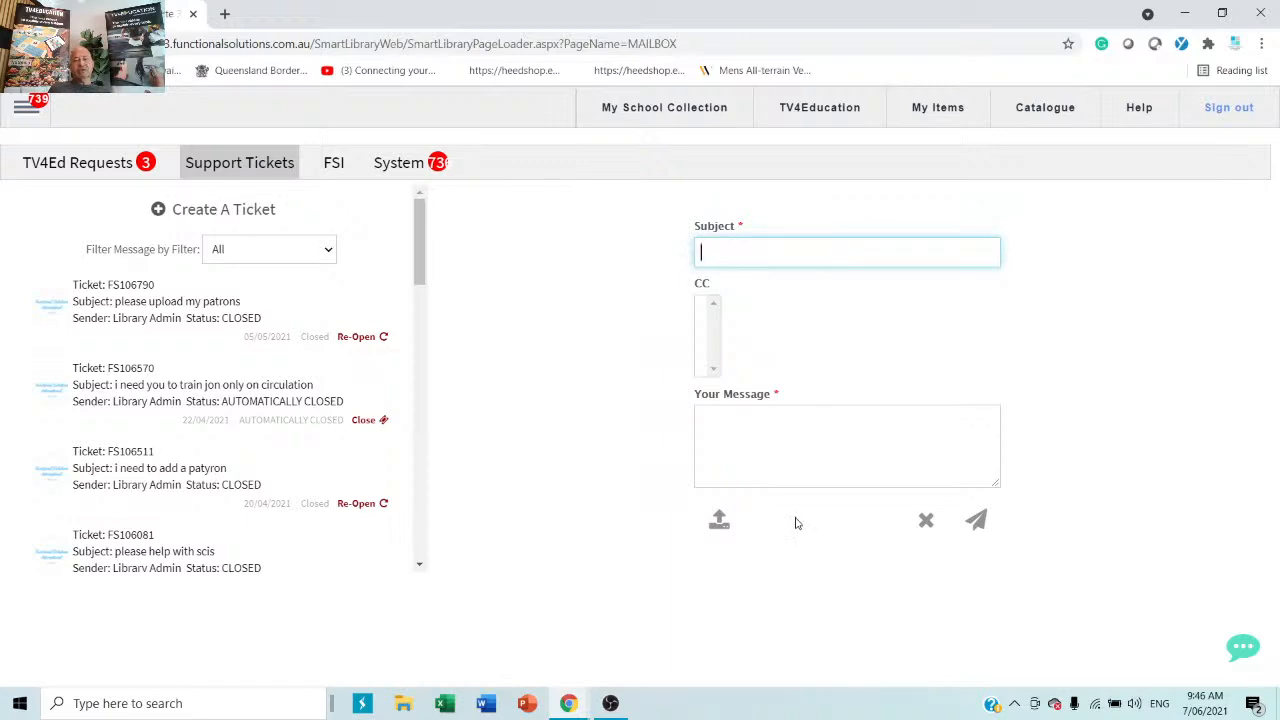
left_click(815, 438)
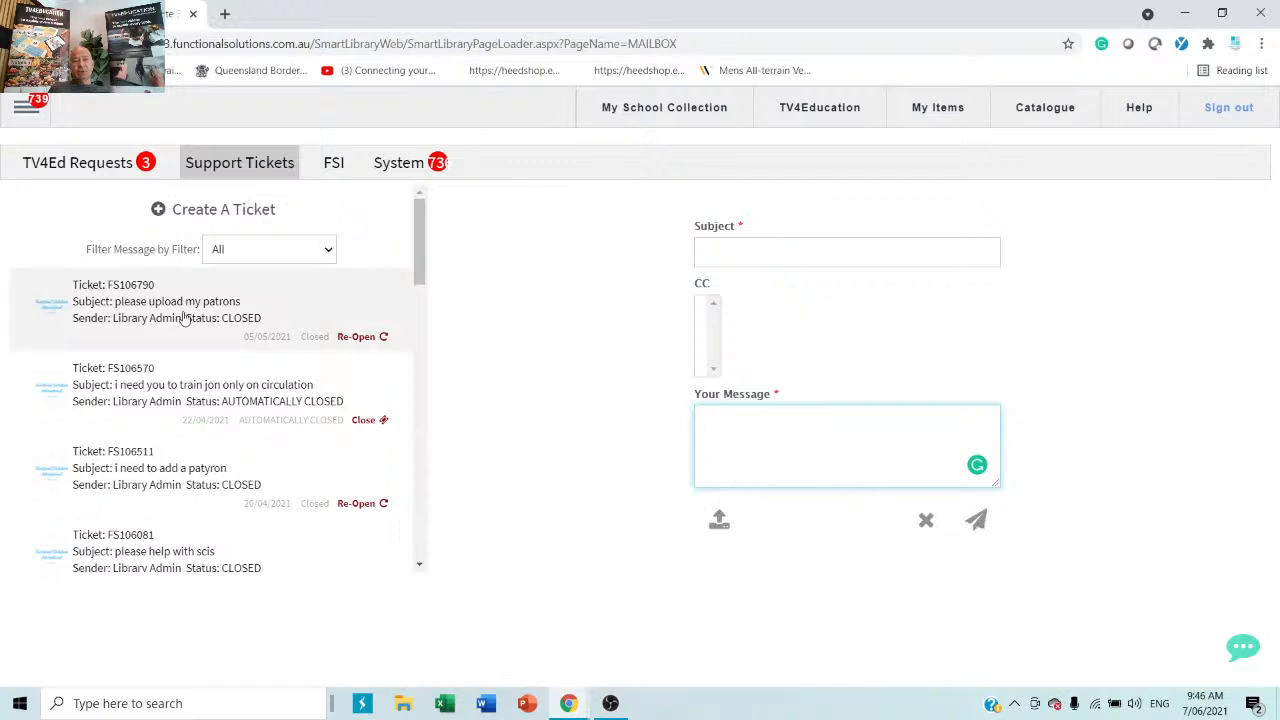
left_click(24, 108)
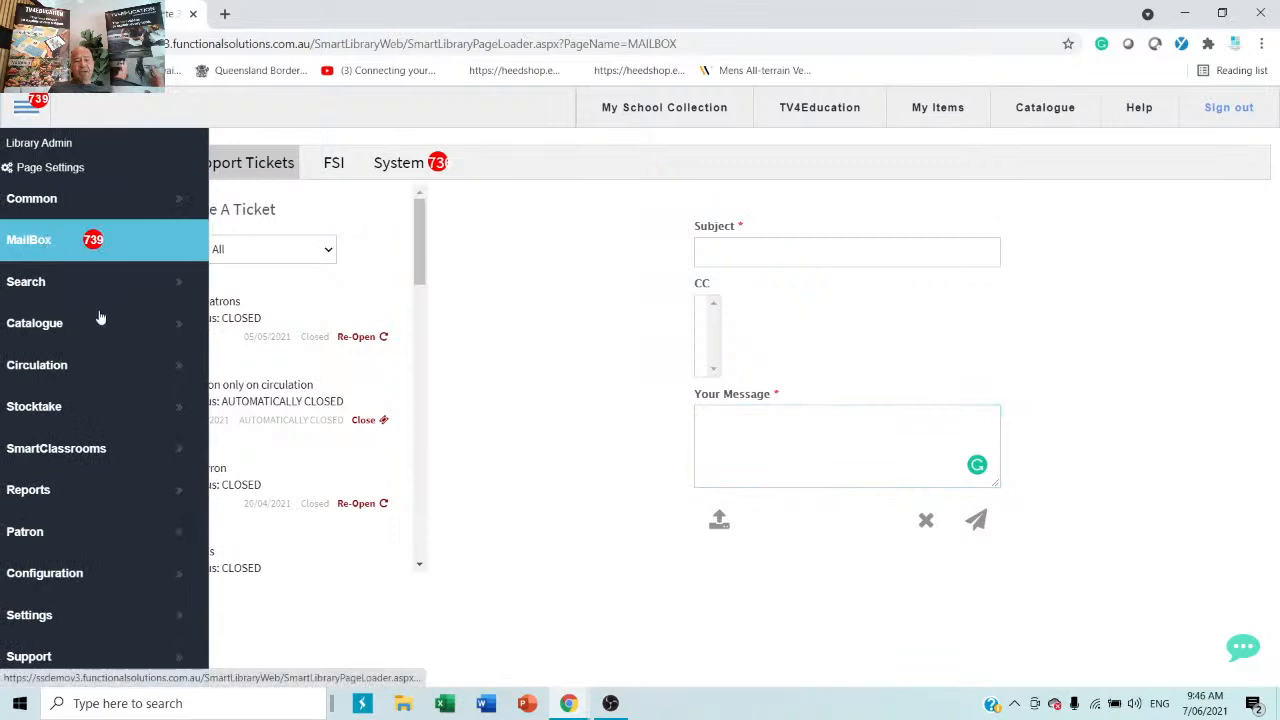
scroll(66, 507, "down", 2)
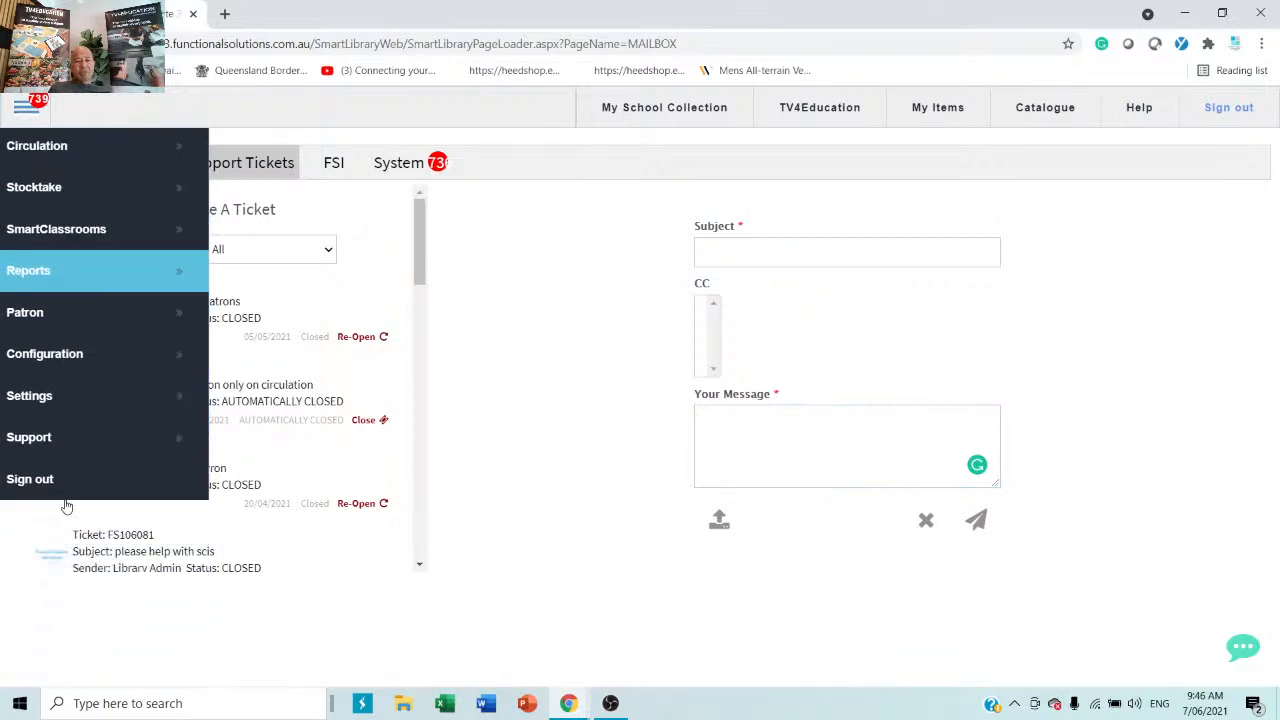
left_click(64, 418)
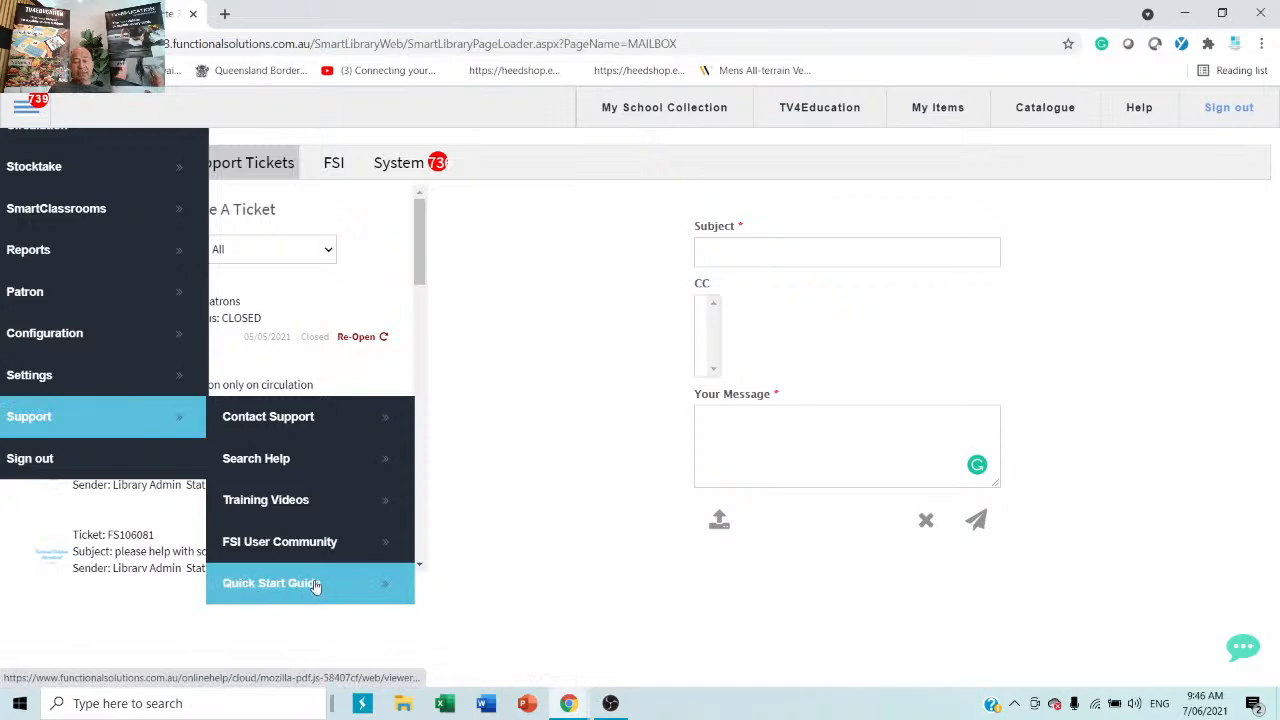
left_click(573, 374)
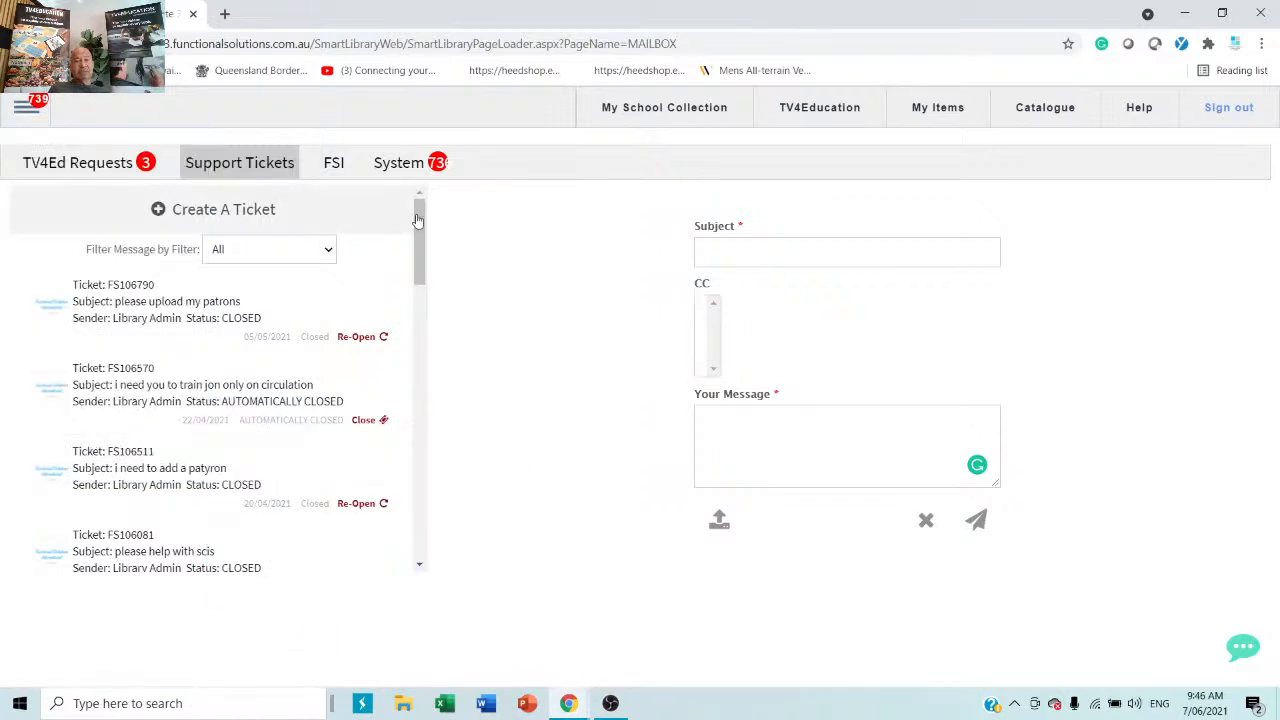
Open Patron Management and view the Classgrade choices in the Library Admin patron's login details, leaving the Classgrade as is.
left_click(24, 108)
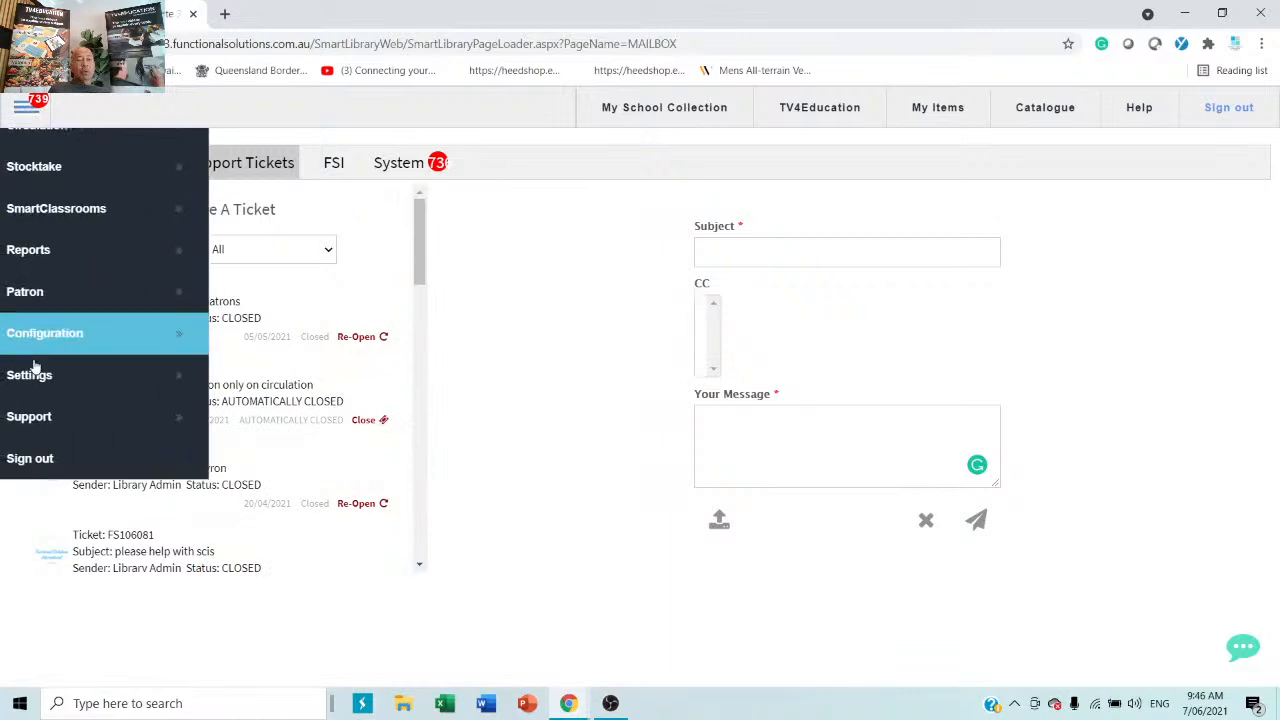
left_click(69, 293)
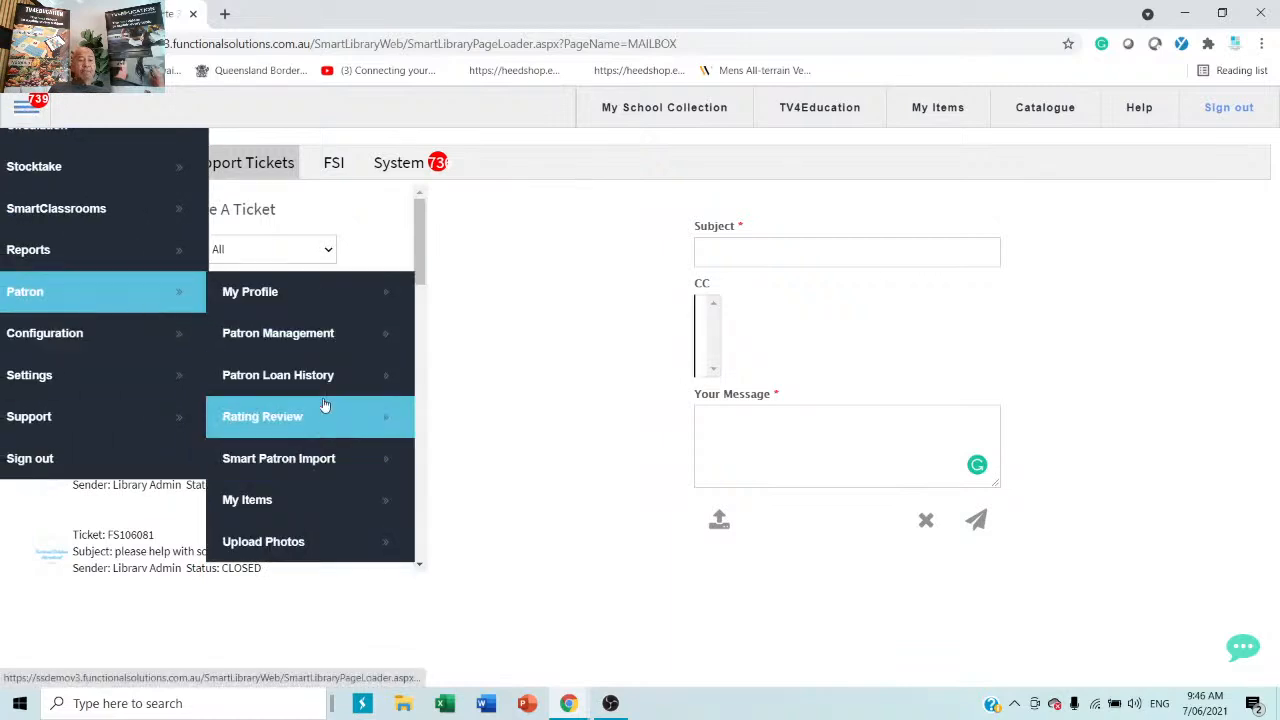
left_click(309, 335)
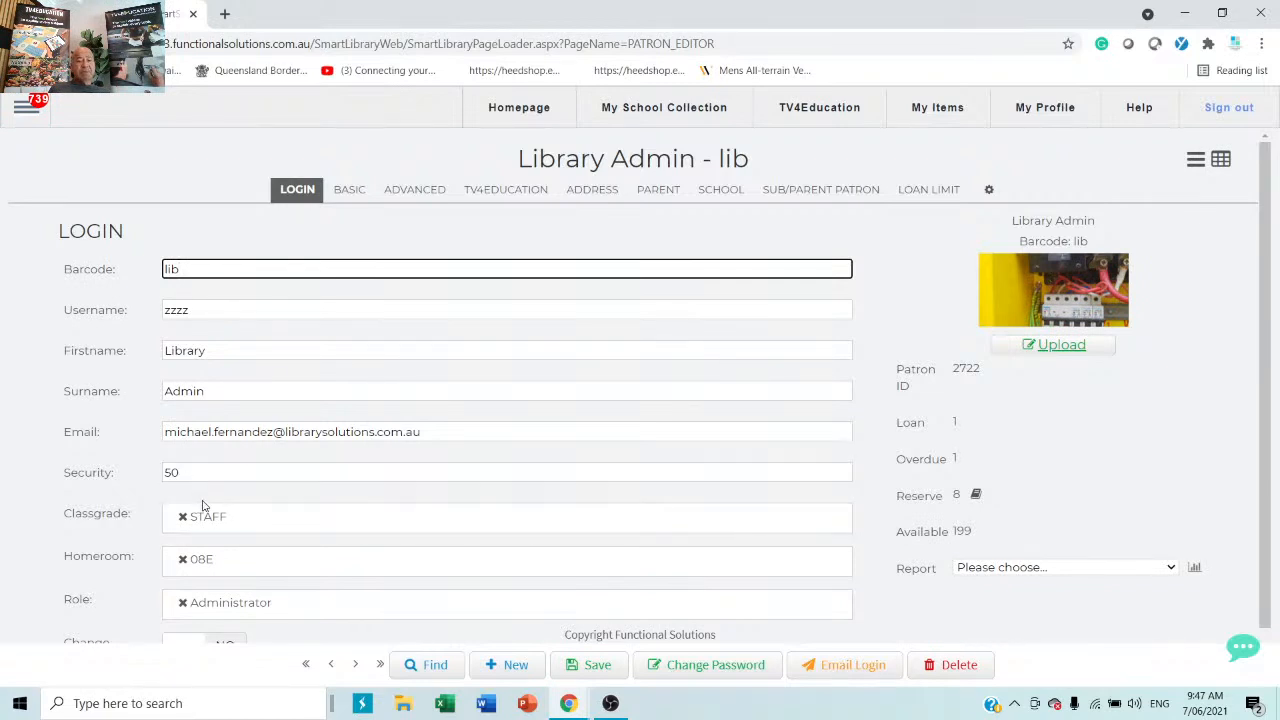
left_click(313, 525)
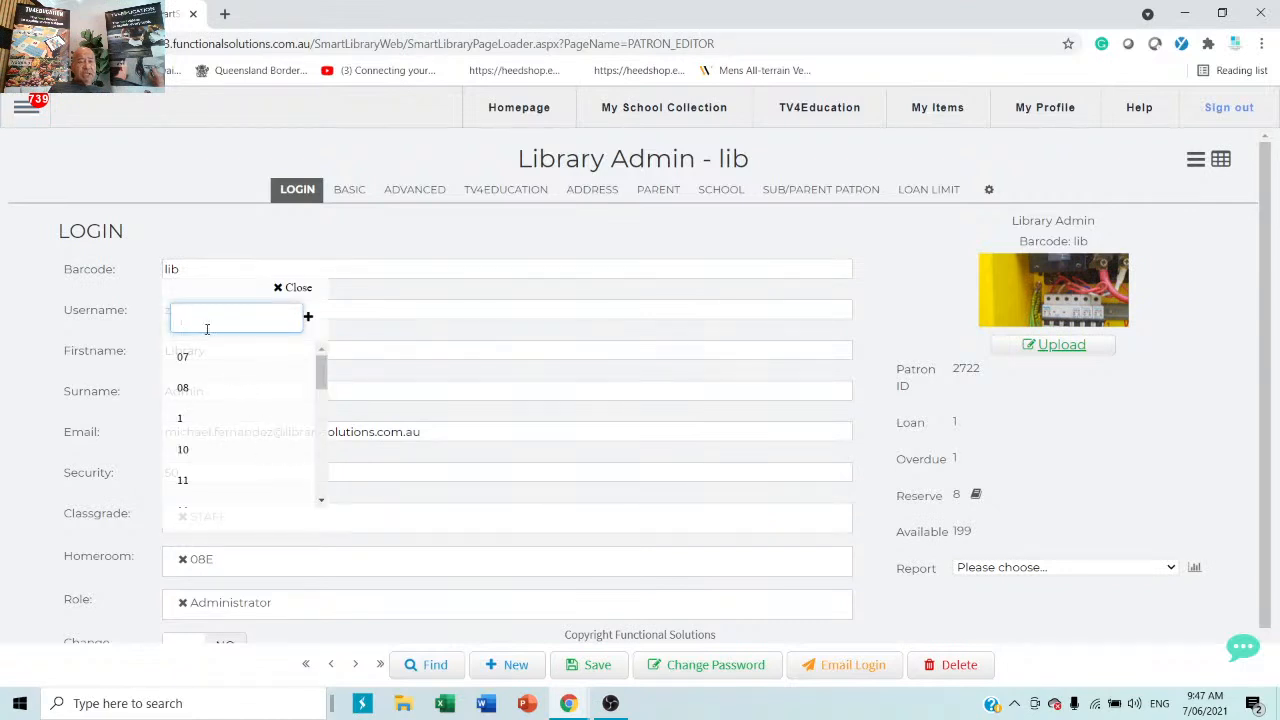
left_click(32, 390)
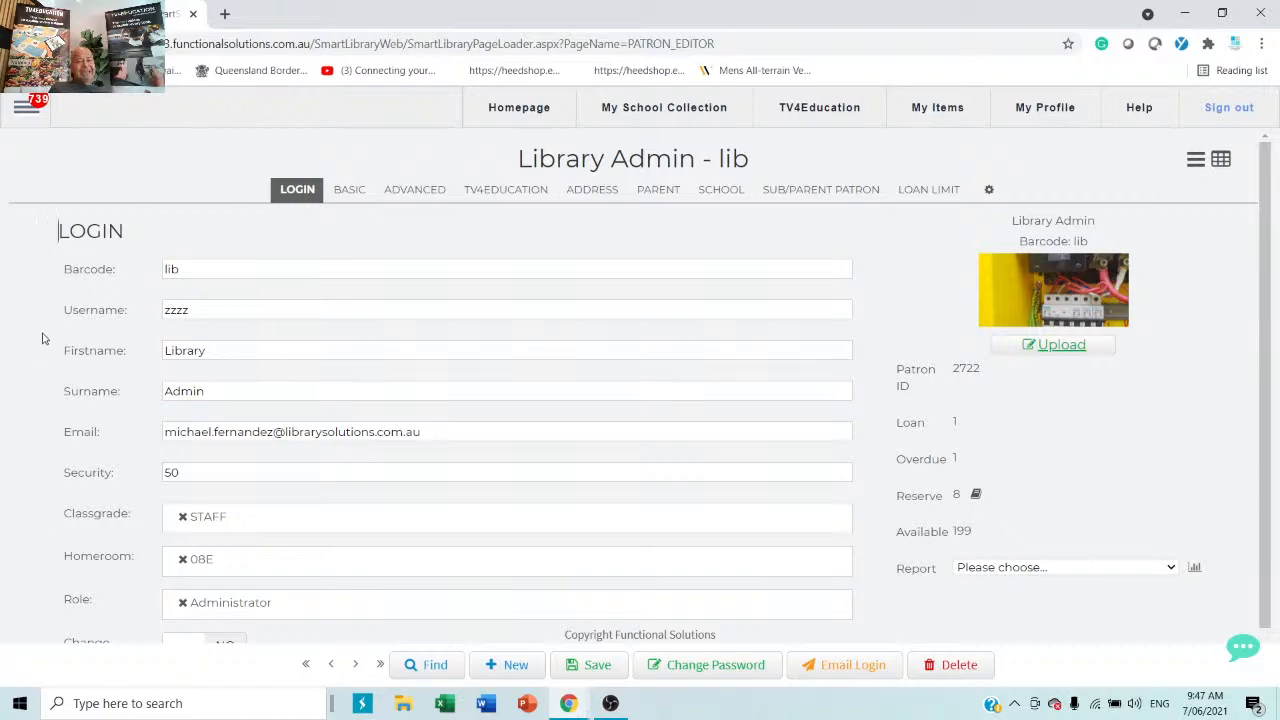
Open the Authority Editor from the Configuration options and list the Loan Type entries.
left_click(24, 113)
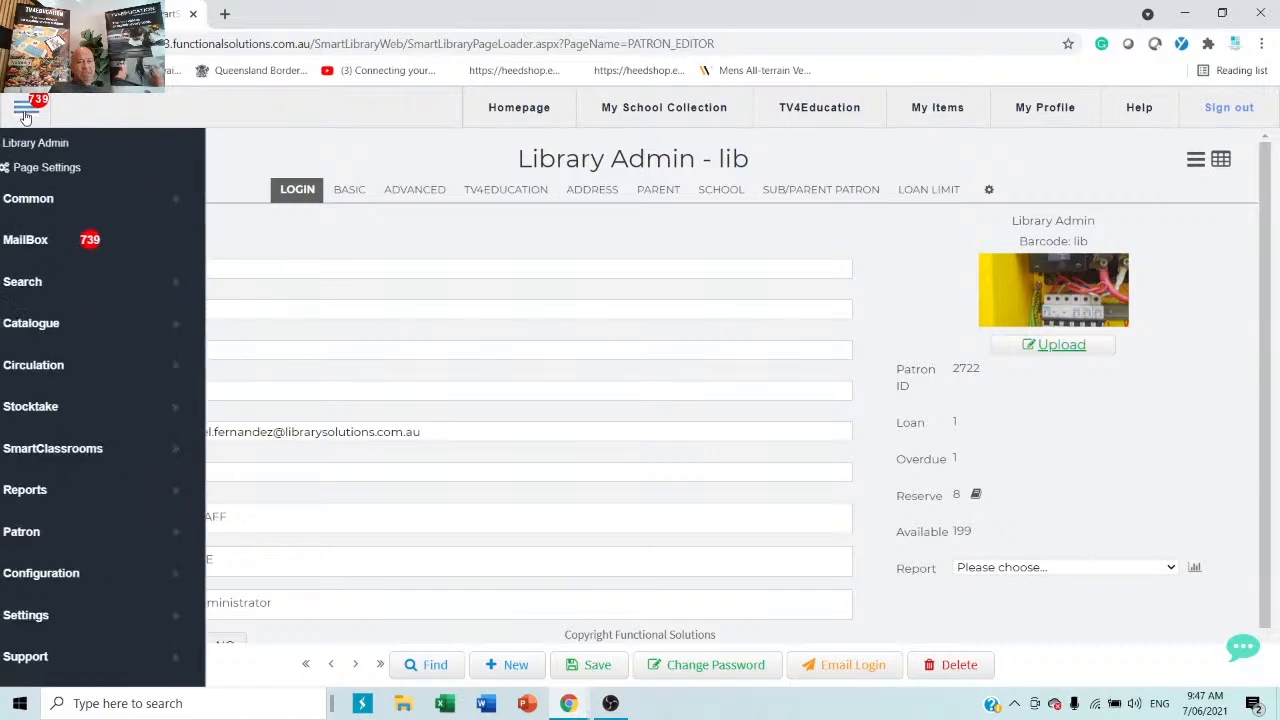
mouse_move(94, 583)
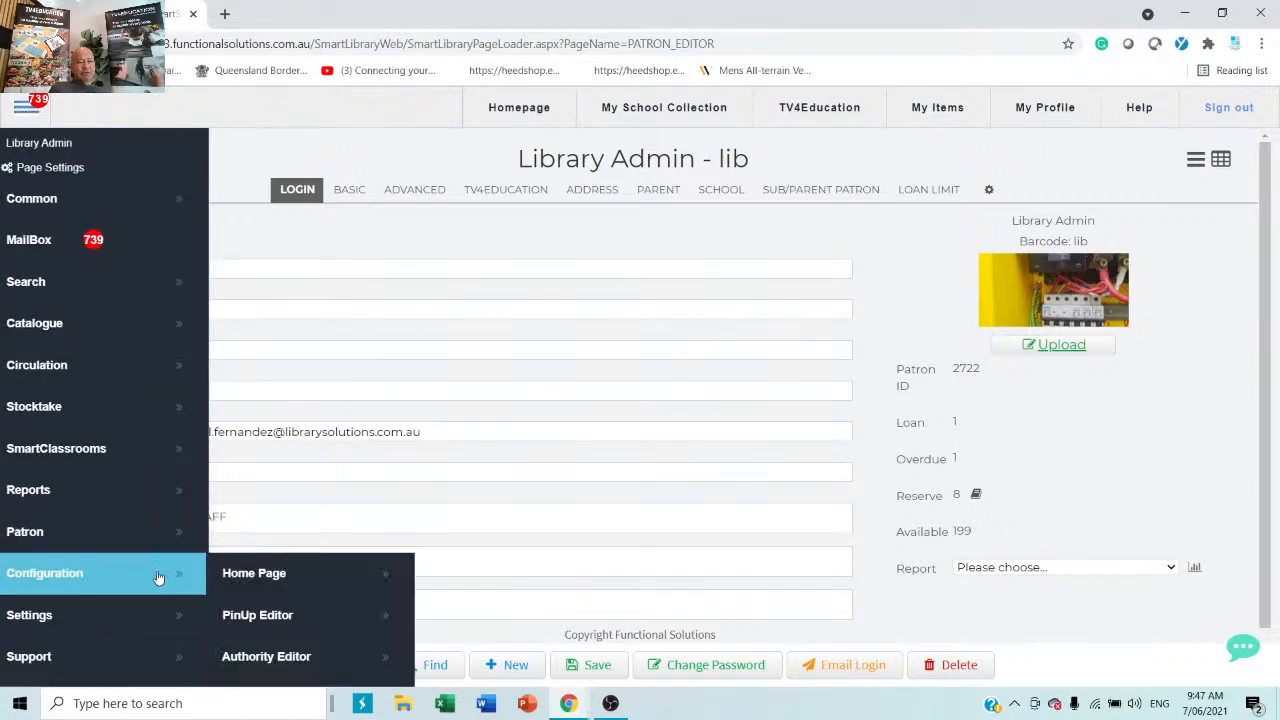
left_click(295, 664)
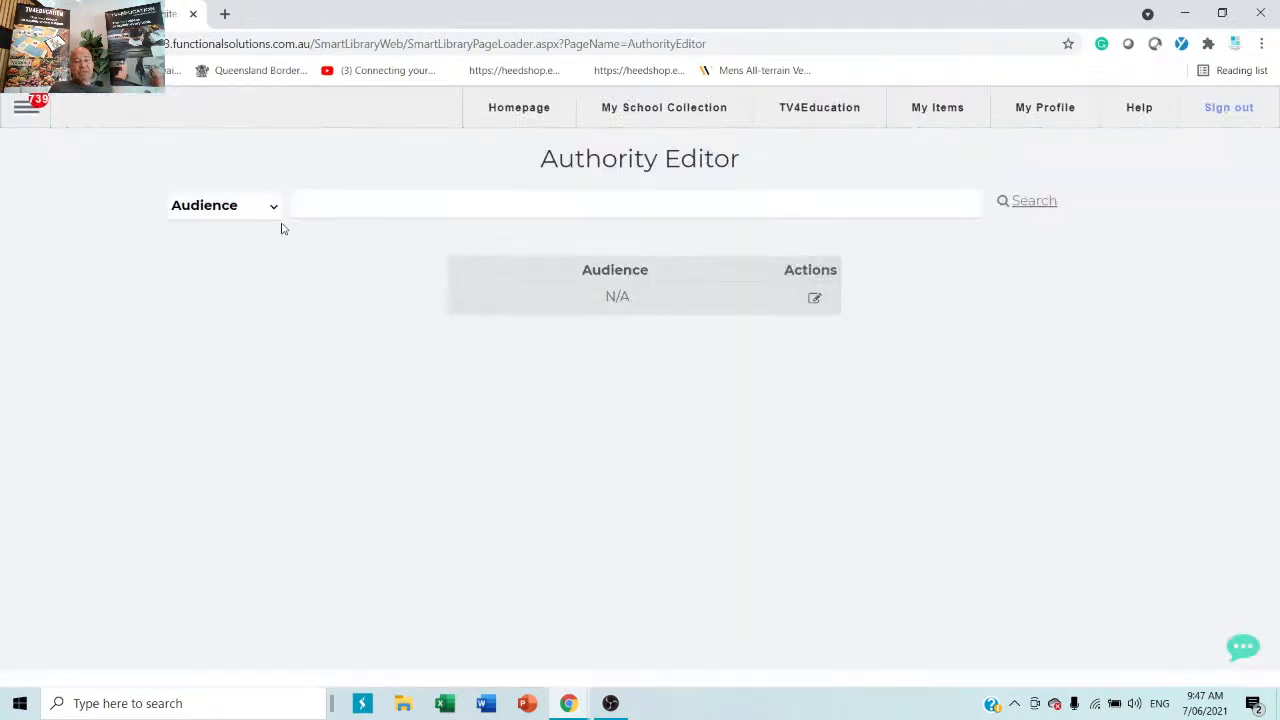
left_click(274, 207)
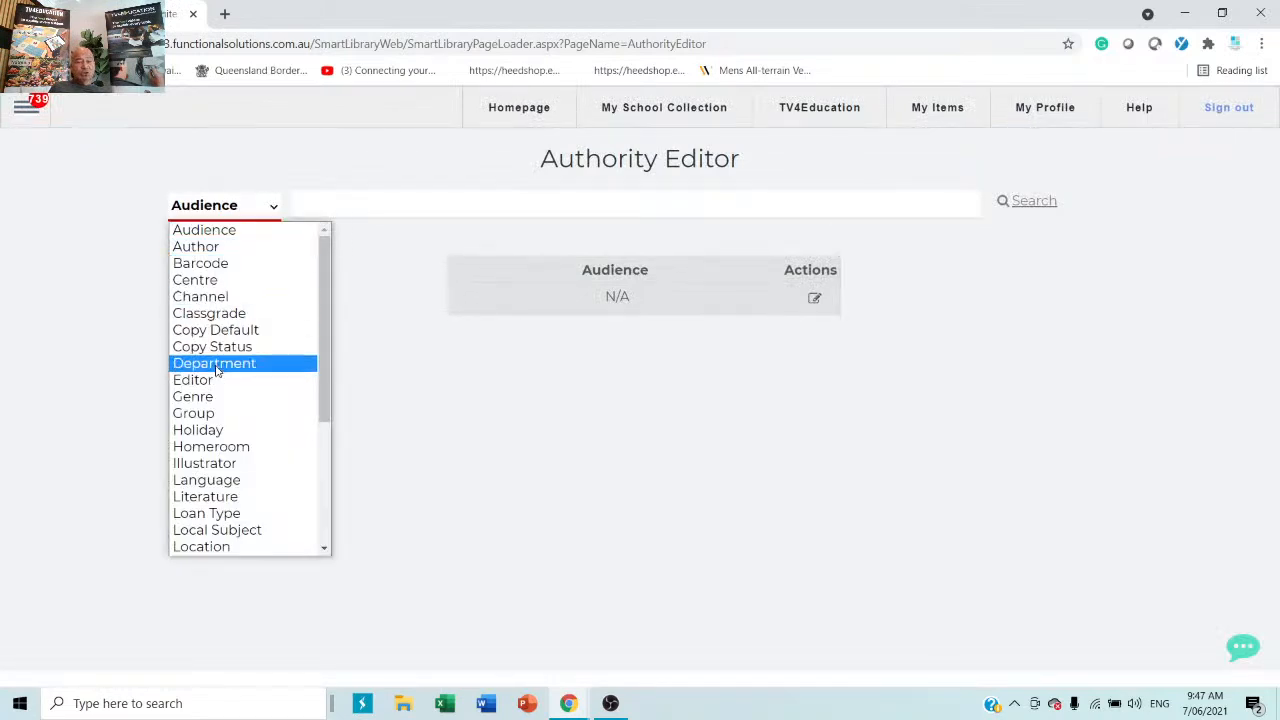
left_click(229, 514)
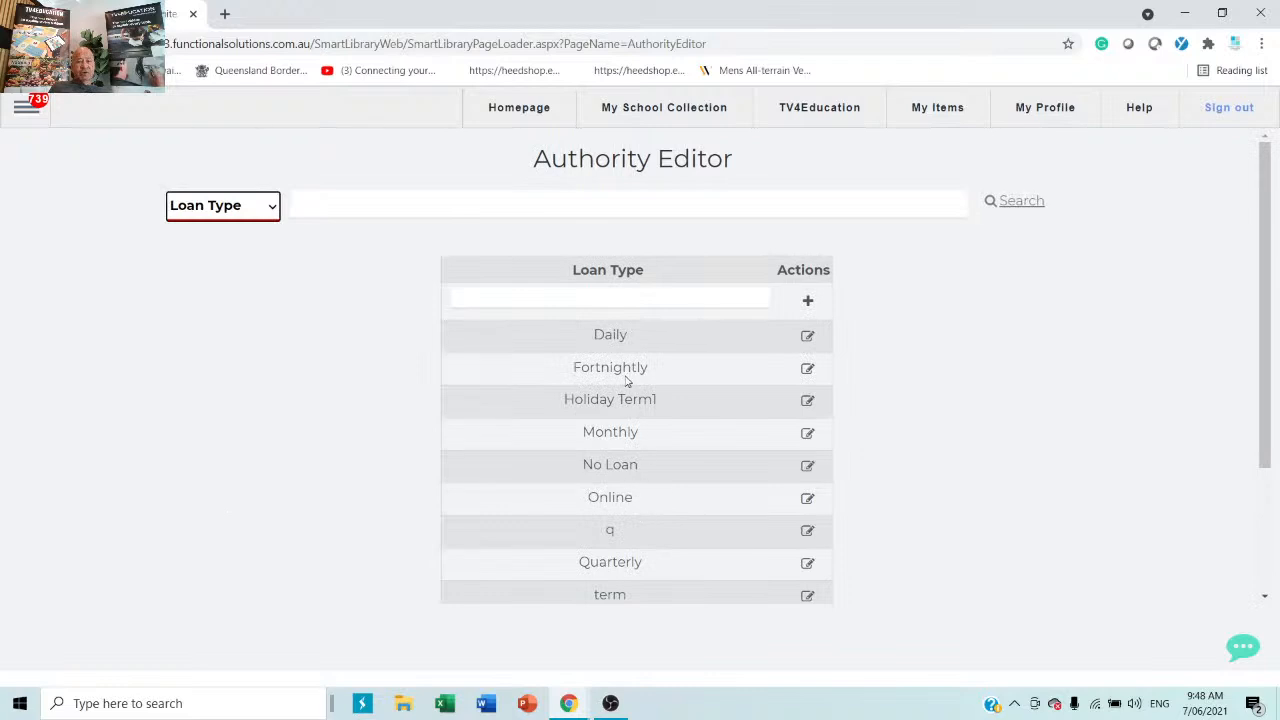
Look through the loan types, inspect the Fortnightly entry's loan period and close the entry.
scroll(626, 394, "down", 2)
scroll(627, 400, "up", 1)
scroll(627, 401, "up", 1)
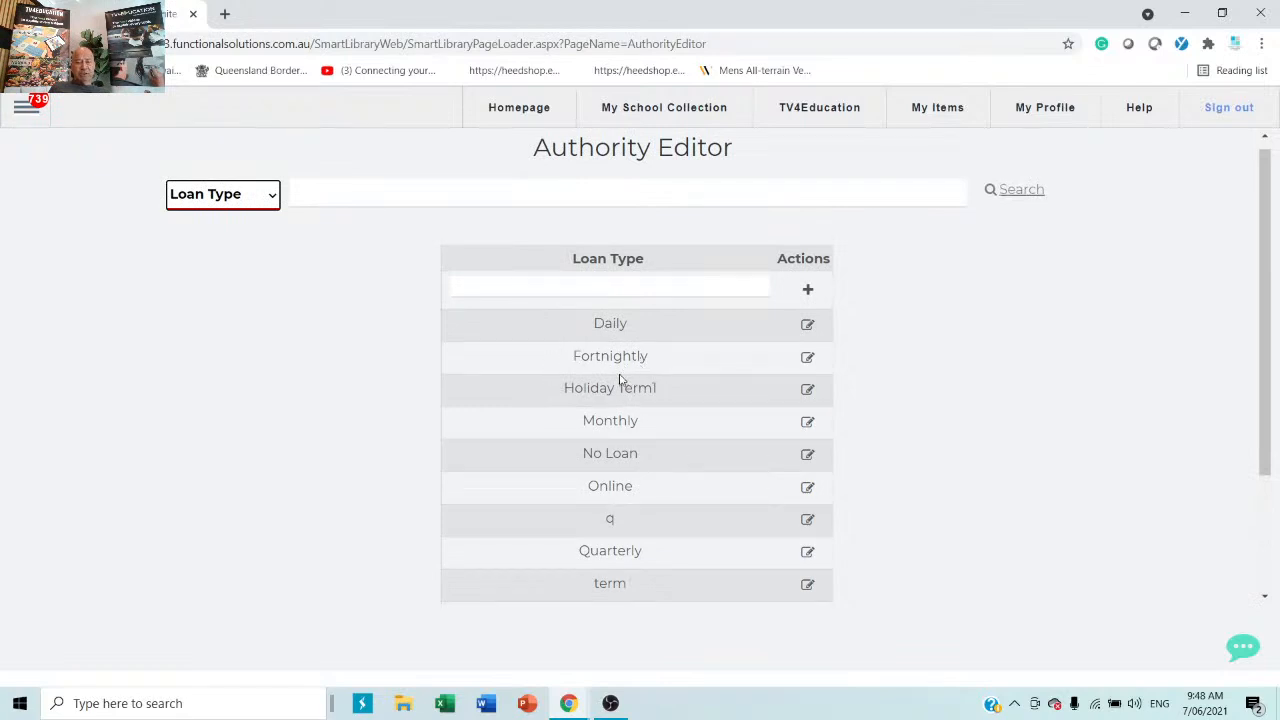
scroll(612, 580, "down", 1)
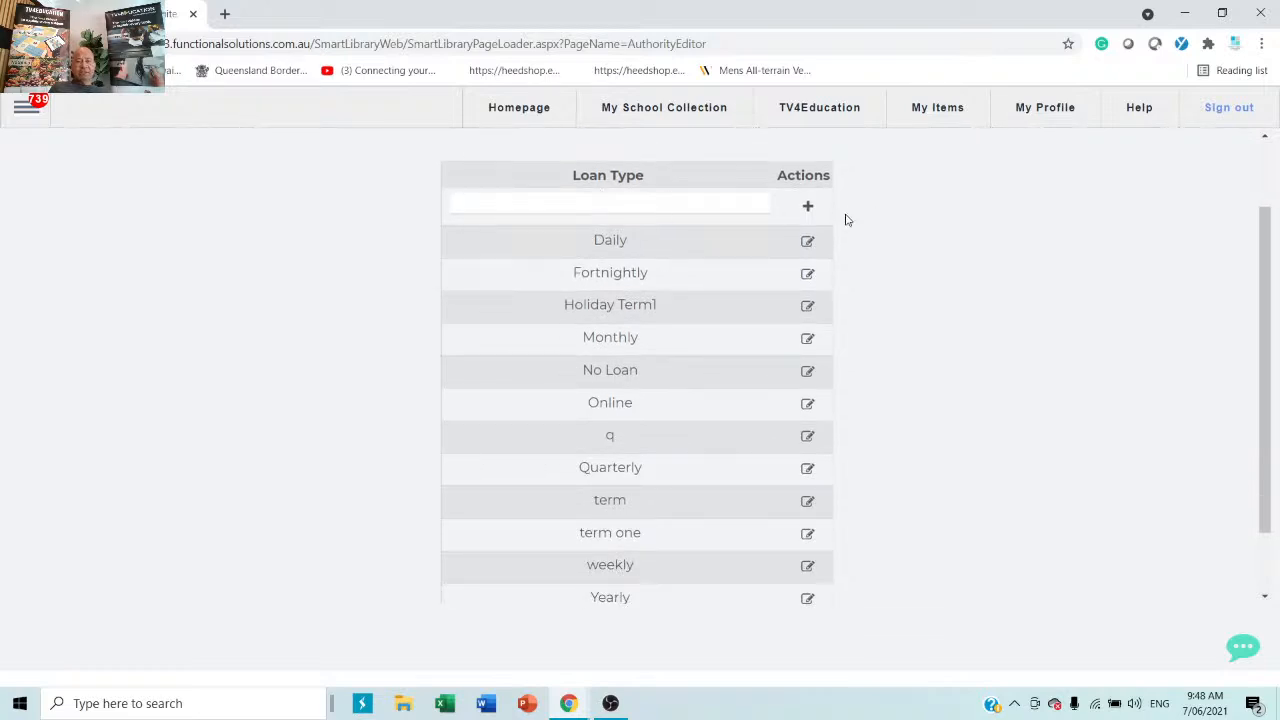
left_click(808, 275)
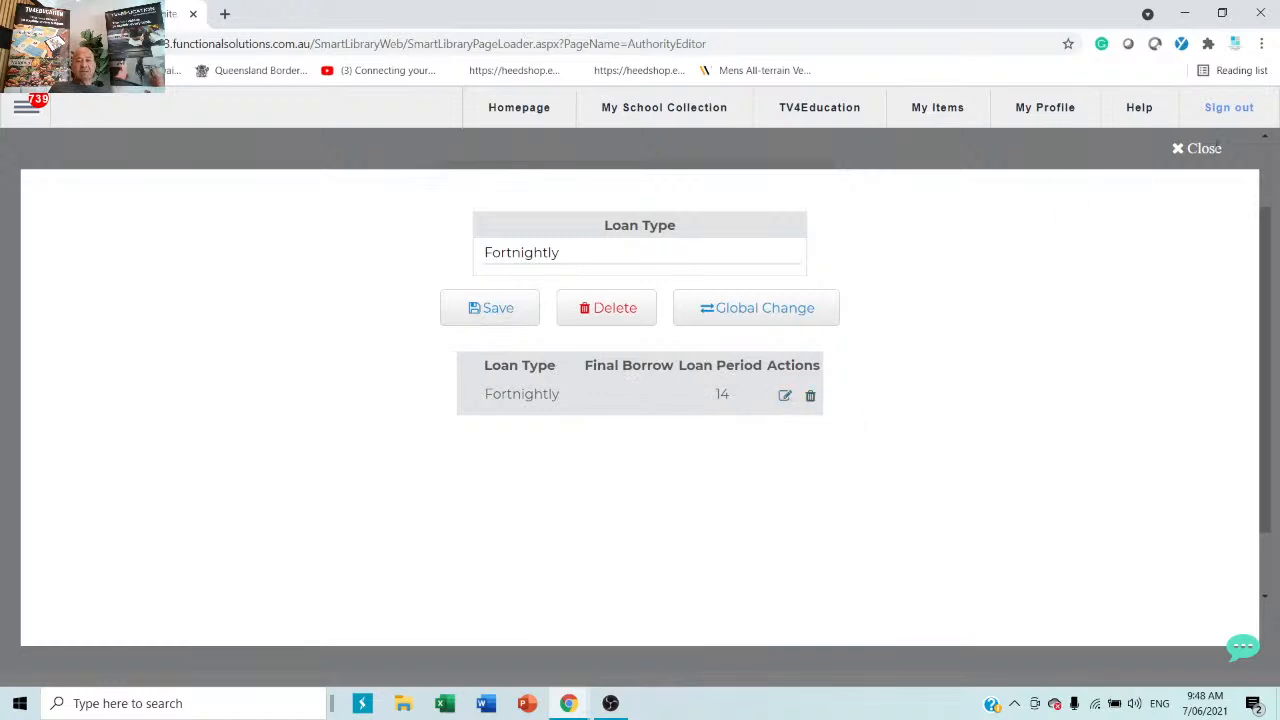
left_click(1210, 148)
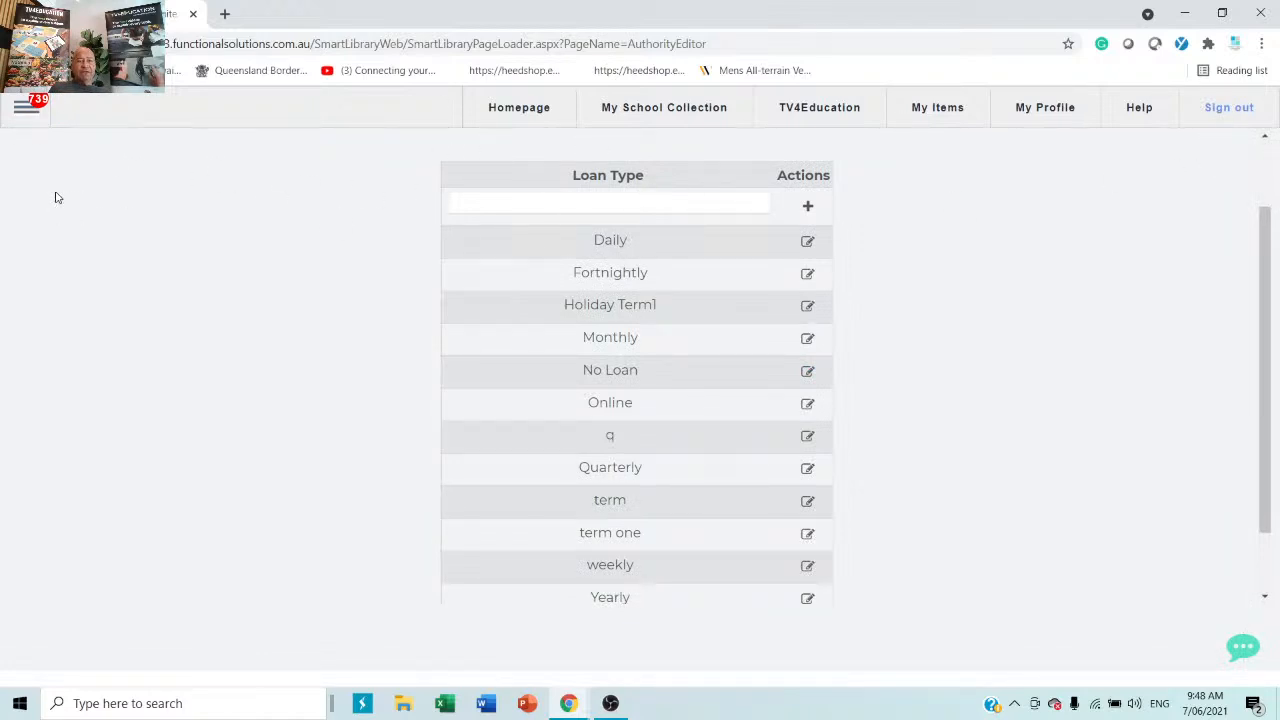
Go to My School Collection, and from there open the catalogue editor.
left_click(684, 110)
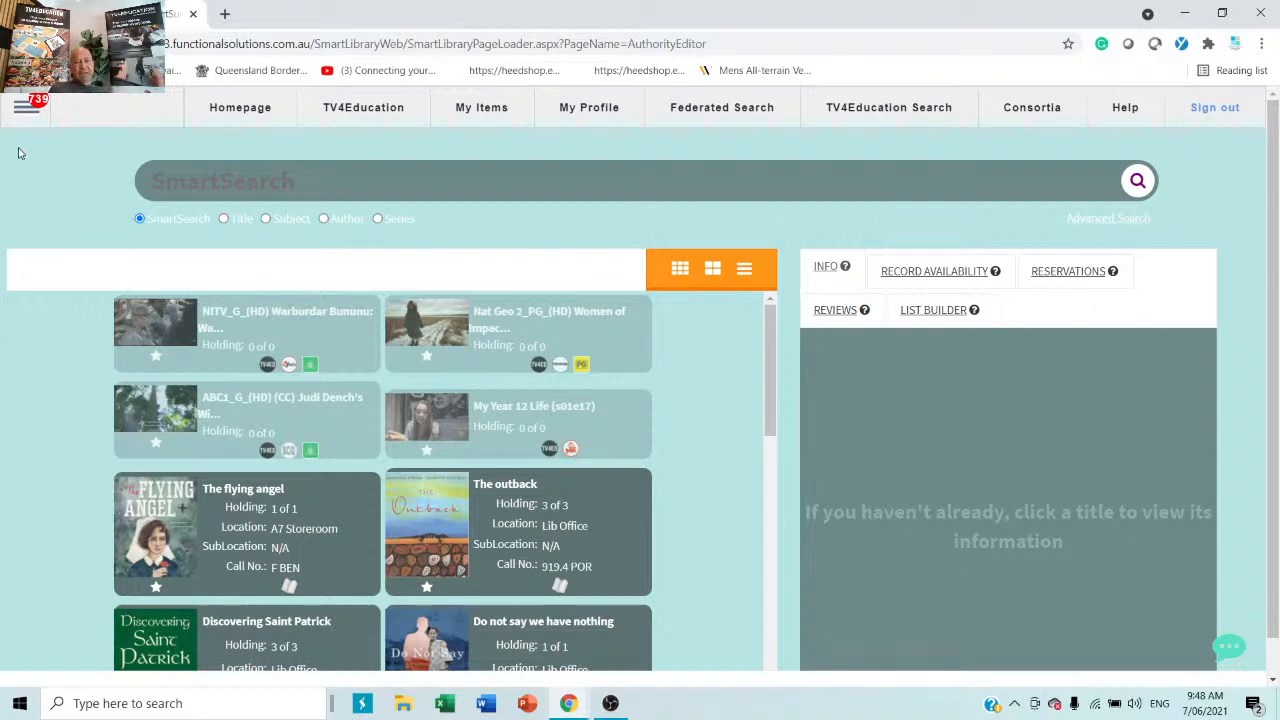
left_click(28, 110)
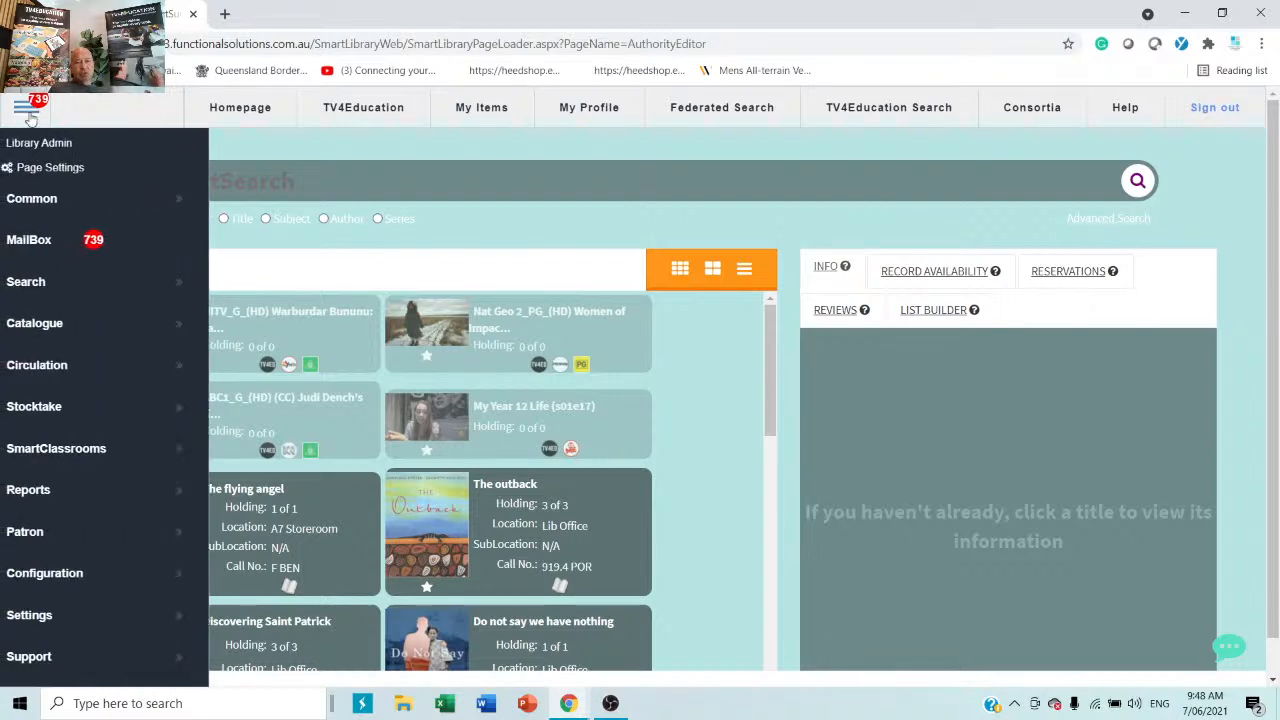
left_click(95, 330)
left_click(355, 326)
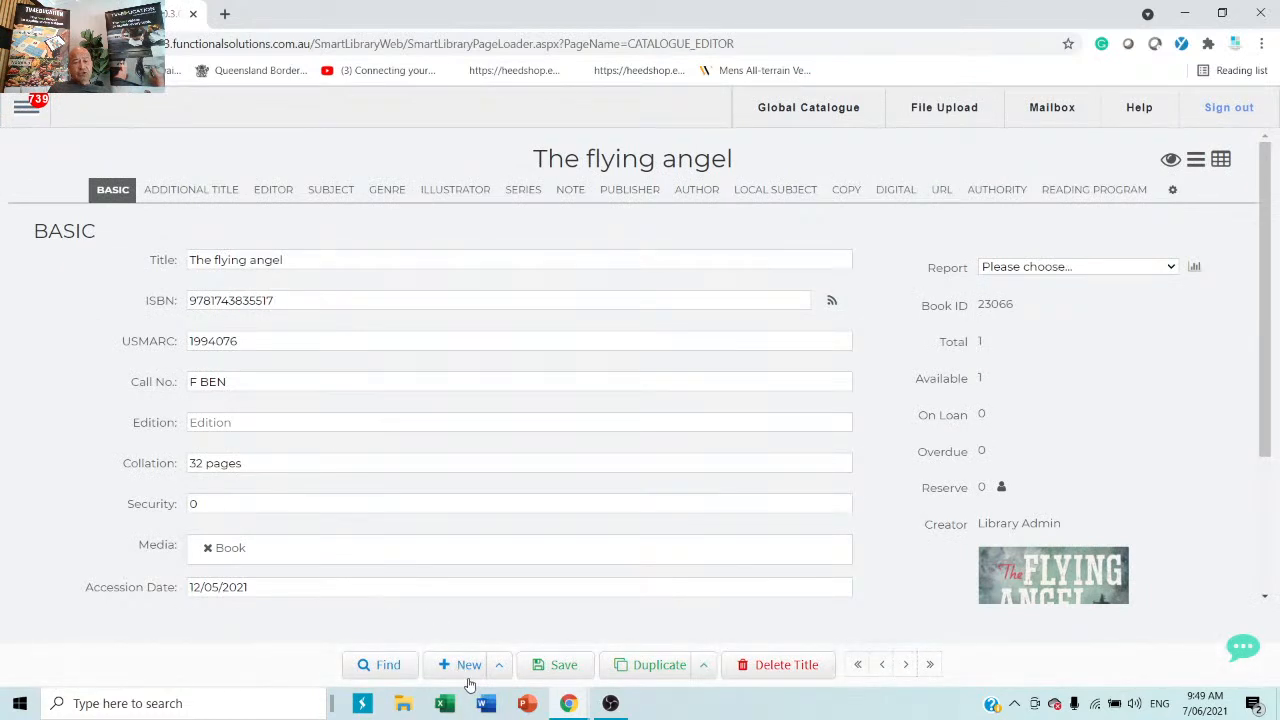
Start a new blank catalogue title and look over its Basic fields.
left_click(454, 677)
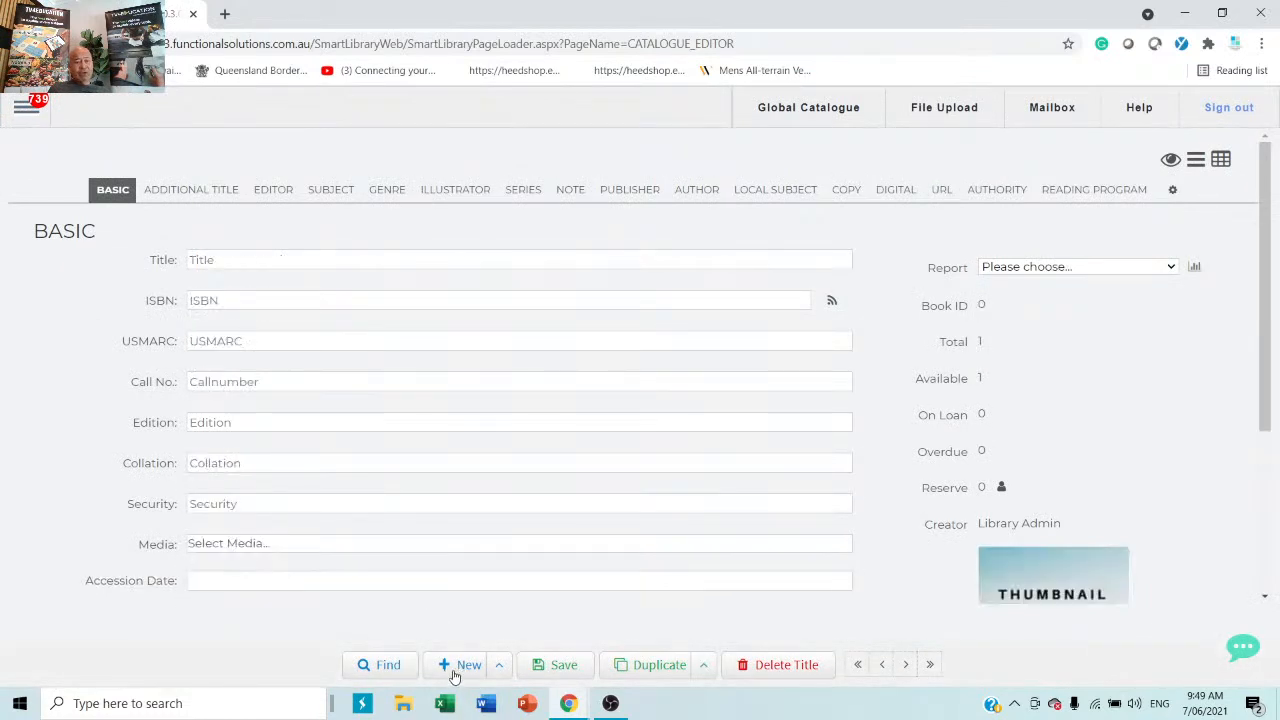
scroll(270, 449, "down", 1)
scroll(270, 449, "down", 3)
scroll(277, 440, "up", 4)
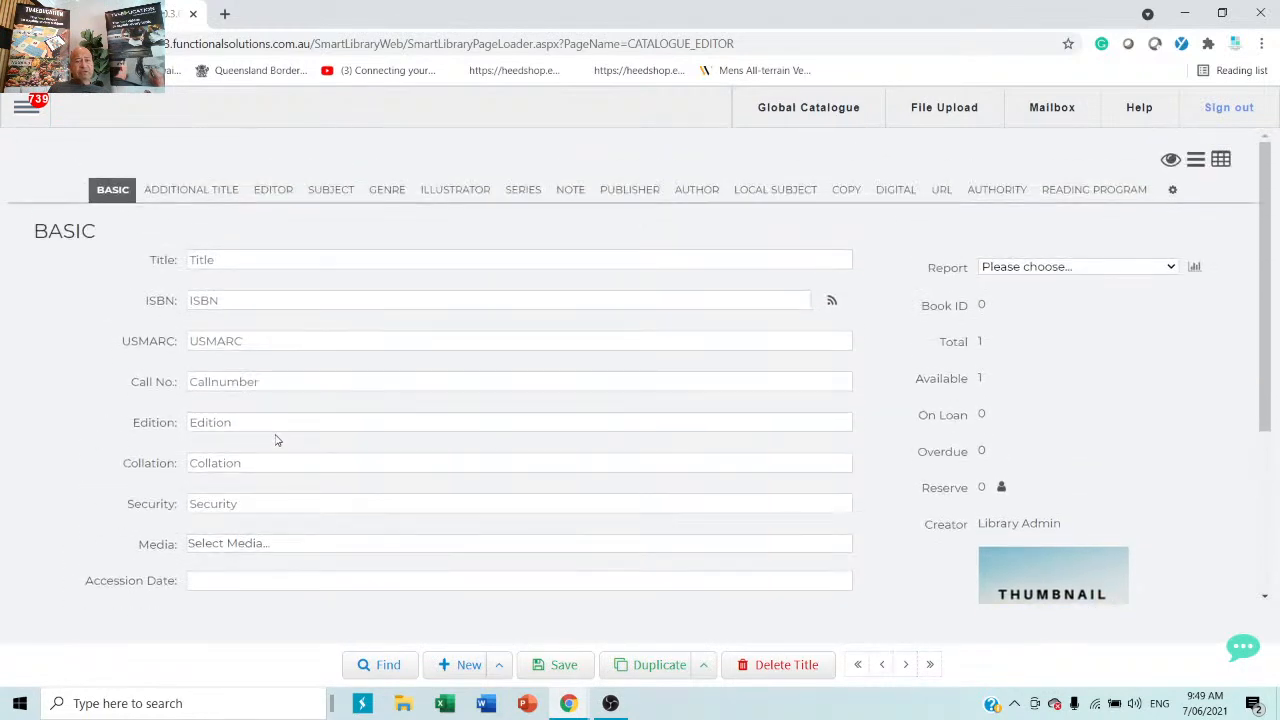
Examine the new title's Additional Title, Subject, Genre, Illustrator, Series, Note, Publisher and Author sections.
left_click(186, 192)
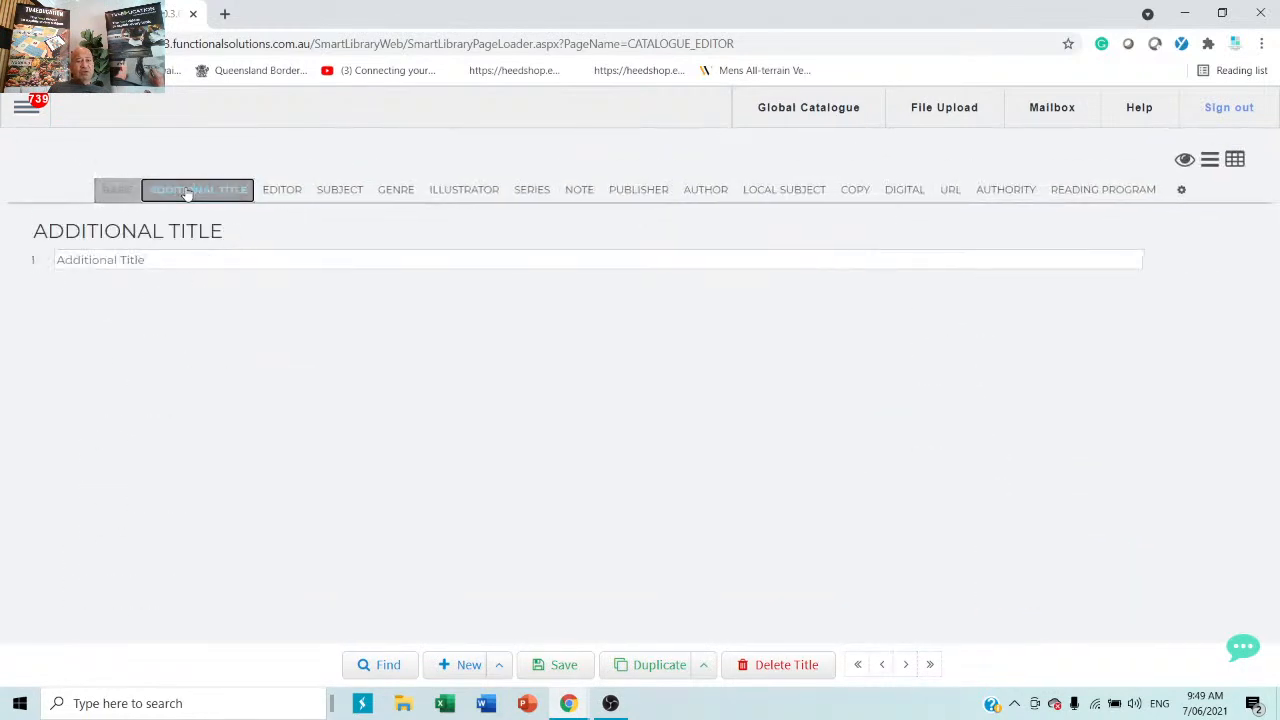
left_click(337, 191)
left_click(394, 190)
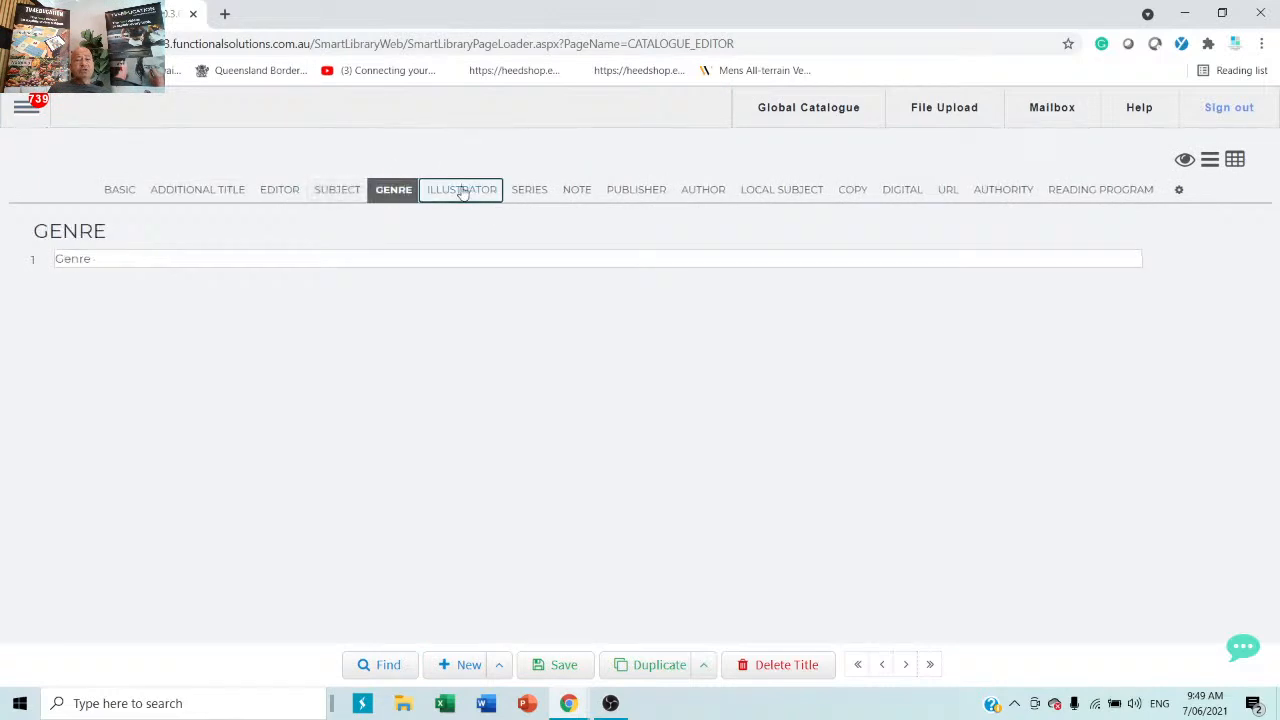
left_click(463, 192)
left_click(522, 194)
left_click(576, 197)
left_click(619, 194)
left_click(695, 195)
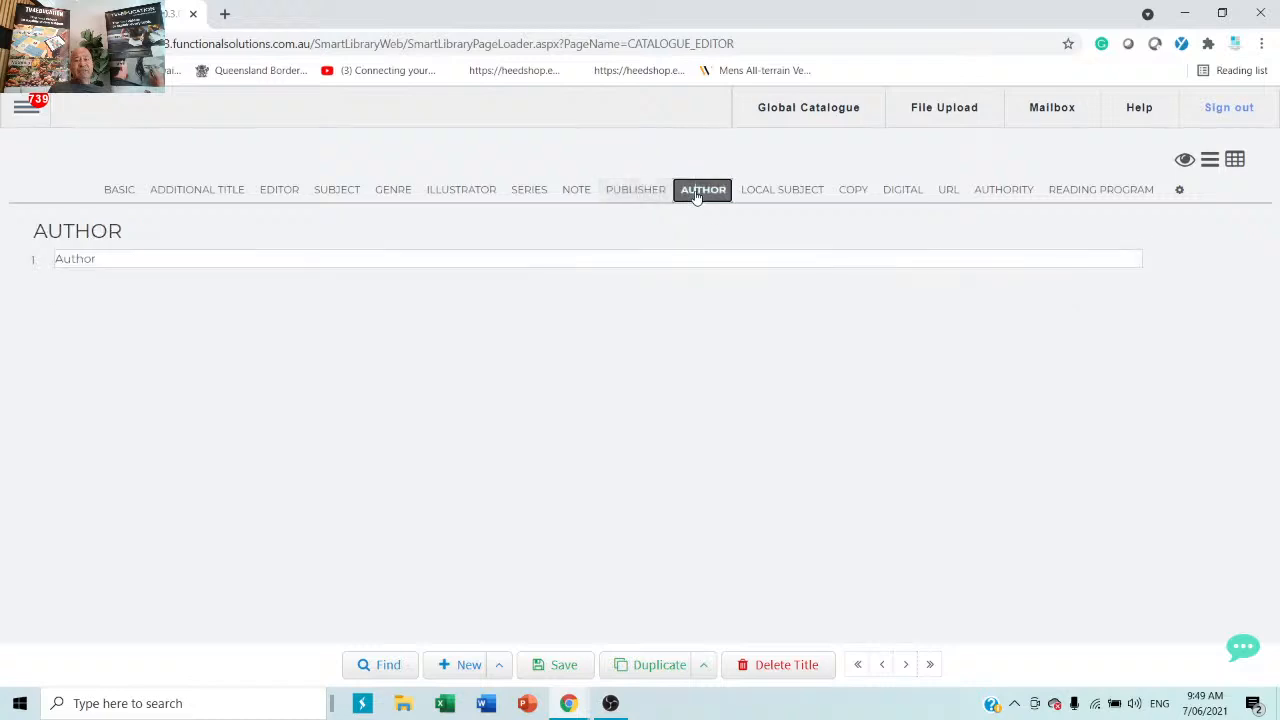
left_click(567, 196)
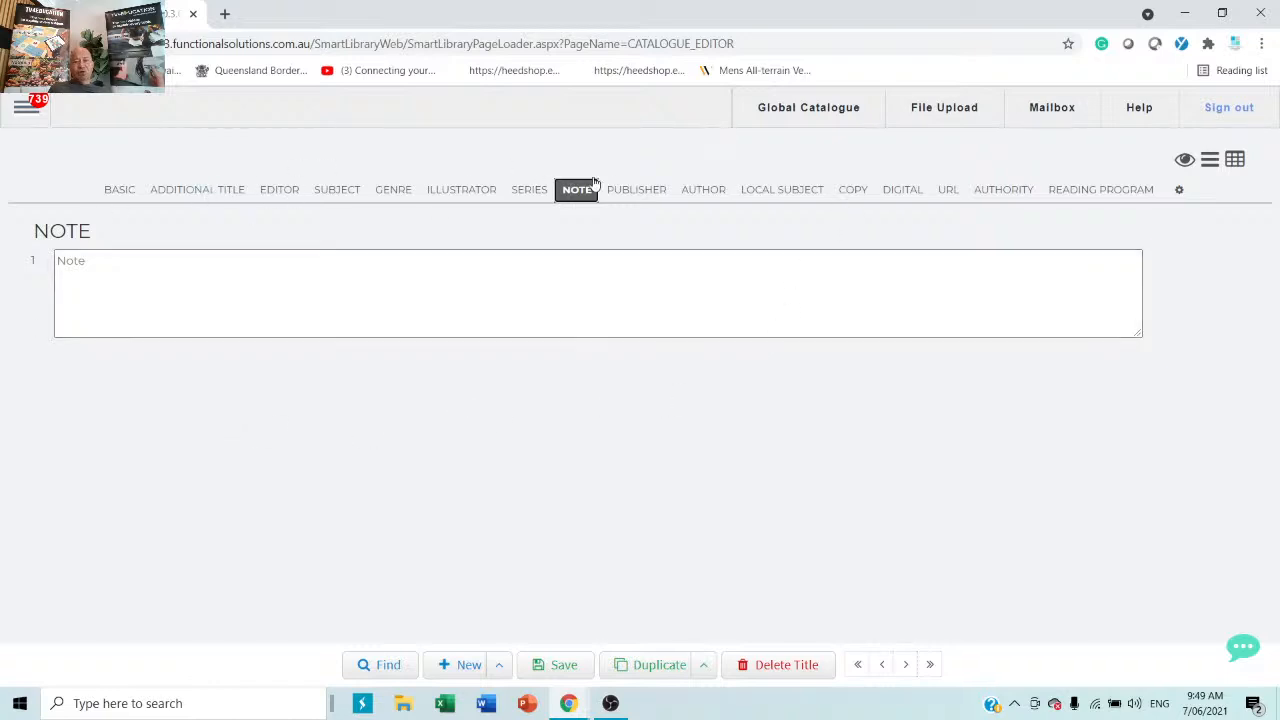
Enter tertert as the barcode of the new title's first copy and expand the copy's additional details.
left_click(853, 192)
left_click(233, 344)
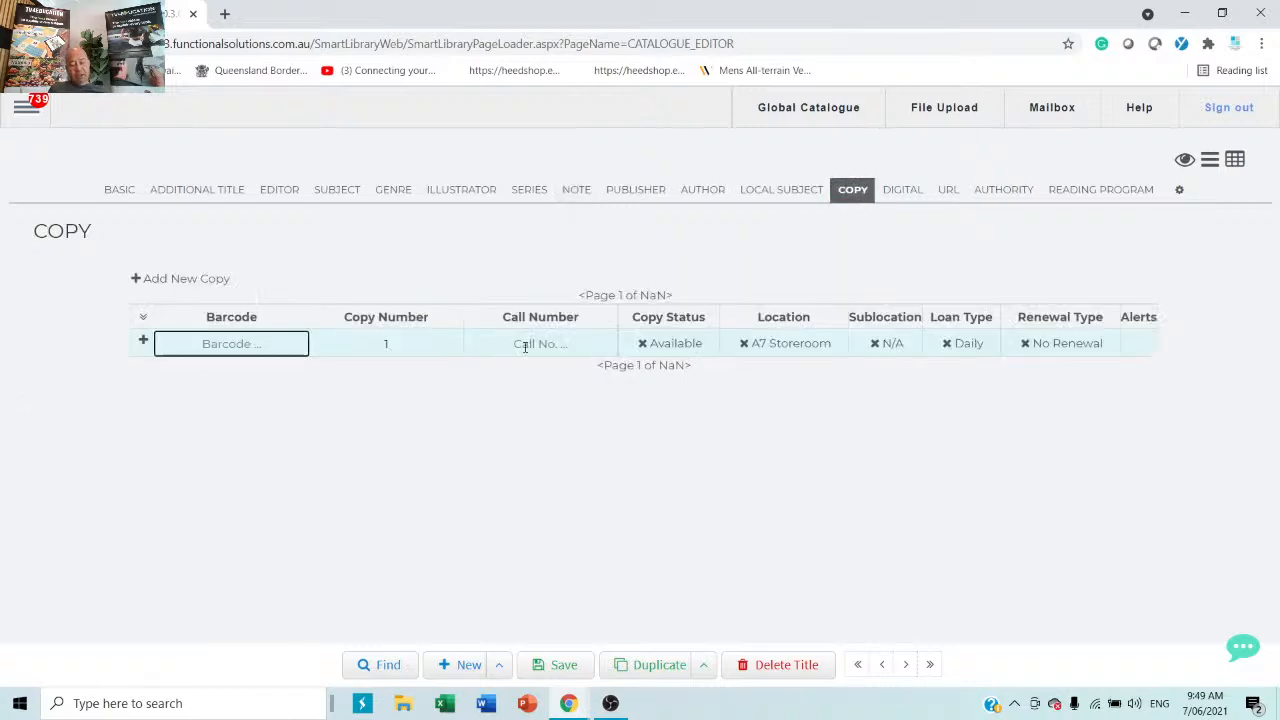
type("tertert")
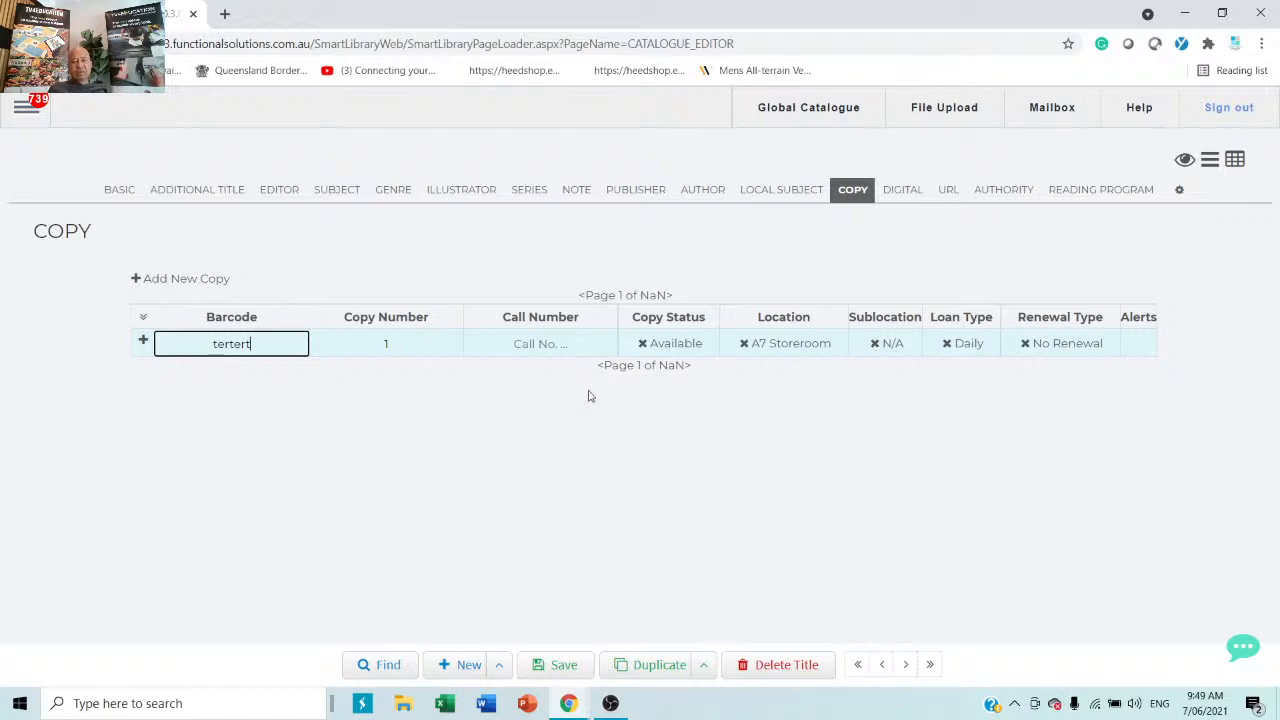
left_click(143, 339)
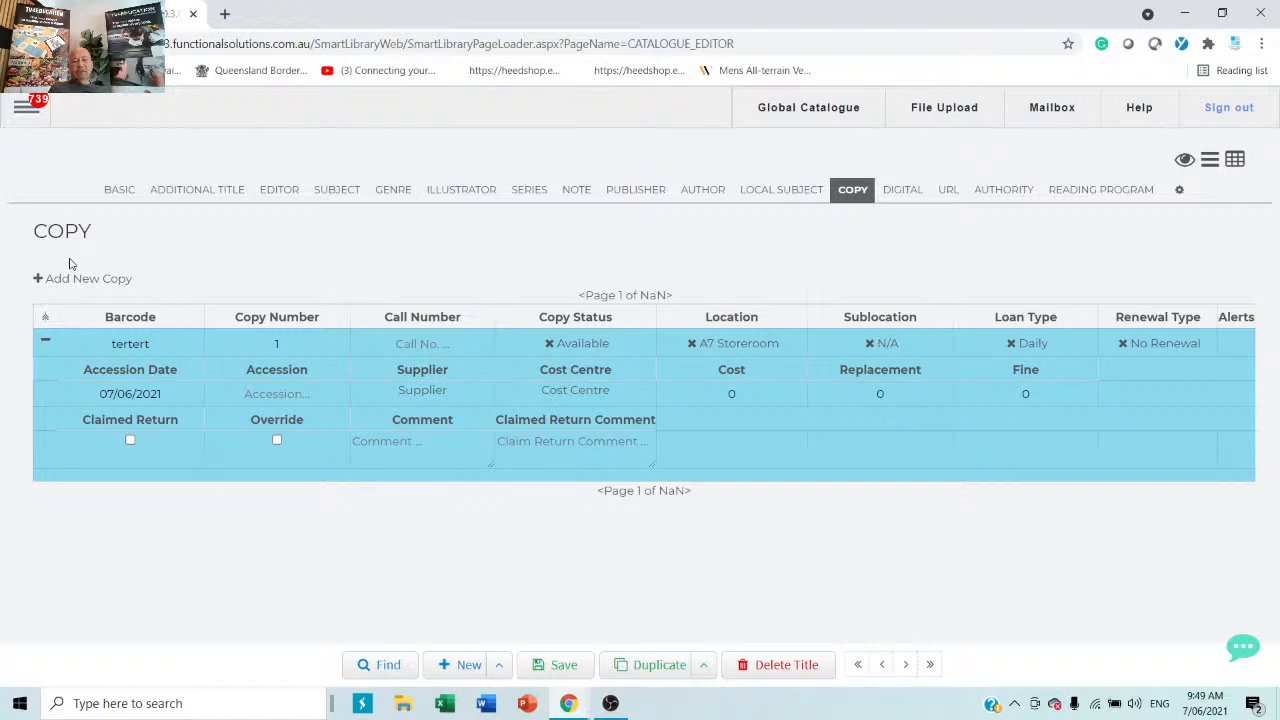
Return to the new title's Basic section and look at the thumbnail upload option without choosing a file.
left_click(117, 191)
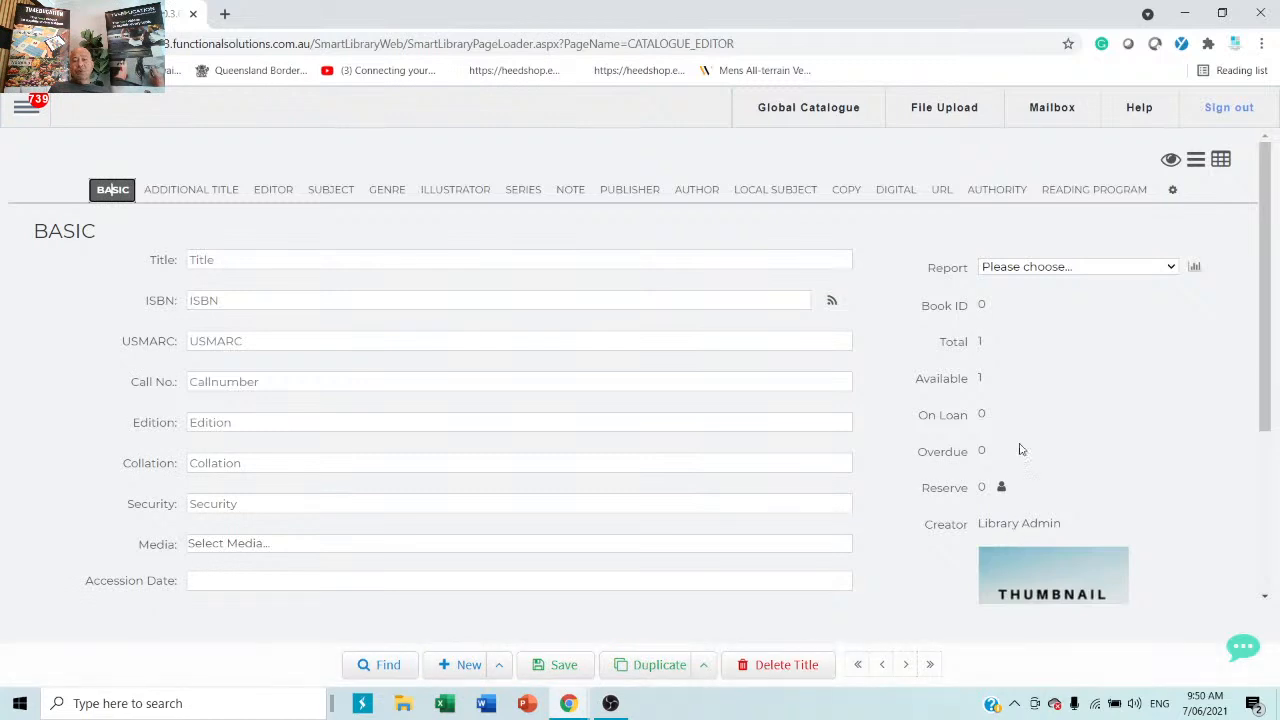
scroll(1041, 414, "down", 3)
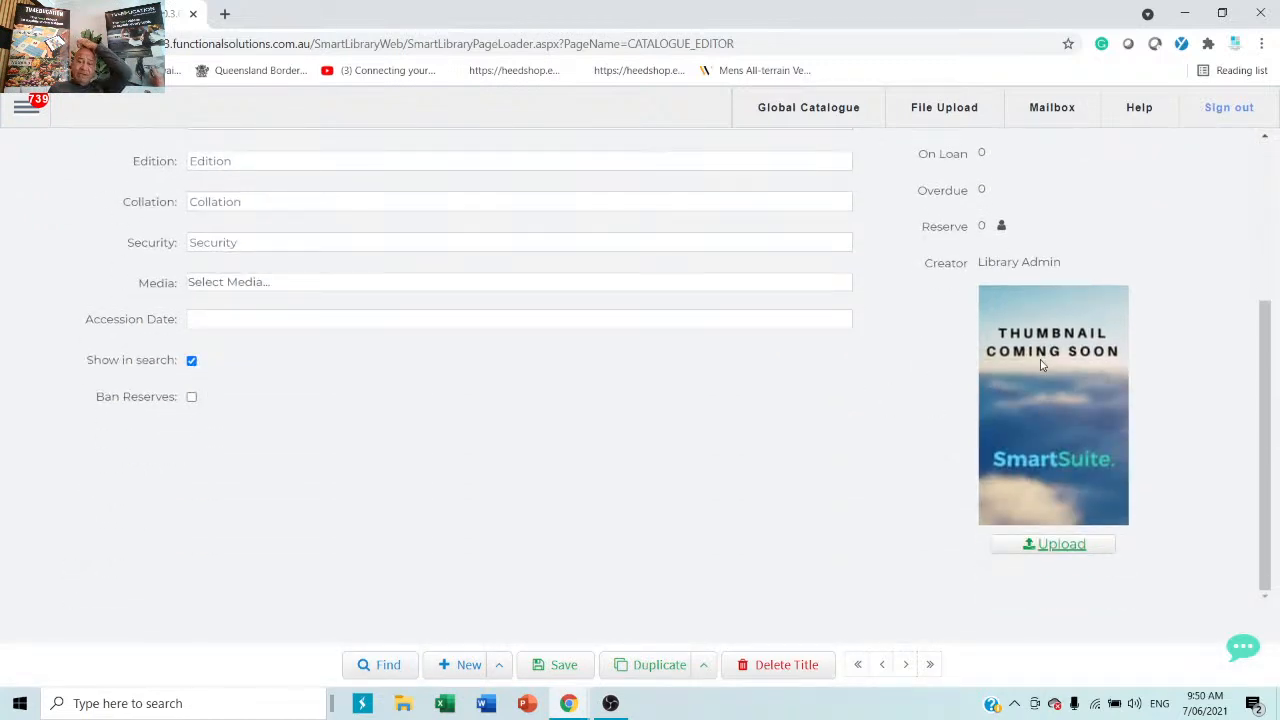
left_click(1043, 546)
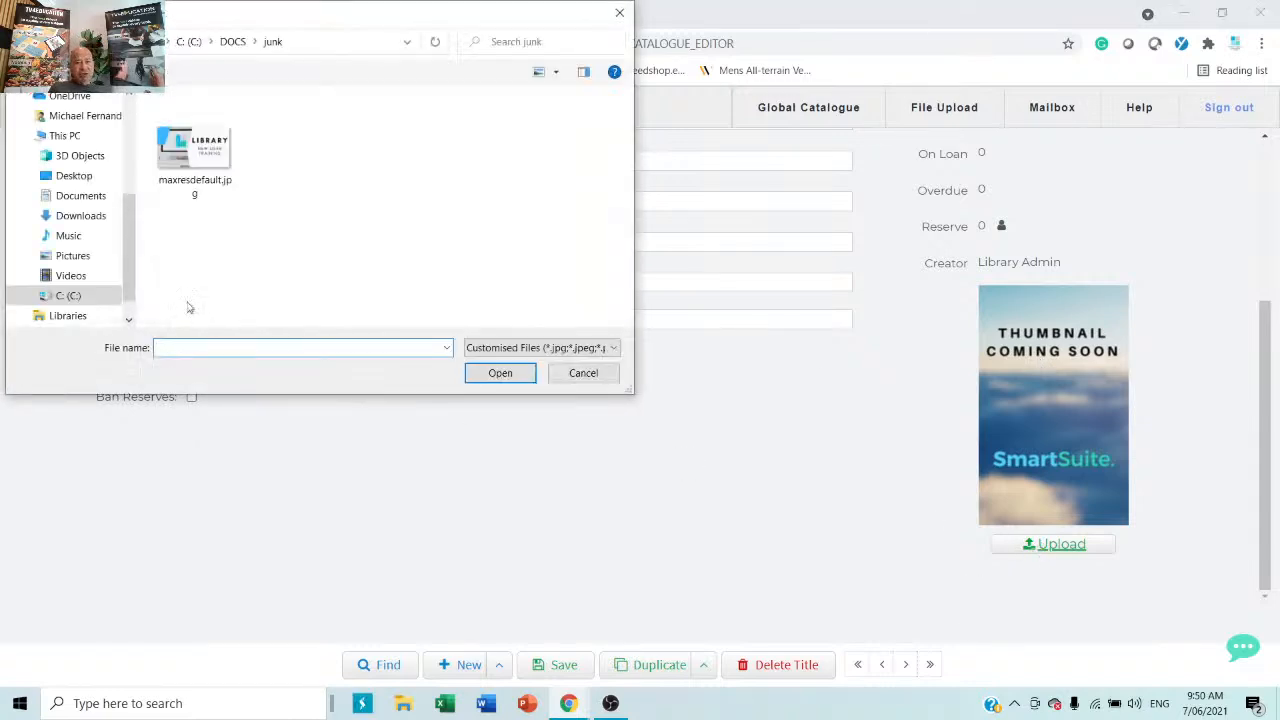
left_click(583, 372)
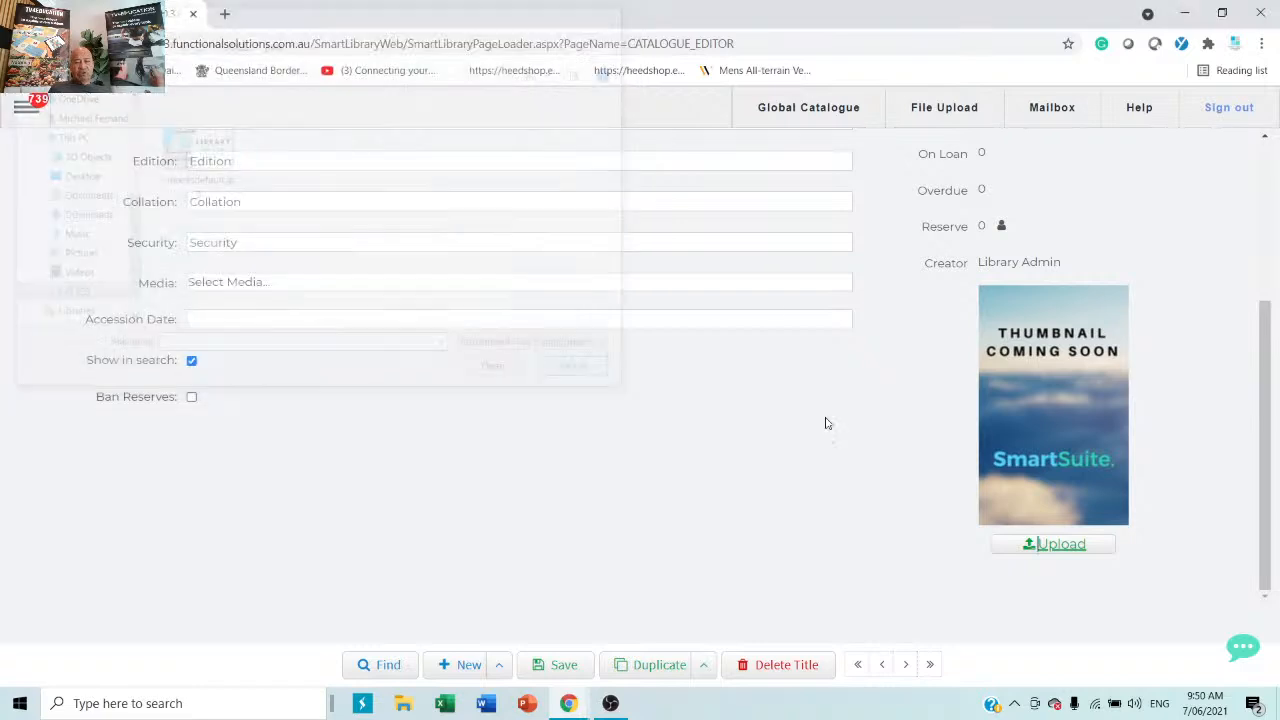
scroll(981, 463, "up", 3)
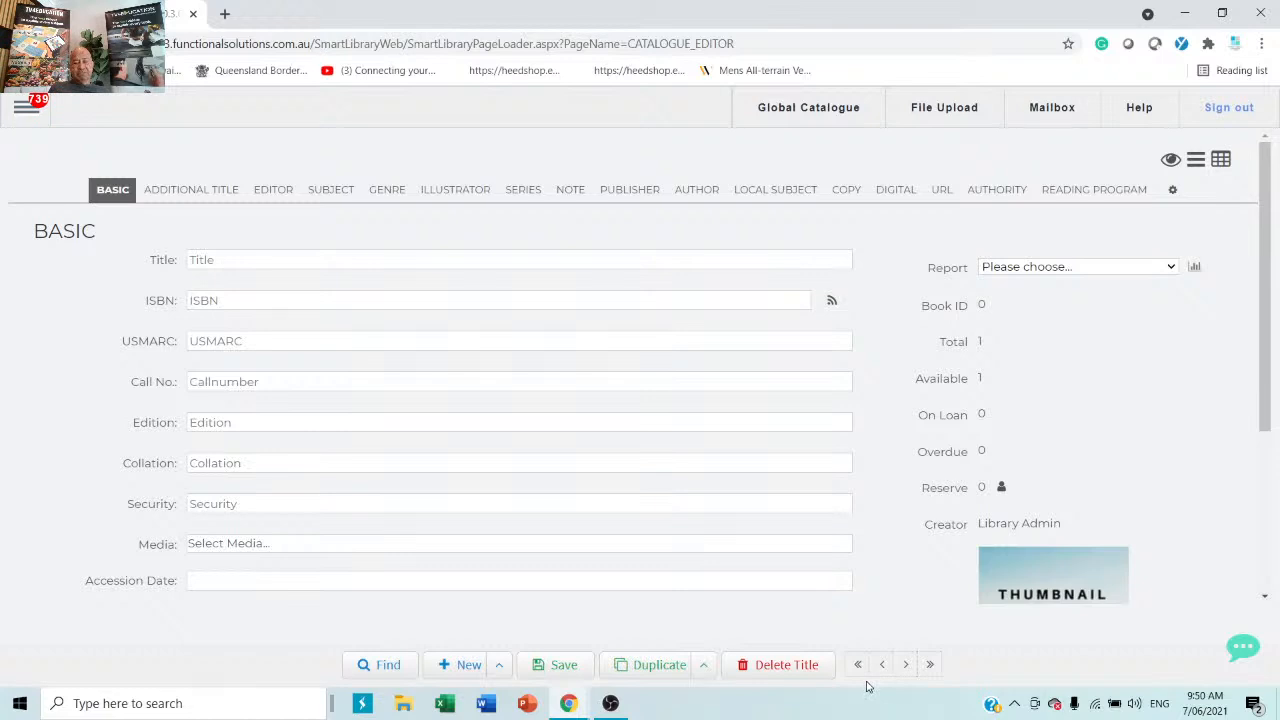
Go to the School's Collection search and run a SmartSearch for dog.
left_click(21, 110)
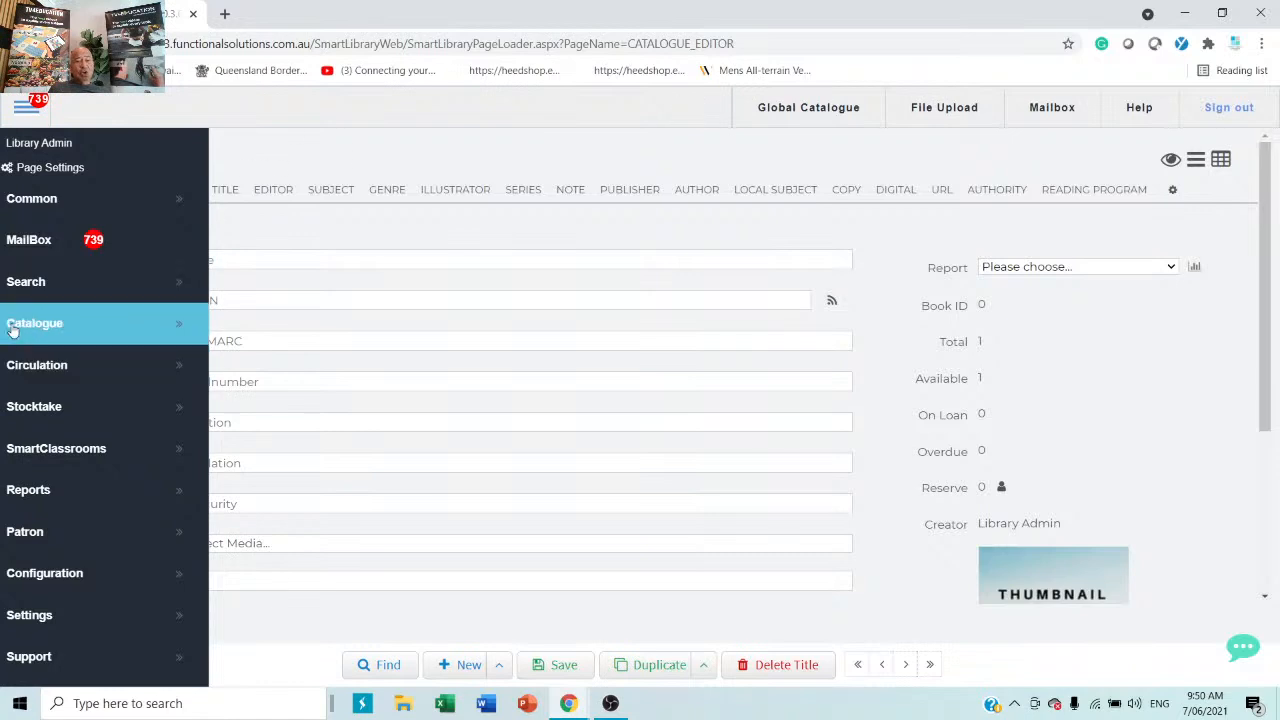
left_click(40, 285)
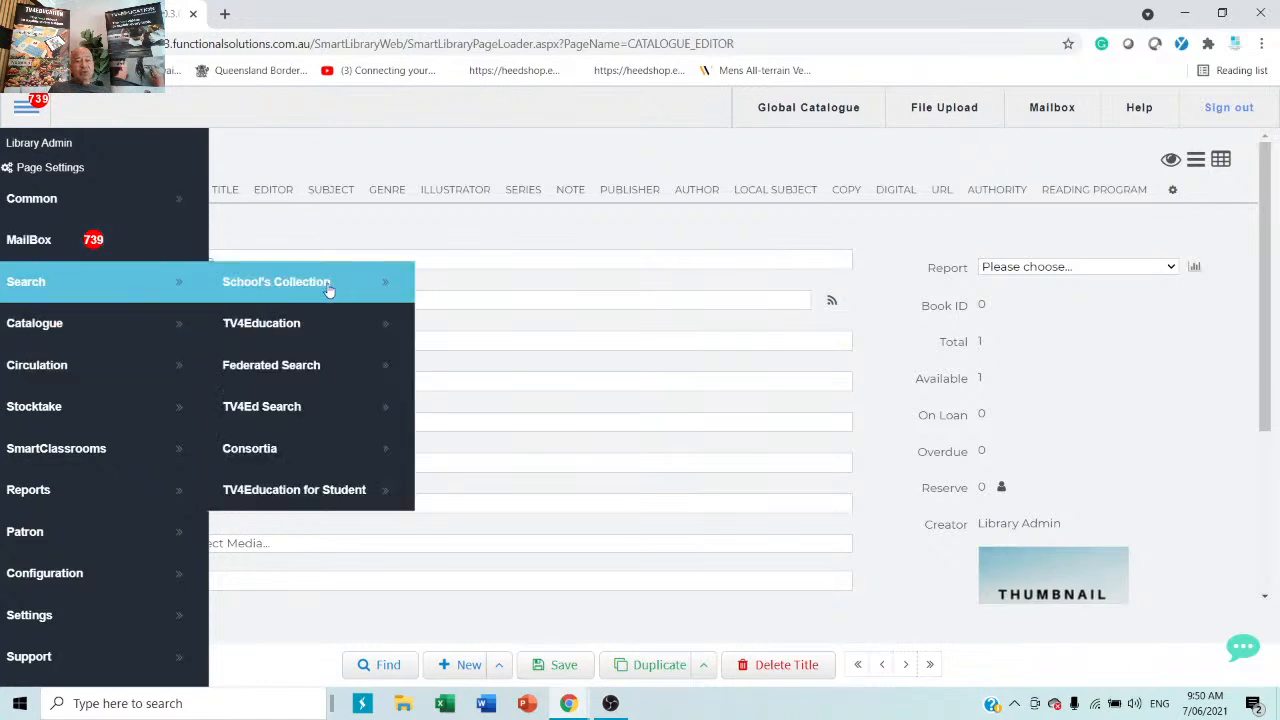
left_click(318, 290)
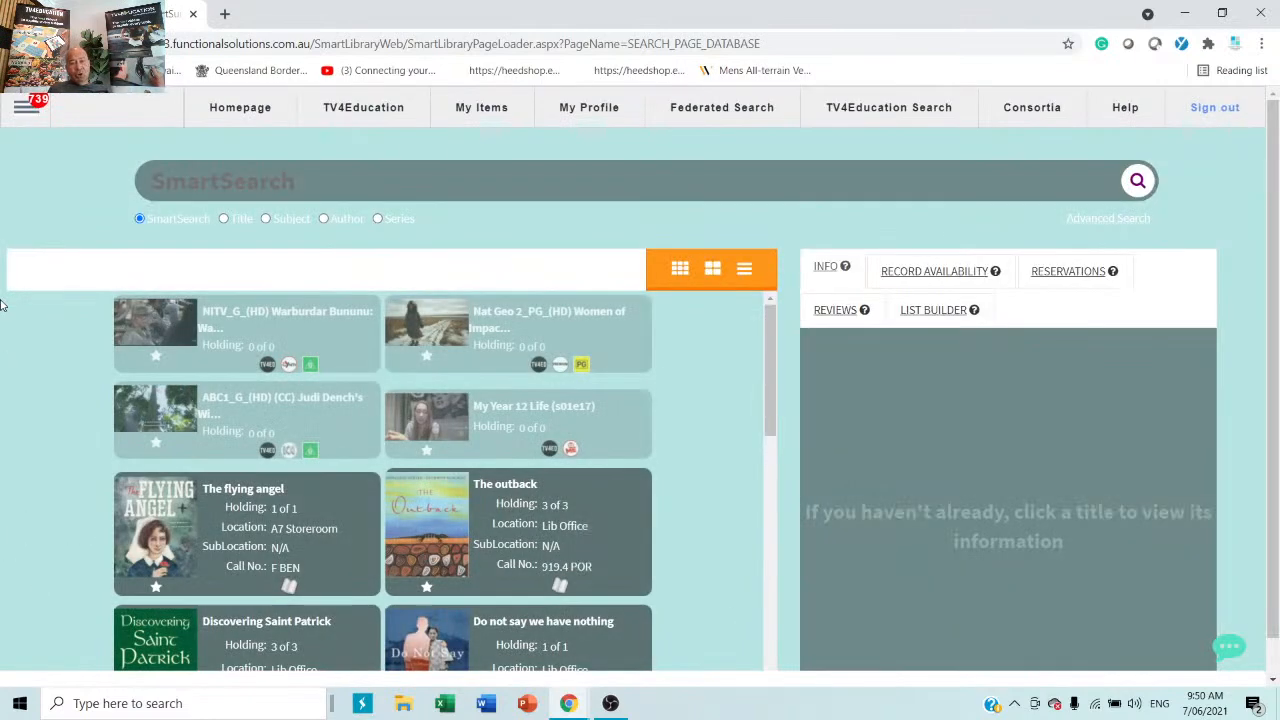
left_click(299, 178)
type("dog")
key("Return")
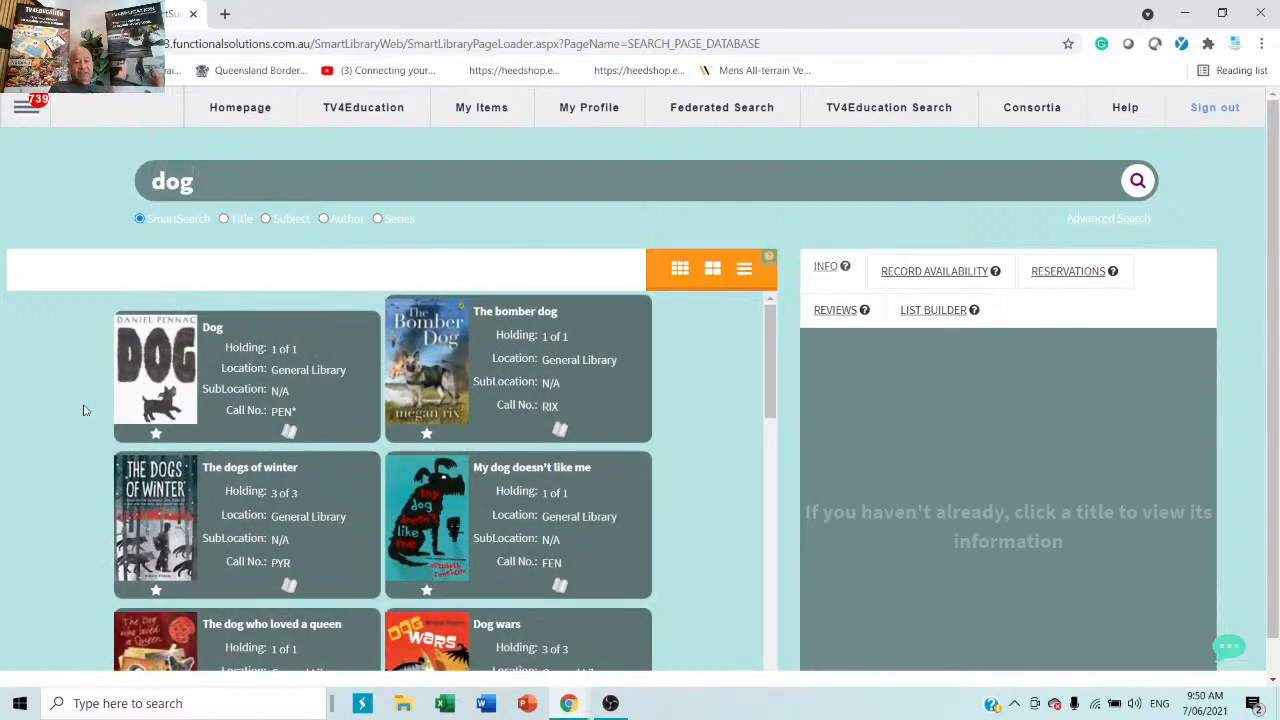
Show the details of My dog doesn't like me and copy its ISBN.
left_click(511, 545)
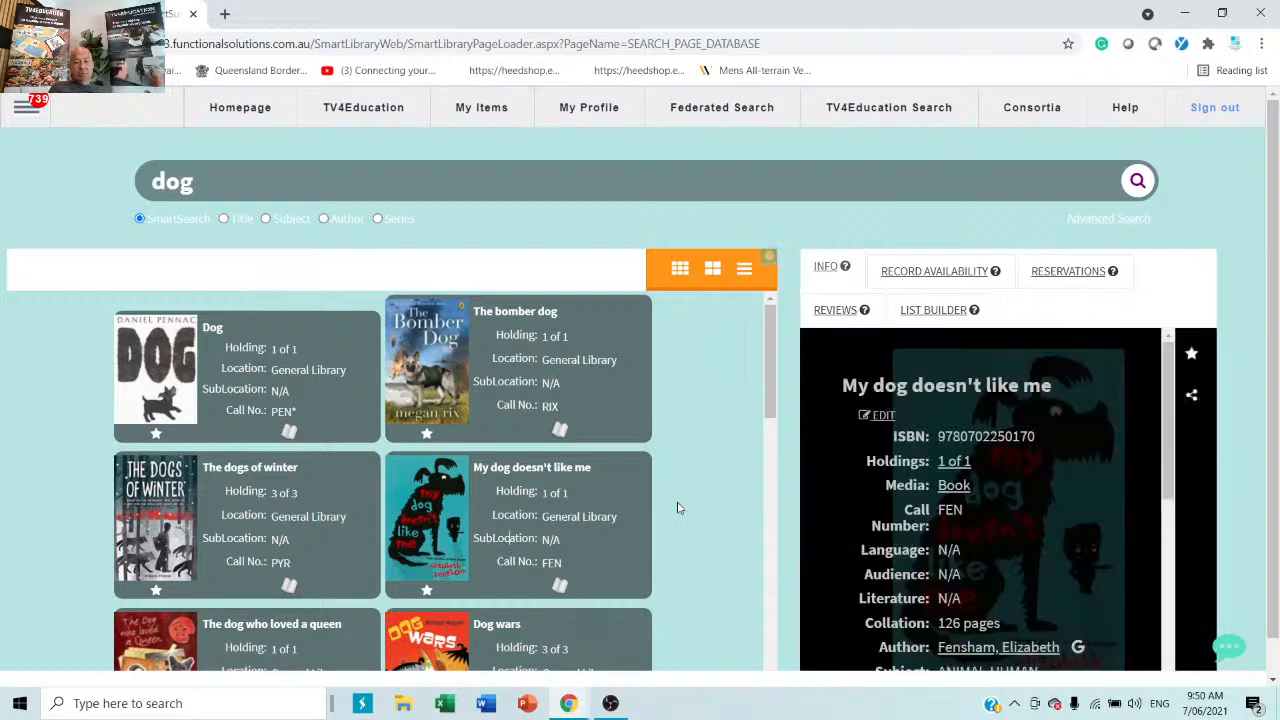
left_click_drag(1038, 440, 927, 436)
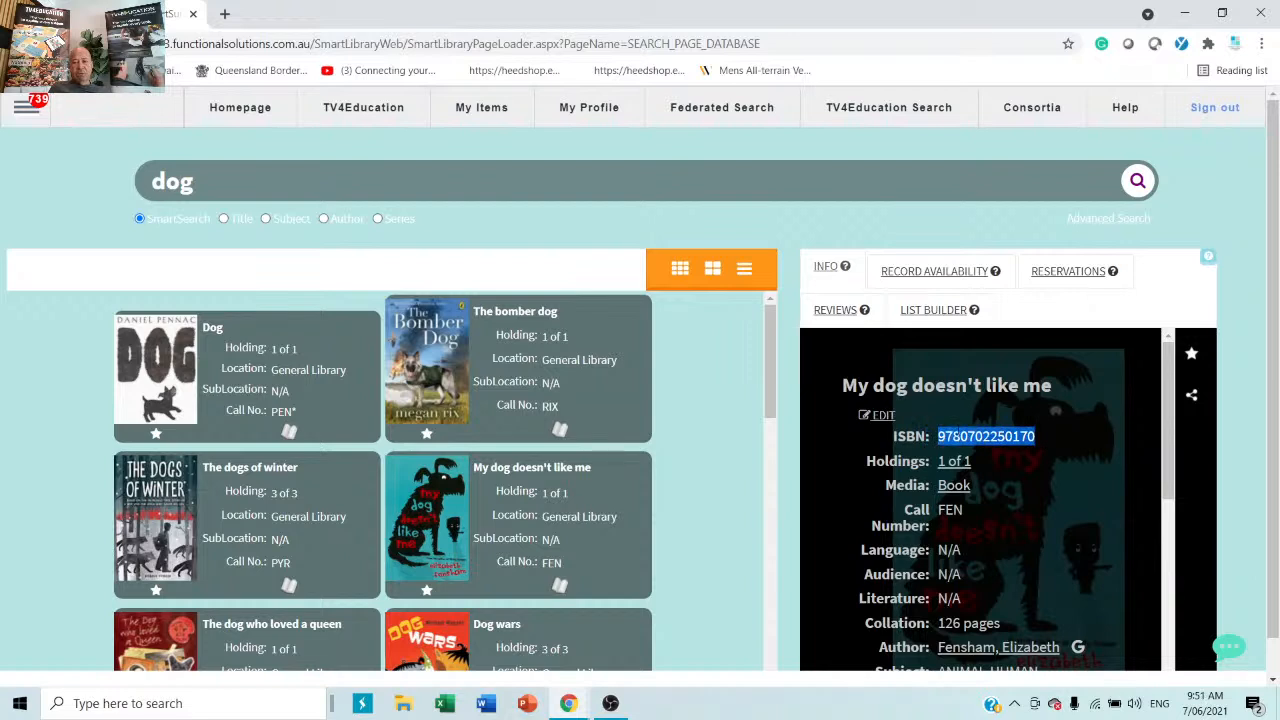
right_click(969, 429)
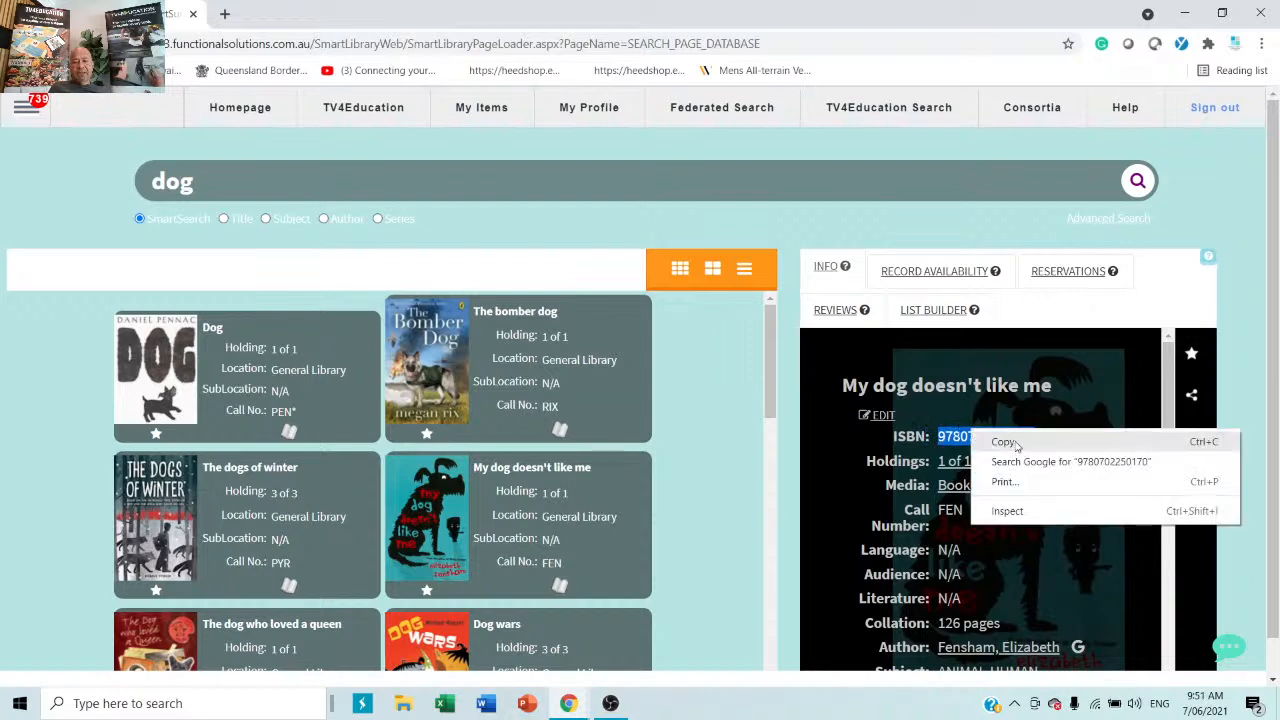
left_click(1015, 437)
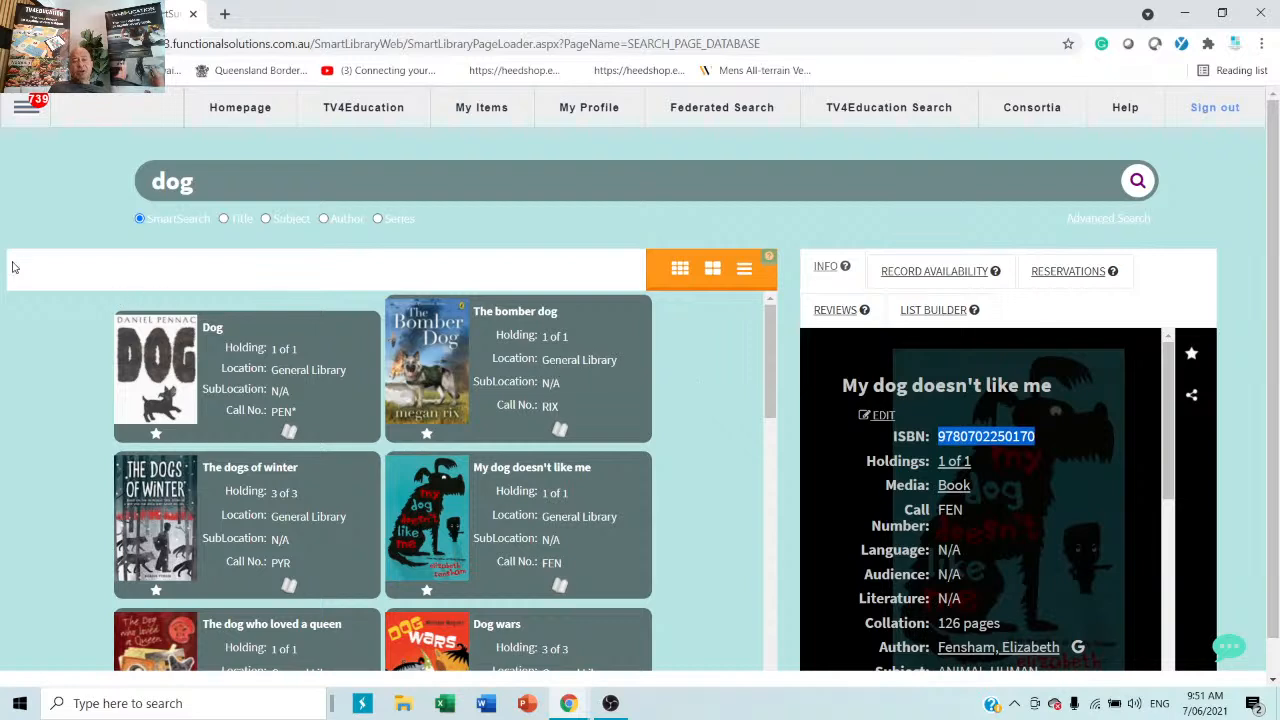
Go to the Global Catalogue page for importing titles.
left_click(27, 112)
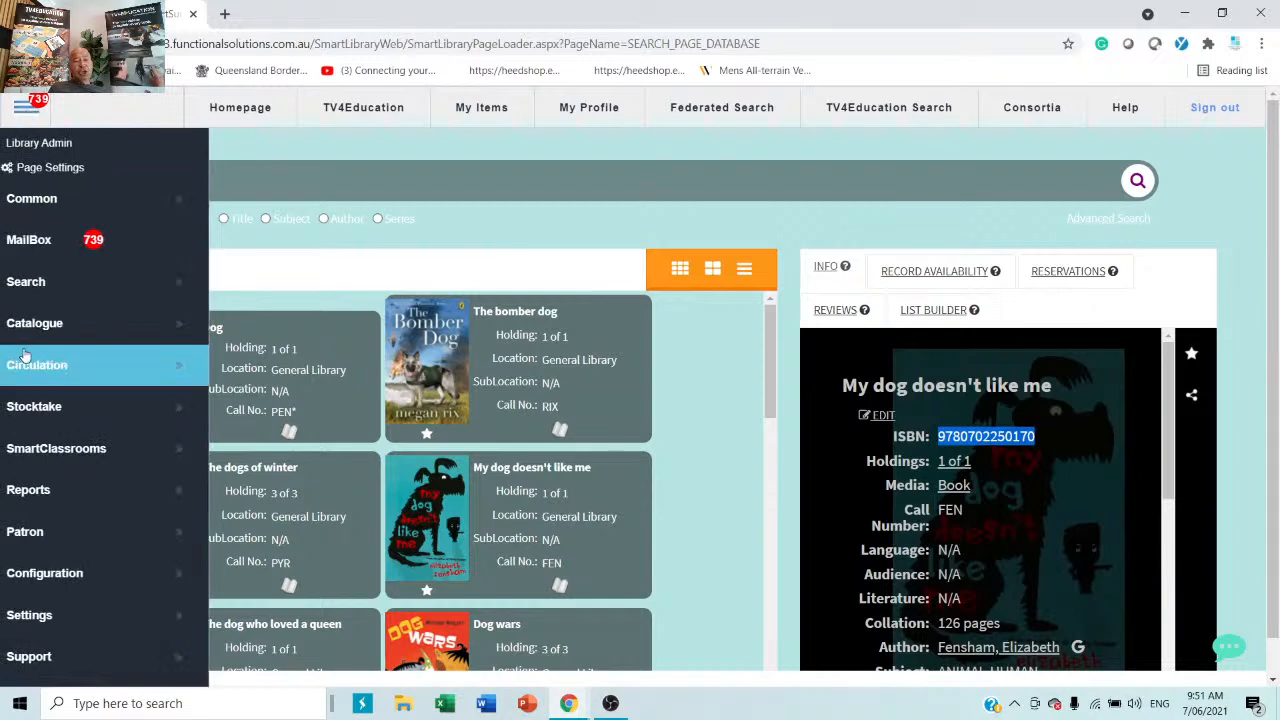
mouse_move(67, 323)
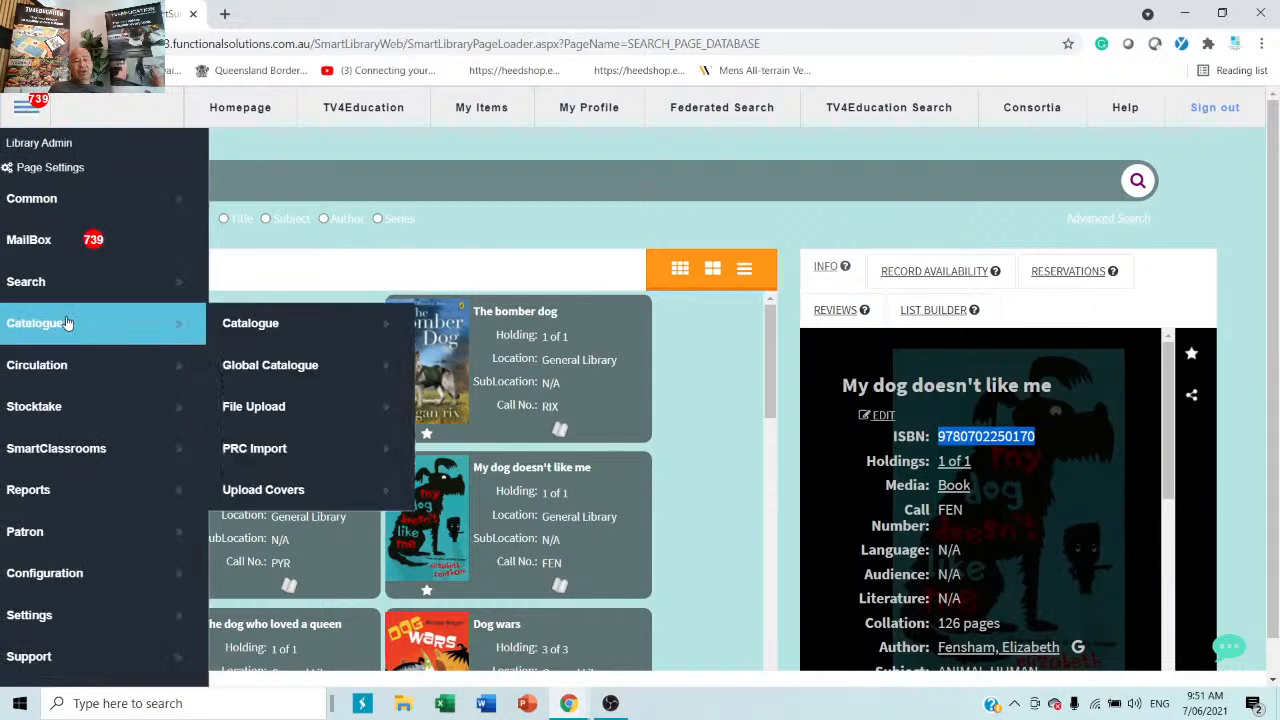
left_click(272, 368)
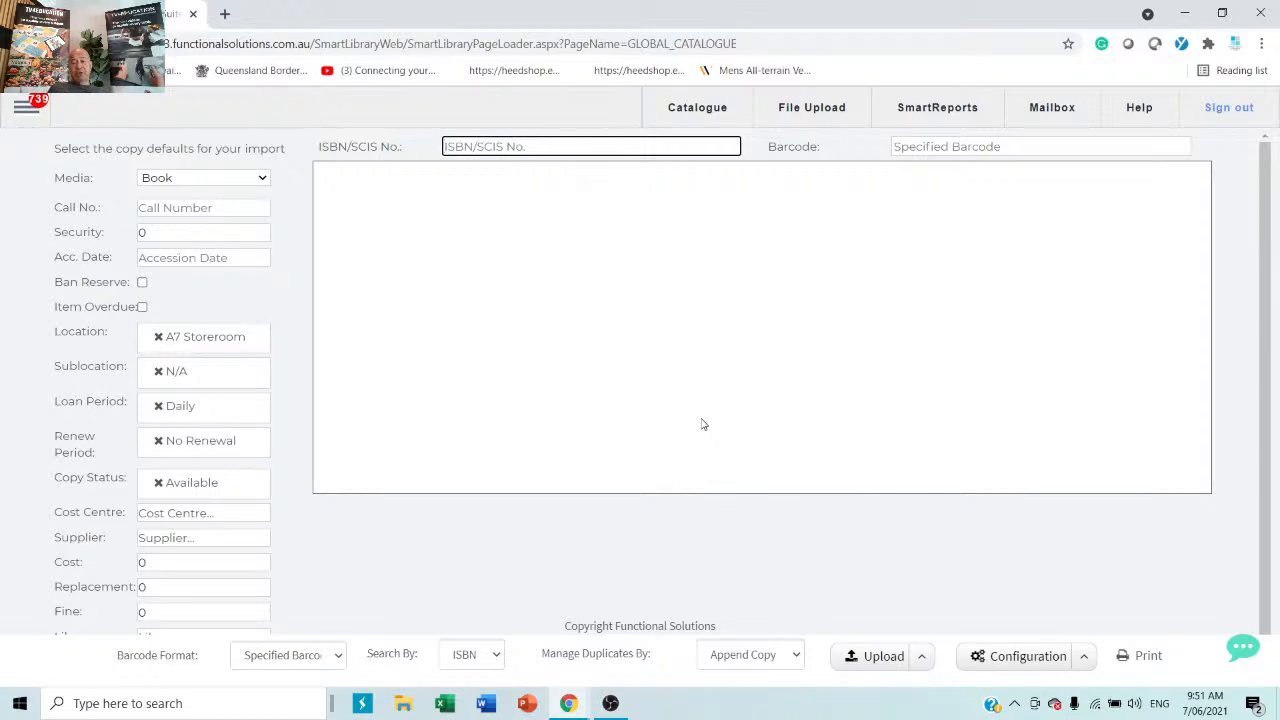
Examine the Z3950 database settings for SCIS, State Library of Victoria and Library of Congress, including the SCIS login fields.
left_click(1086, 658)
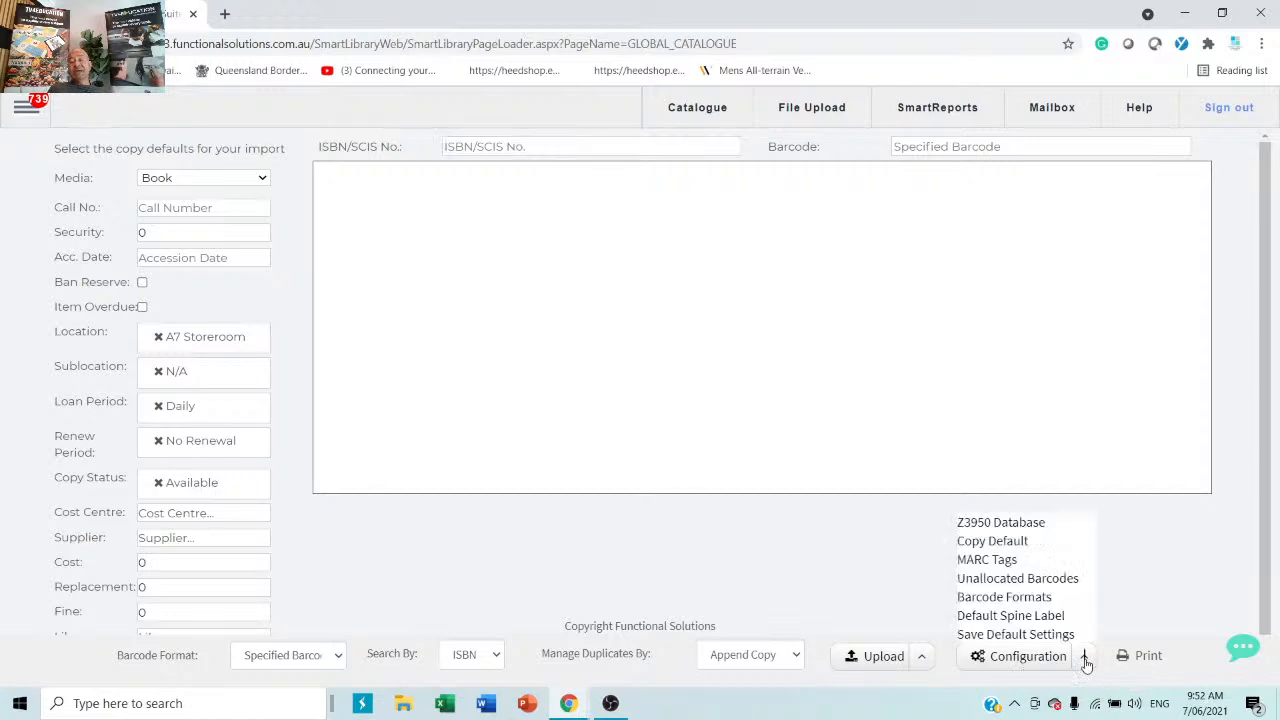
left_click(1005, 524)
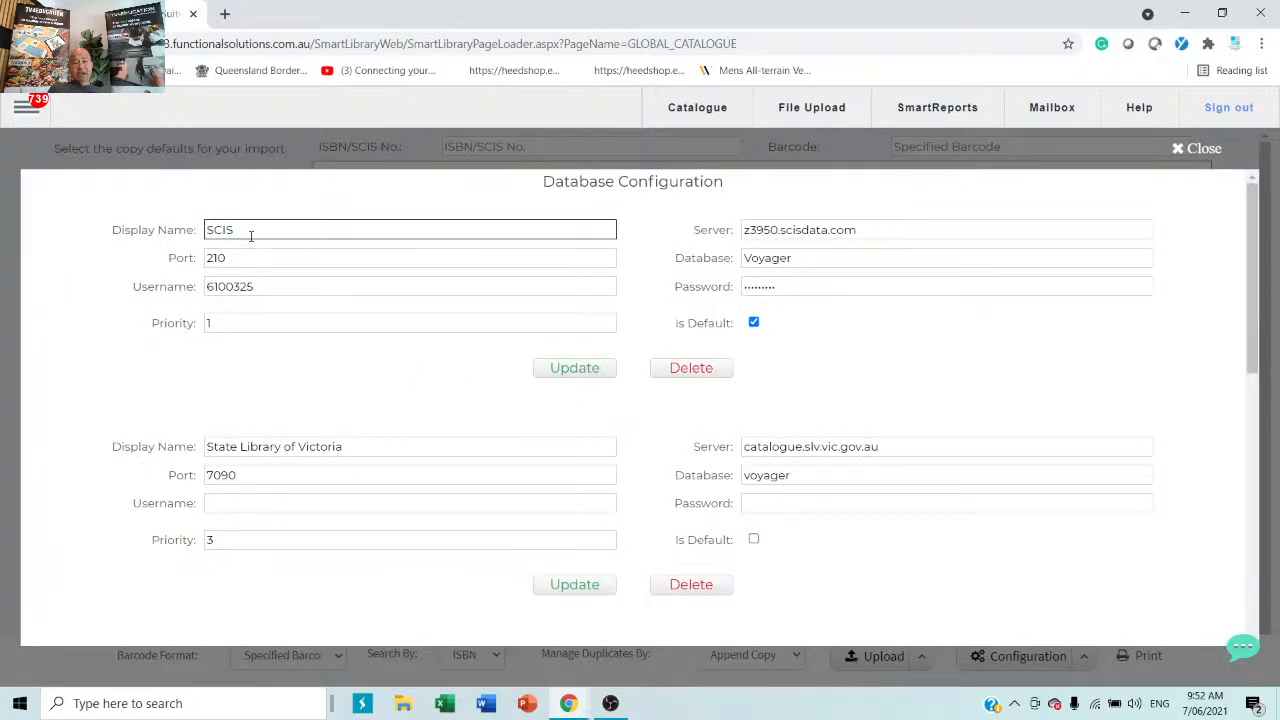
left_click_drag(303, 289, 137, 289)
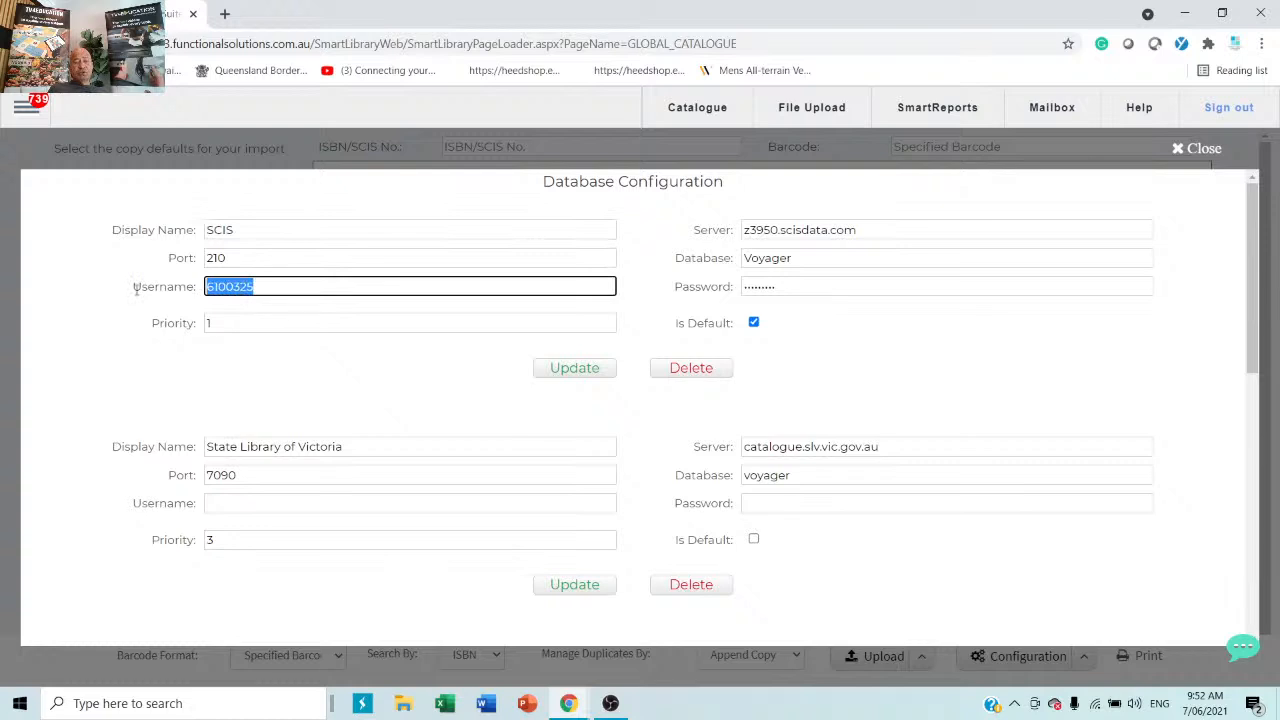
left_click(844, 288)
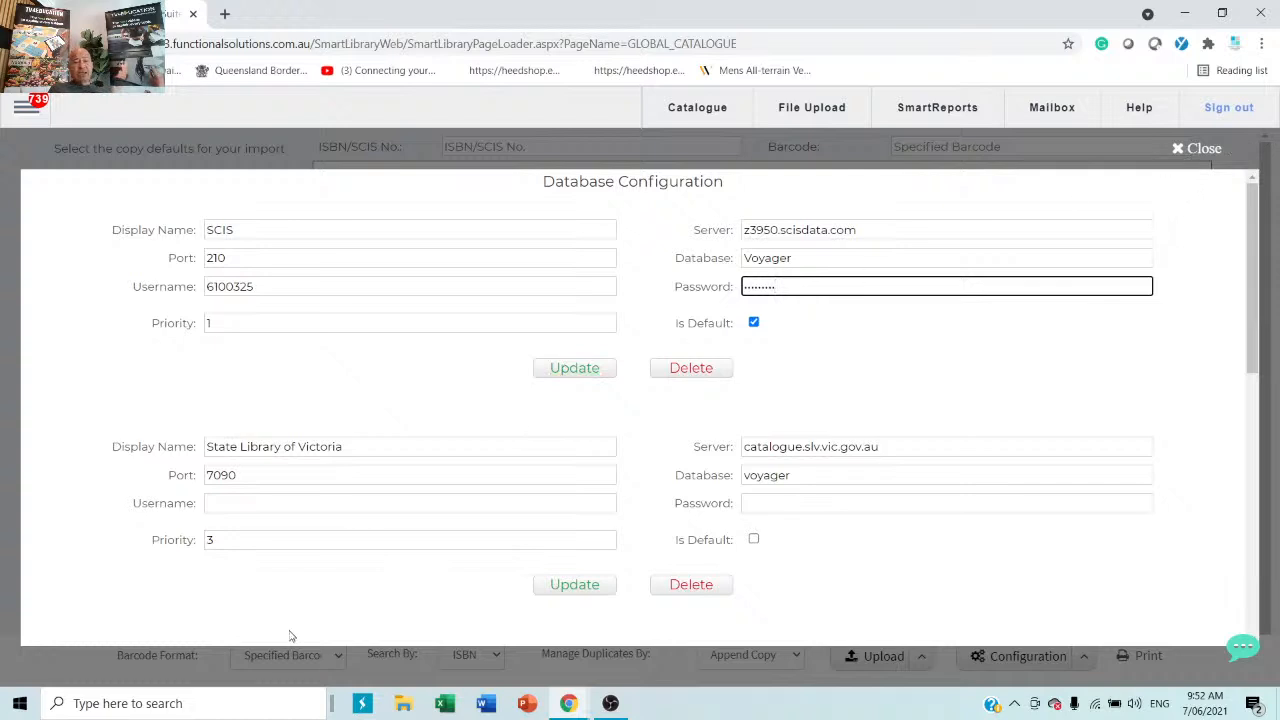
scroll(208, 494, "down", 2)
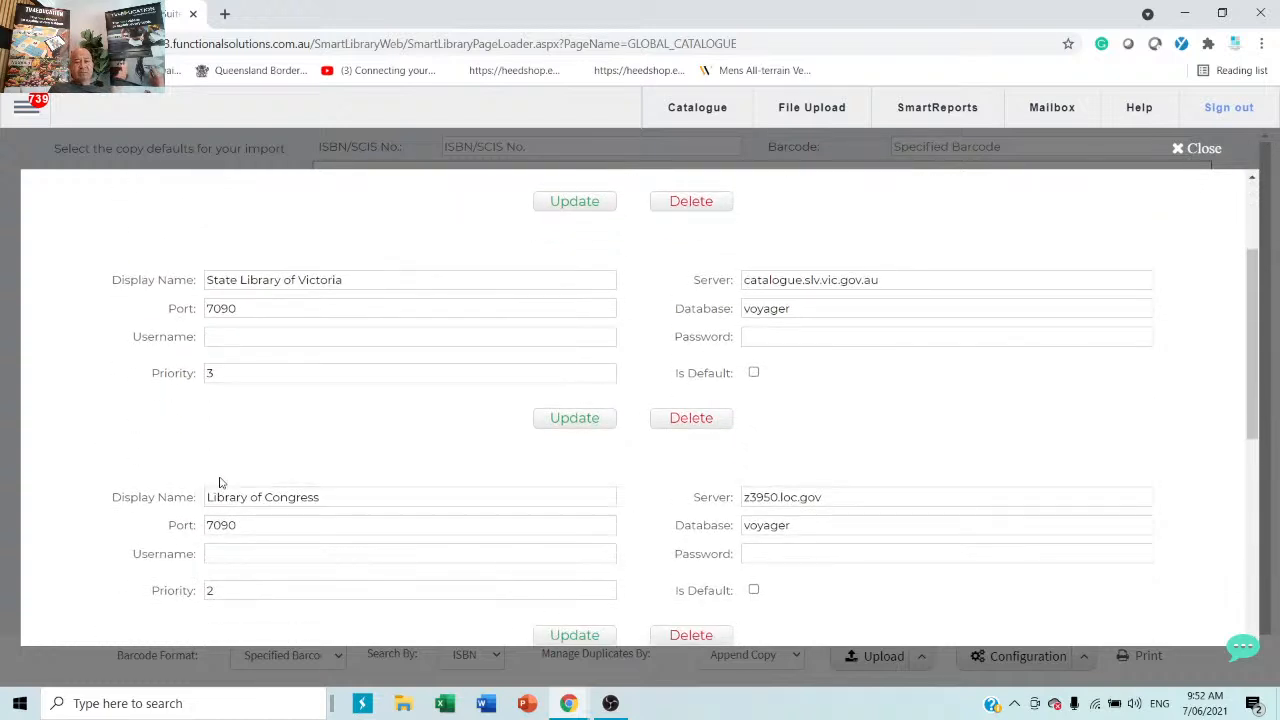
scroll(296, 442, "up", 3)
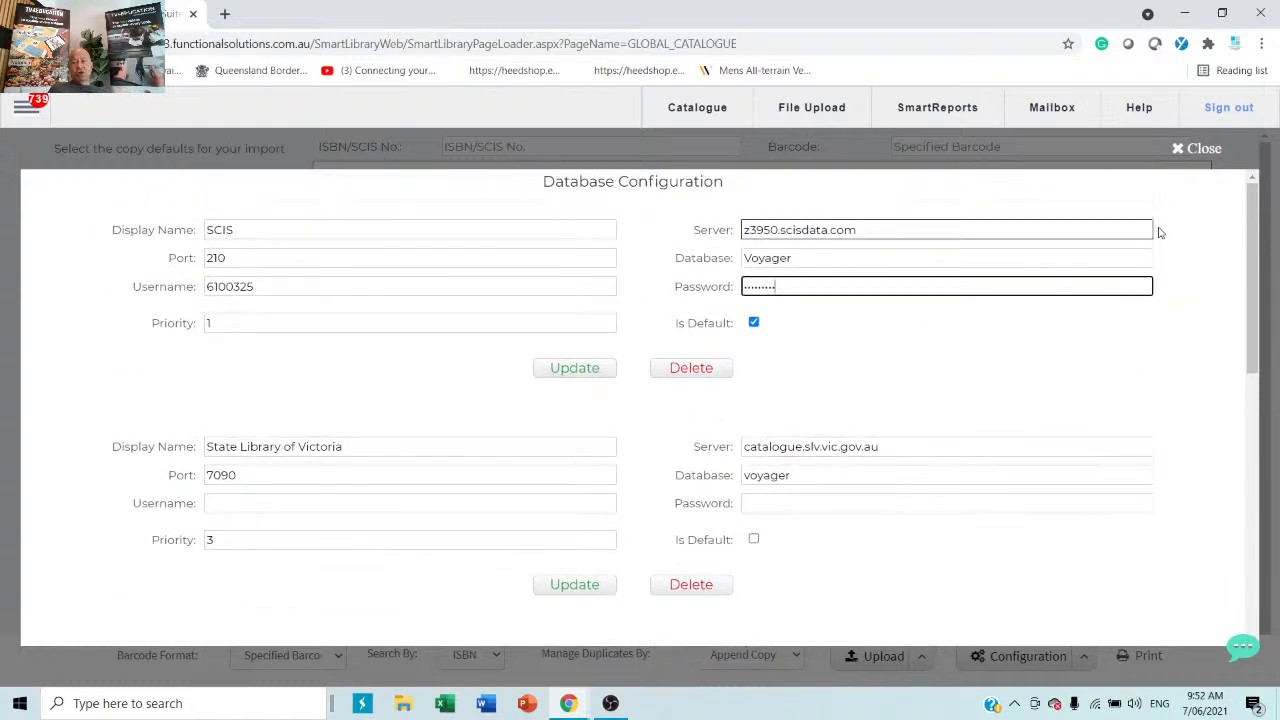
left_click(1196, 148)
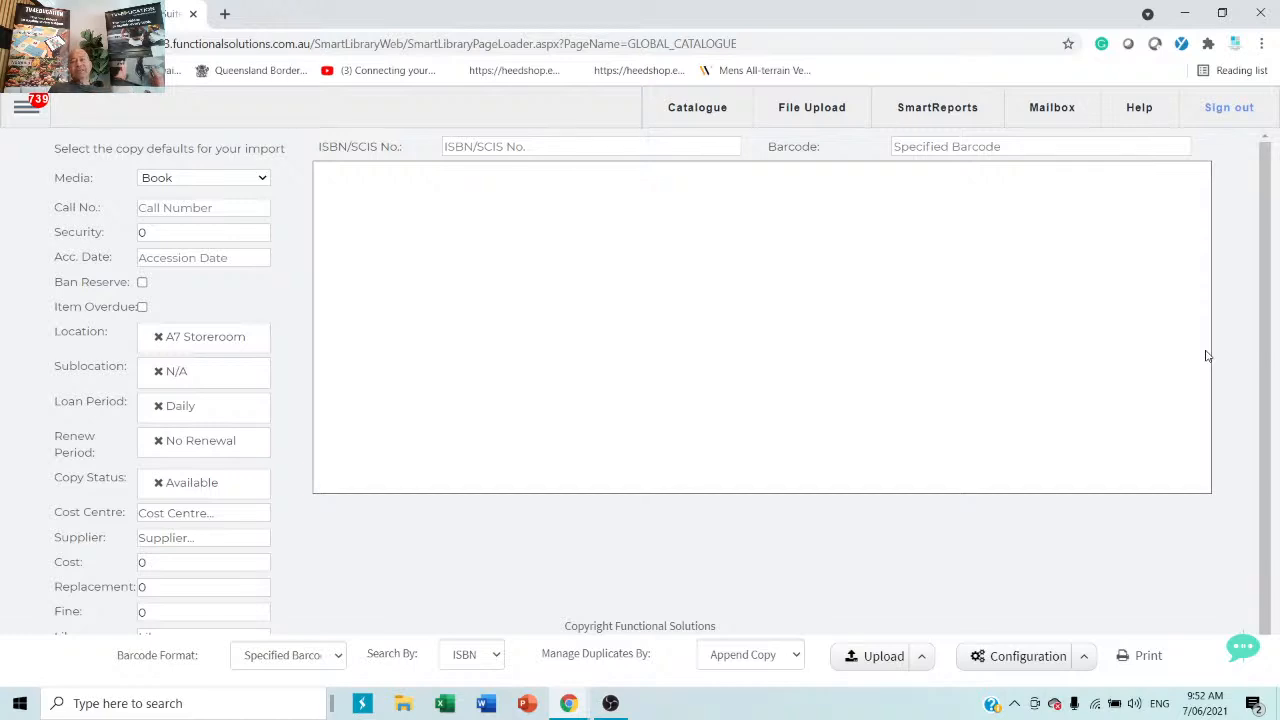
Set the default spine label report to Raeco 12603 and save it.
left_click(1083, 656)
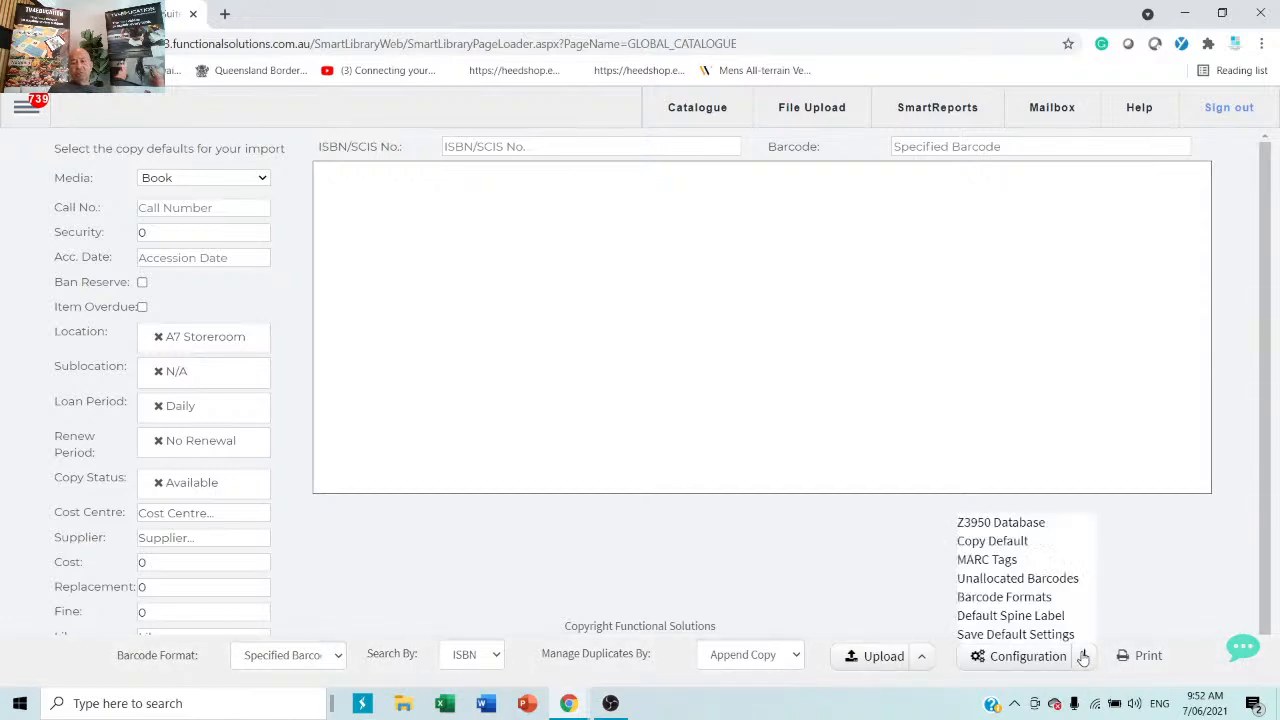
left_click(1028, 620)
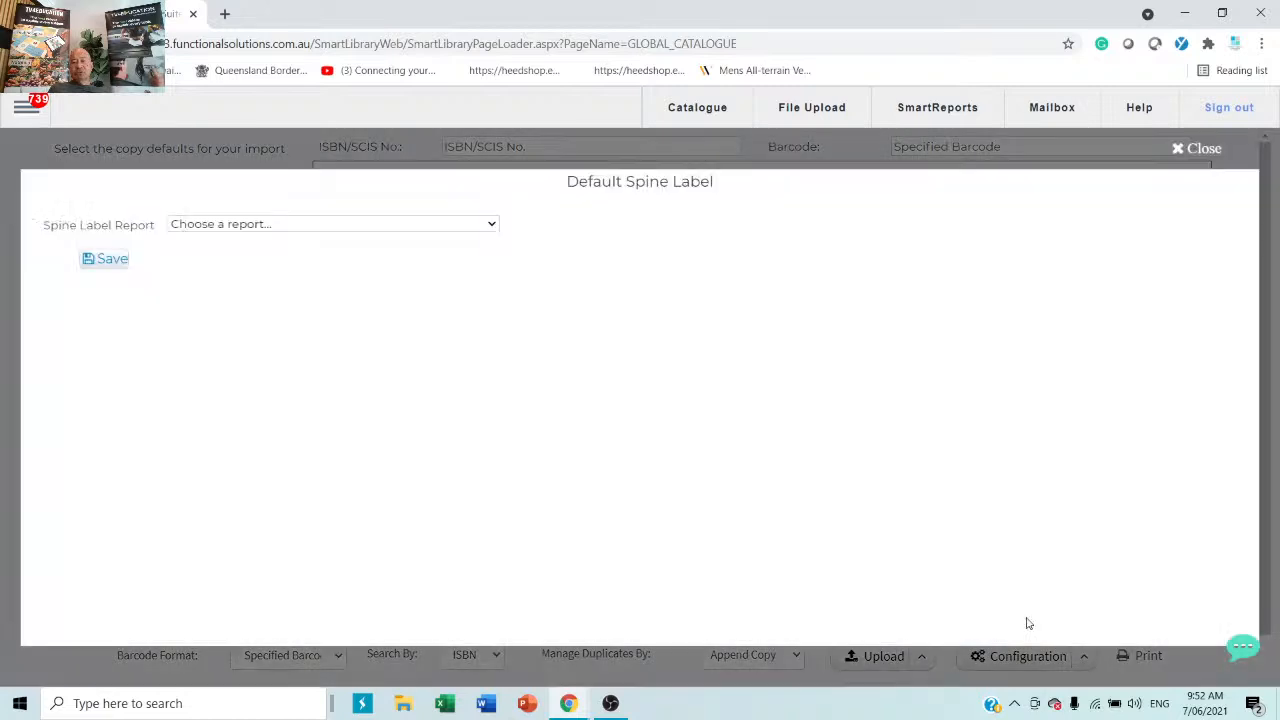
left_click(248, 228)
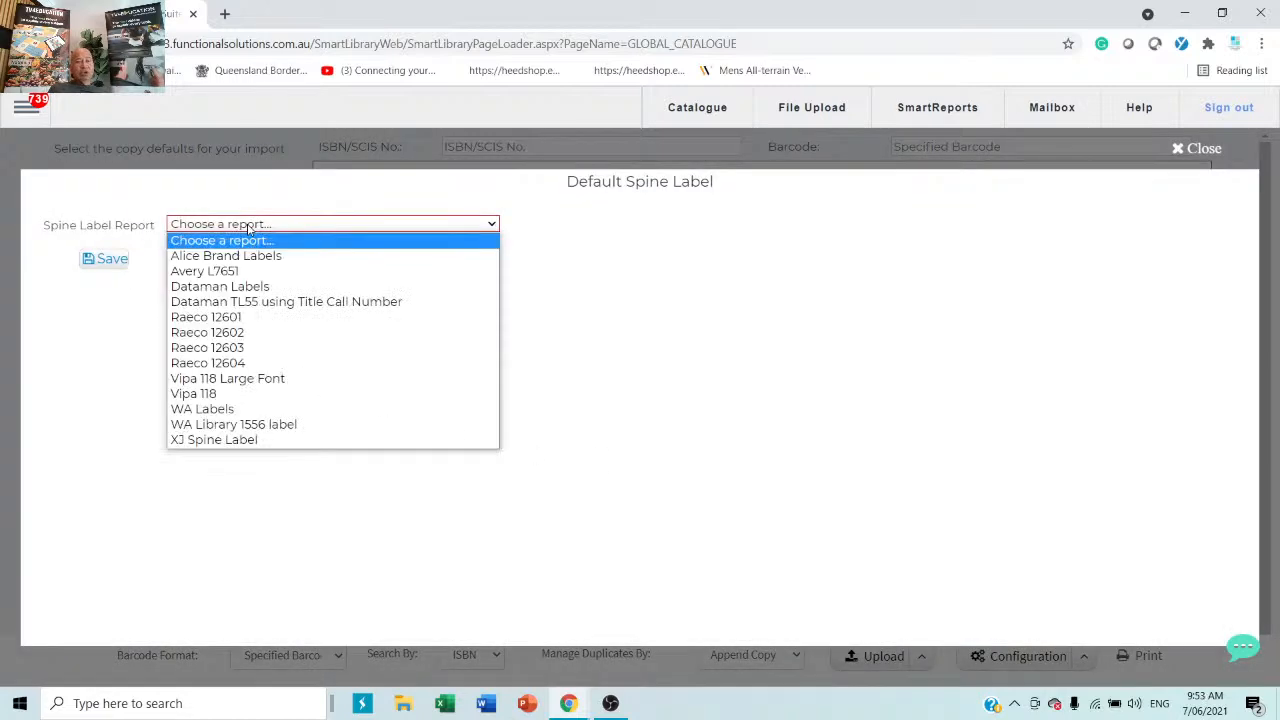
left_click(233, 348)
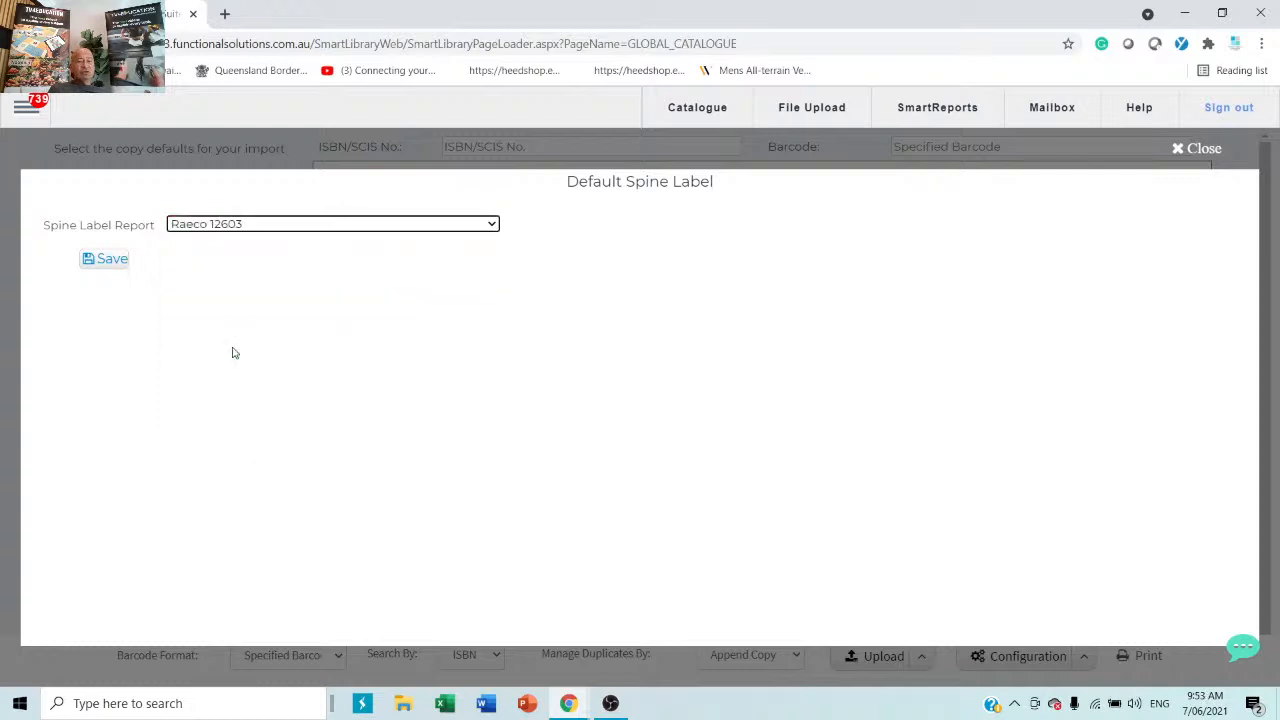
left_click(352, 229)
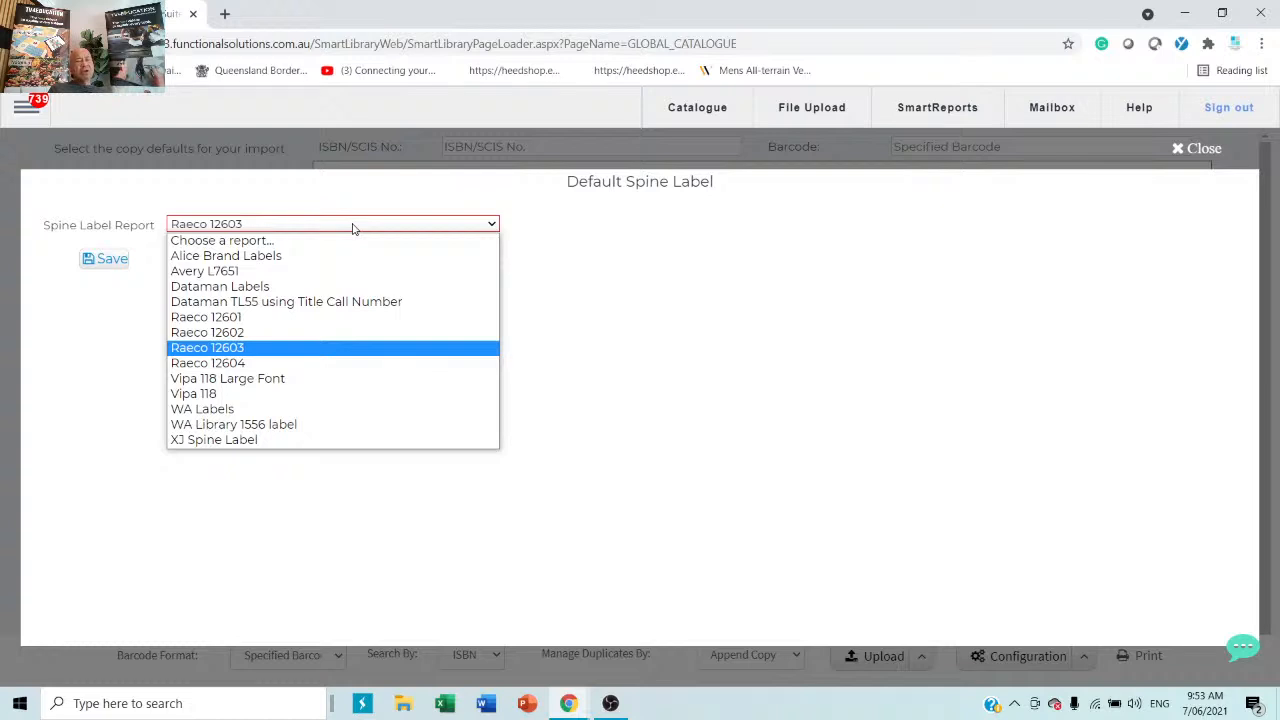
left_click(251, 350)
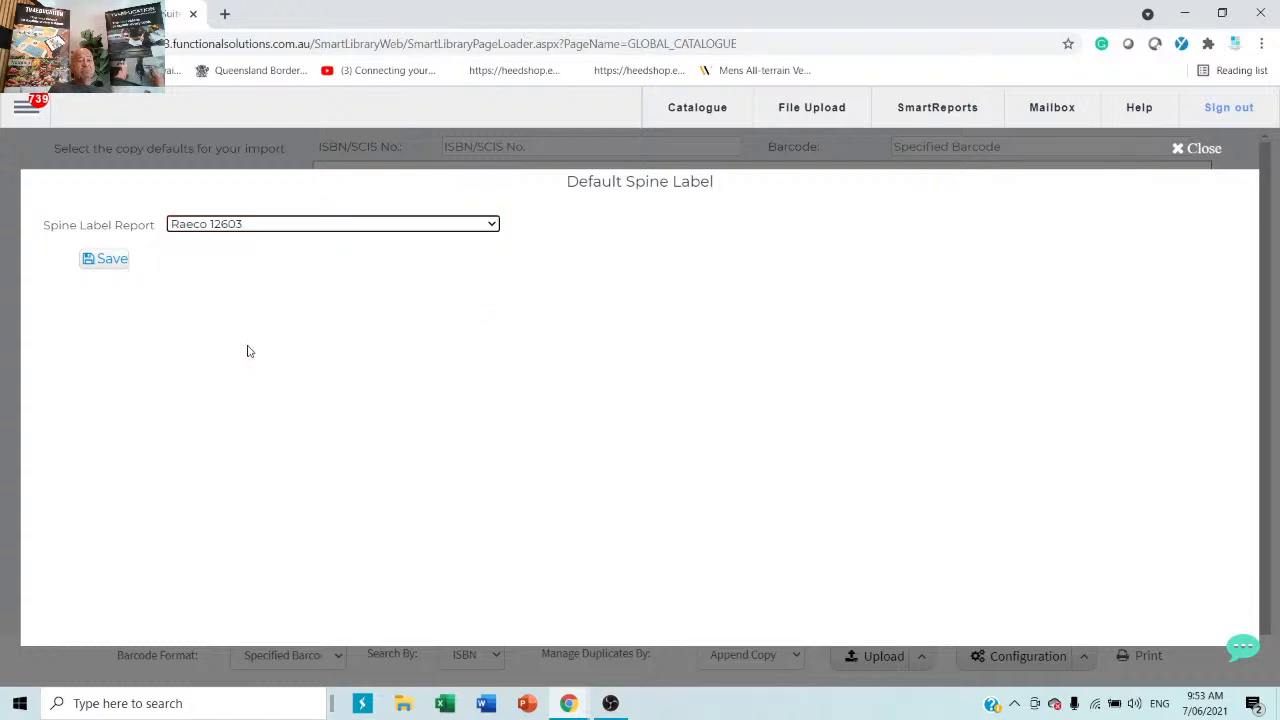
left_click(112, 262)
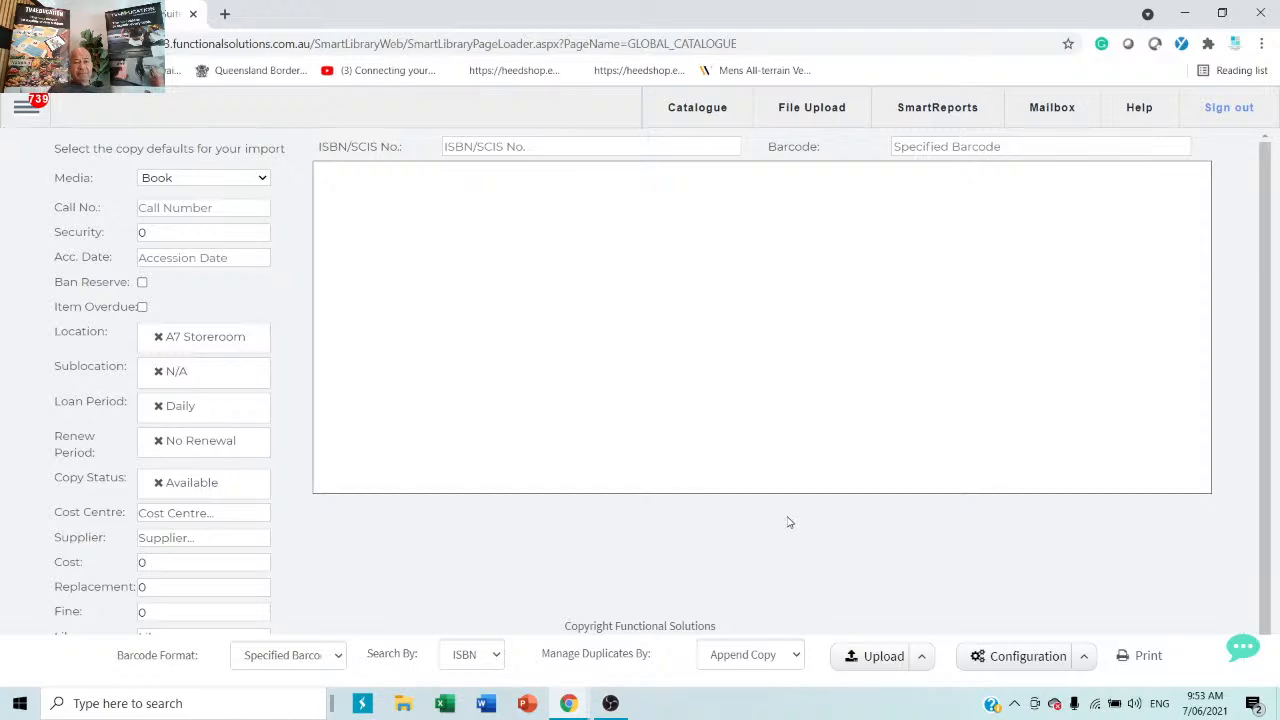
Review the import copy defaults, including the configured defaults for the Book, Document, DVD and Equipment media types.
left_click(186, 241)
left_click(196, 196)
left_click(204, 184)
left_click(1085, 666)
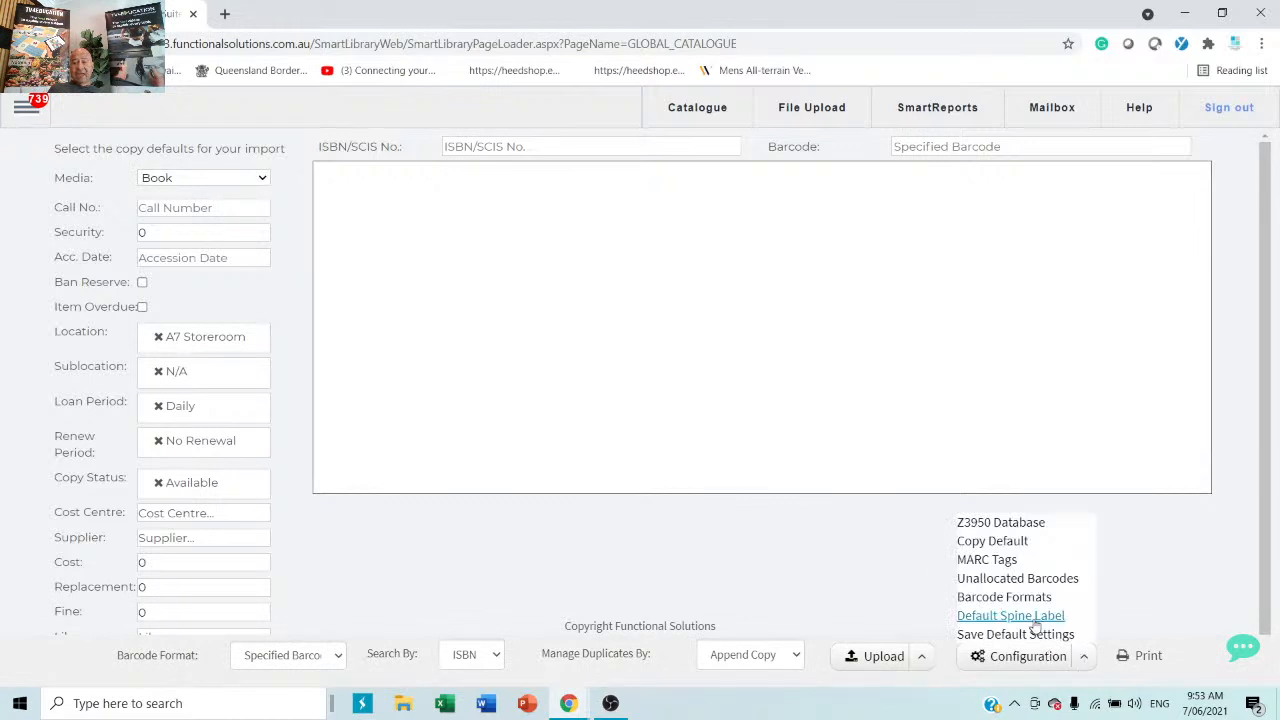
left_click(974, 546)
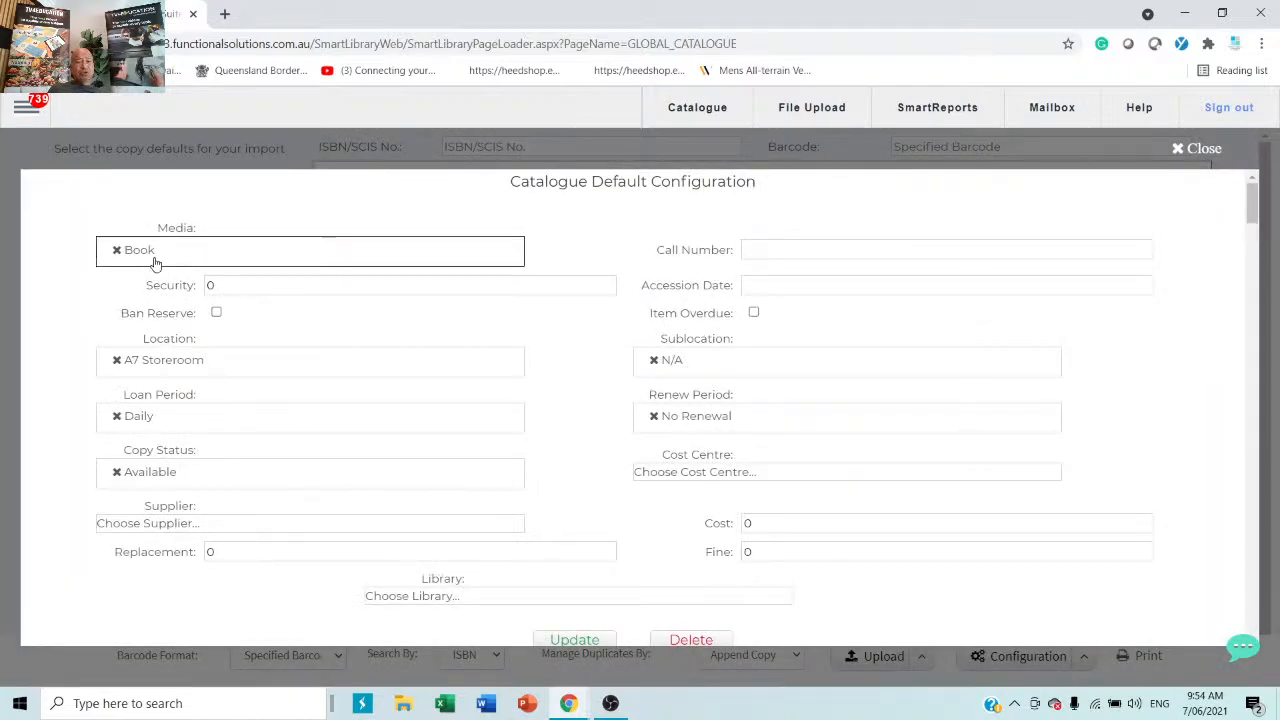
scroll(153, 268, "down", 2)
scroll(155, 263, "down", 3)
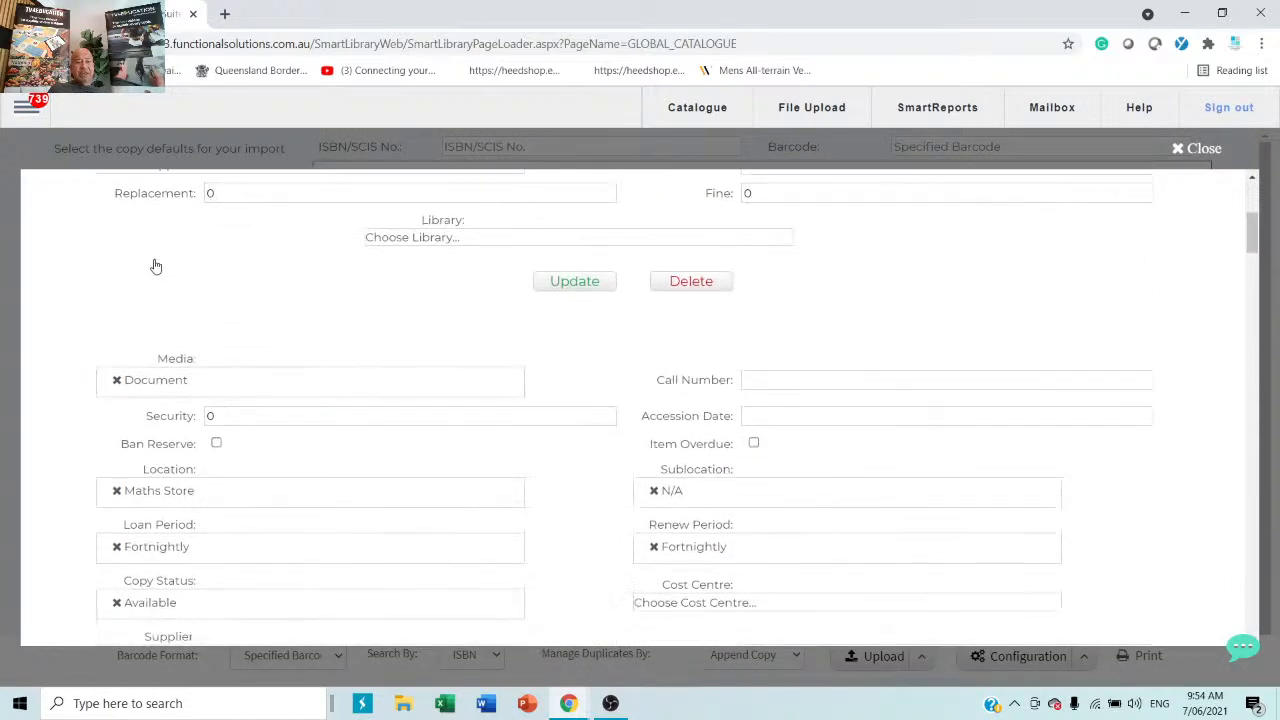
scroll(267, 334, "down", 4)
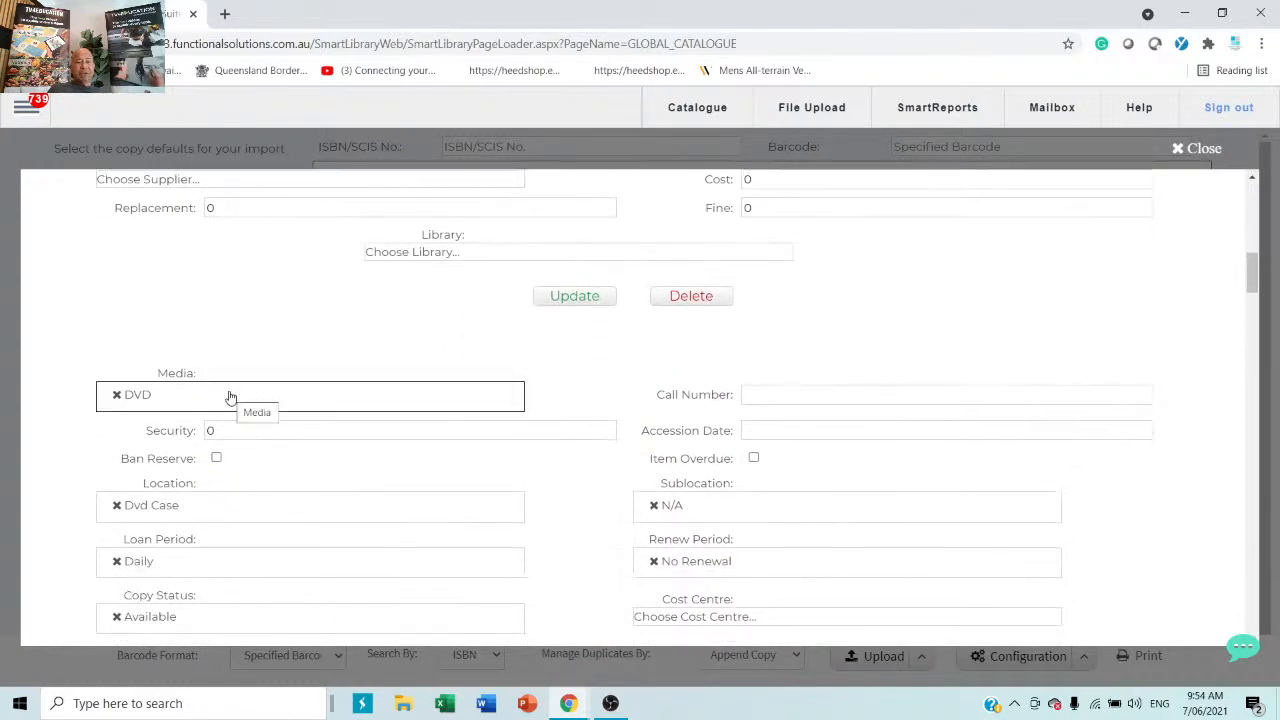
scroll(229, 397, "down", 2)
scroll(492, 517, "down", 4)
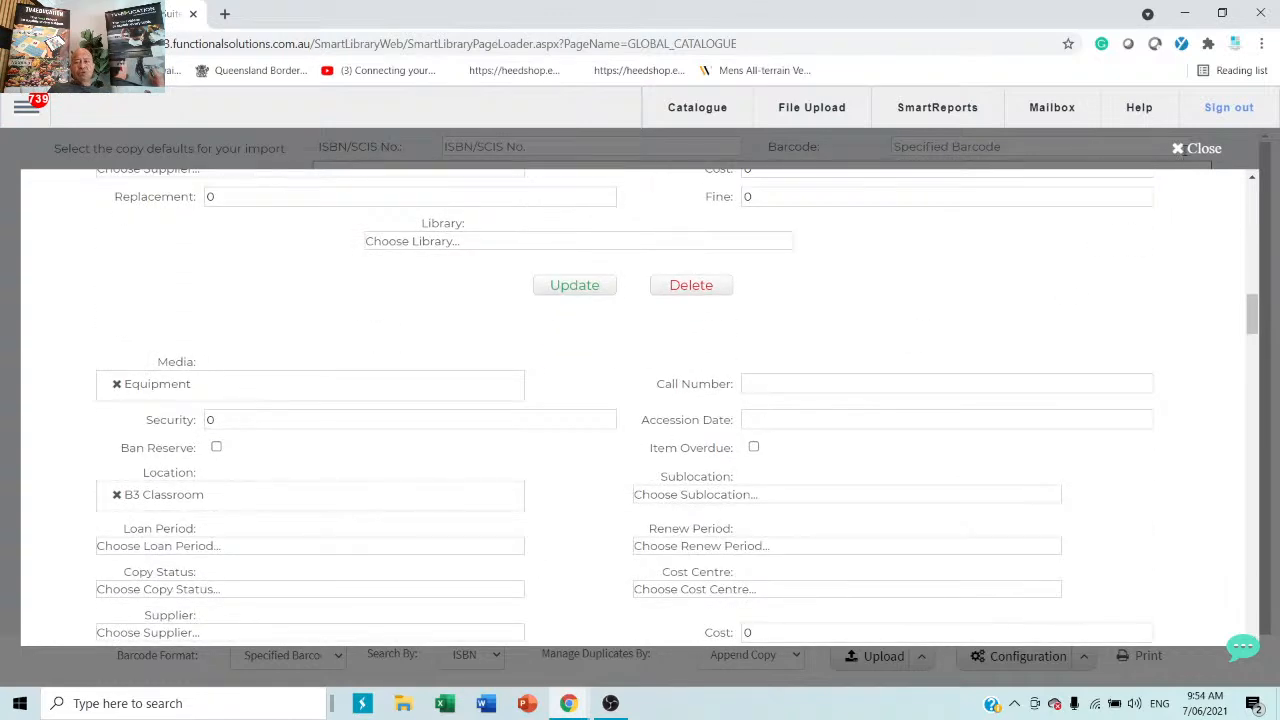
Close the copy defaults and choose DVD as the media type for the import.
left_click(1184, 148)
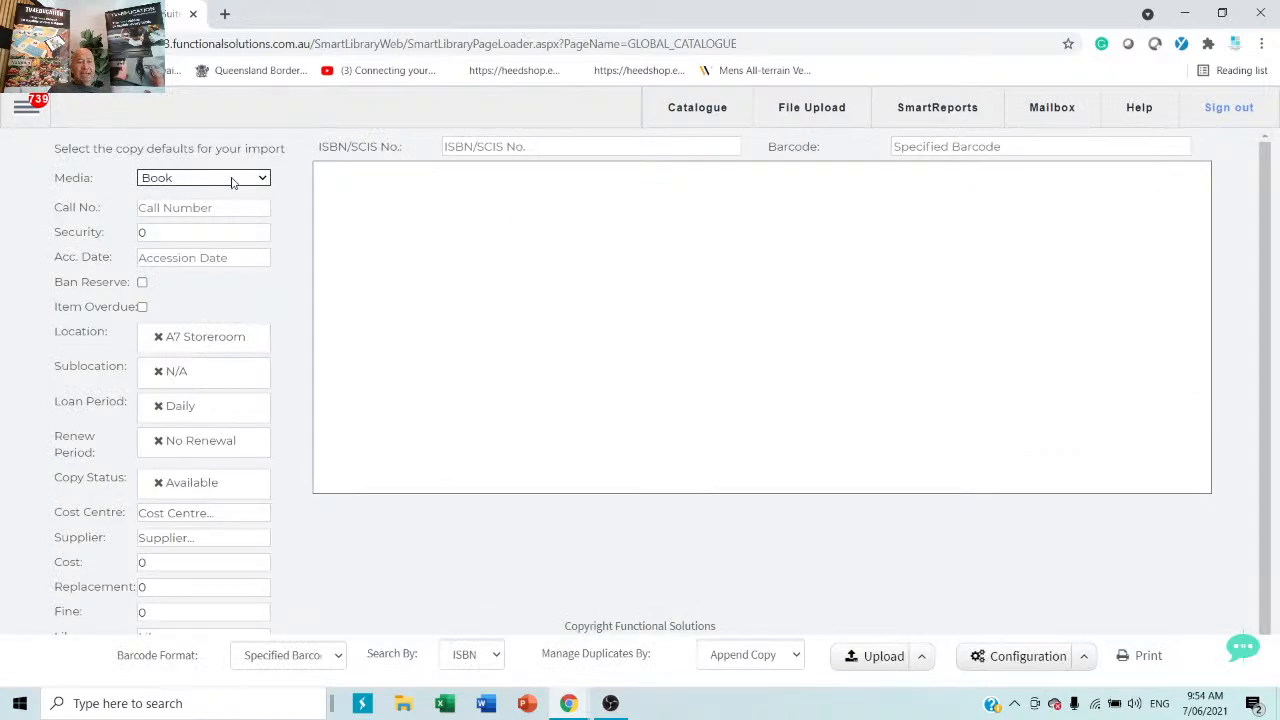
left_click(261, 180)
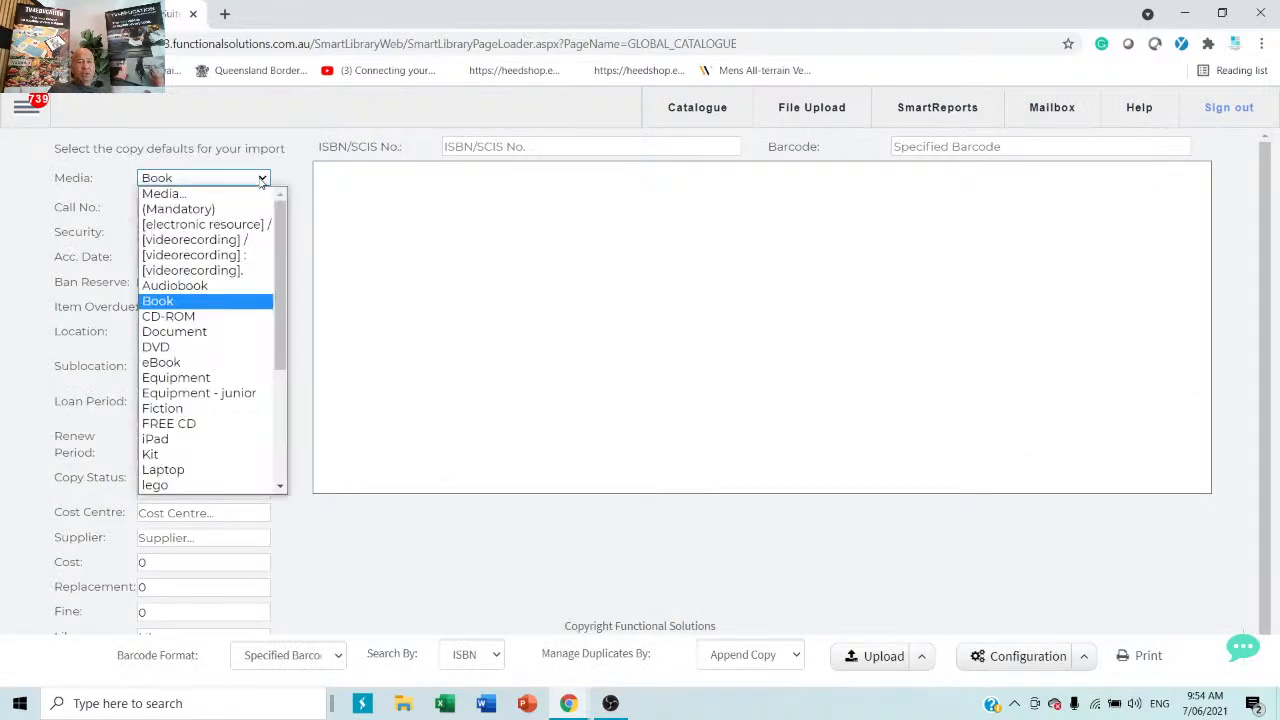
left_click(261, 180)
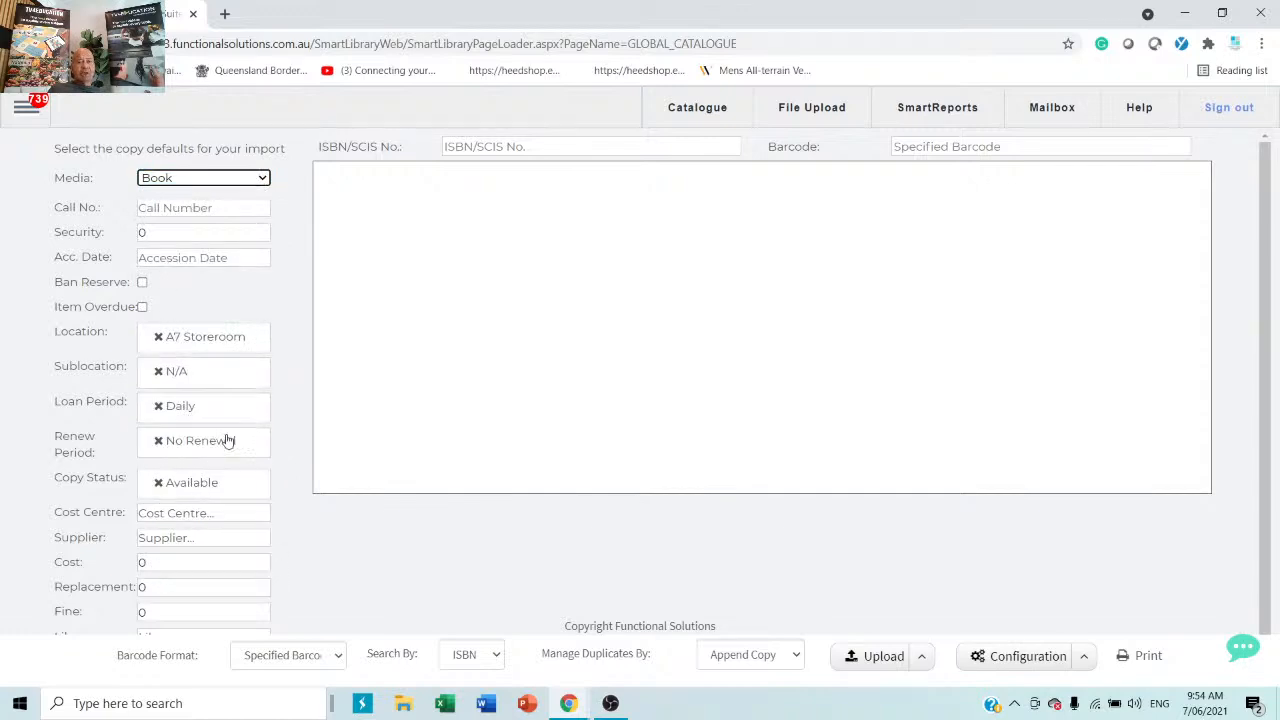
left_click(195, 185)
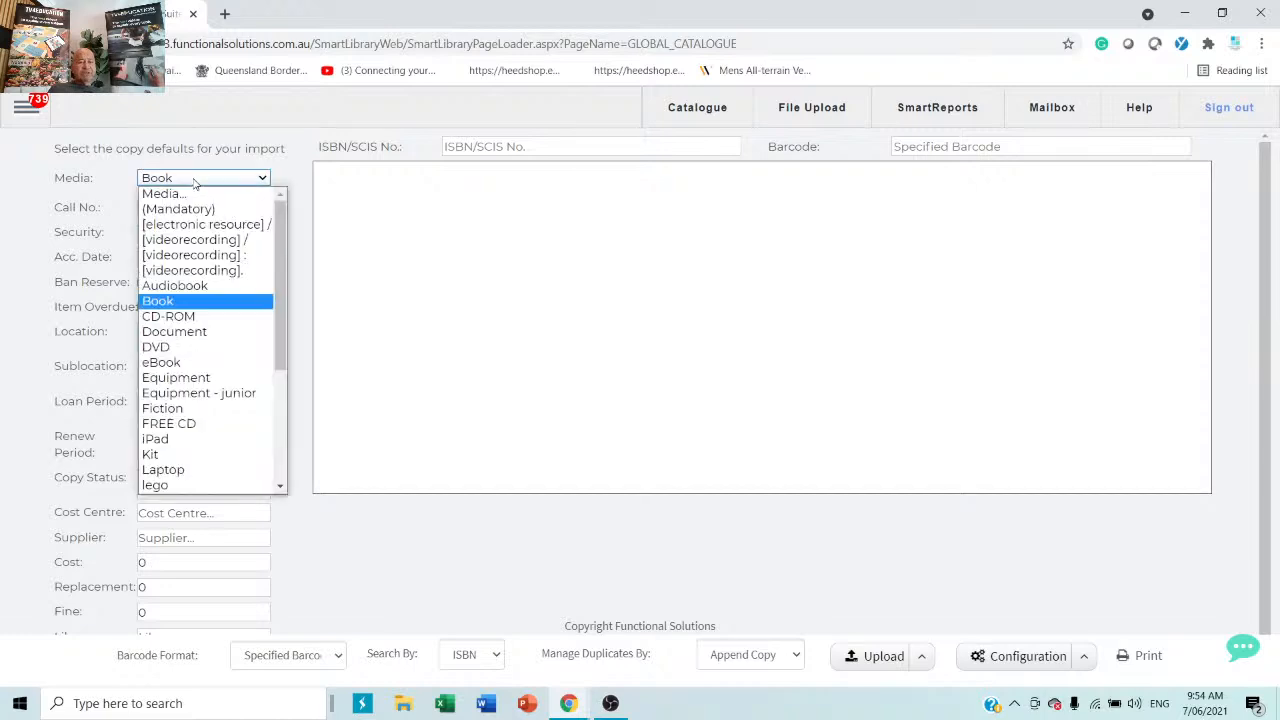
left_click(156, 347)
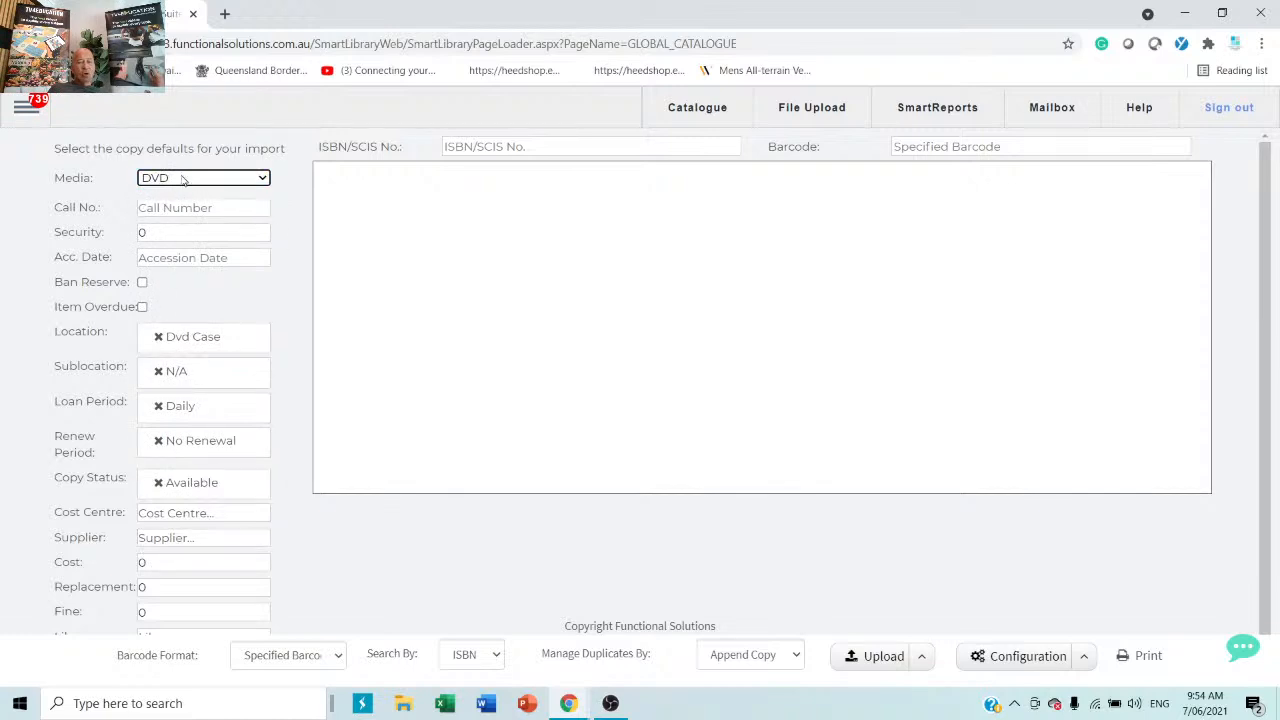
left_click(230, 514)
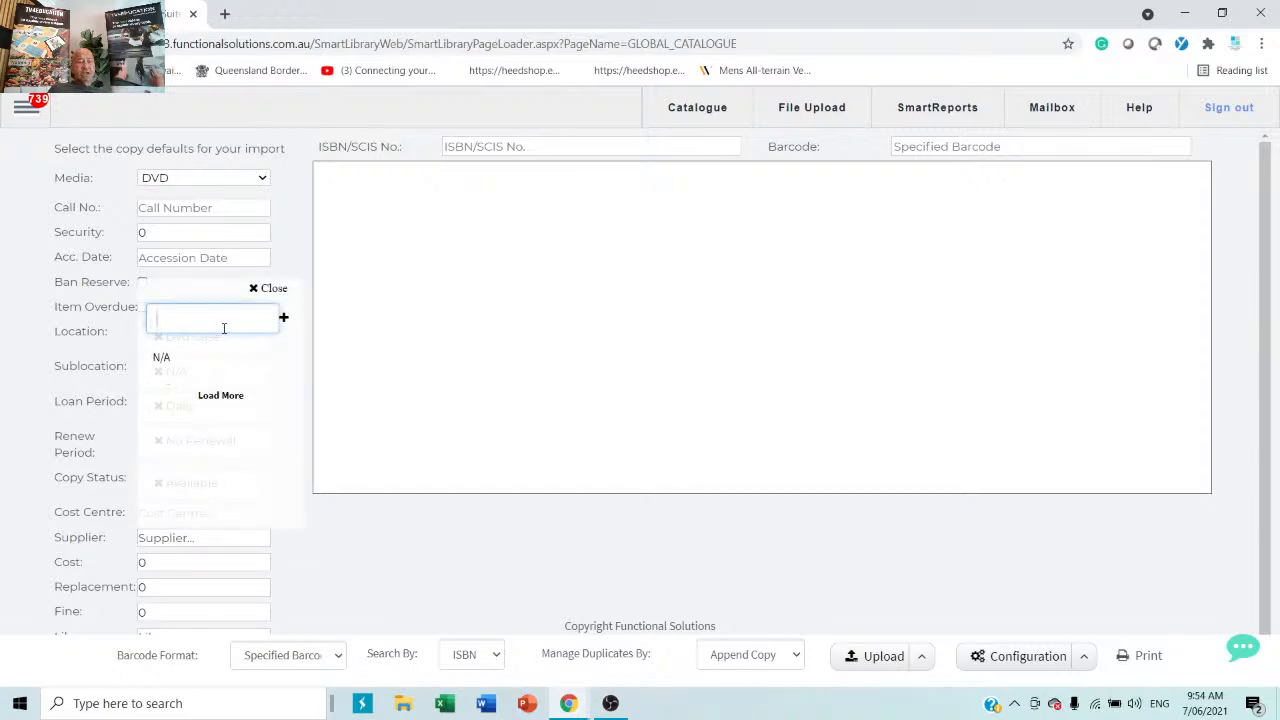
left_click(450, 552)
left_click(209, 516)
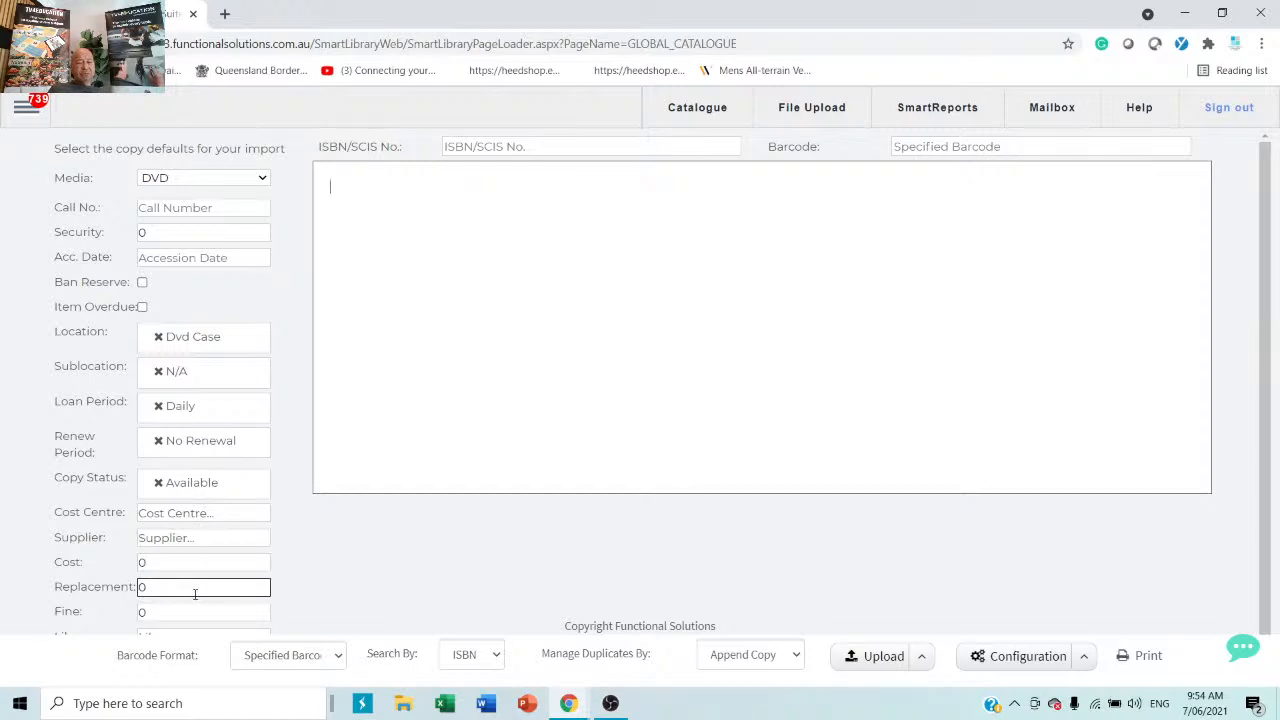
right_click(510, 147)
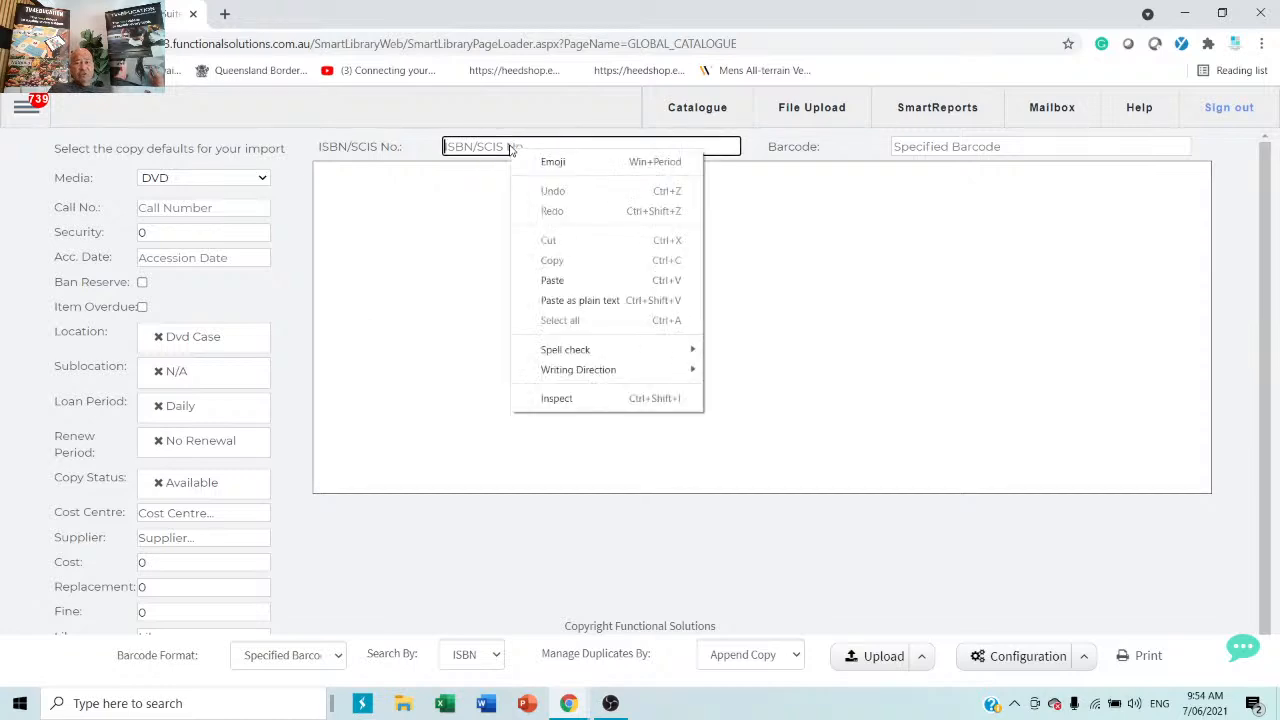
left_click(556, 279)
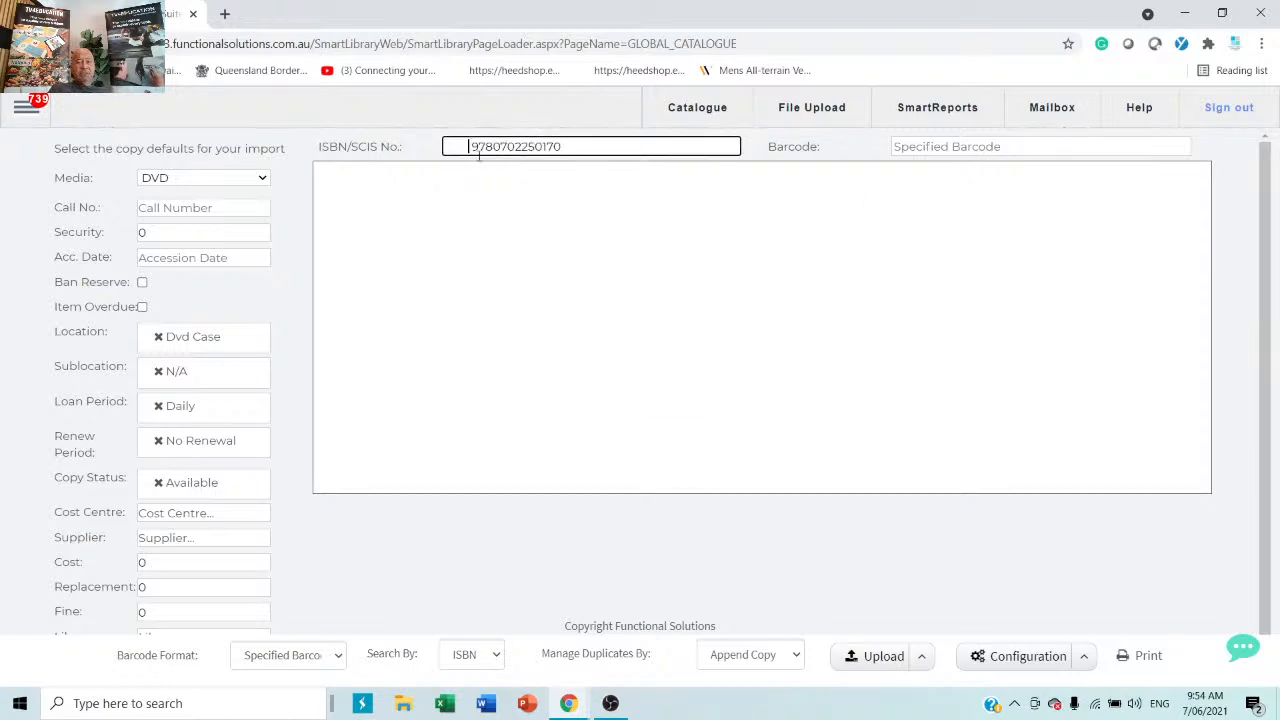
key("BackSpace")
key("BackSpace")
key("BackSpace")
key("BackSpace")
key("BackSpace")
key("BackSpace")
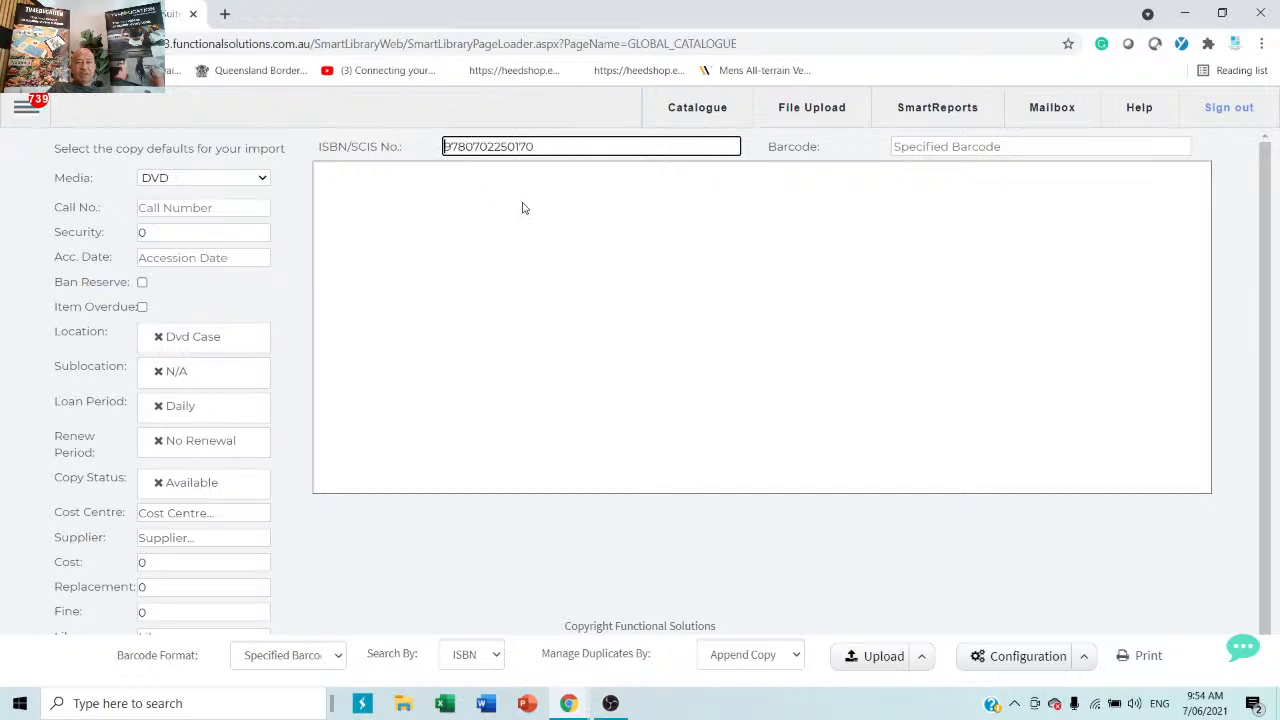
left_click_drag(566, 150, 311, 129)
key("ctrl+c")
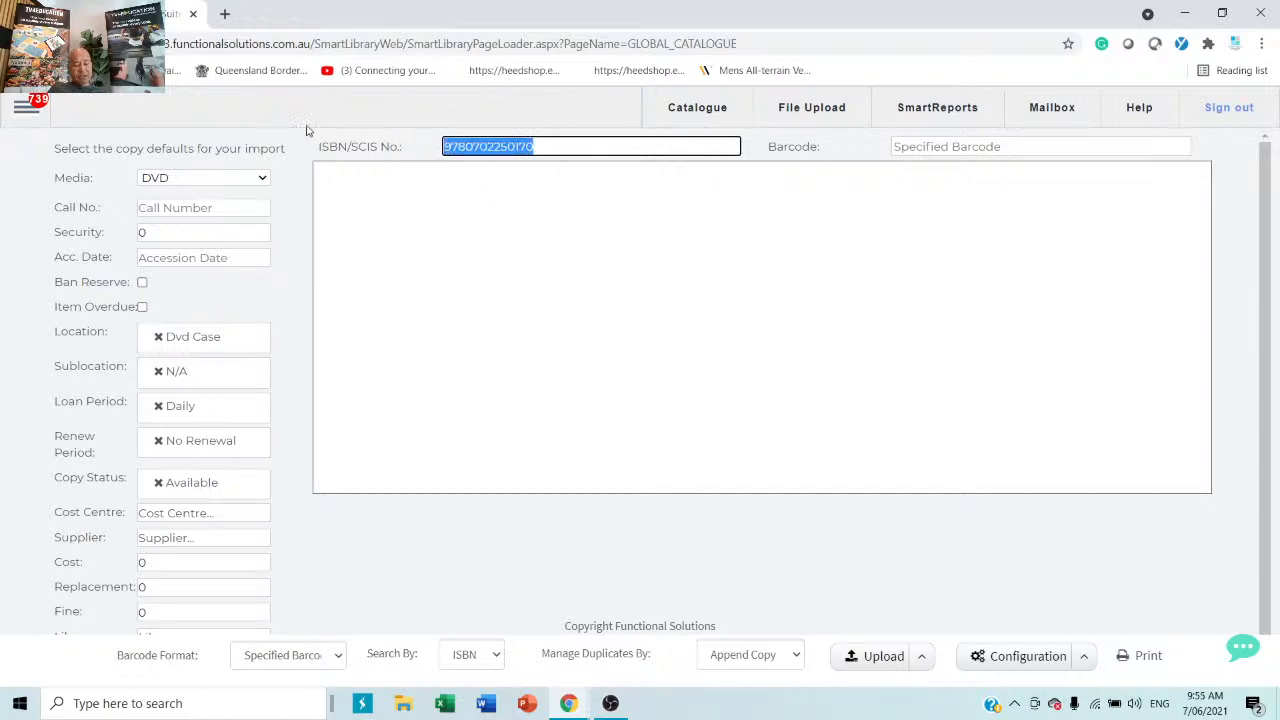
left_click(632, 139)
left_click(913, 148)
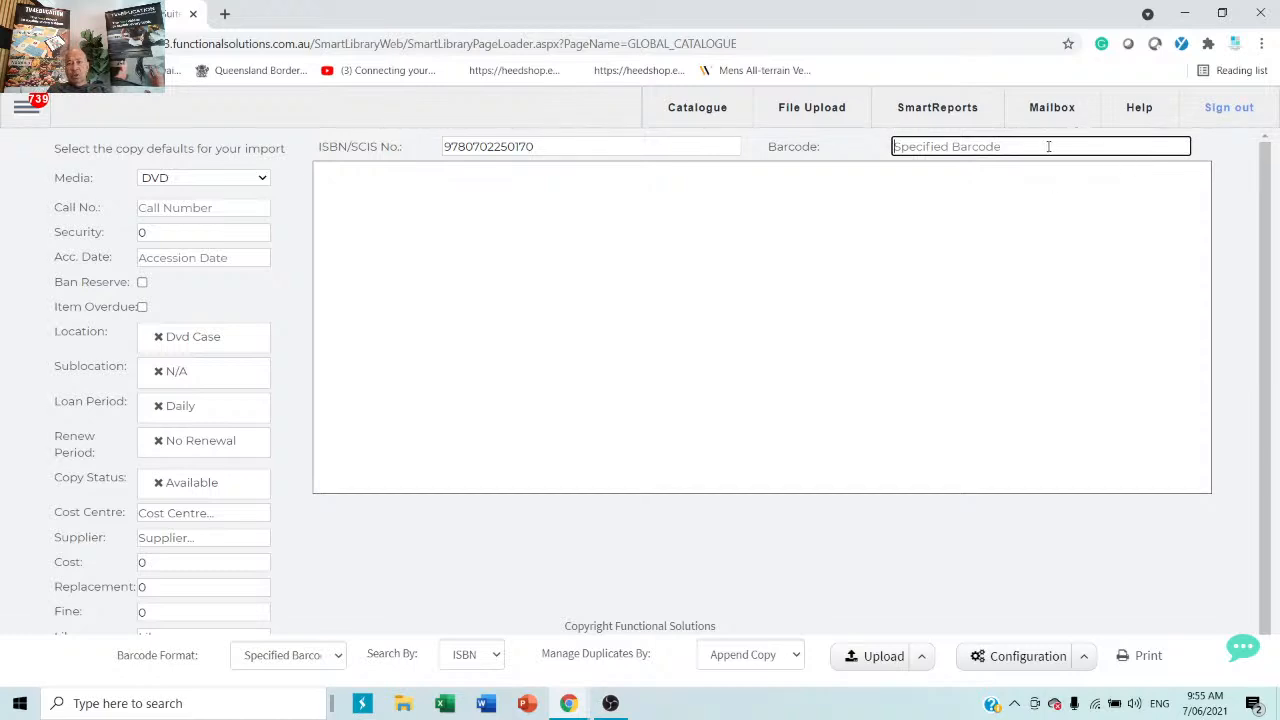
type("ghjhjhjhj")
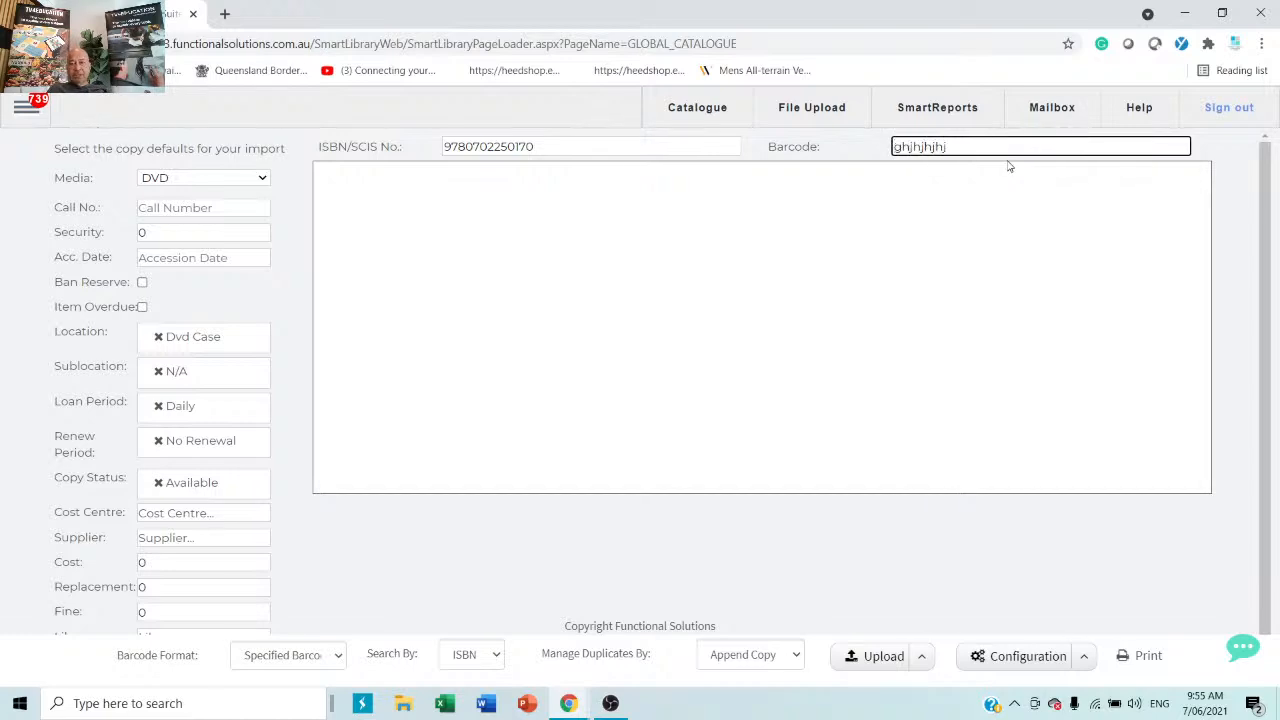
key("Return")
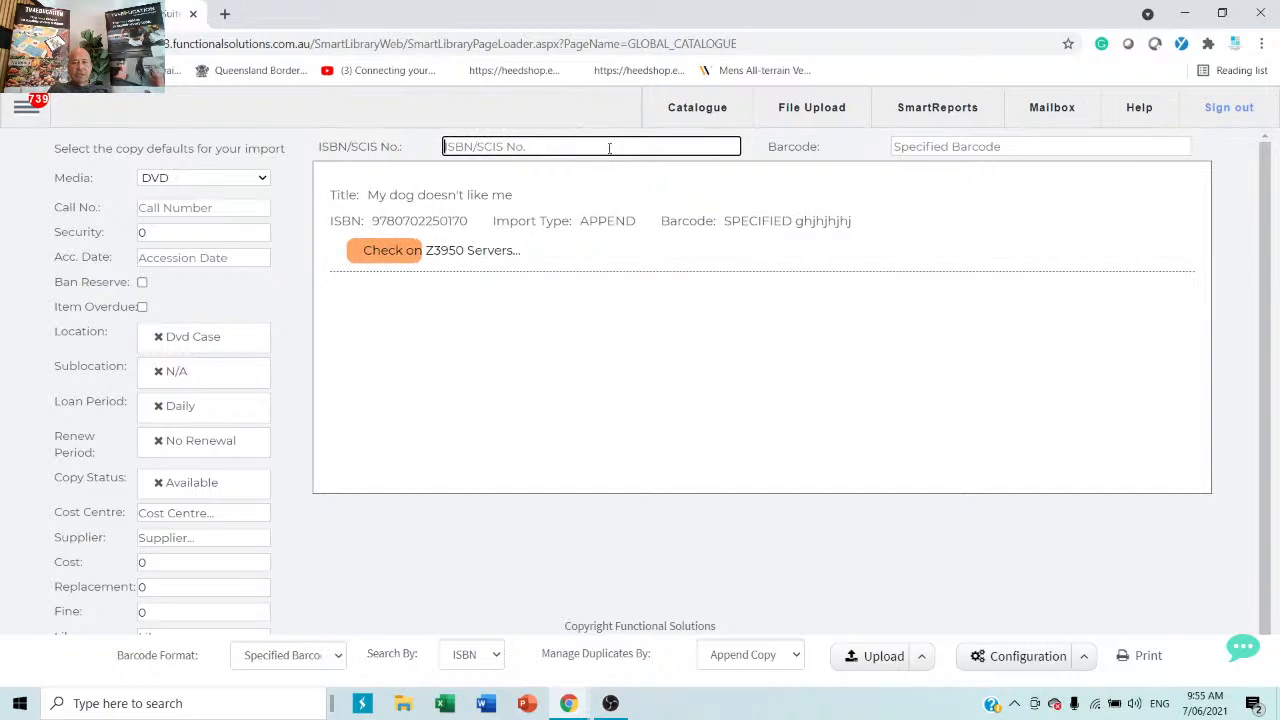
right_click(607, 150)
left_click(694, 277)
left_click(988, 146)
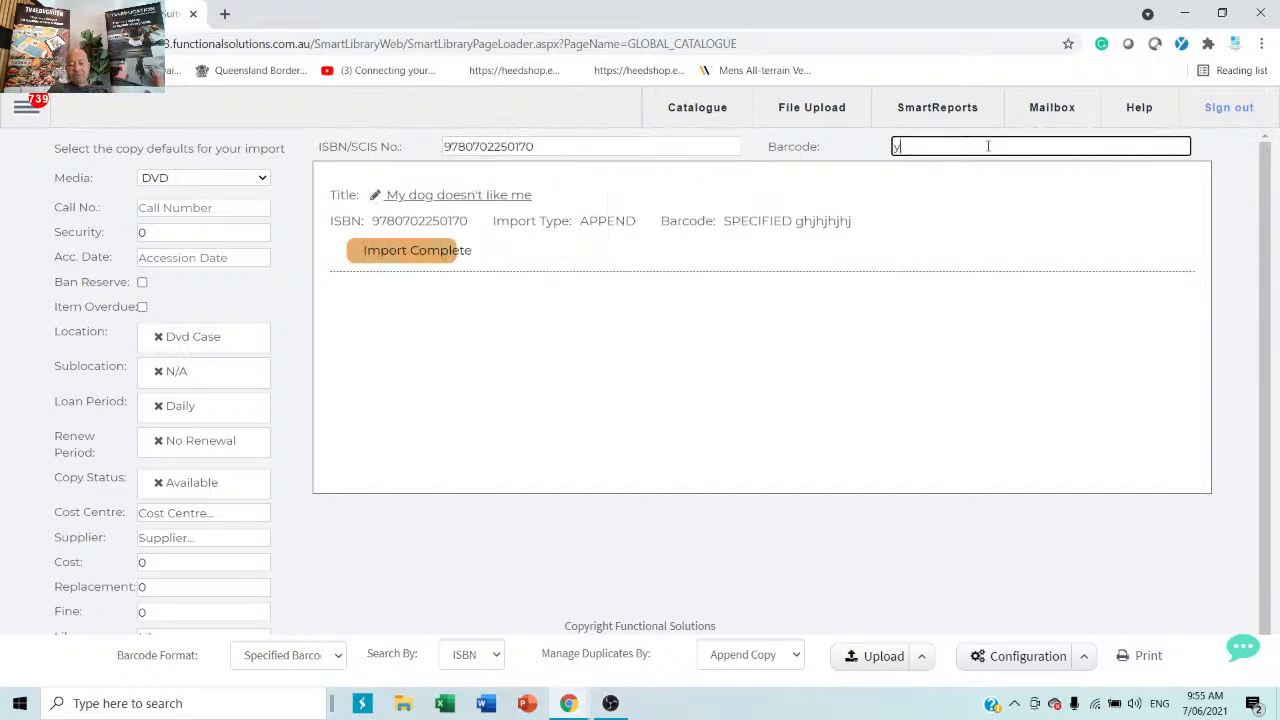
type("y87887878")
key("Return")
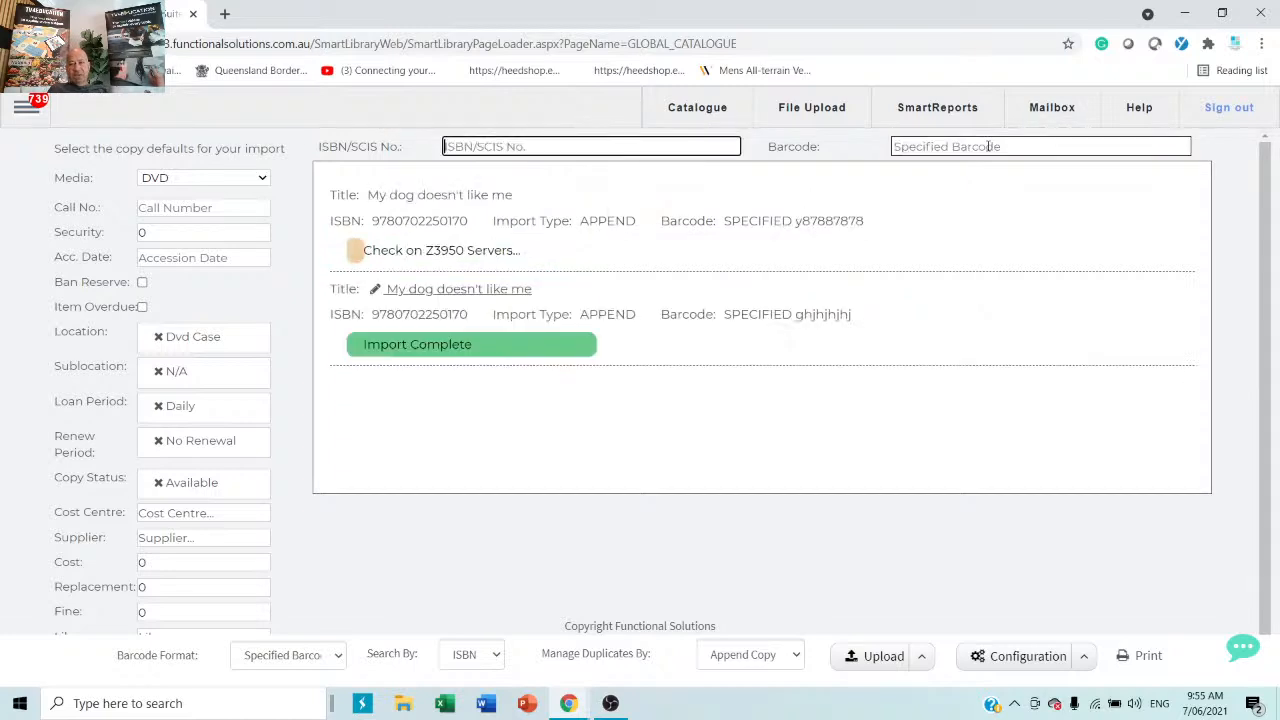
right_click(666, 150)
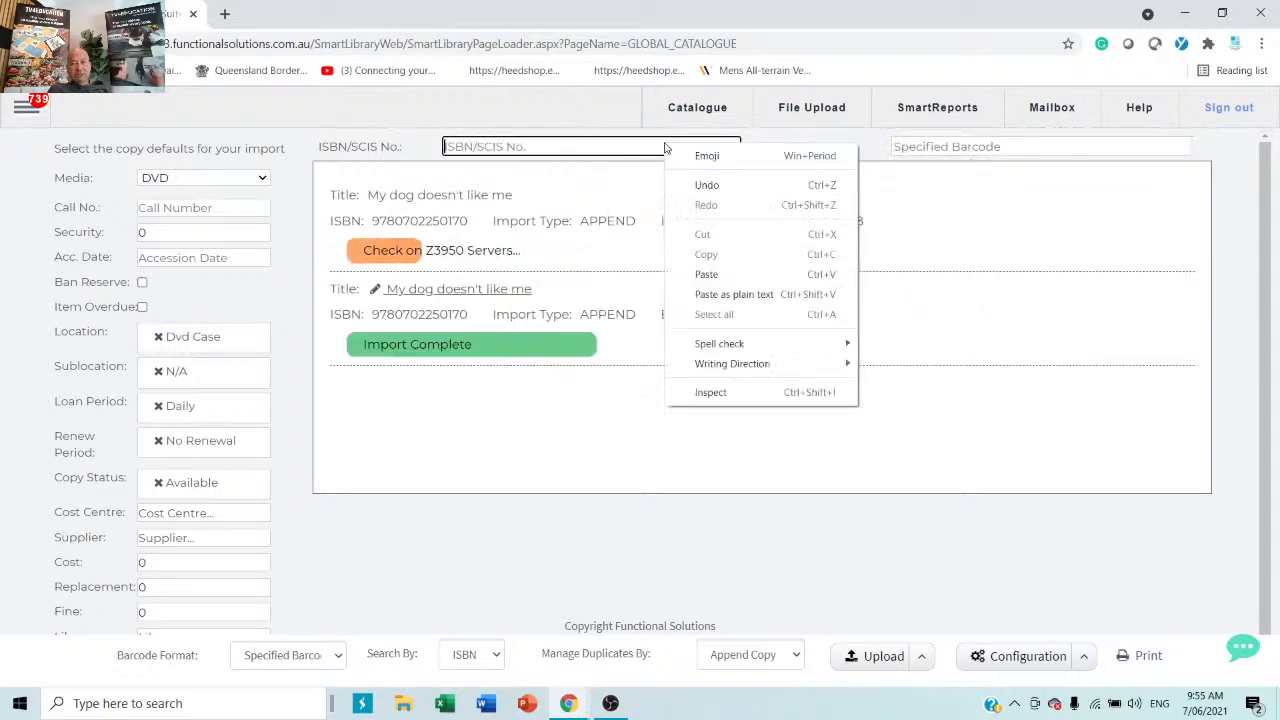
left_click(741, 281)
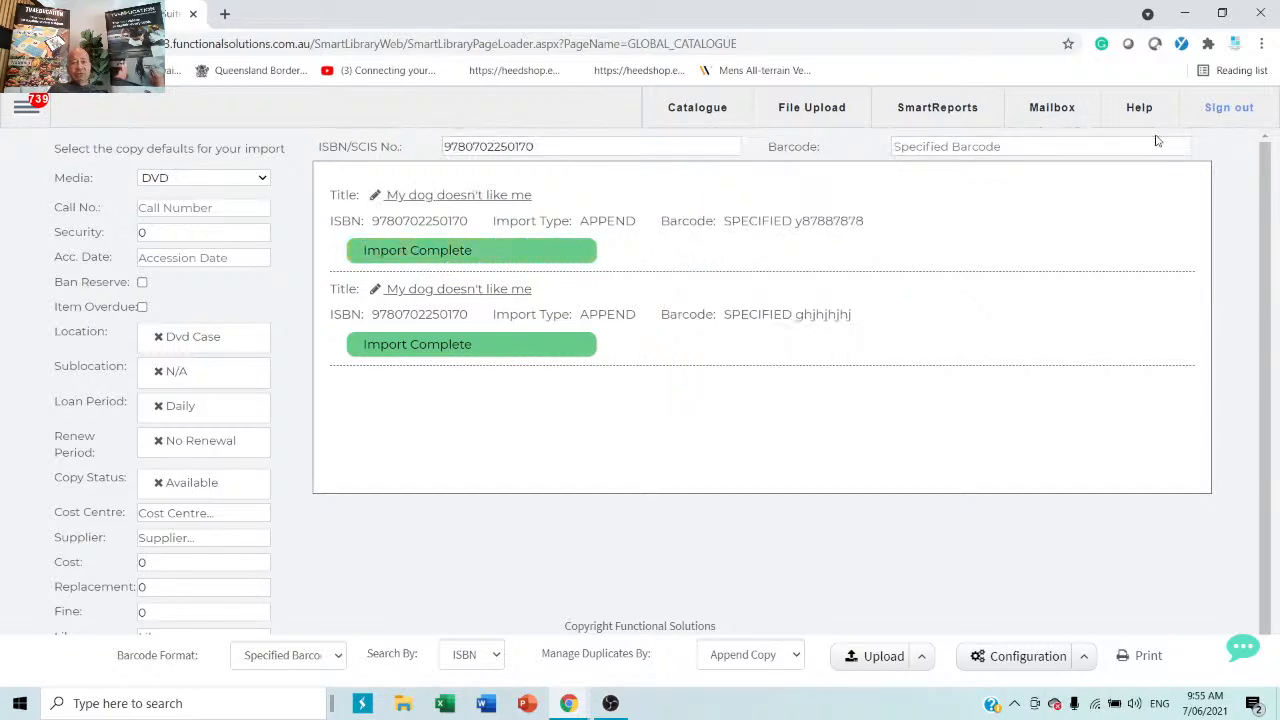
left_click(1005, 146)
type("iuiu")
key("Return")
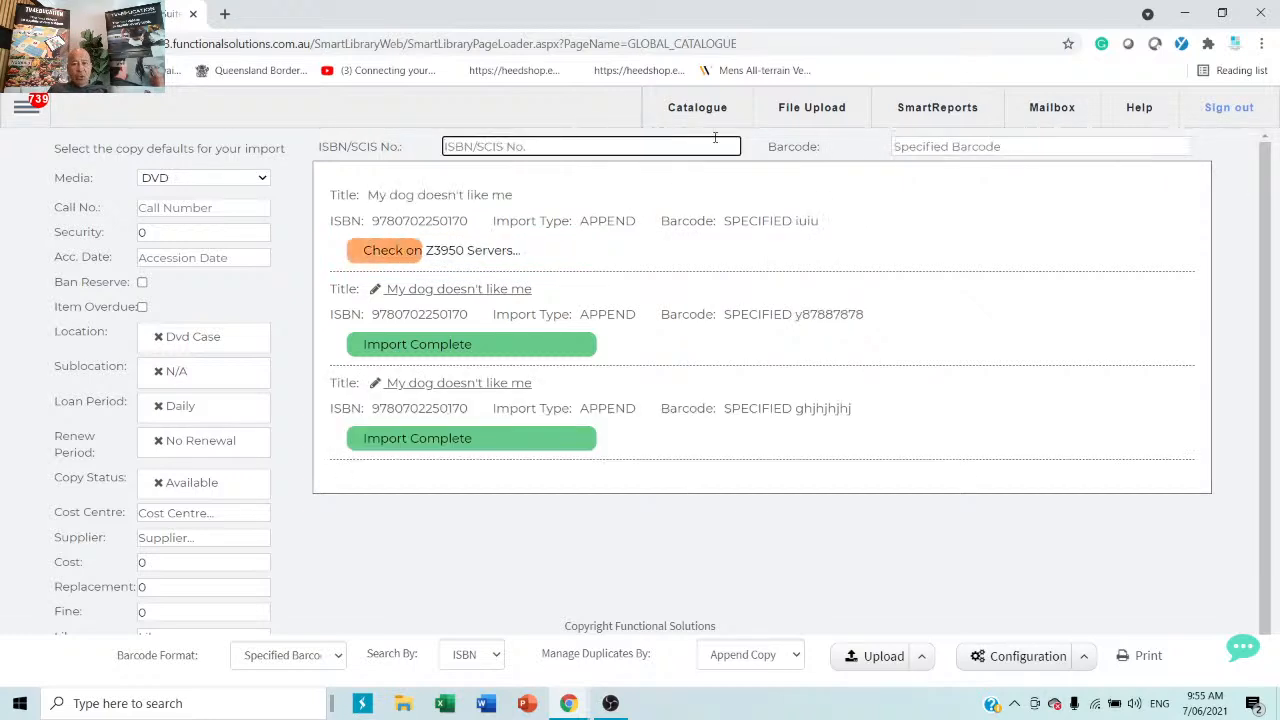
Try to import the made-up ISBN yuyuyuyuyuyu with the specified barcode yyuyuyu.
type("yuyuyuyuyuyu")
key("Tab")
type("yyuyuyu")
key("Return")
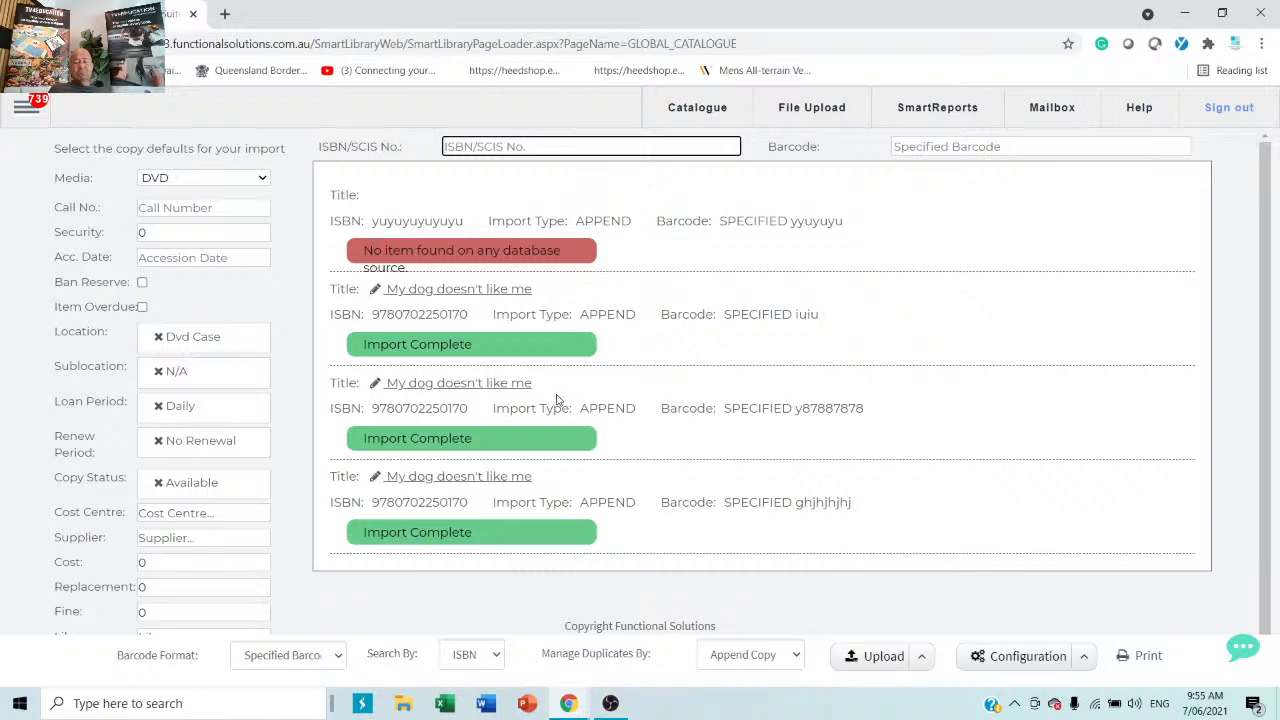
Try to print the spine labels for the imported copies.
left_click(1147, 658)
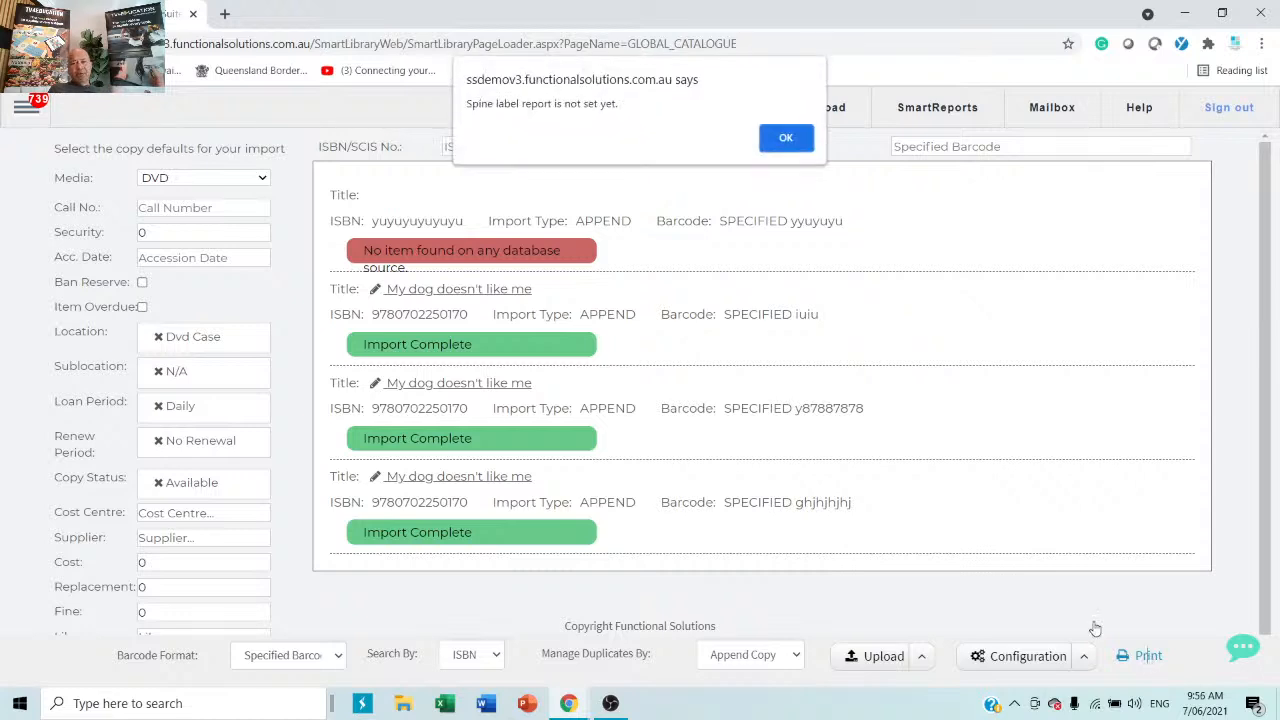
left_click(772, 137)
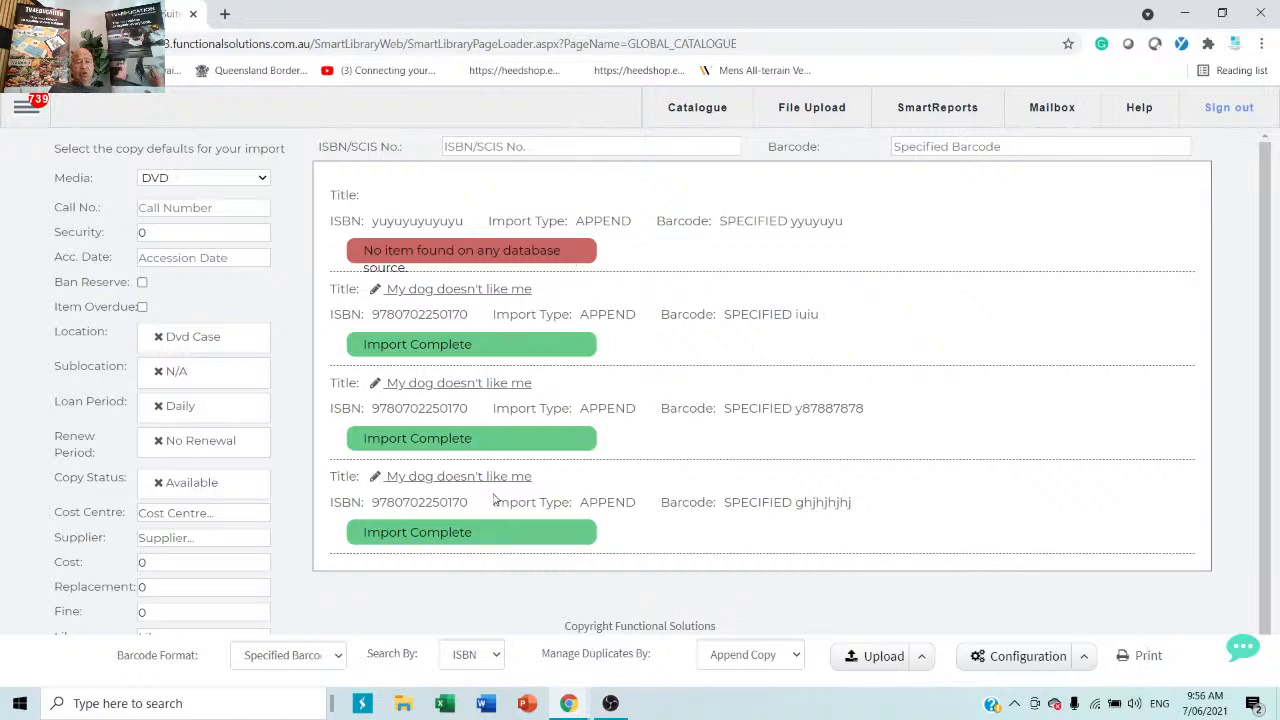
Change the import's media type to Book.
left_click(262, 180)
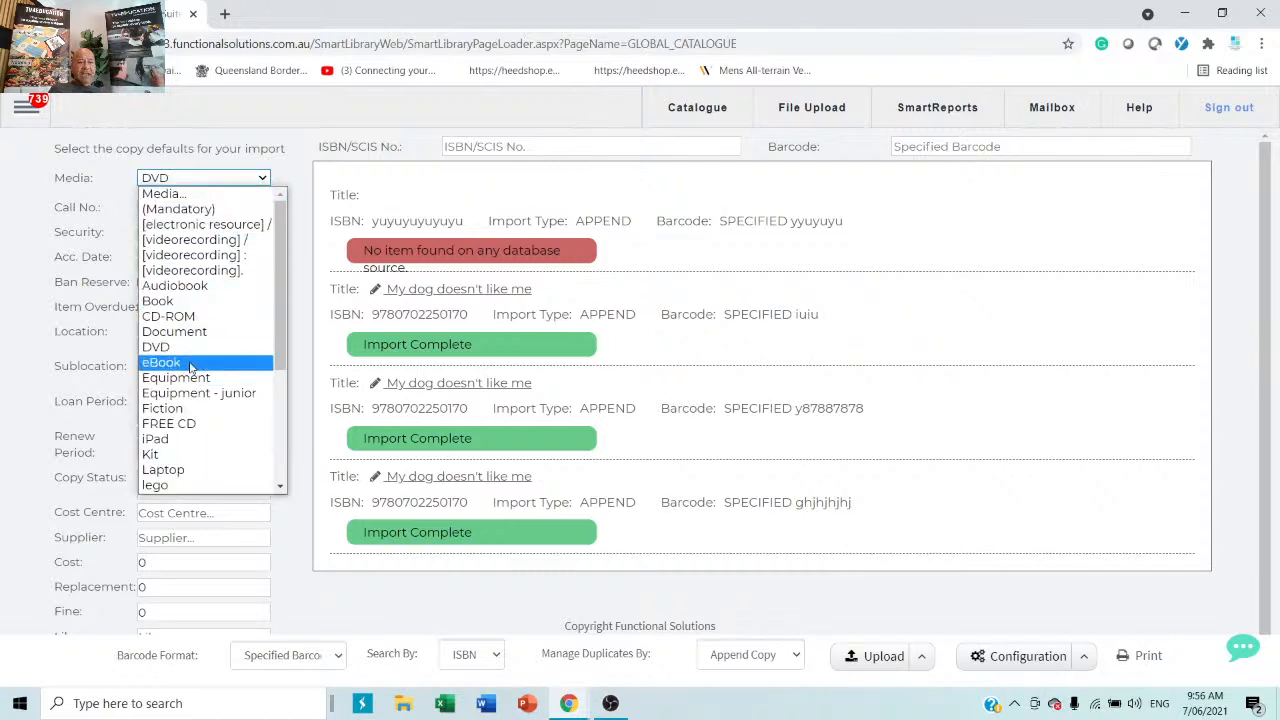
left_click(176, 304)
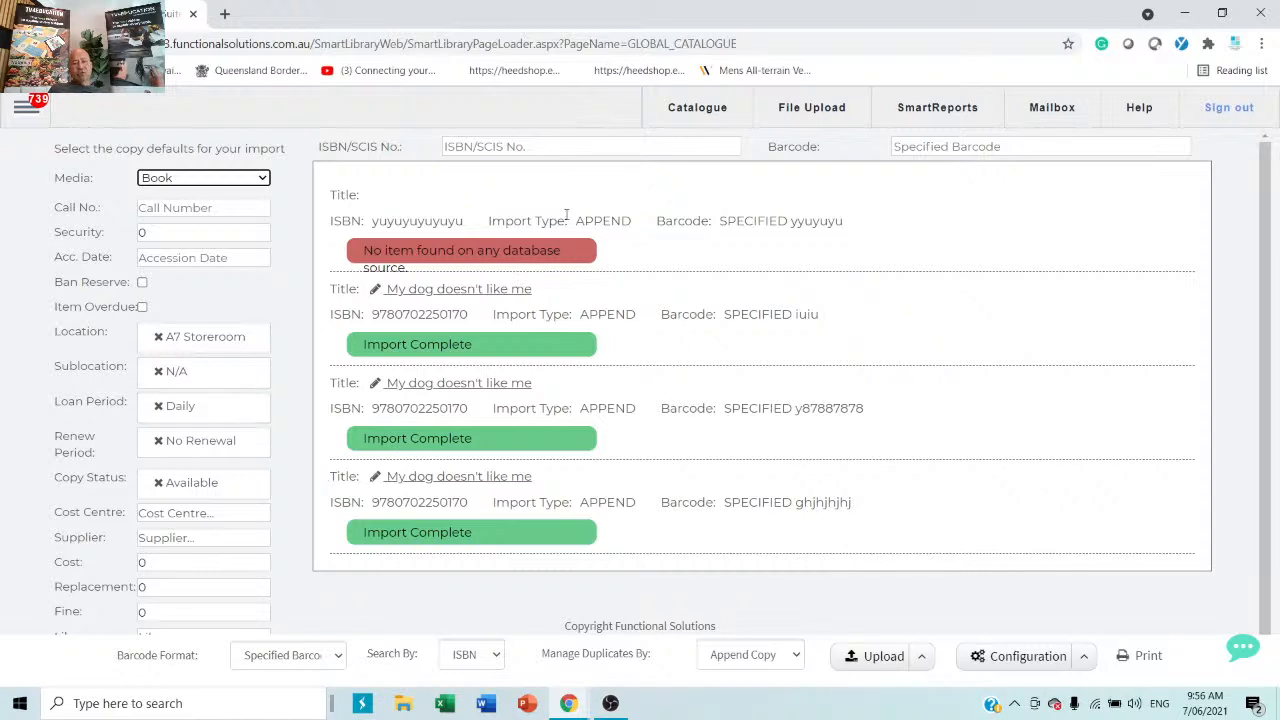
left_click(22, 108)
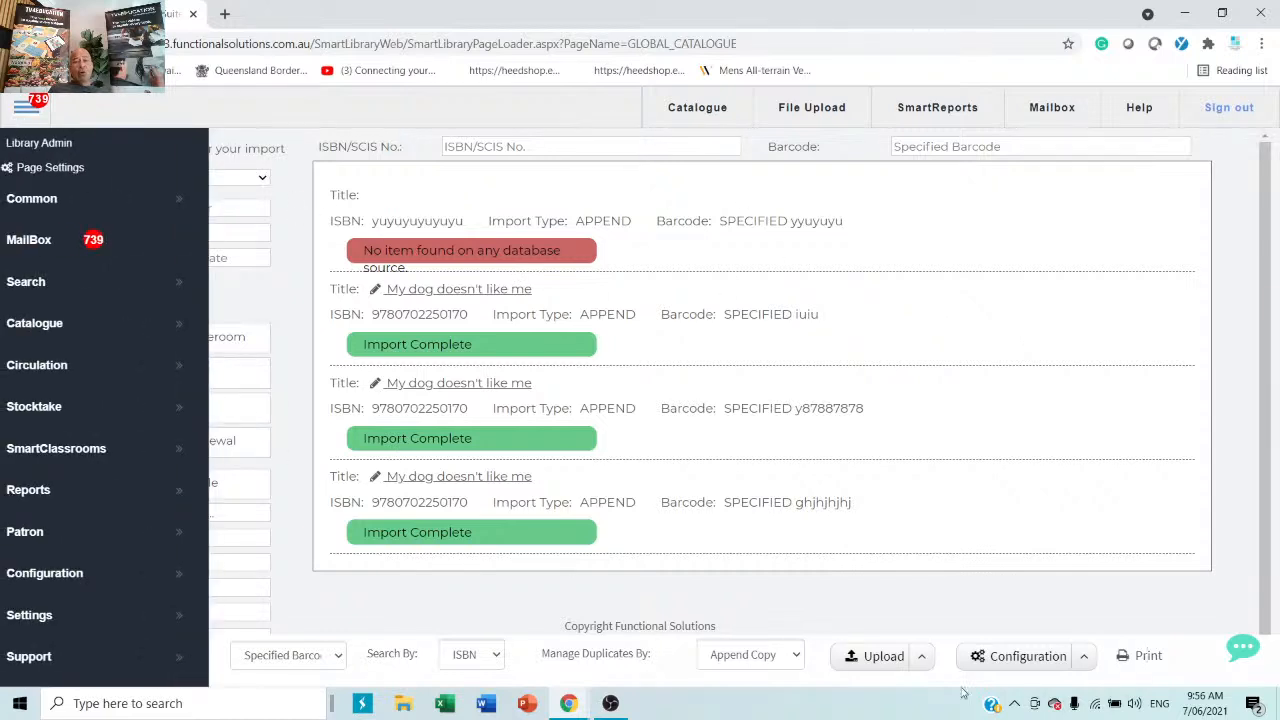
left_click(1042, 608)
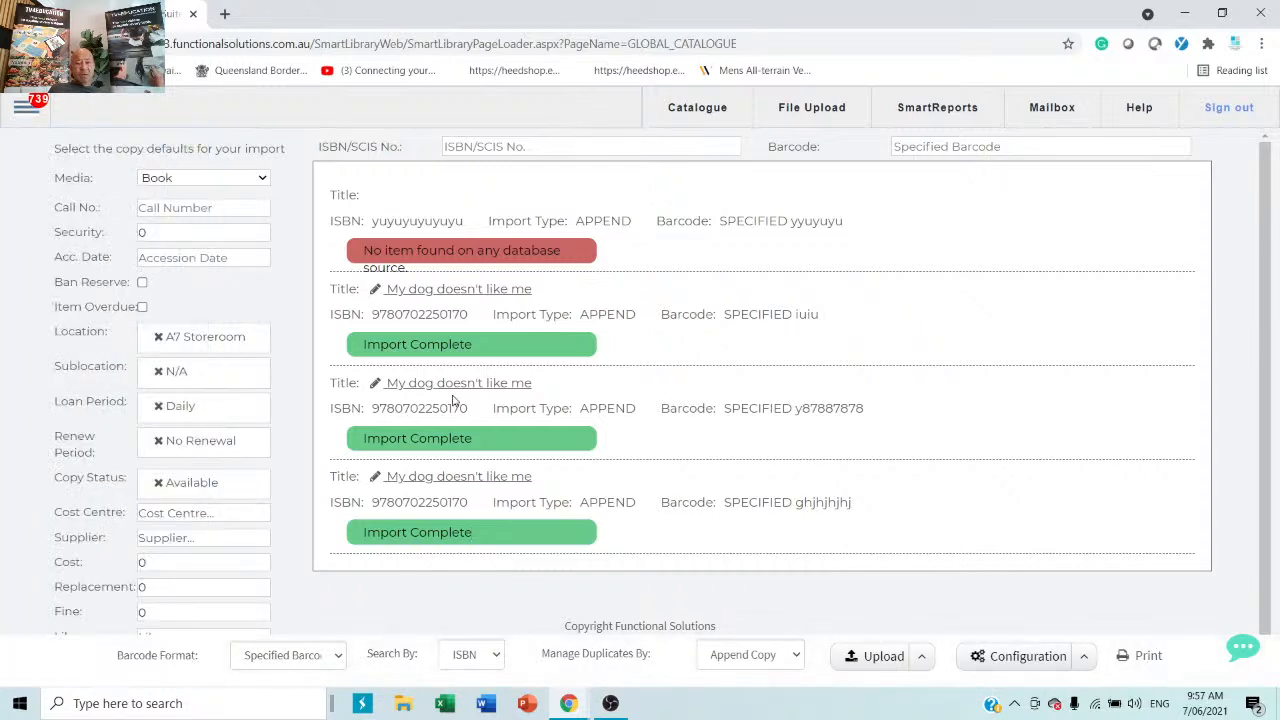
Open the imported "My dog doesn't like me" record for barcode y87887878 and review its copies, basic details and additional titles.
left_click(475, 387)
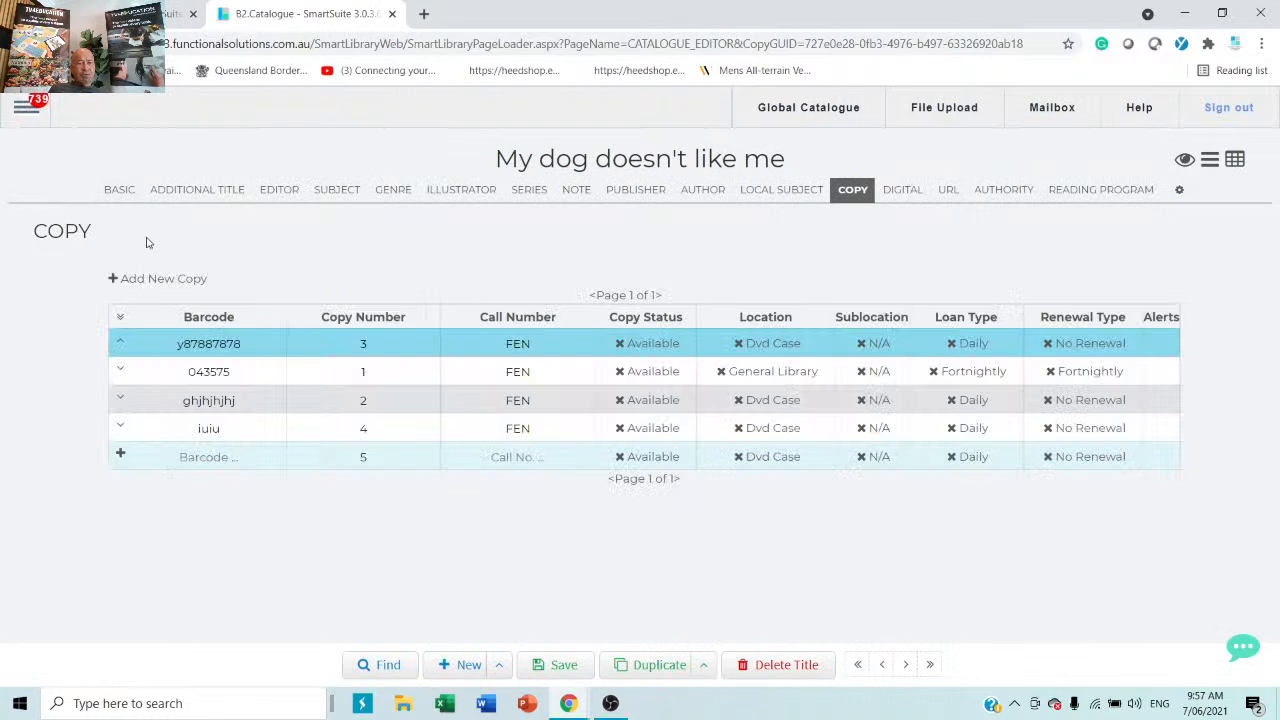
left_click(114, 192)
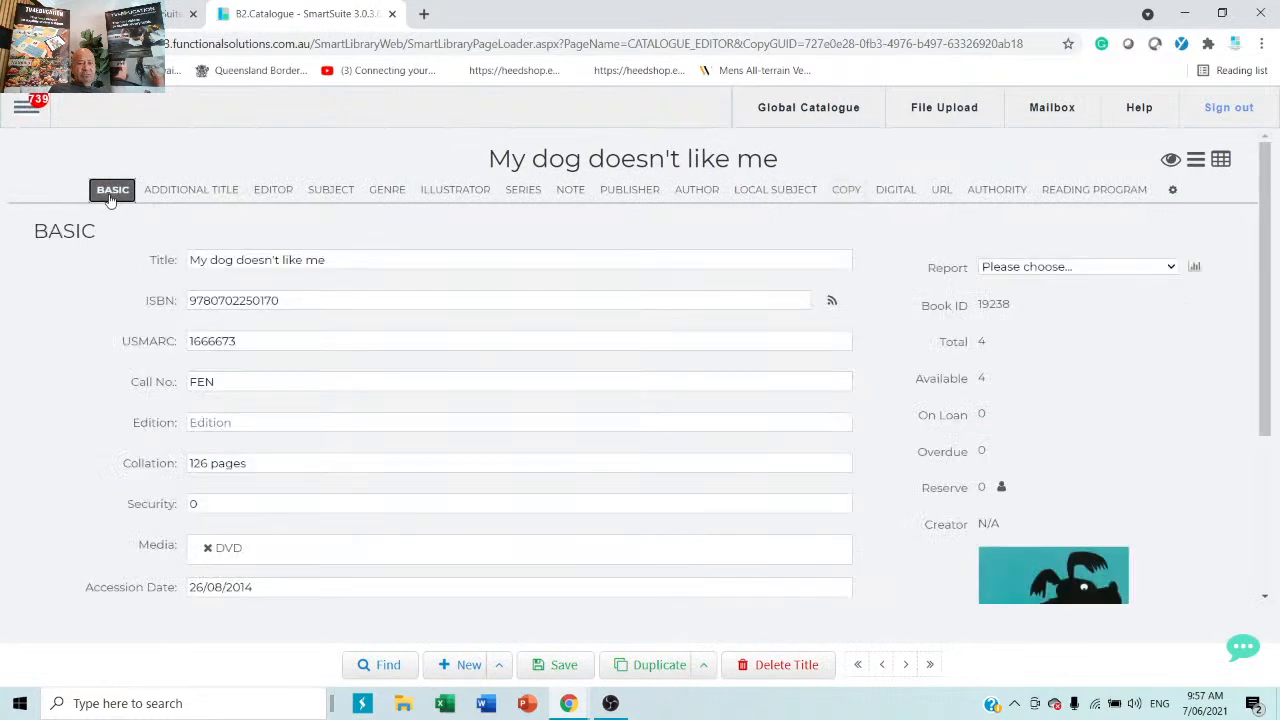
left_click(217, 195)
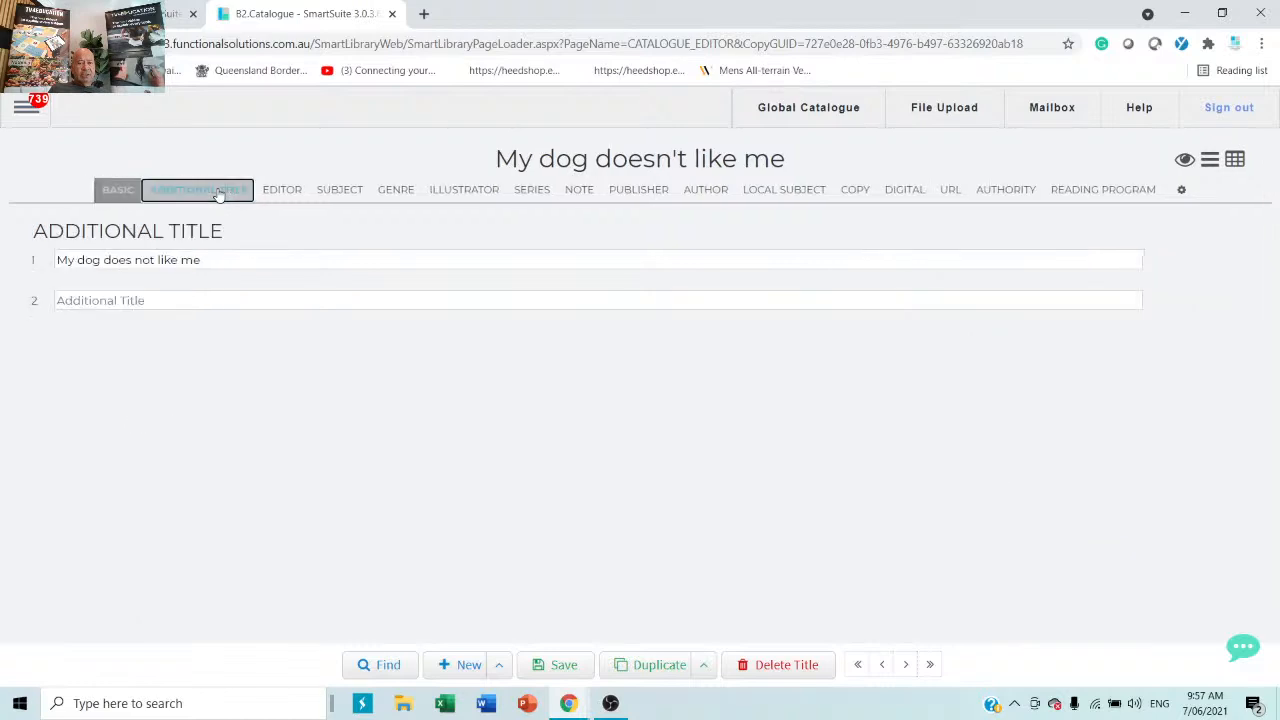
left_click(289, 193)
Examine the subject headings, local subjects and notes of "My dog doesn't like me", highlighting most of the second note.
left_click(330, 196)
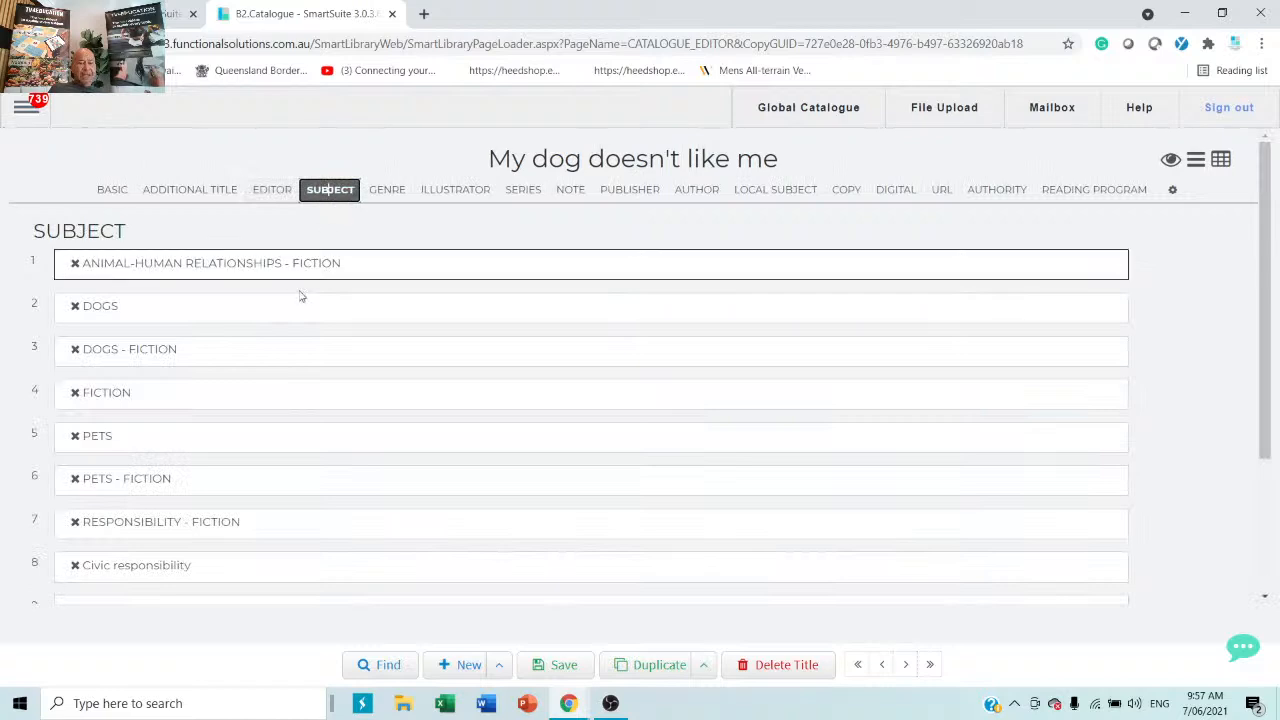
scroll(376, 522, "down", 2)
left_click(160, 542)
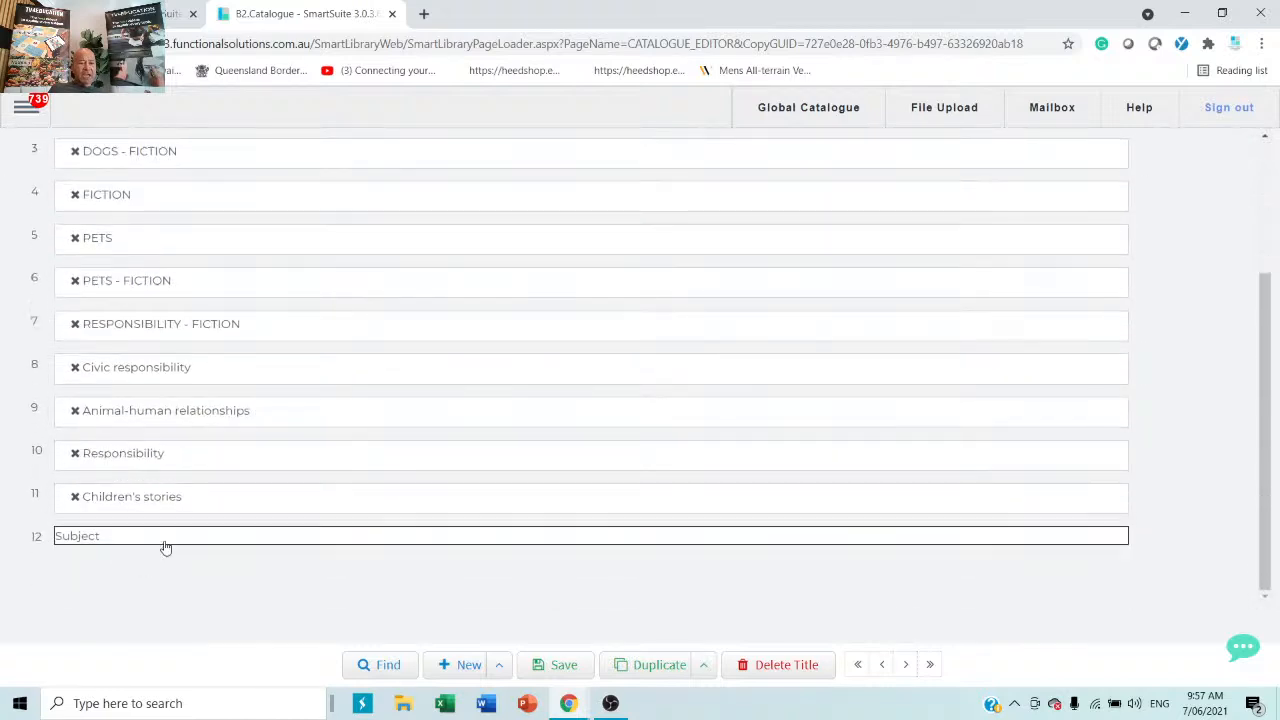
scroll(165, 547, "up", 2)
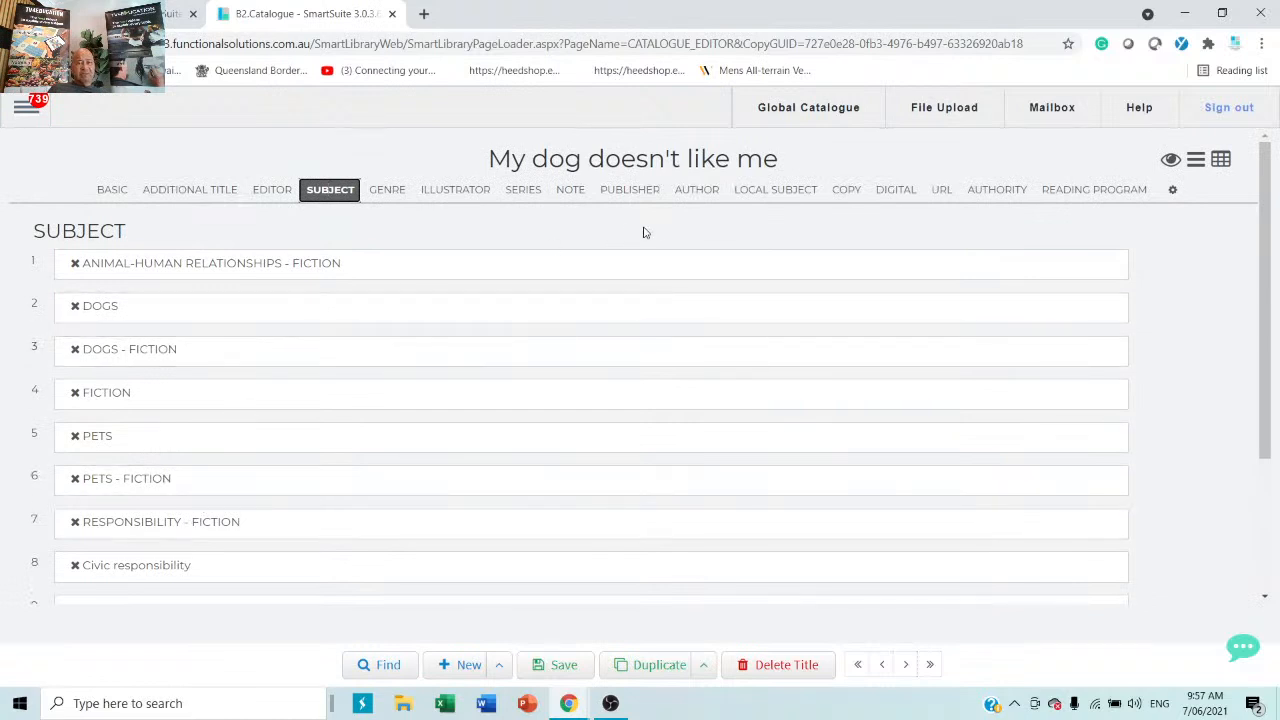
left_click(755, 190)
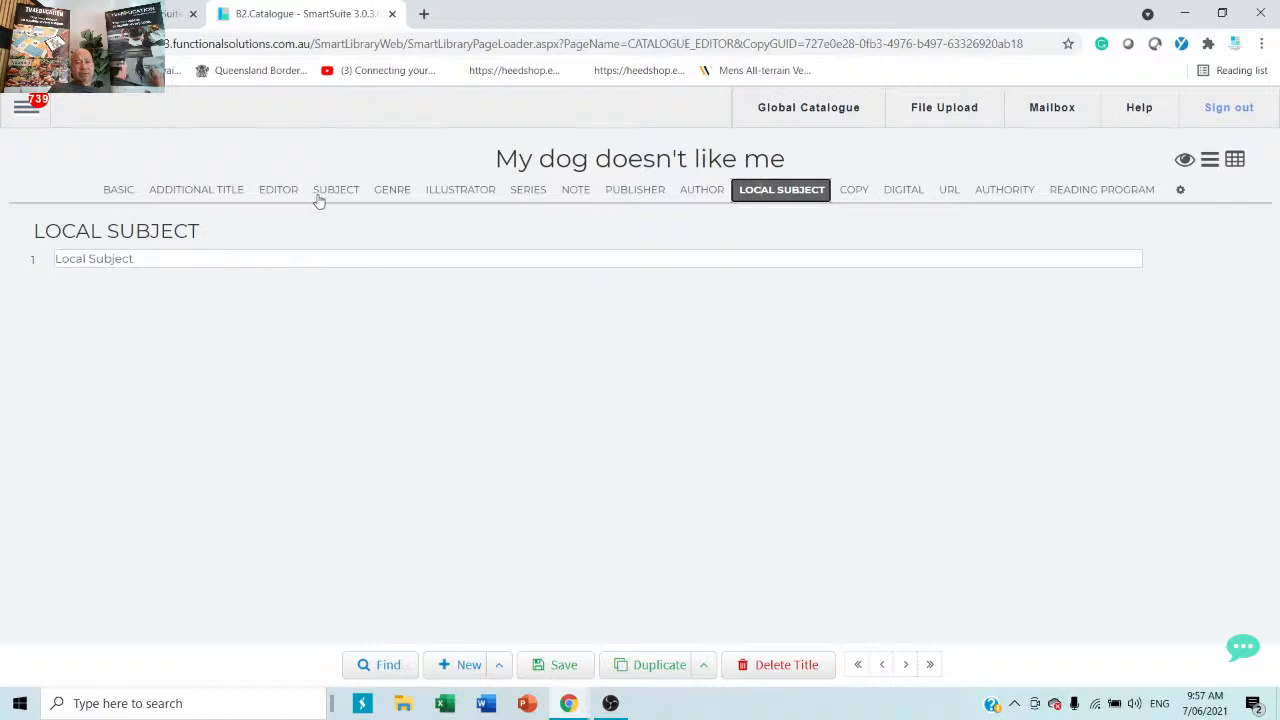
left_click(575, 195)
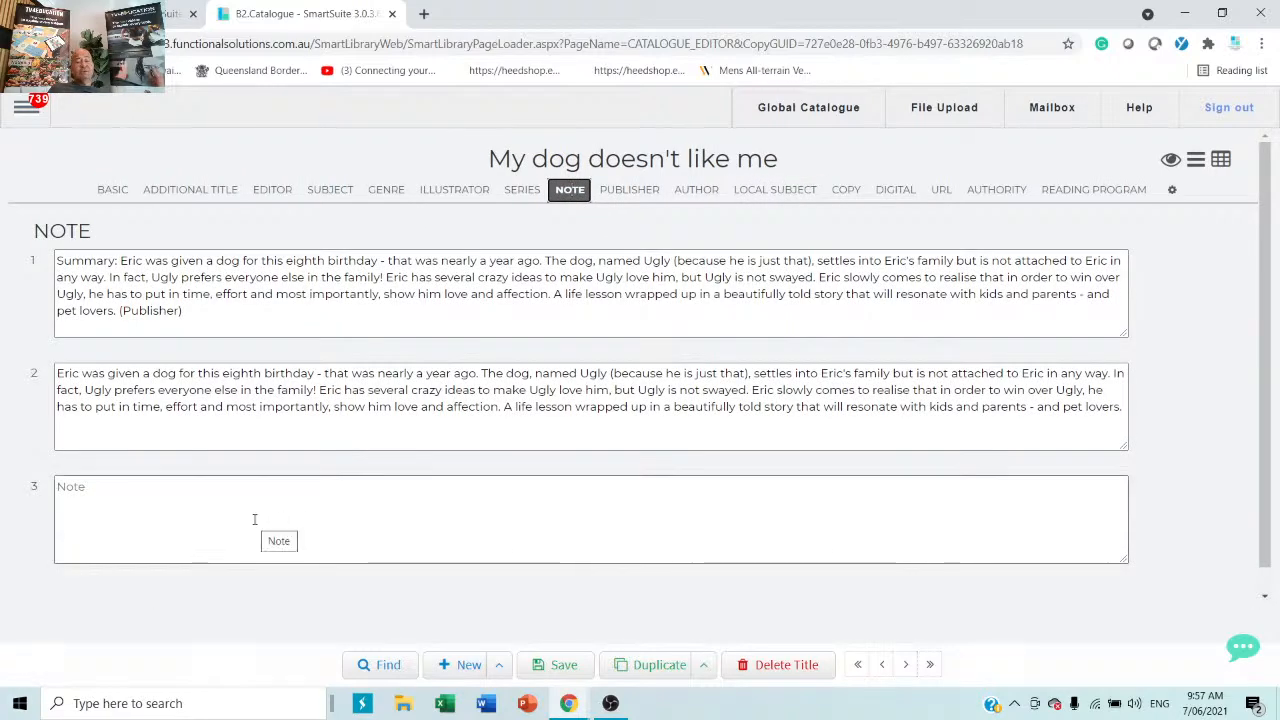
left_click_drag(1114, 429, 462, 374)
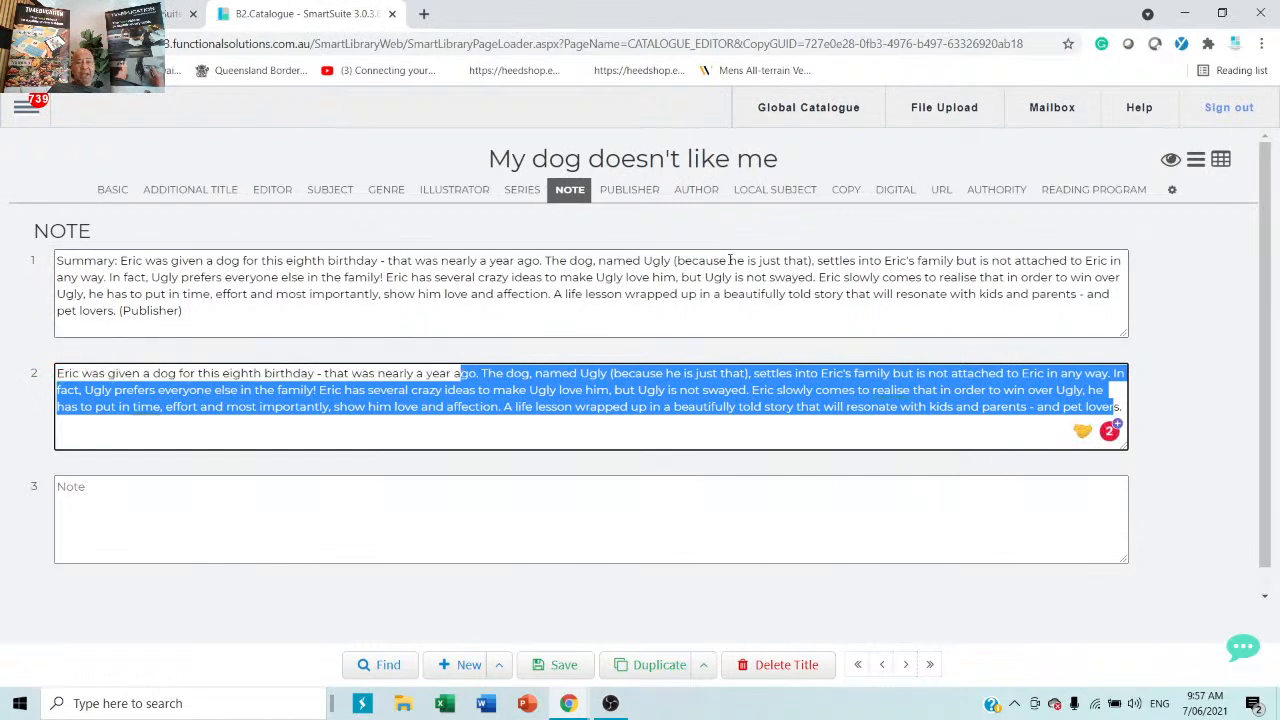
Review the publisher and author details of "My dog doesn't like me" and close the record.
left_click(627, 190)
left_click(684, 192)
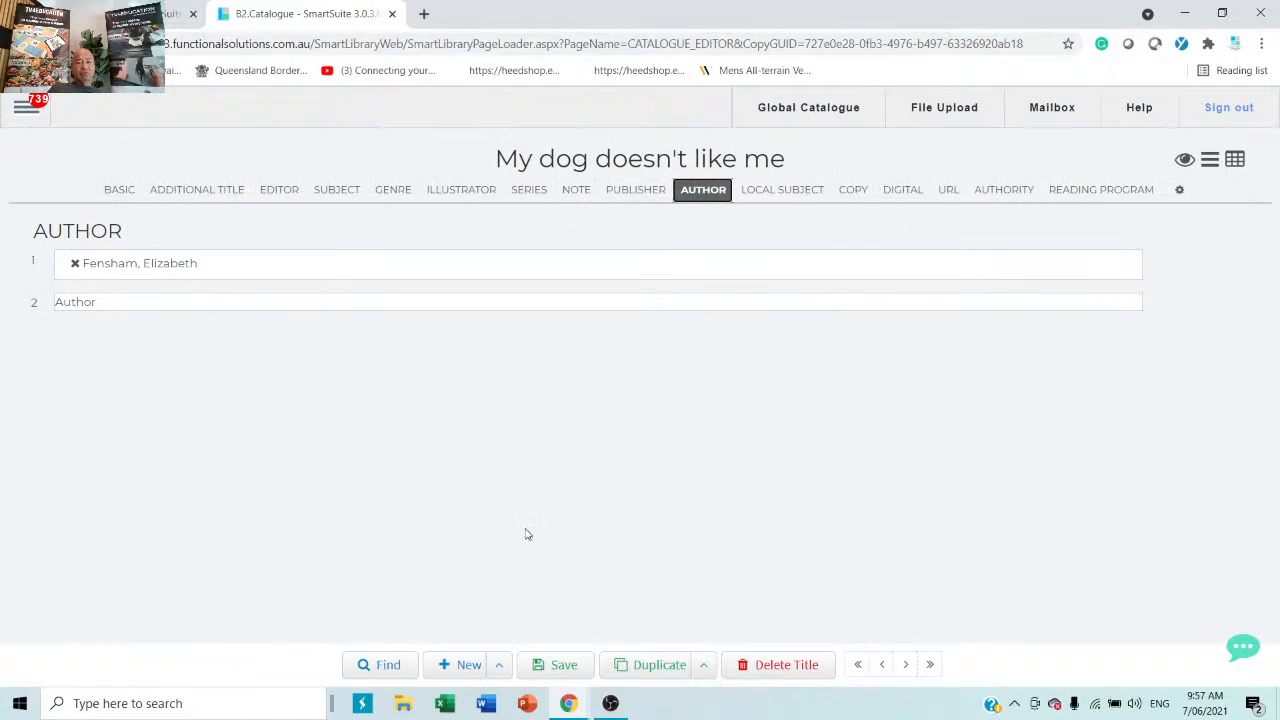
left_click(392, 14)
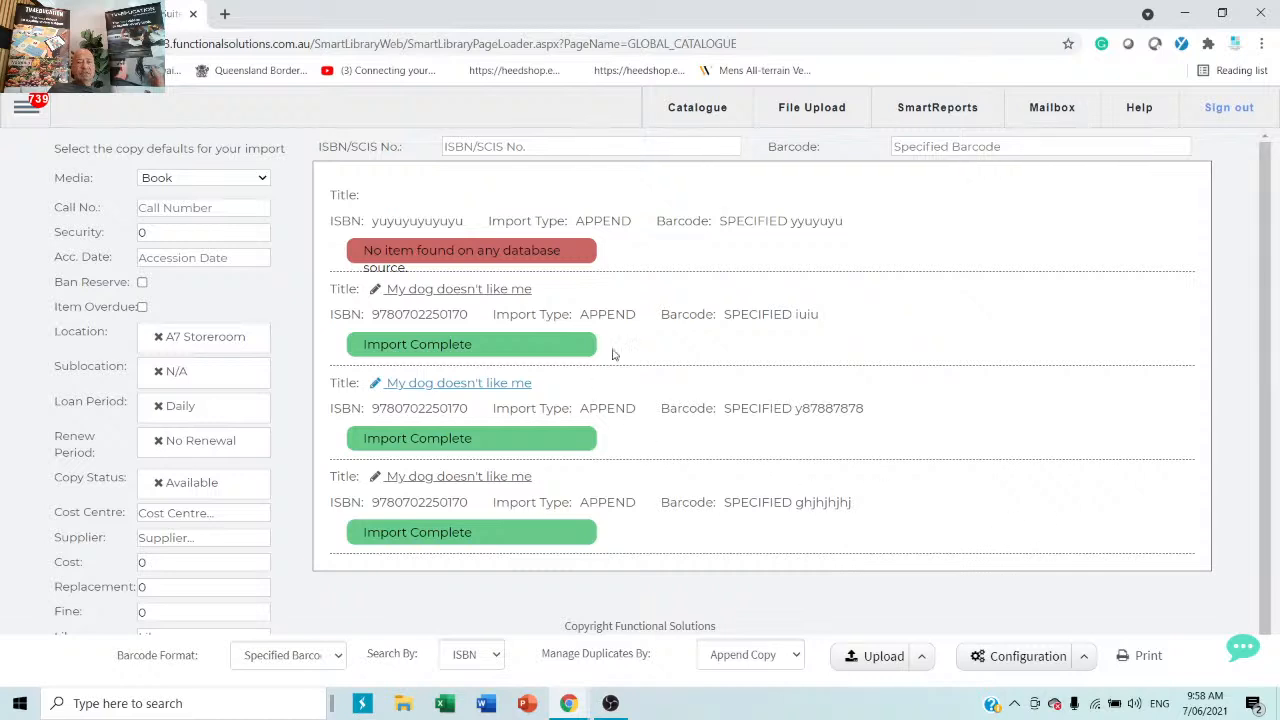
Open the Circulation page for loans.
left_click(25, 112)
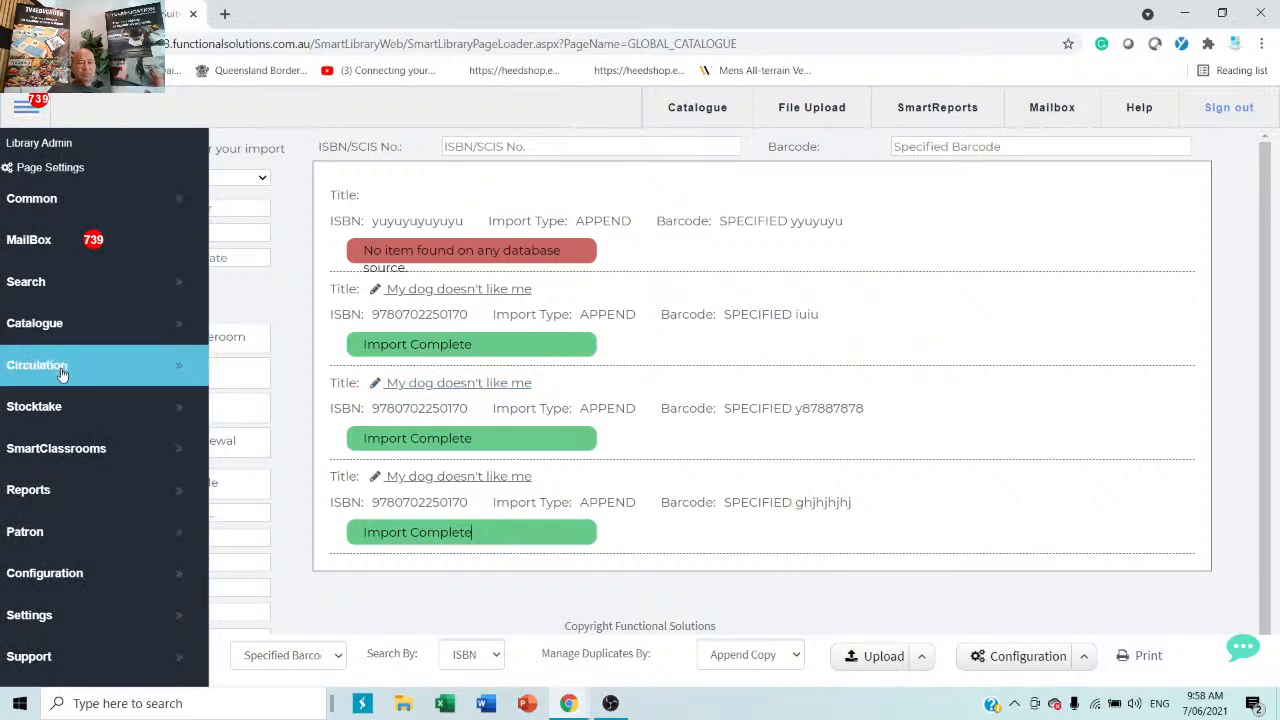
mouse_move(63, 373)
left_click(331, 372)
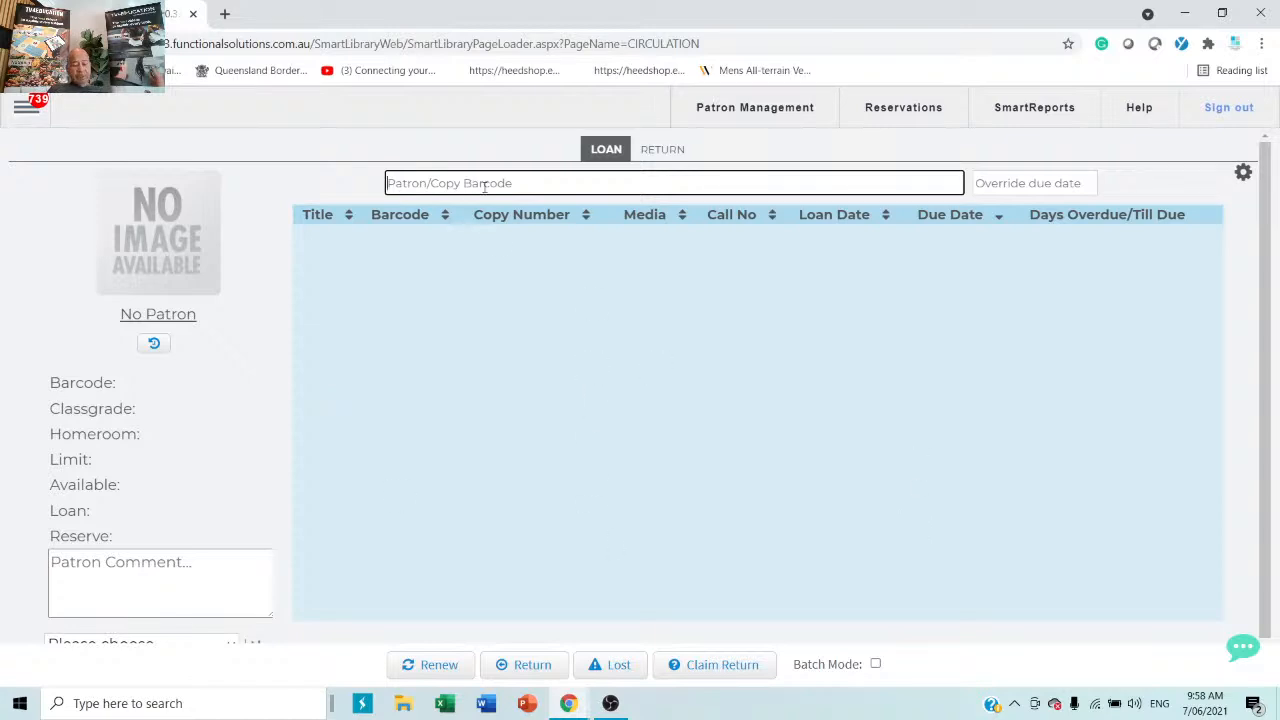
type("dffdfdfdfdf")
type("dfdfdfdfdfdf")
type("dfdfdfdfdfdf")
type("dfdfdfdfdfdf")
type("dfdfdfdfdf")
type("dfdfdfdfdfdf")
type("dfdfdfdfdf")
type("df")
key("BackSpace")
key("BackSpace")
key("BackSpace")
key("BackSpace")
key("BackSpace")
key("BackSpace")
key("BackSpace")
key("BackSpace")
key("BackSpace")
key("BackSpace")
key("BackSpace")
key("BackSpace")
key("BackSpace")
key("BackSpace")
key("BackSpace")
key("BackSpace")
key("BackSpace")
key("BackSpace")
key("BackSpace")
key("BackSpace")
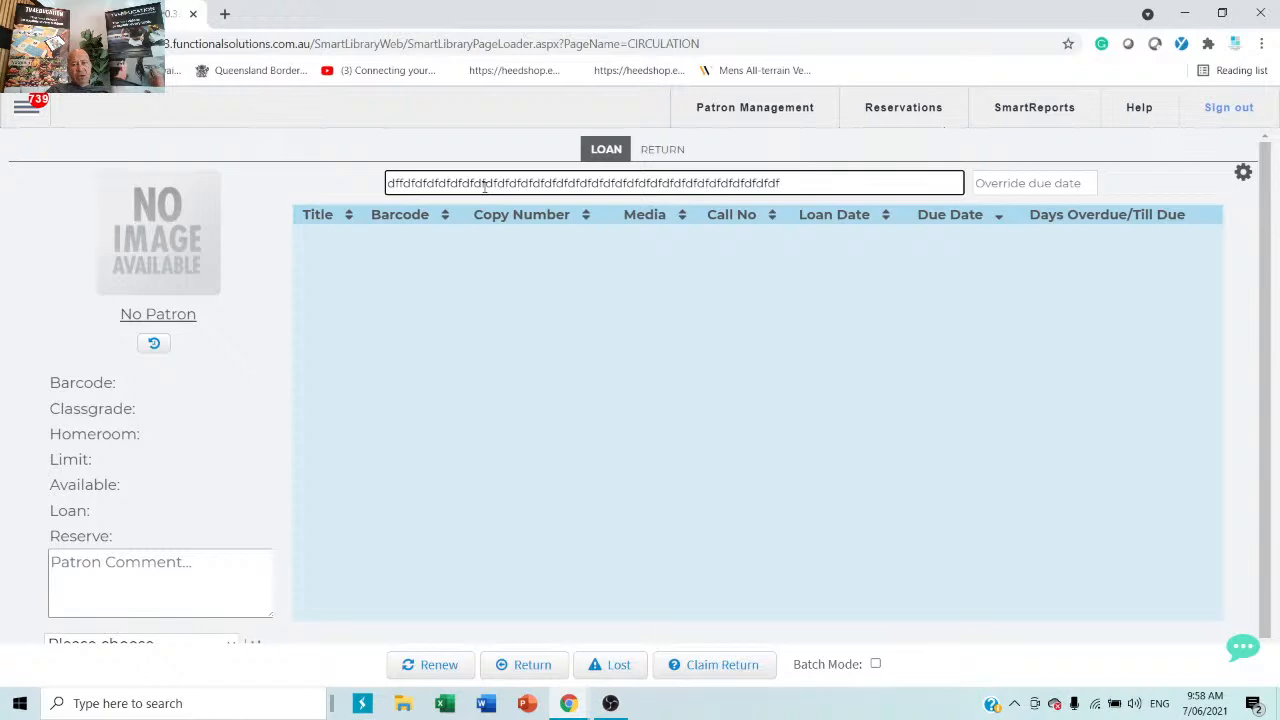
key("BackSpace")
key("BackSpace")
key("BackSpace")
key("BackSpace")
key("BackSpace")
key("BackSpace")
key("BackSpace")
key("BackSpace")
key("BackSpace")
key("BackSpace")
key("BackSpace")
key("BackSpace")
key("BackSpace")
key("BackSpace")
key("BackSpace")
key("BackSpace")
key("BackSpace")
key("BackSpace")
key("BackSpace")
key("BackSpace")
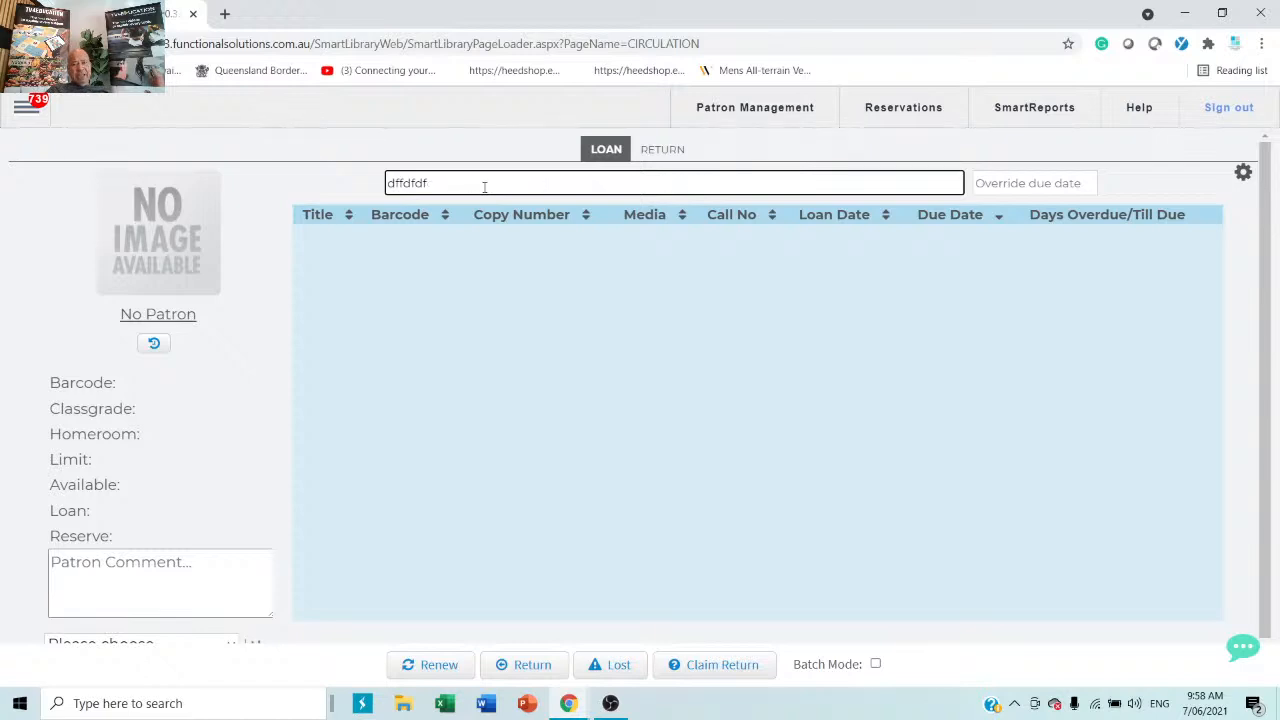
type("dfdfdfdfdfdfdfdfdfdfdfdfdfdfdfdfdfdf")
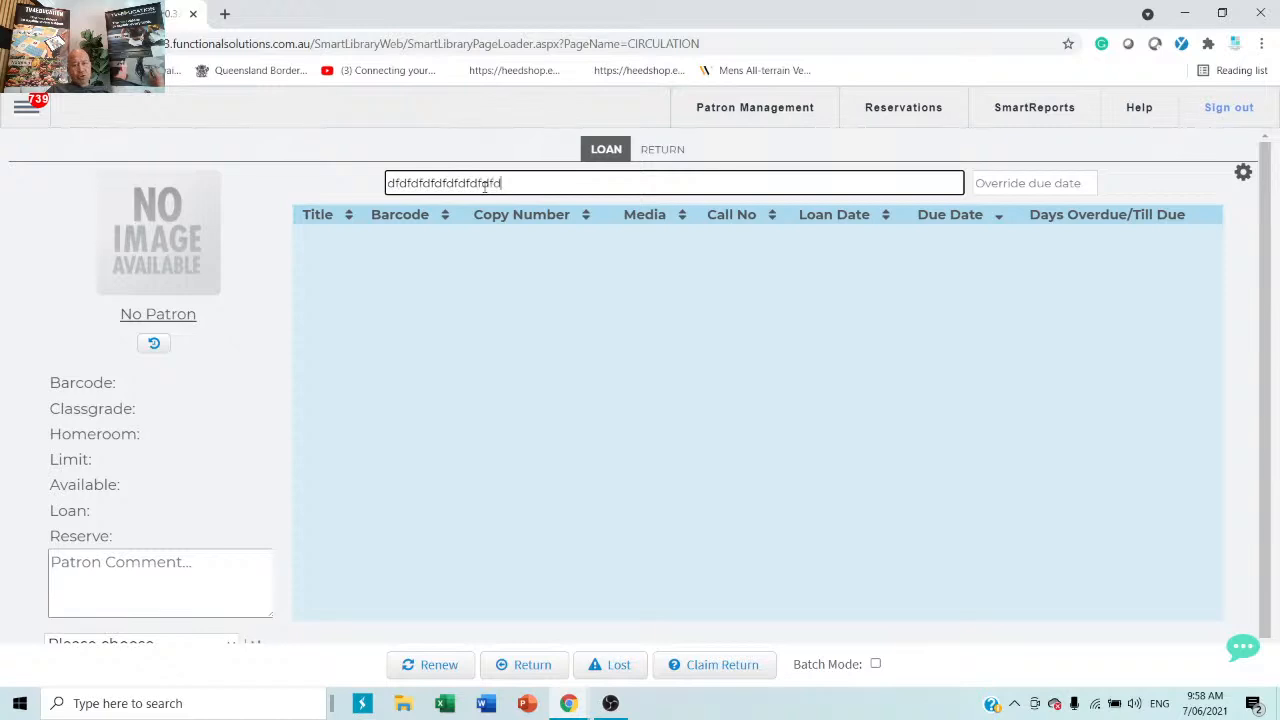
type("dfdfdfdfd")
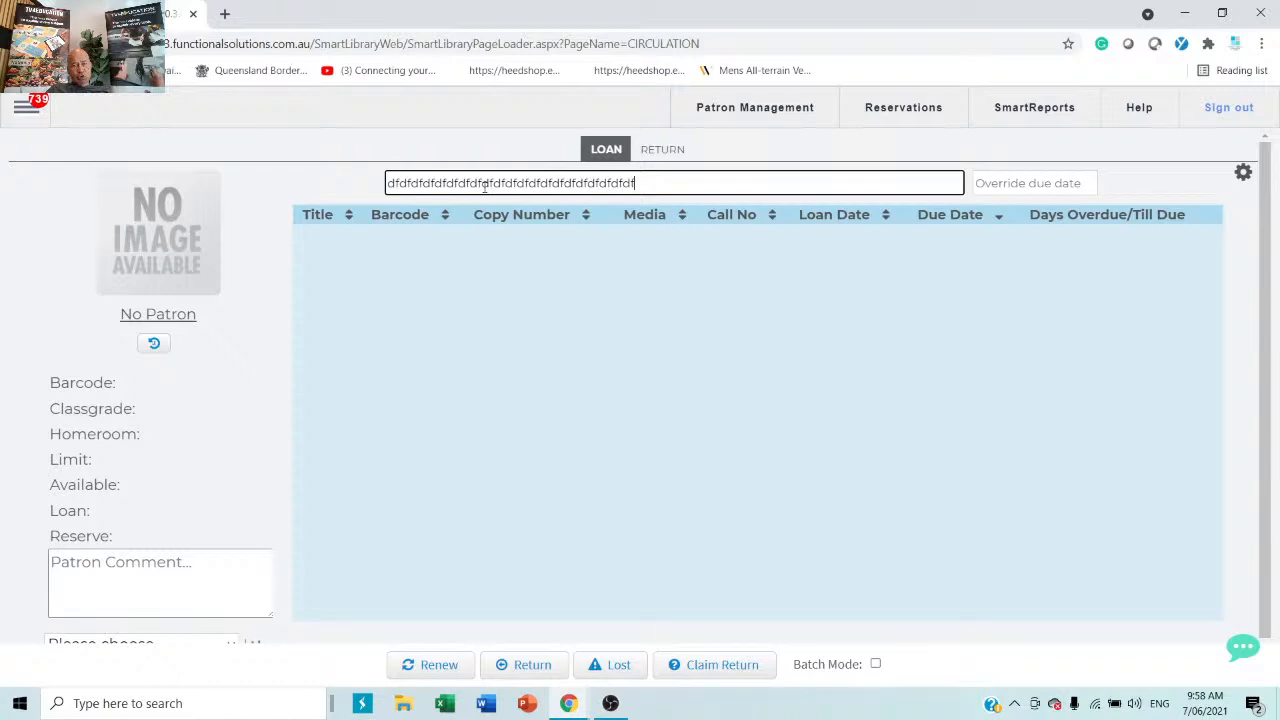
key("BackSpace")
key("BackSpace")
key("BackSpace")
key("BackSpace")
key("BackSpace")
key("BackSpace")
key("BackSpace")
key("BackSpace")
key("BackSpace")
key("BackSpace")
key("BackSpace")
key("BackSpace")
key("BackSpace")
key("BackSpace")
key("BackSpace")
key("BackSpace")
key("BackSpace")
key("BackSpace")
key("BackSpace")
key("BackSpace")
key("BackSpace")
key("BackSpace")
key("BackSpace")
key("BackSpace")
key("BackSpace")
key("BackSpace")
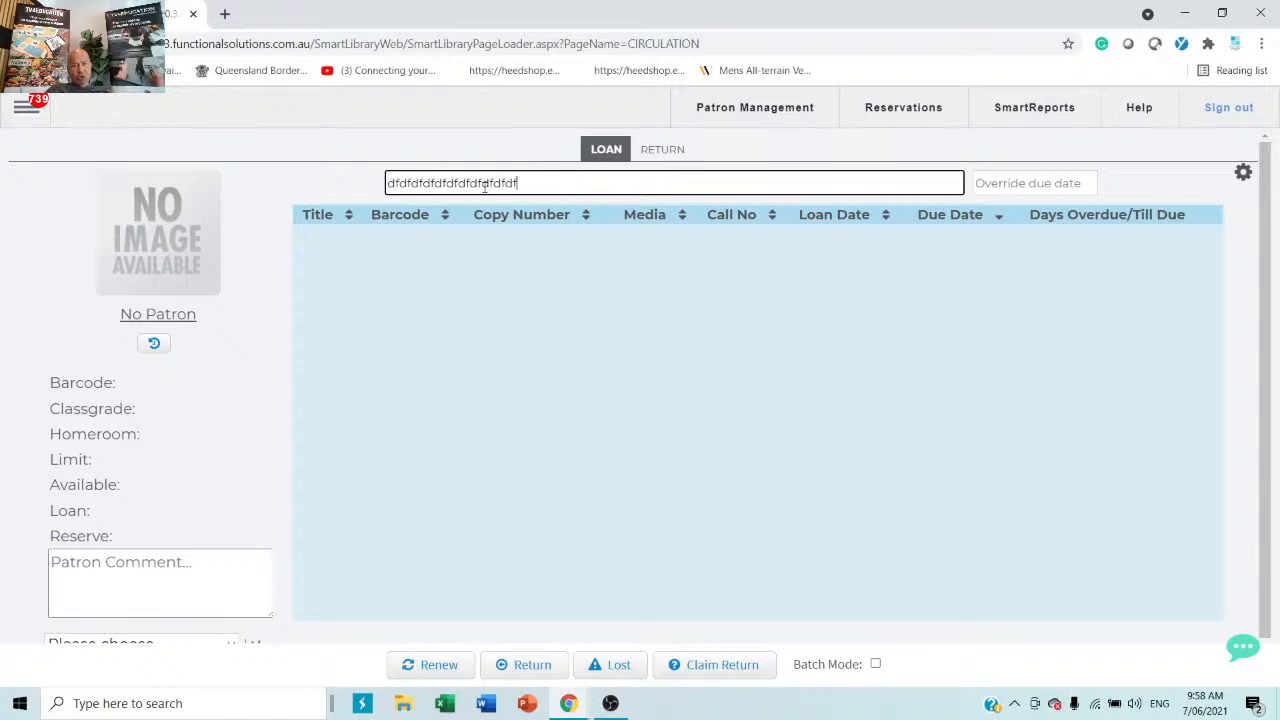
Search for patrons by surname, load the classgrade 12 patron in homeroom 08A past the overdue warning, and select the "Teacher's pet" loan.
type("smith")
key("Return")
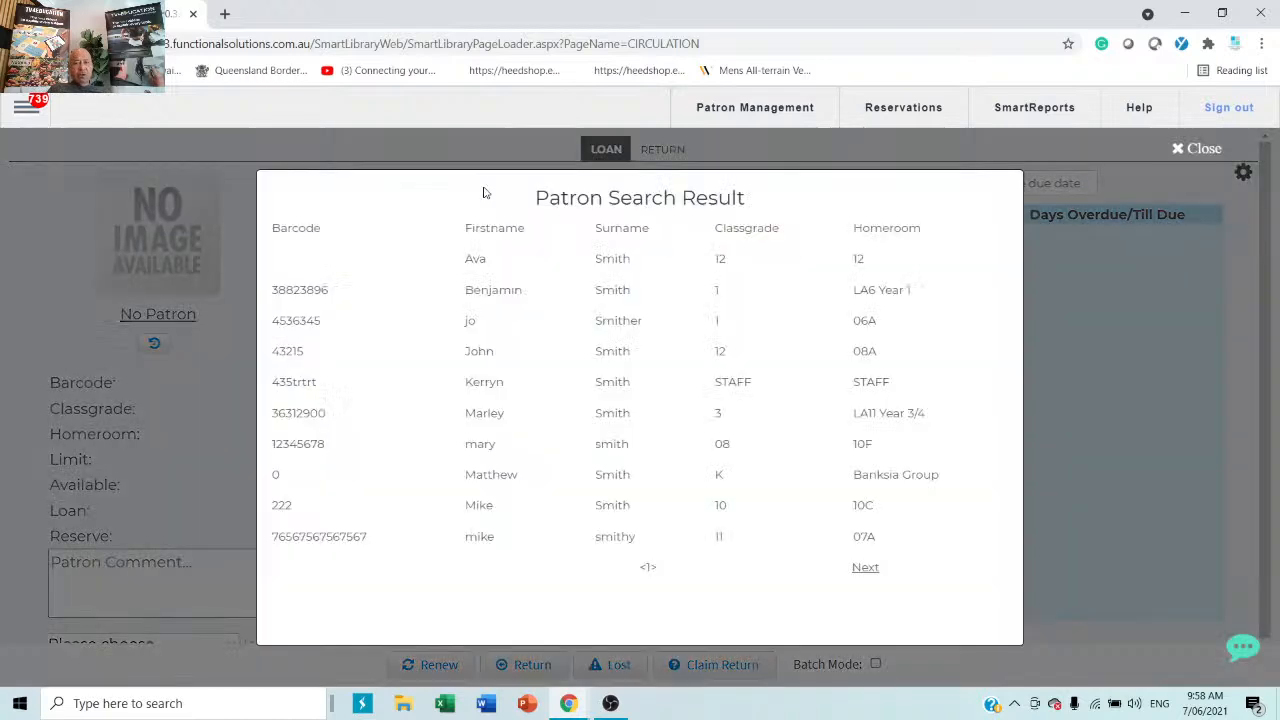
left_click(624, 351)
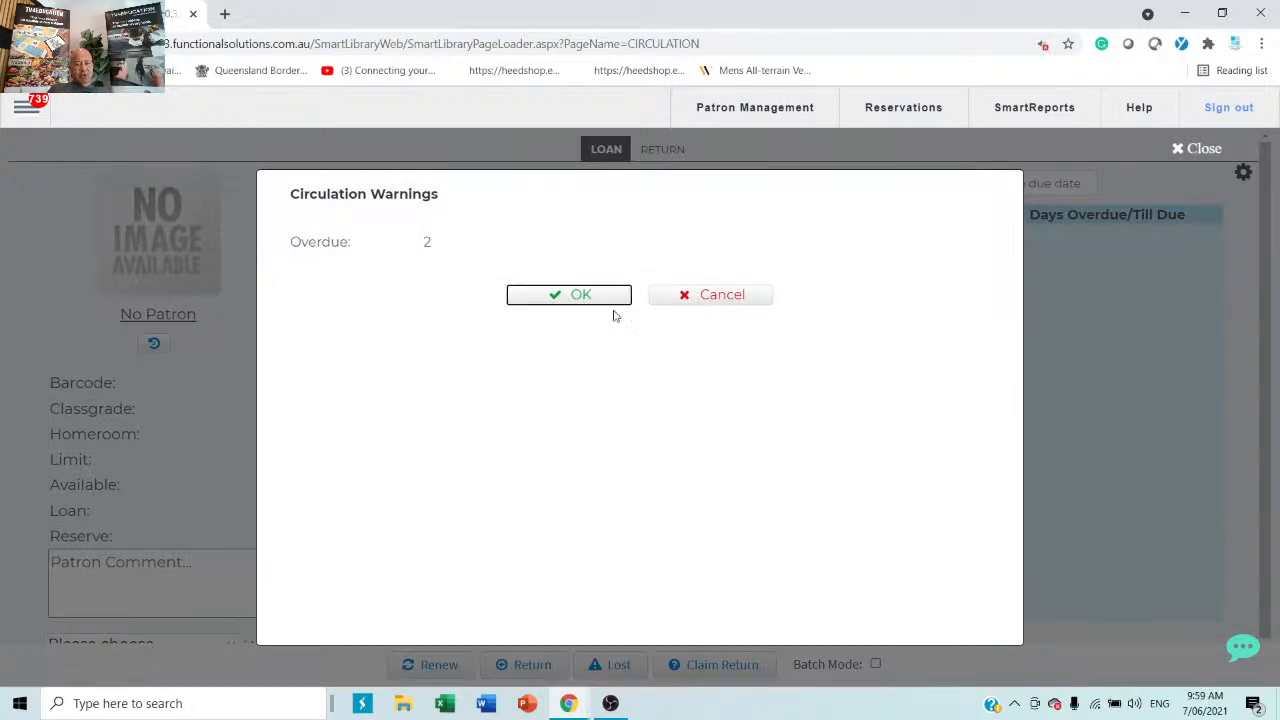
left_click(566, 297)
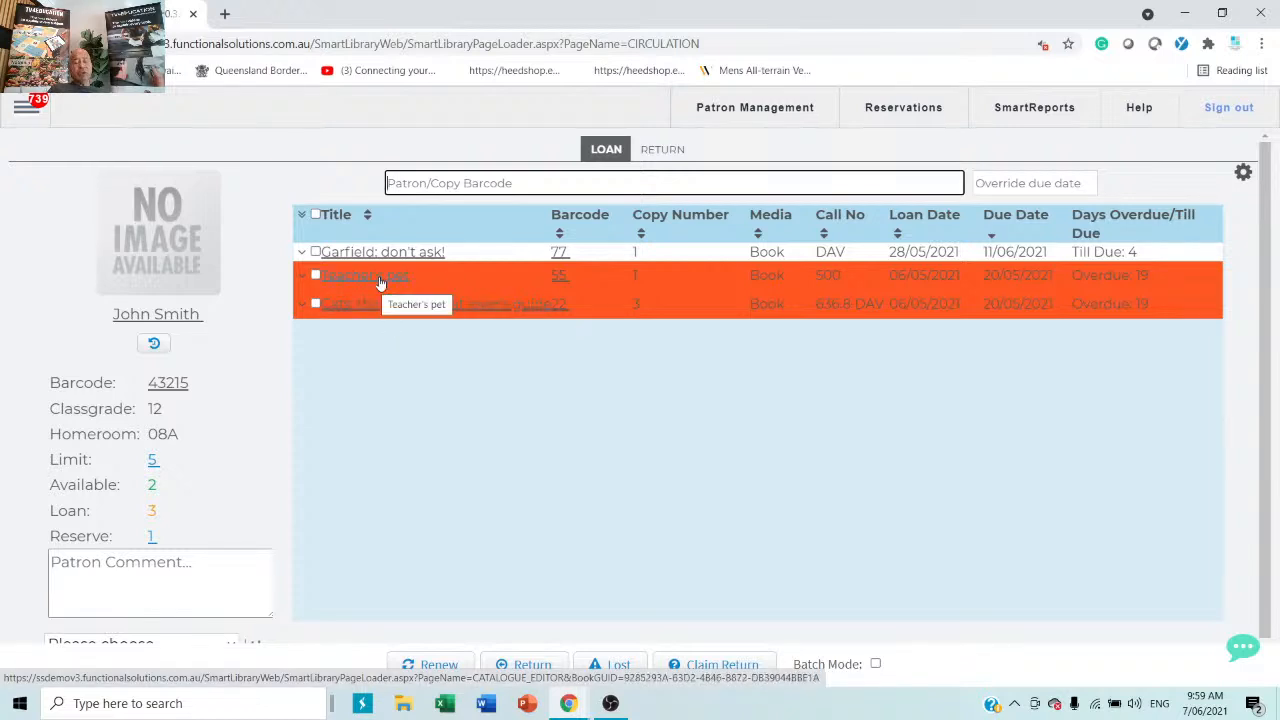
left_click(316, 277)
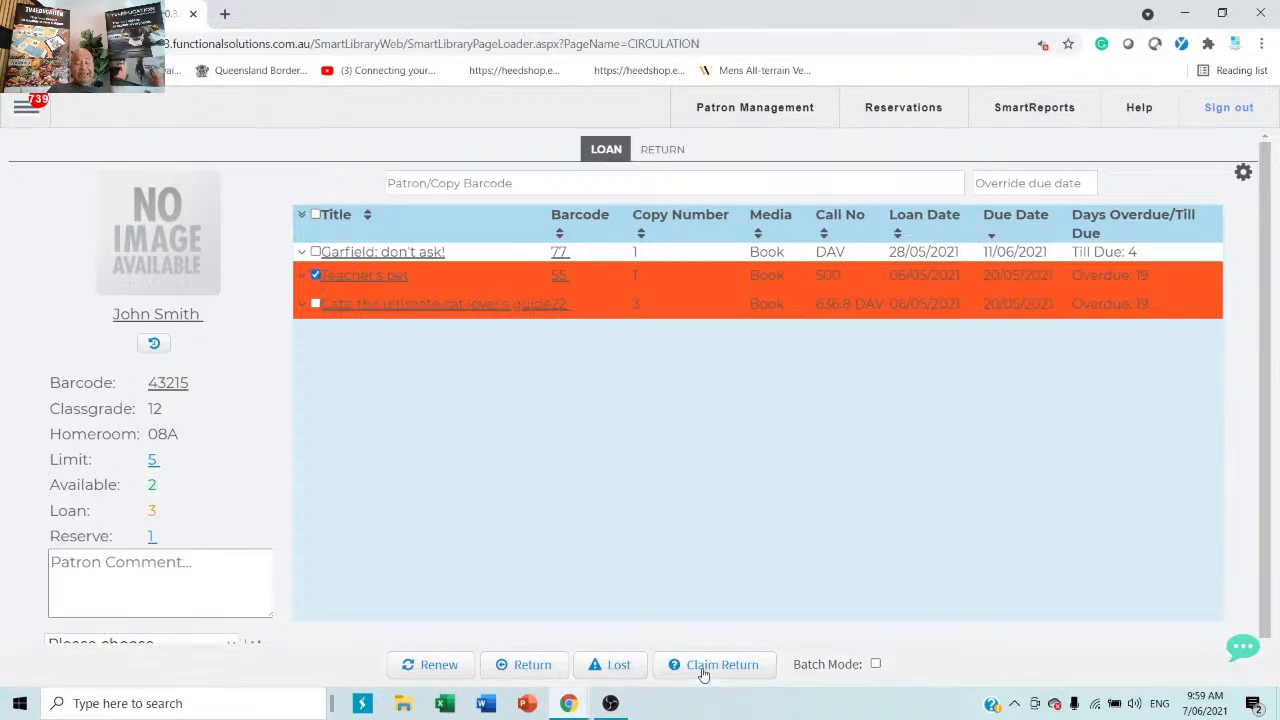
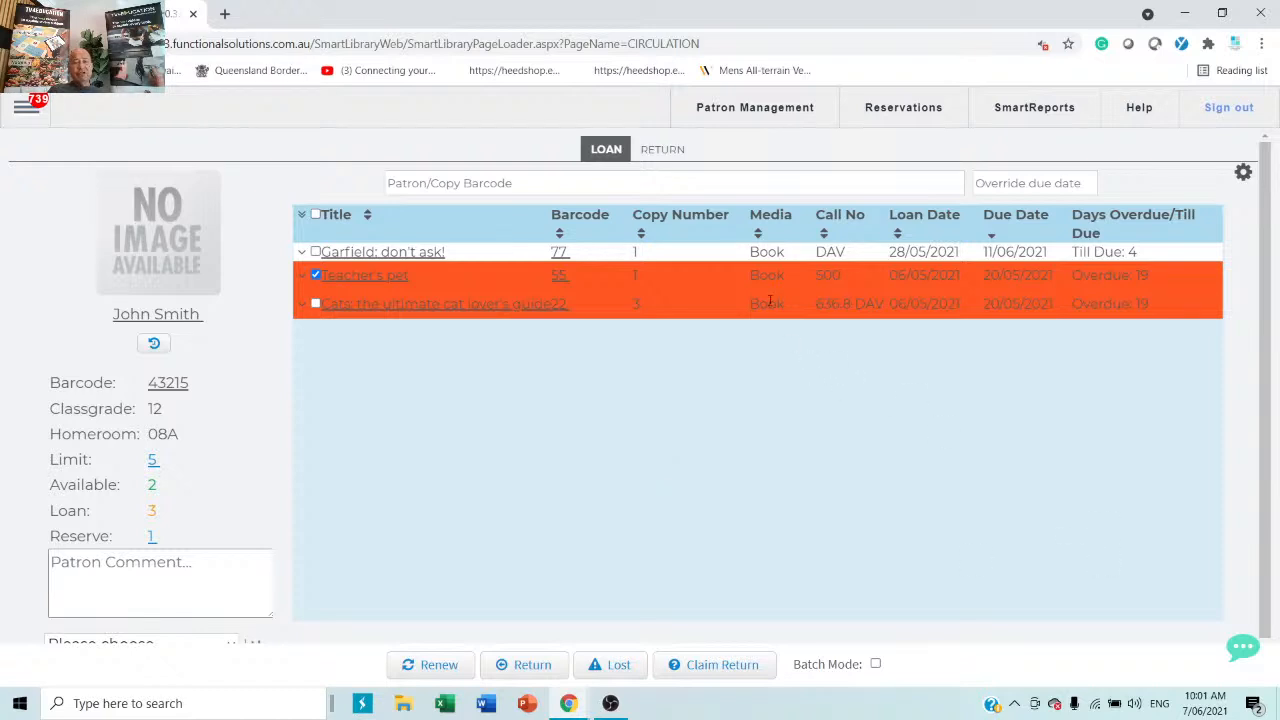
Loan the copy with barcode 99 to the loaded patron and collapse its loan details.
left_click(507, 172)
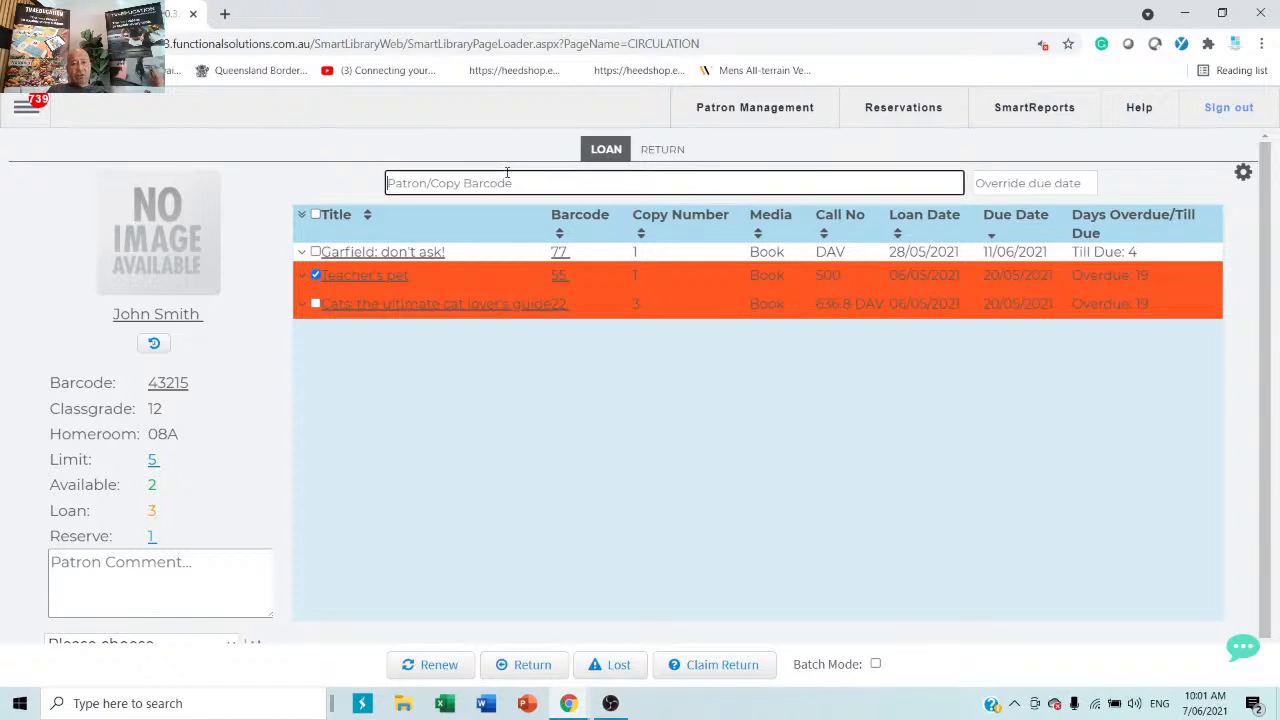
type("99")
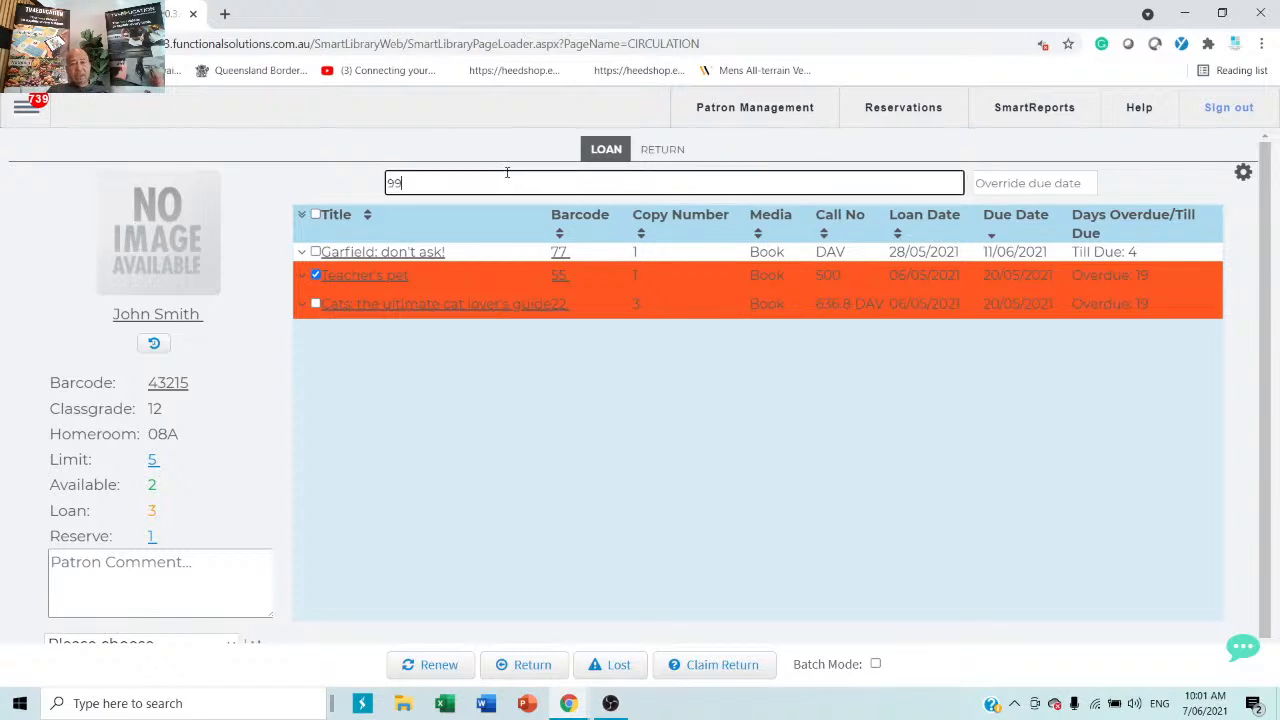
key("Return")
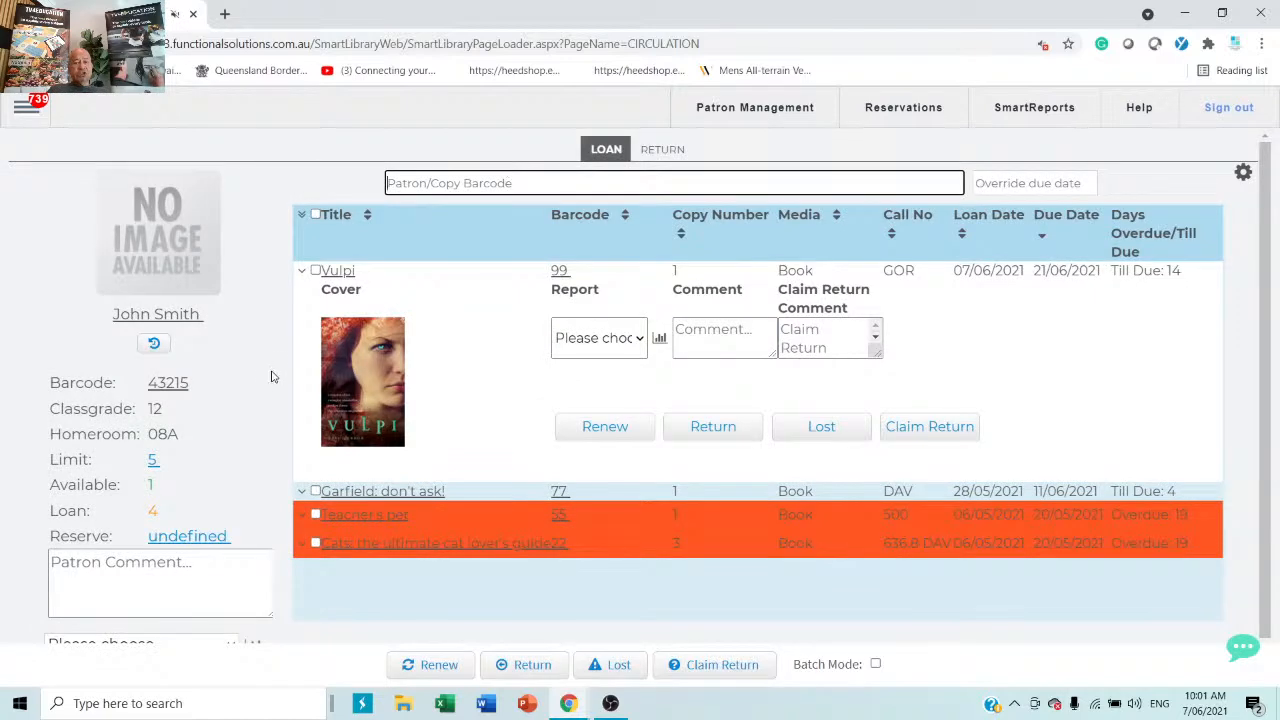
left_click(302, 271)
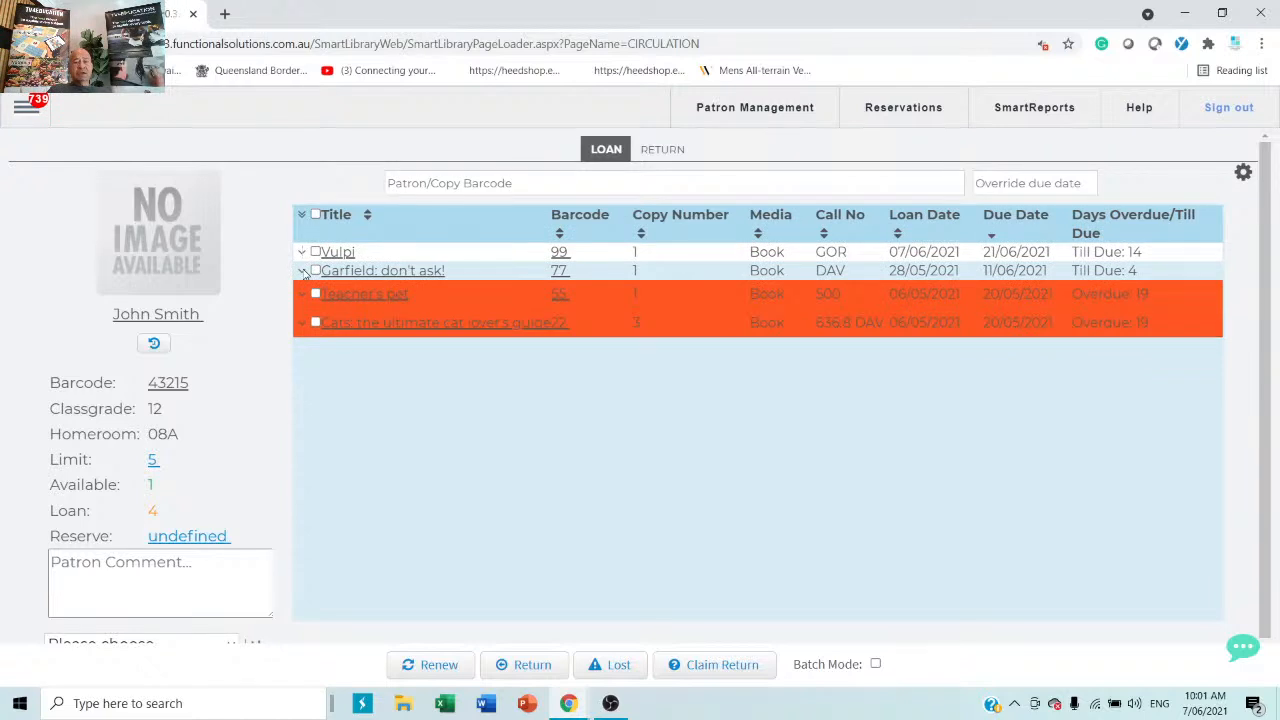
Look at the returns view and go back to the patron's current loans.
left_click(670, 152)
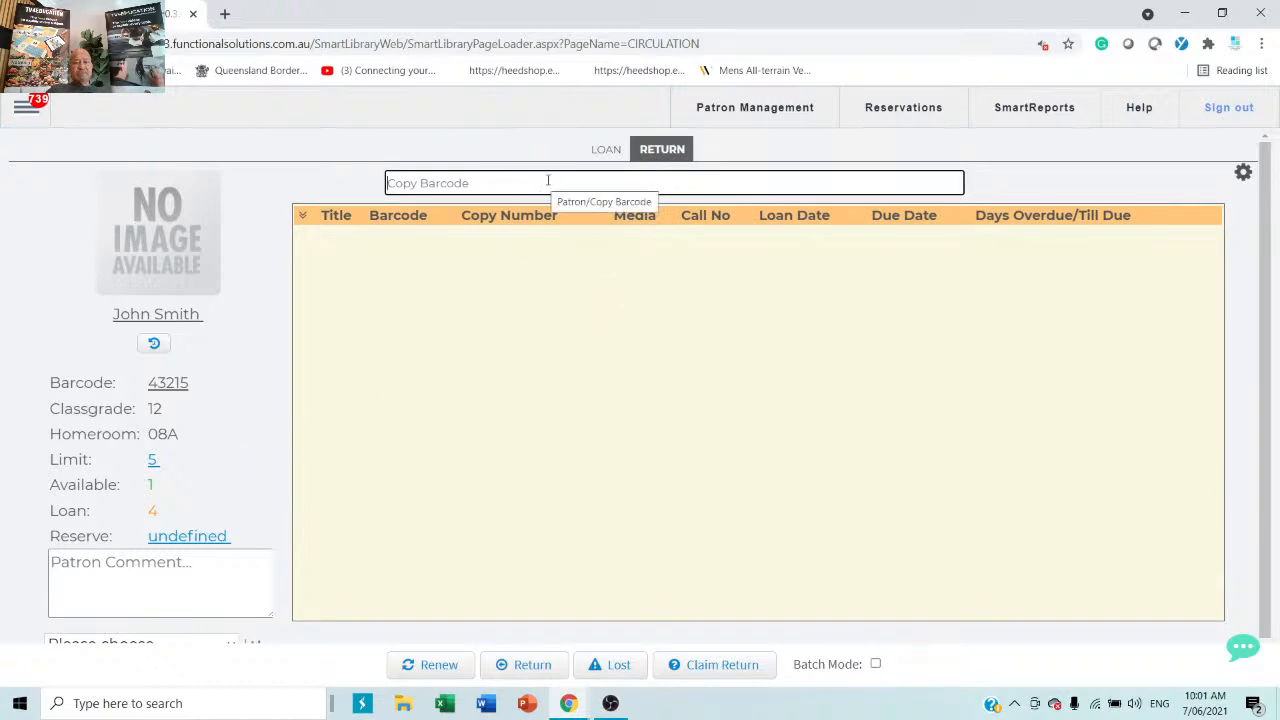
left_click(598, 155)
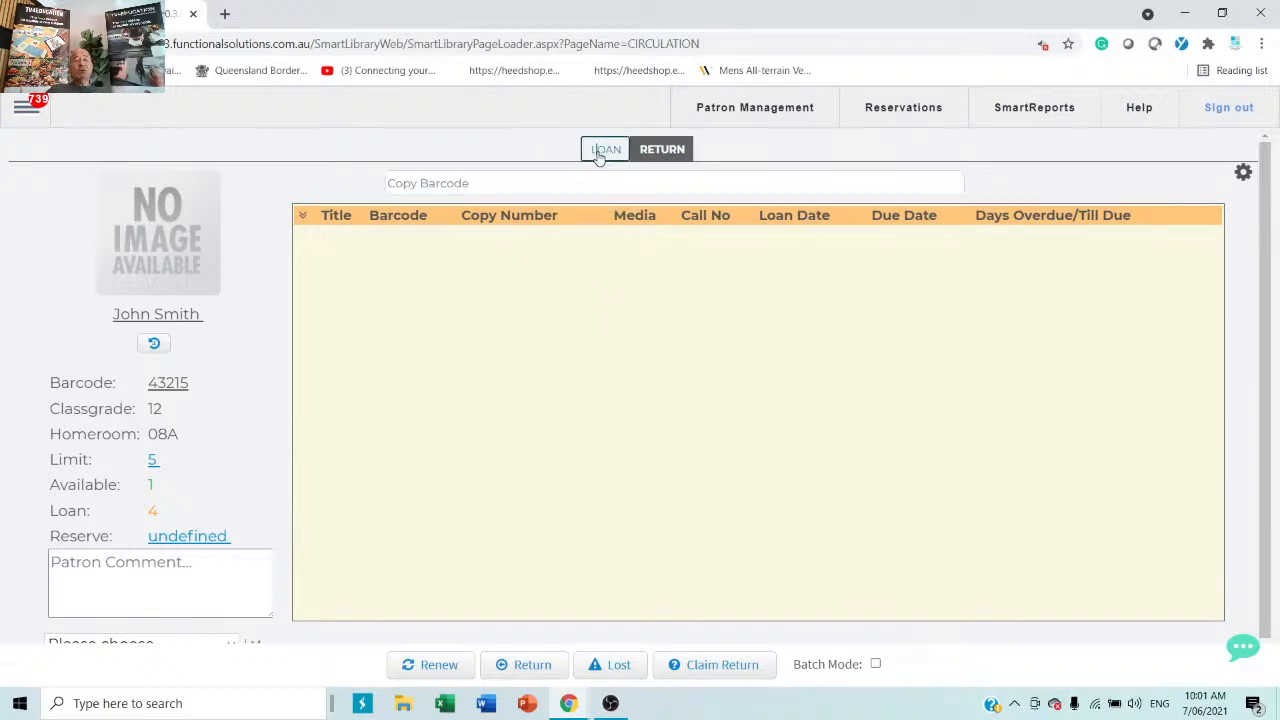
left_click(574, 293)
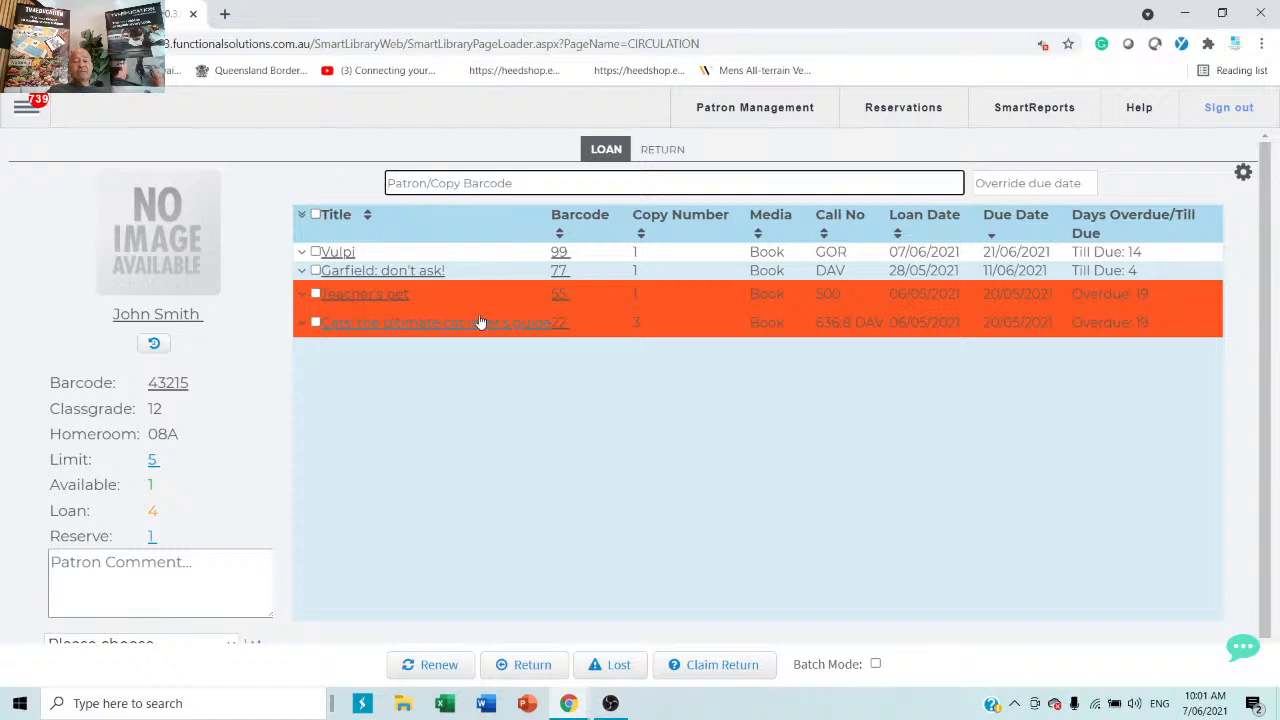
Generate the Overdue Items report for the loaded patron.
scroll(445, 362, "down", 1)
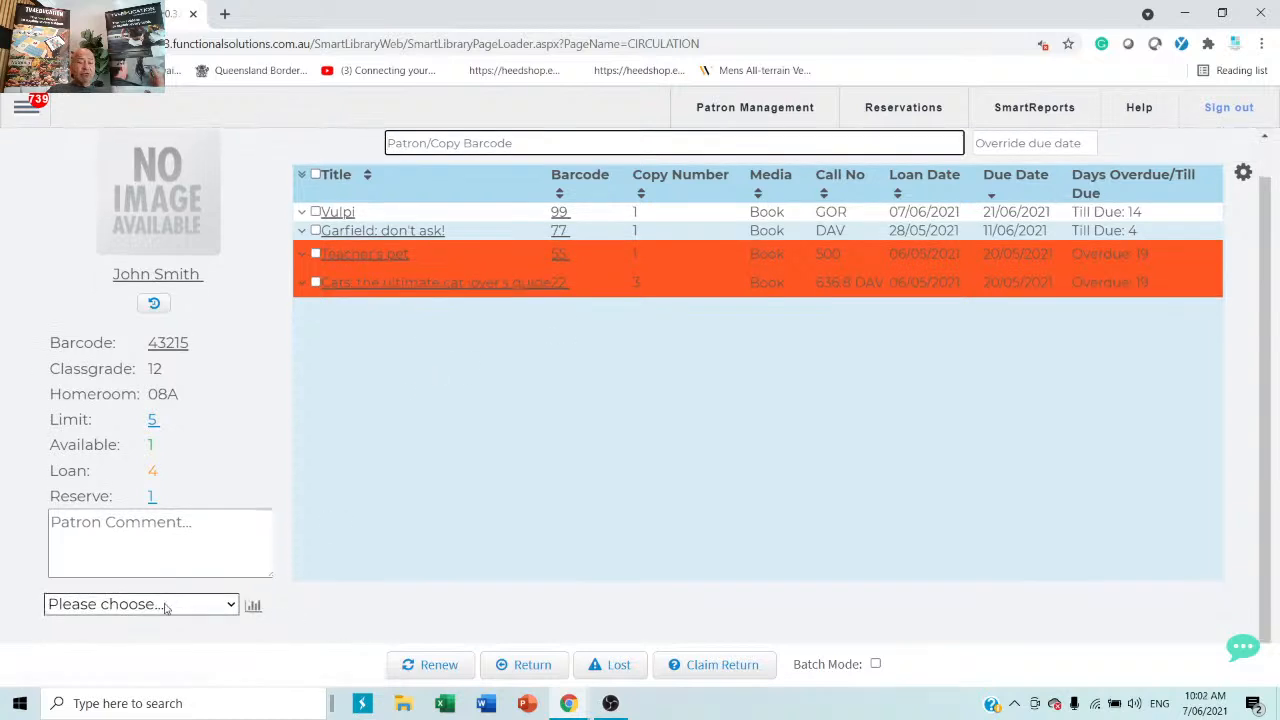
left_click(233, 605)
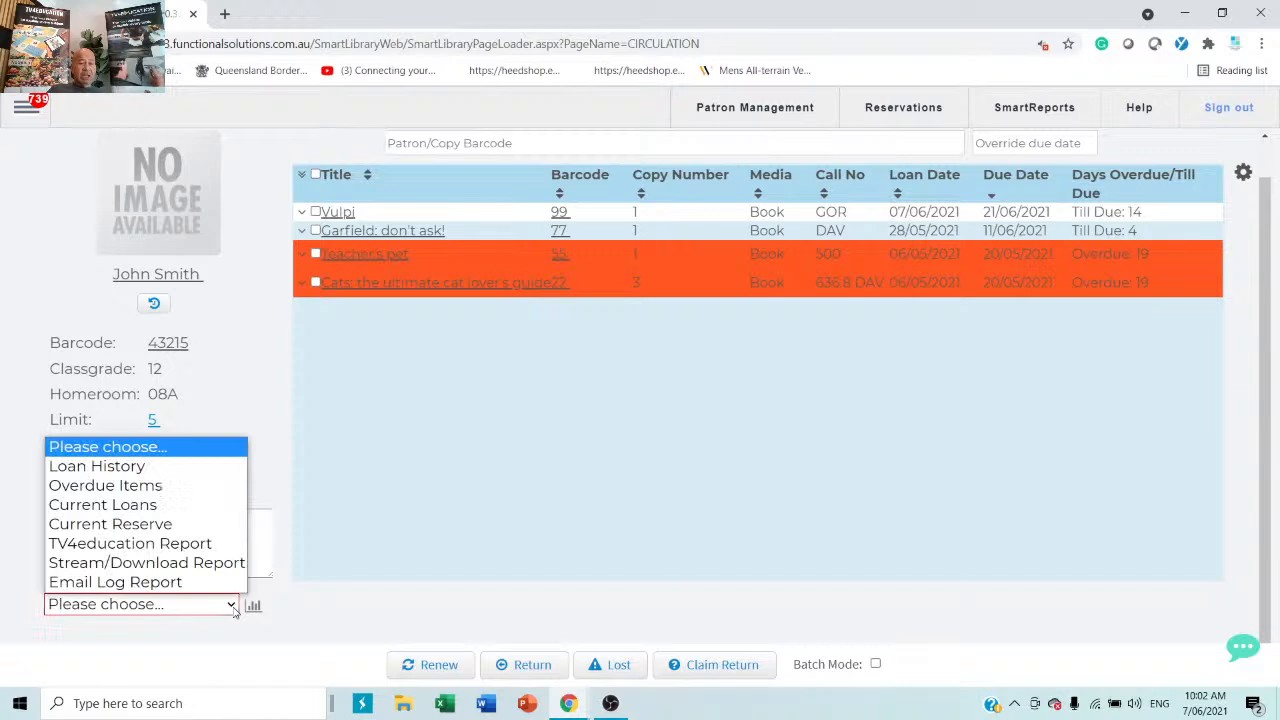
left_click(96, 485)
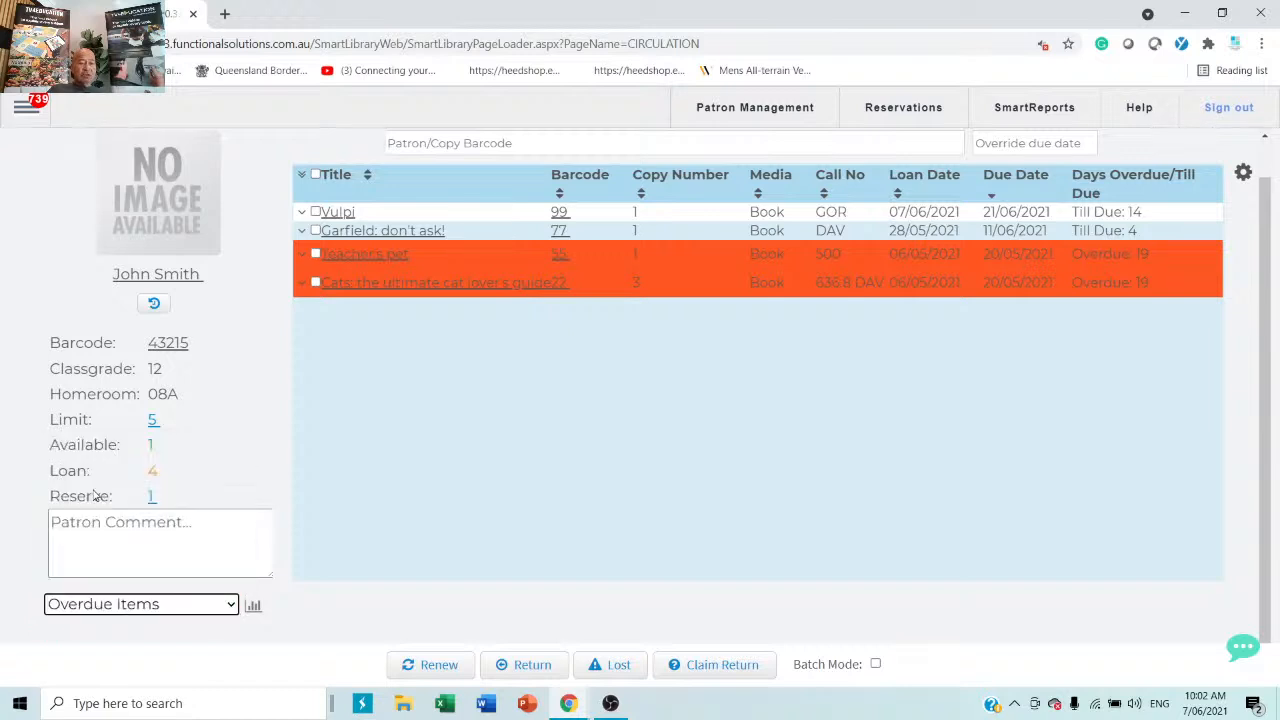
left_click(253, 607)
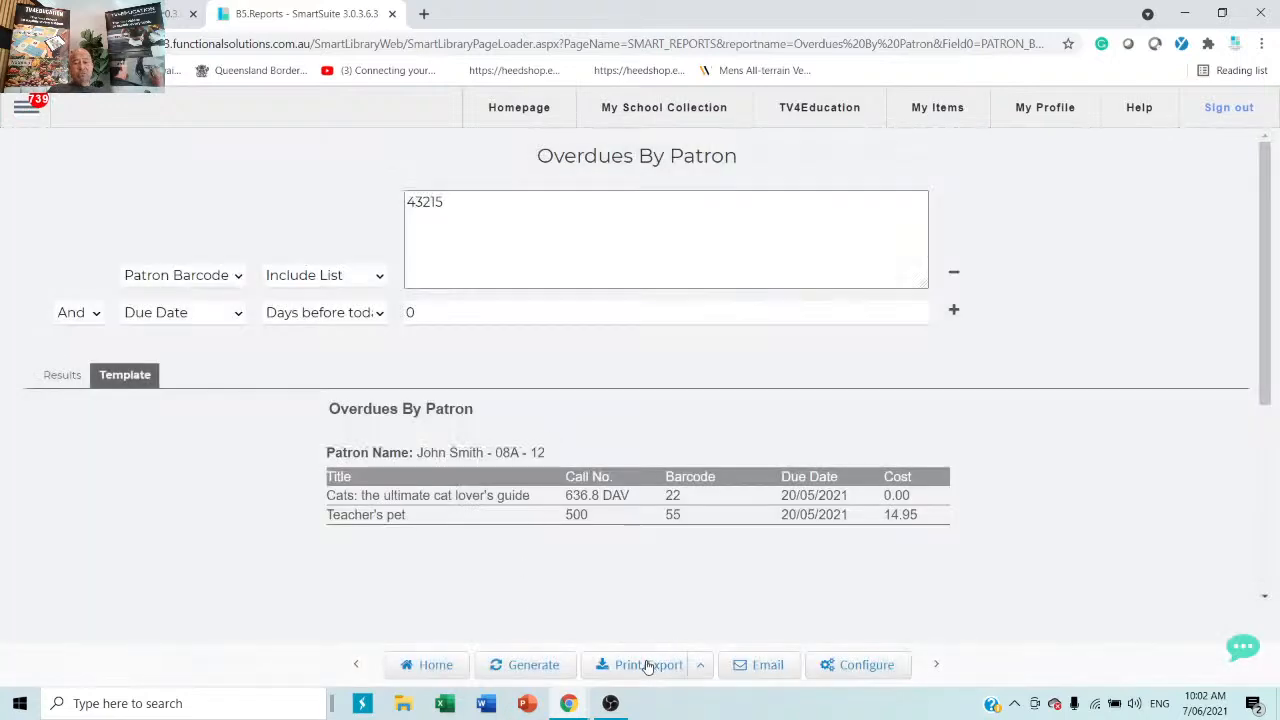
Review the recipient and subject settings for emailing the Overdues By Patron report, and close the report without sending it.
left_click(759, 666)
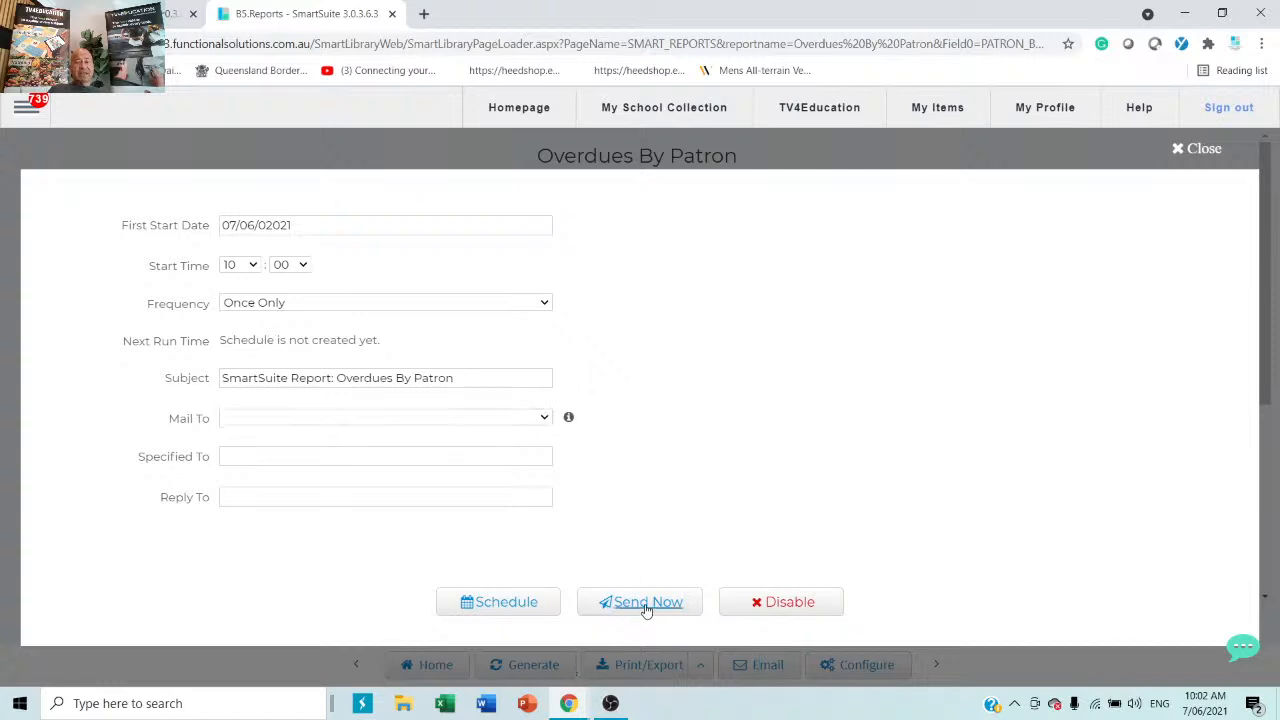
left_click(306, 456)
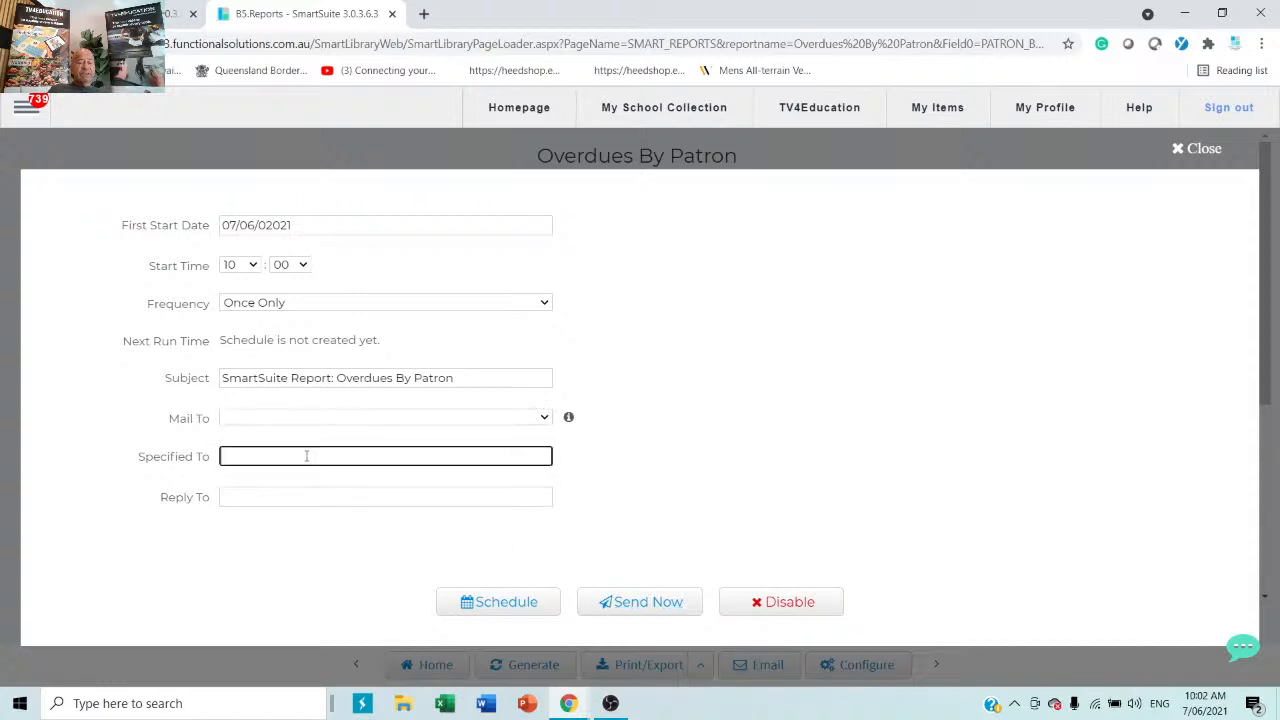
left_click_drag(455, 378, 76, 375)
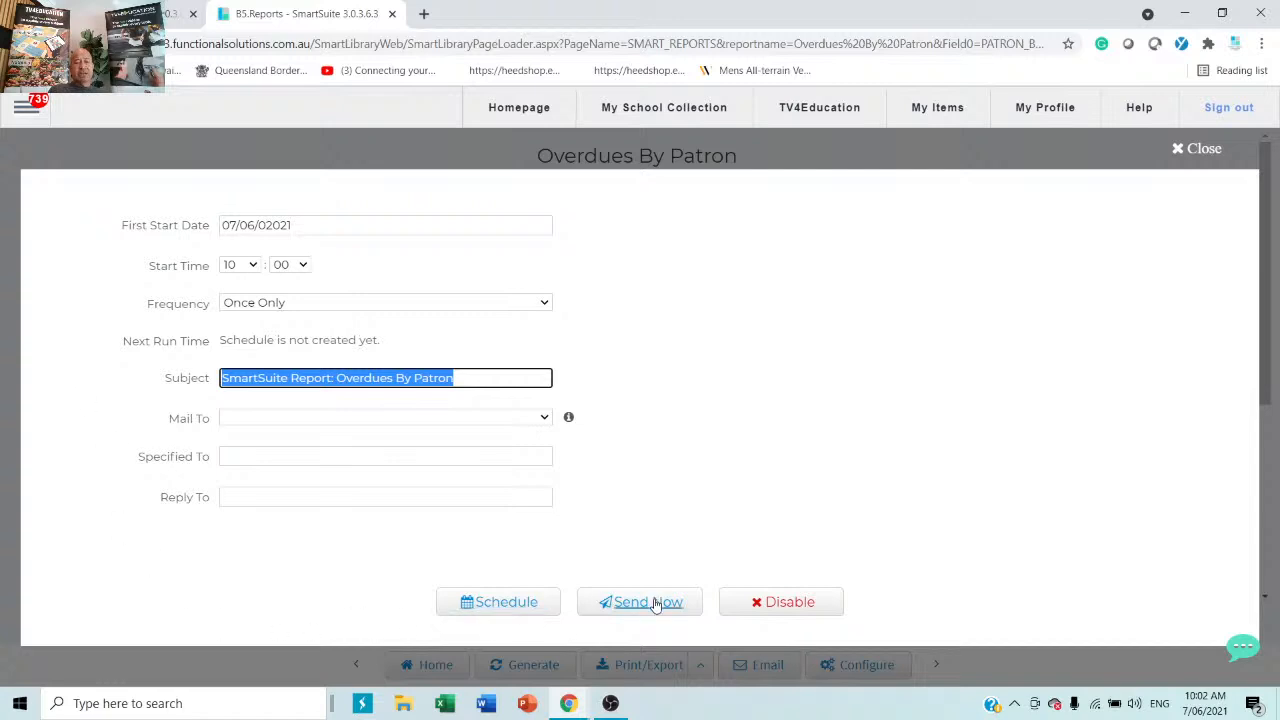
left_click(1197, 150)
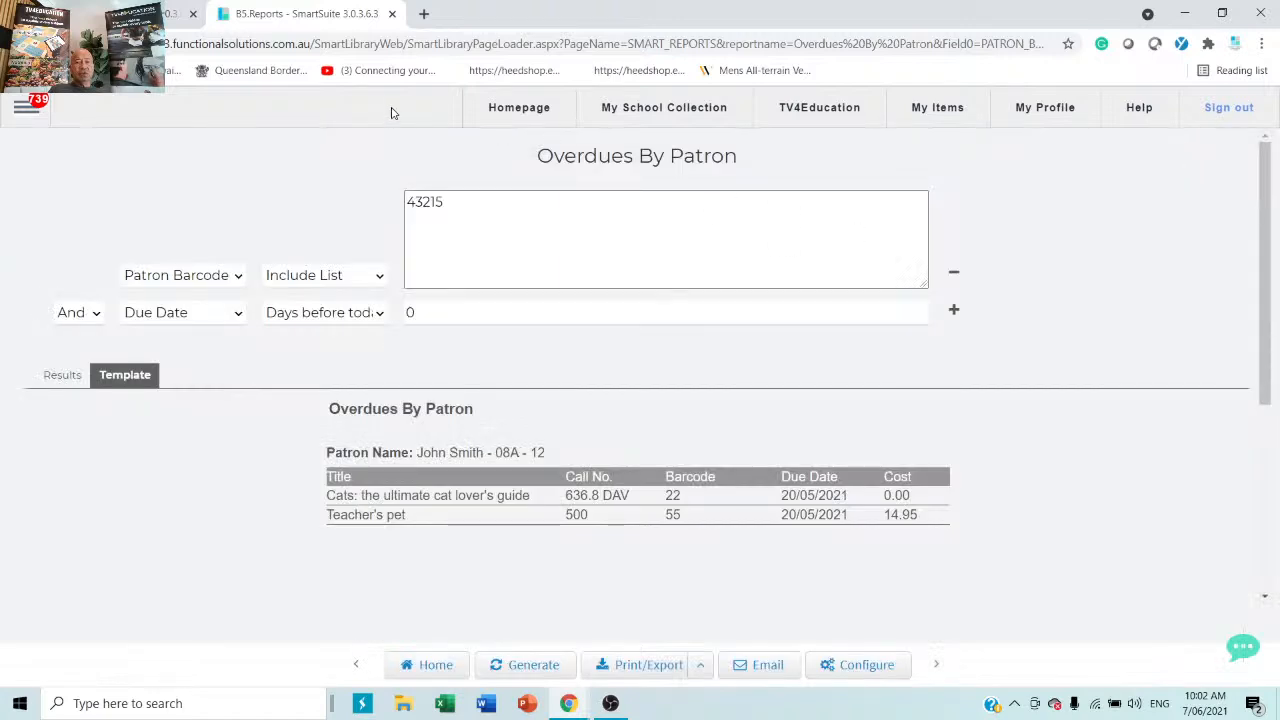
left_click(392, 14)
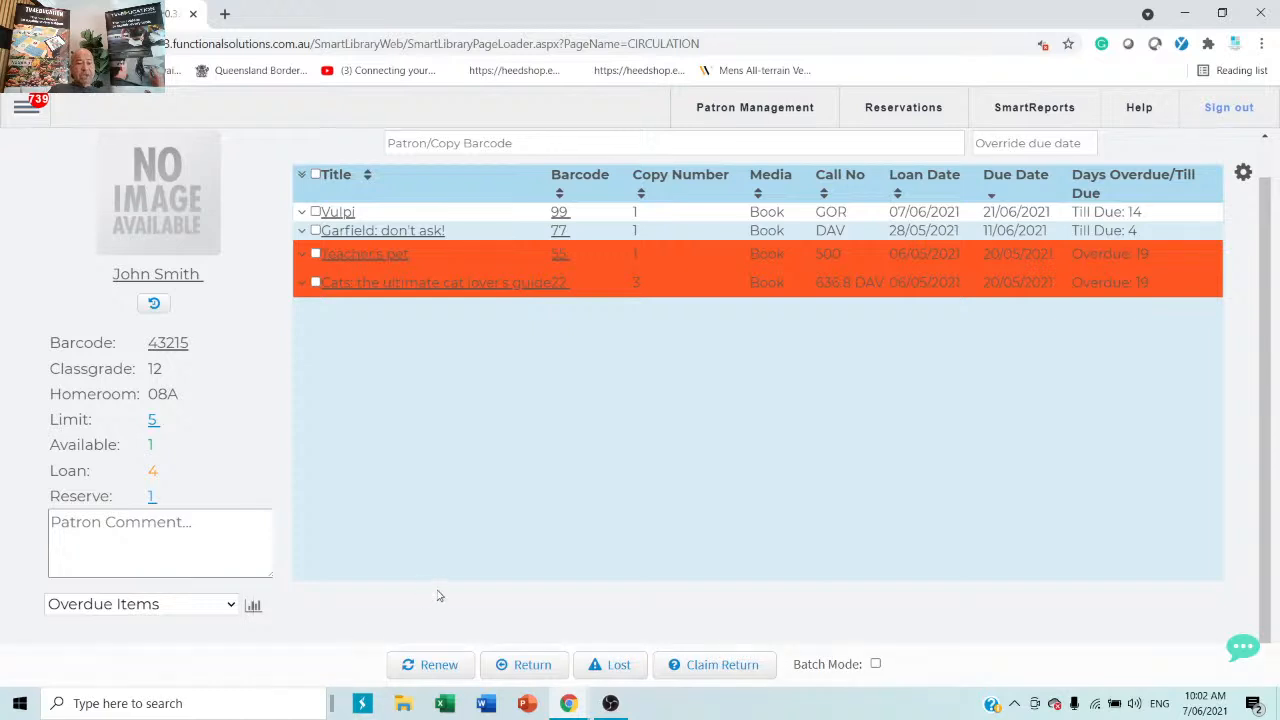
Check which report types are available for the patron, and open the library's main Reports page.
left_click(231, 606)
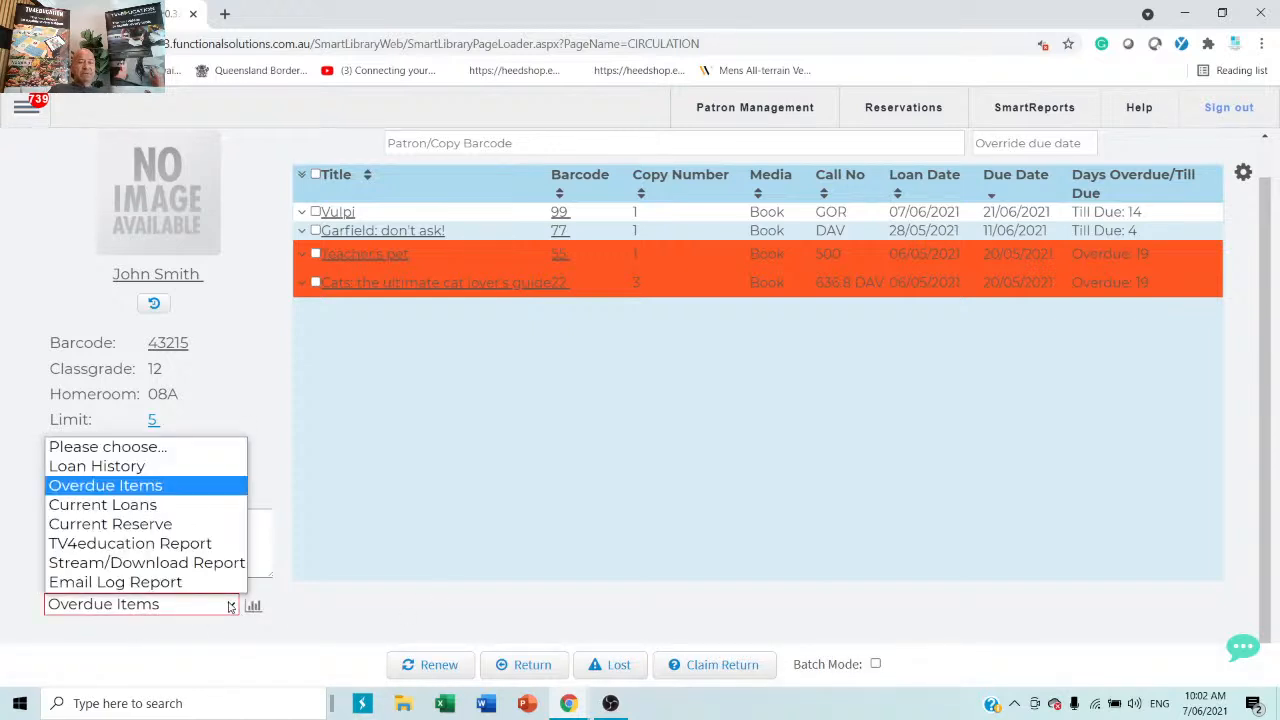
left_click(231, 606)
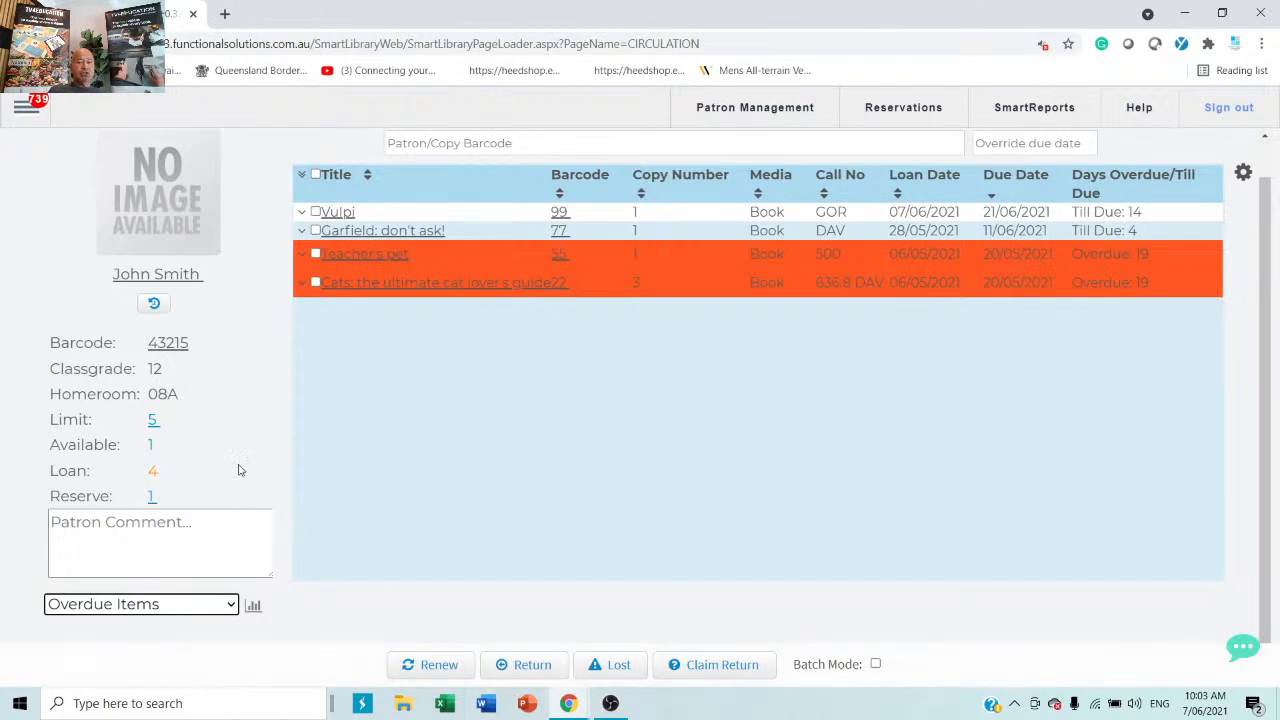
left_click(23, 109)
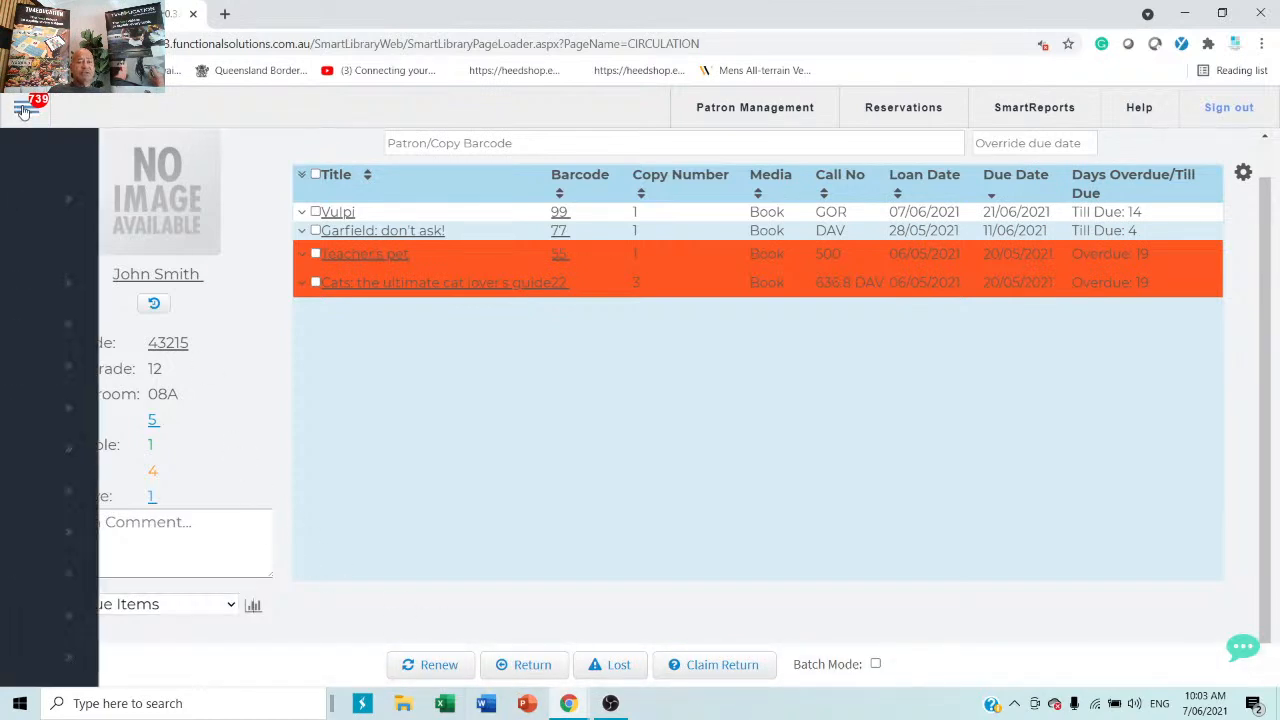
mouse_move(36, 495)
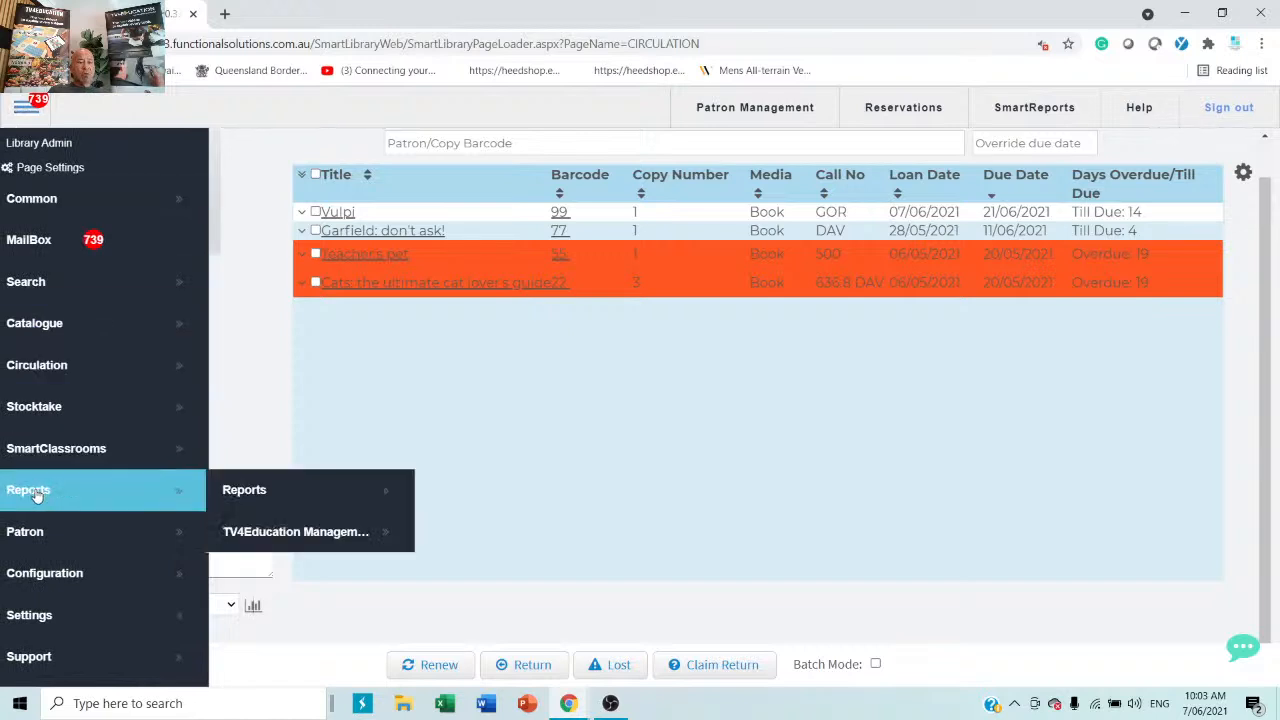
left_click(251, 489)
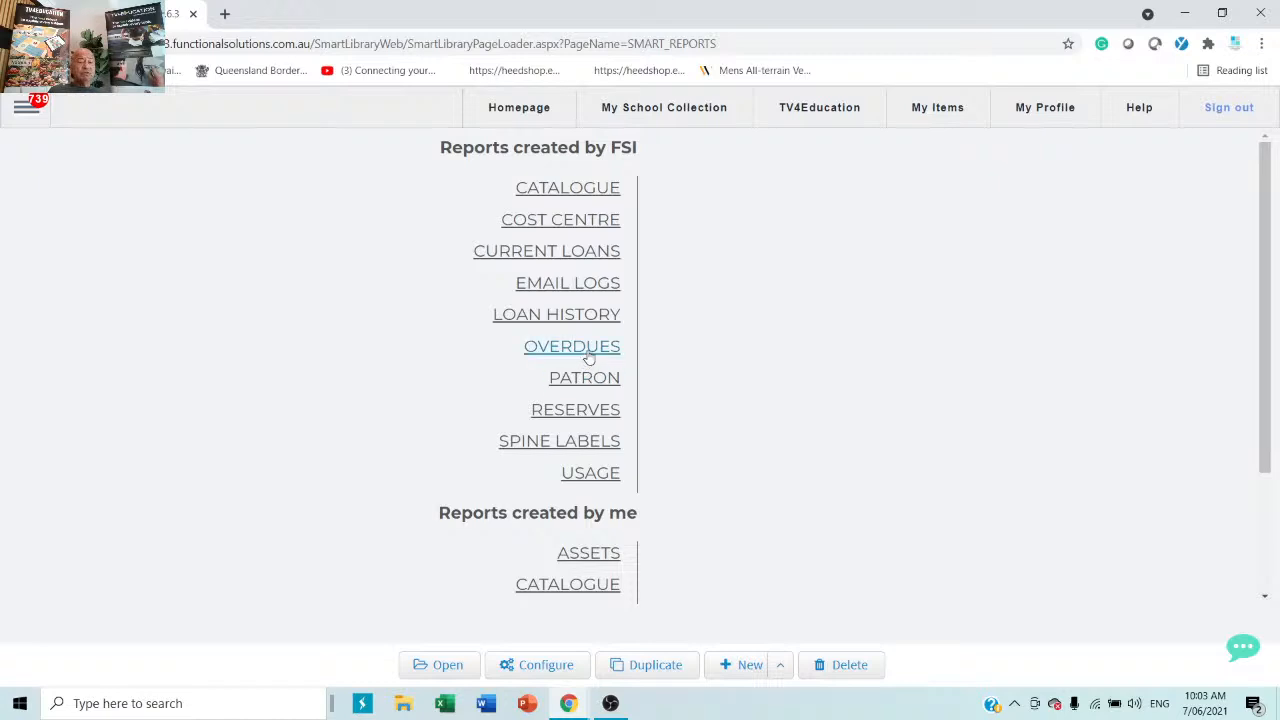
Look at the available catalogue reports, and open the Overdues By Classification report from the overdues category.
left_click(571, 187)
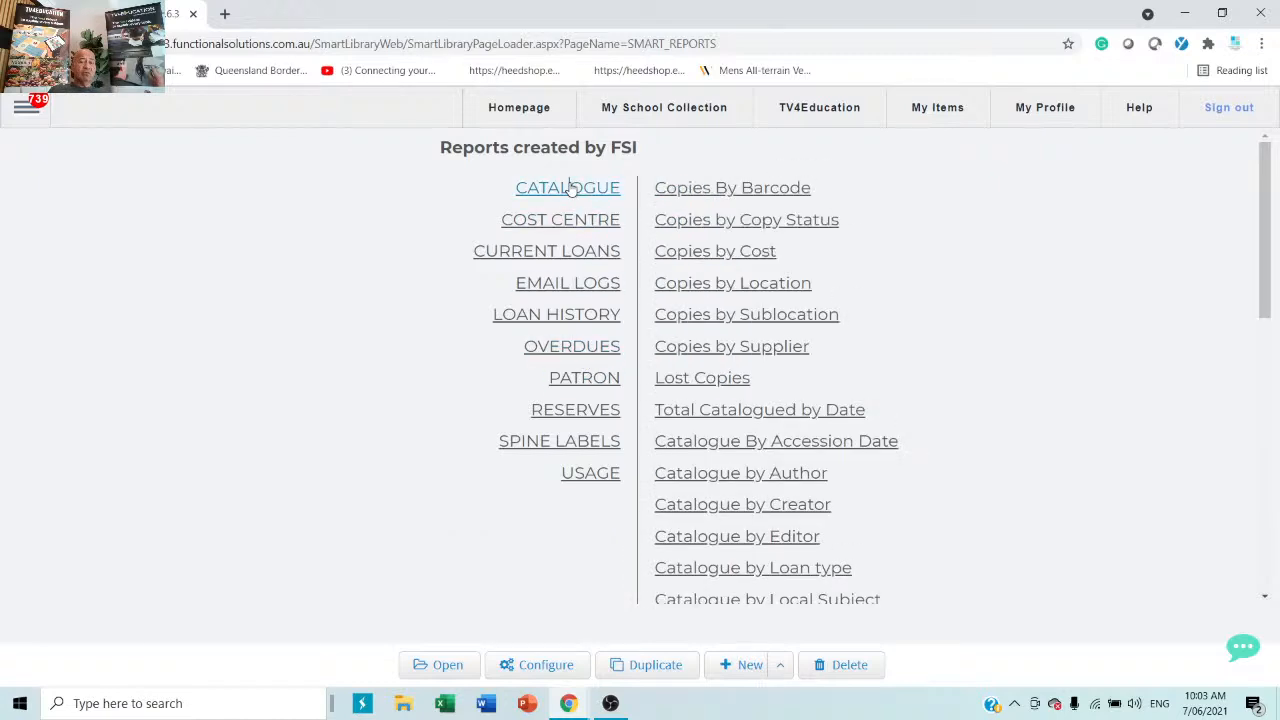
left_click(573, 353)
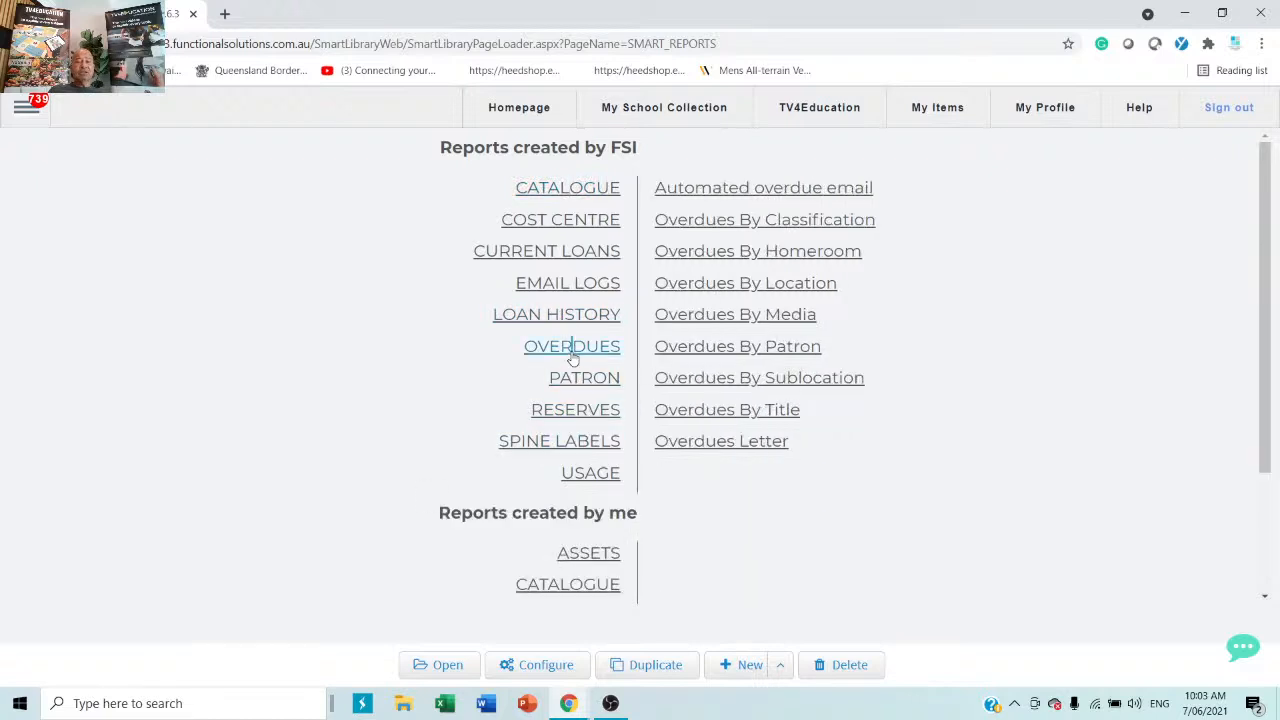
left_click(786, 228)
double_click(786, 228)
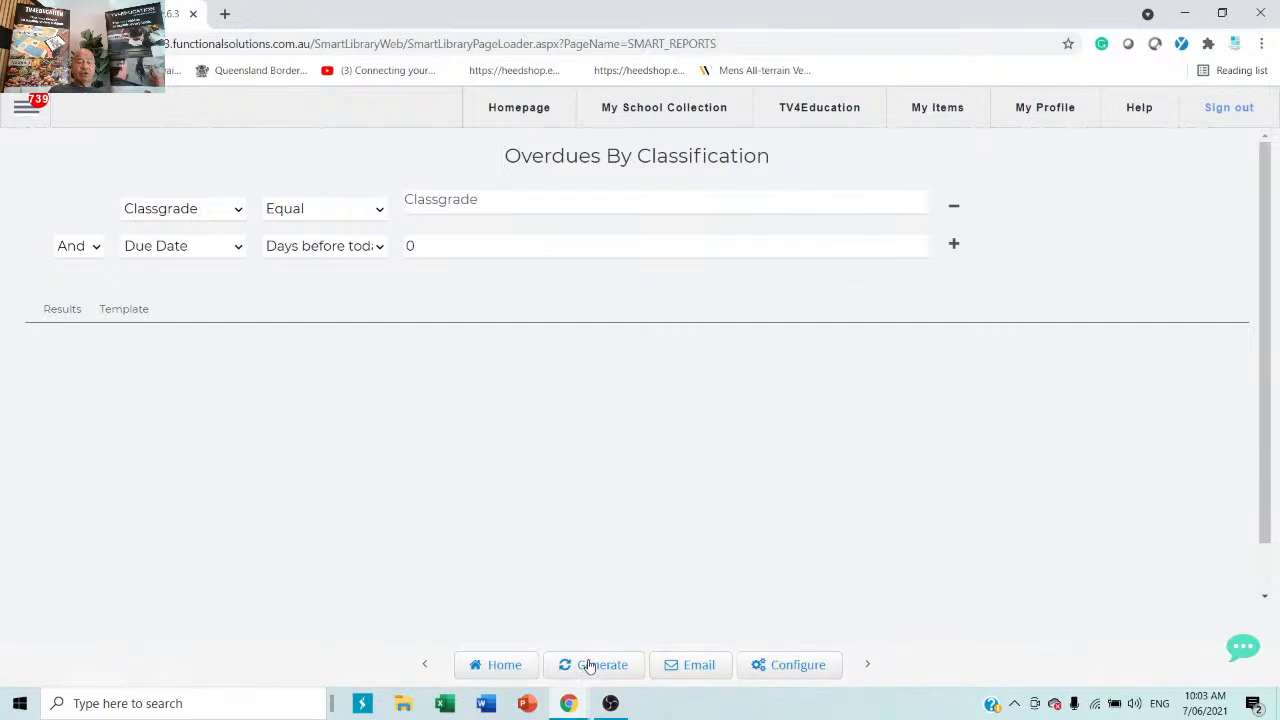
Generate the Overdues By Classification report without a class grade, and look through the overdue items listed per classification.
left_click(628, 216)
left_click(978, 481)
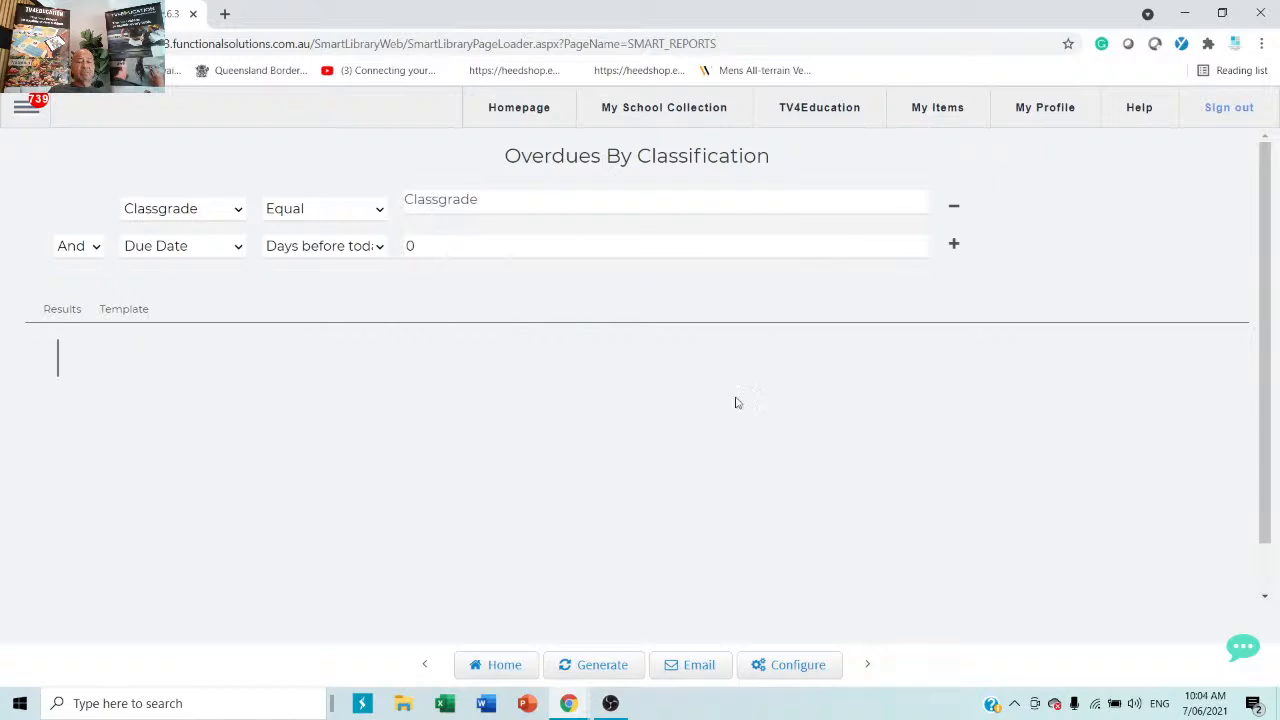
left_click(586, 667)
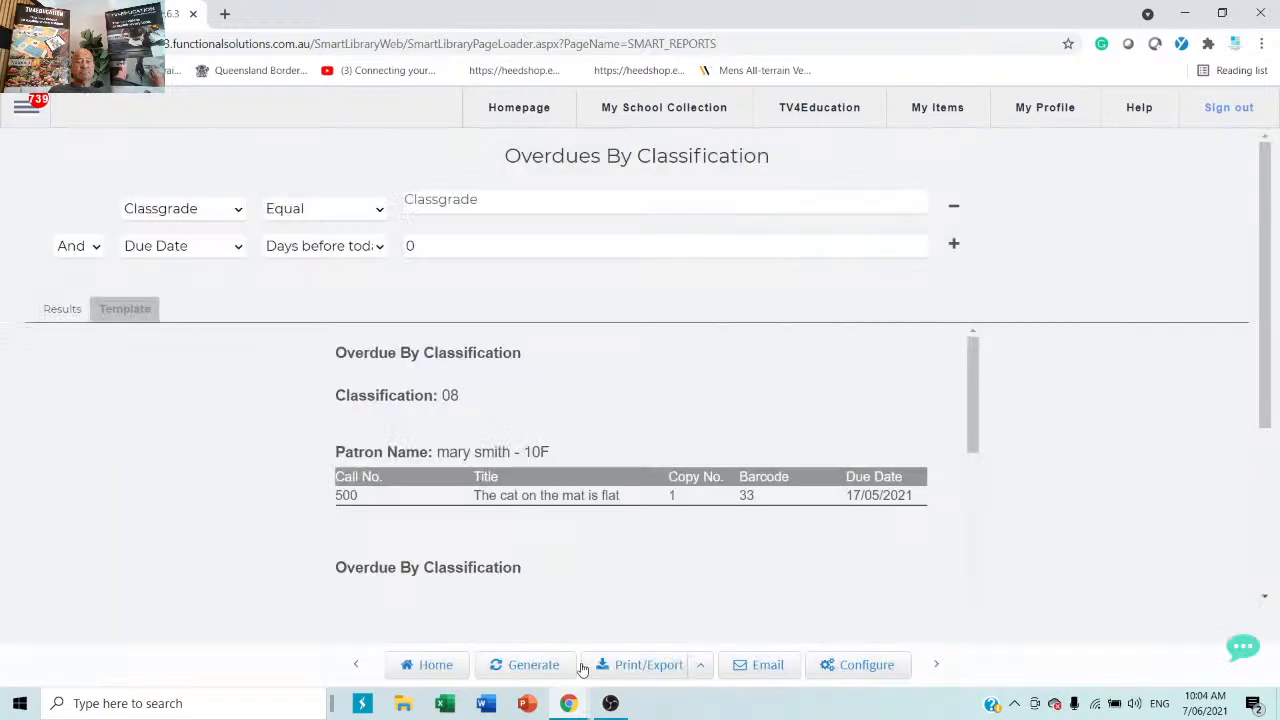
scroll(486, 520, "down", 6)
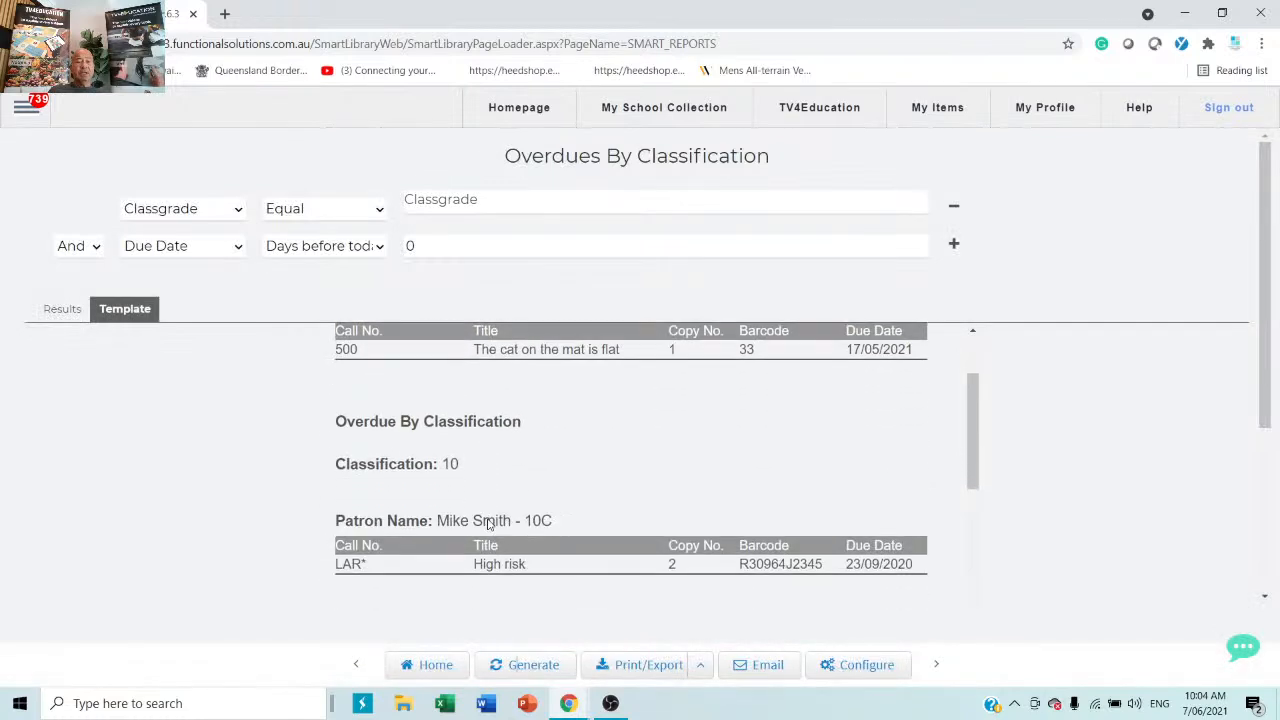
scroll(486, 520, "down", 4)
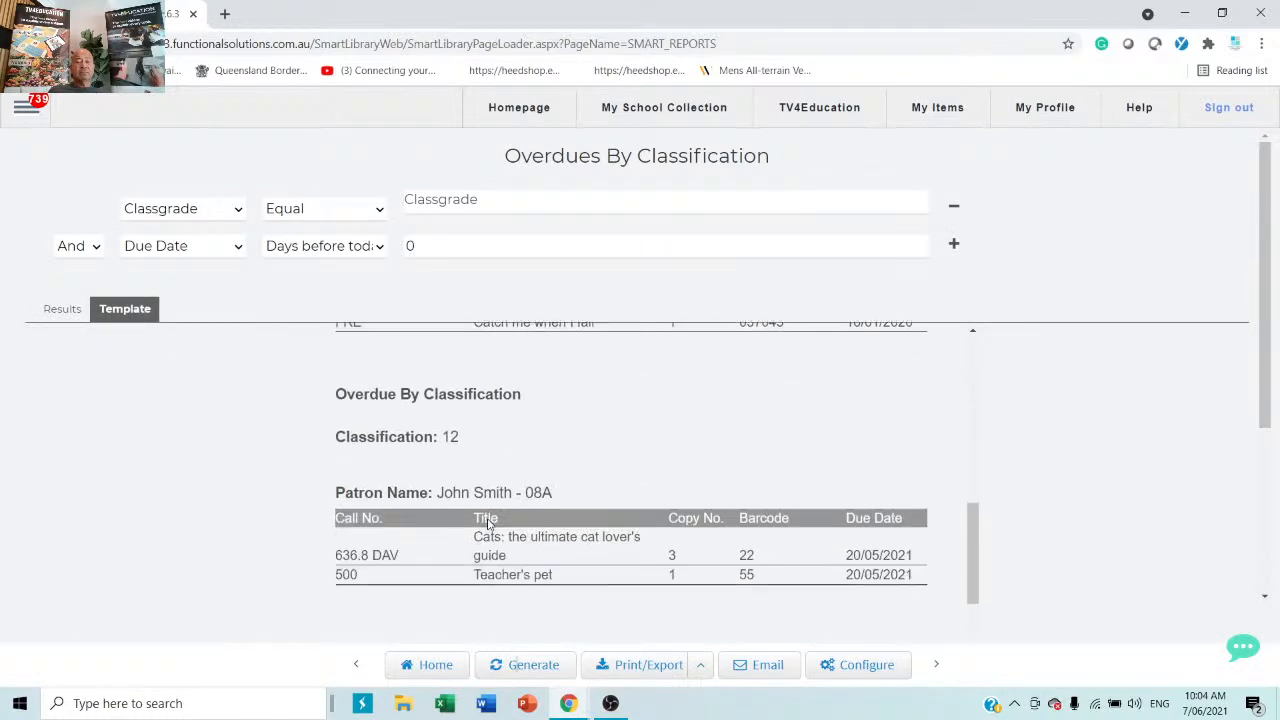
Check the export and sharing options for the generated report, and leave it for the My School Collection page.
left_click(701, 672)
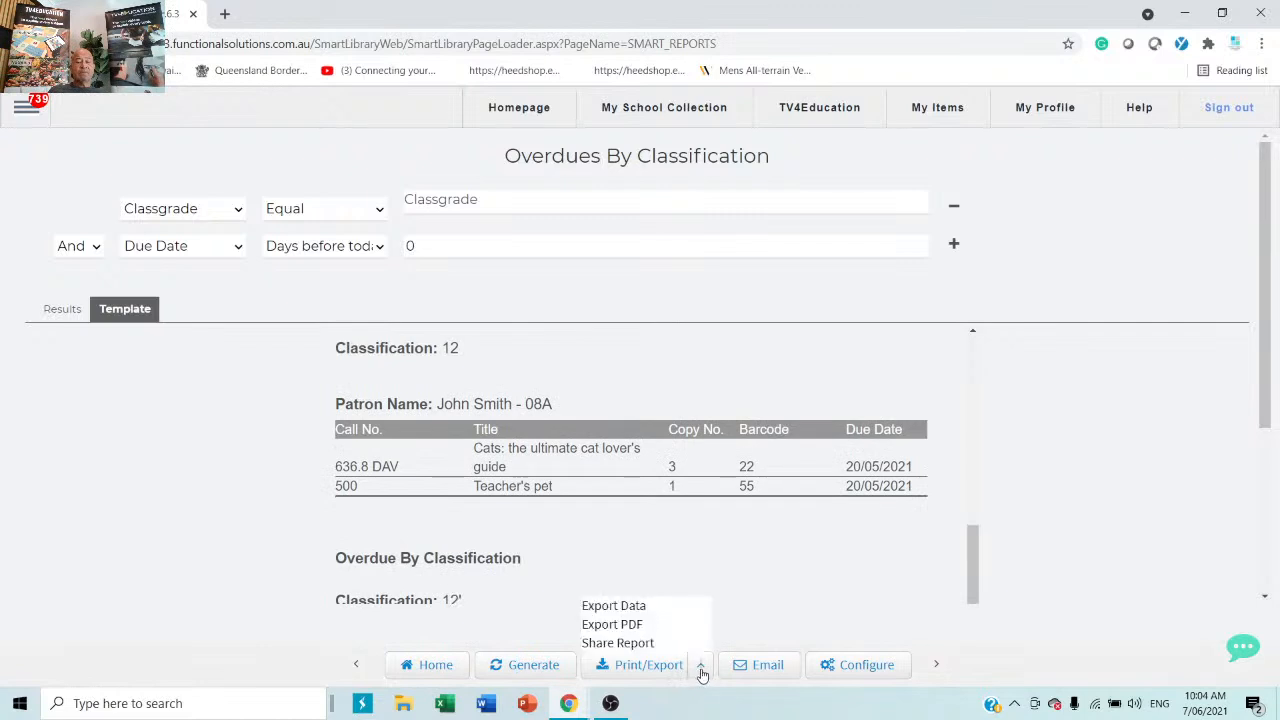
left_click(1153, 483)
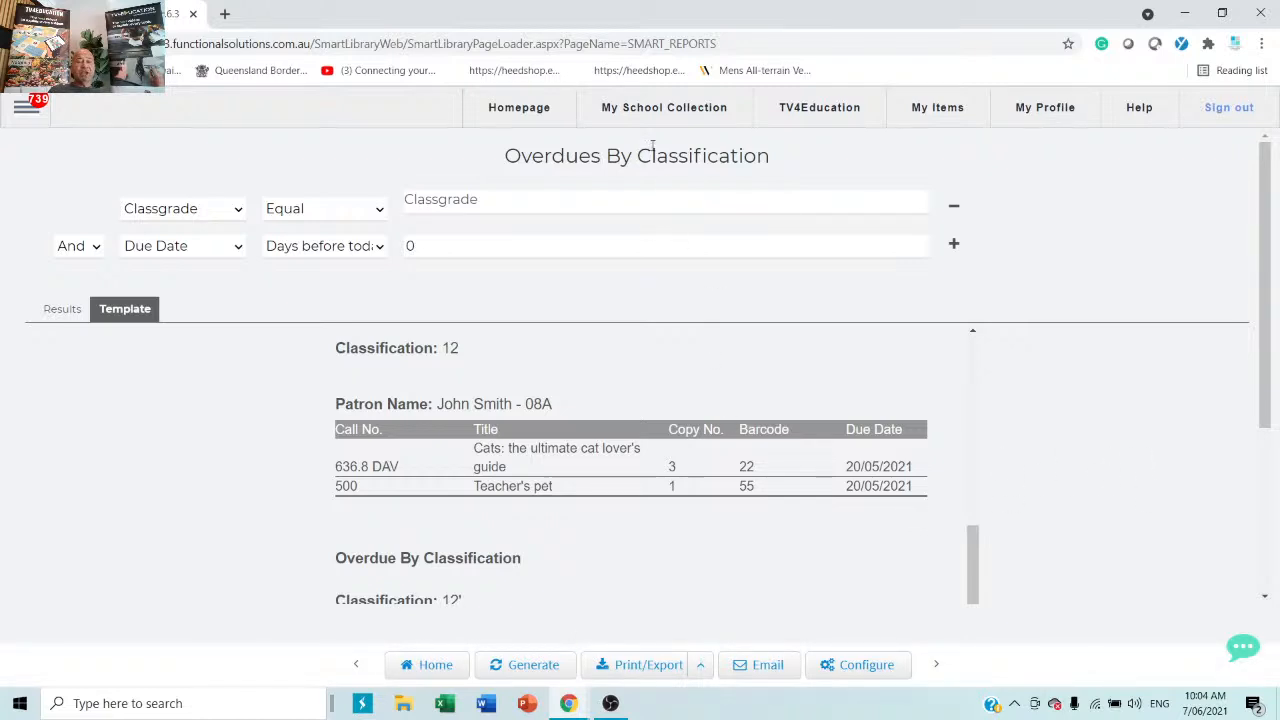
left_click(645, 110)
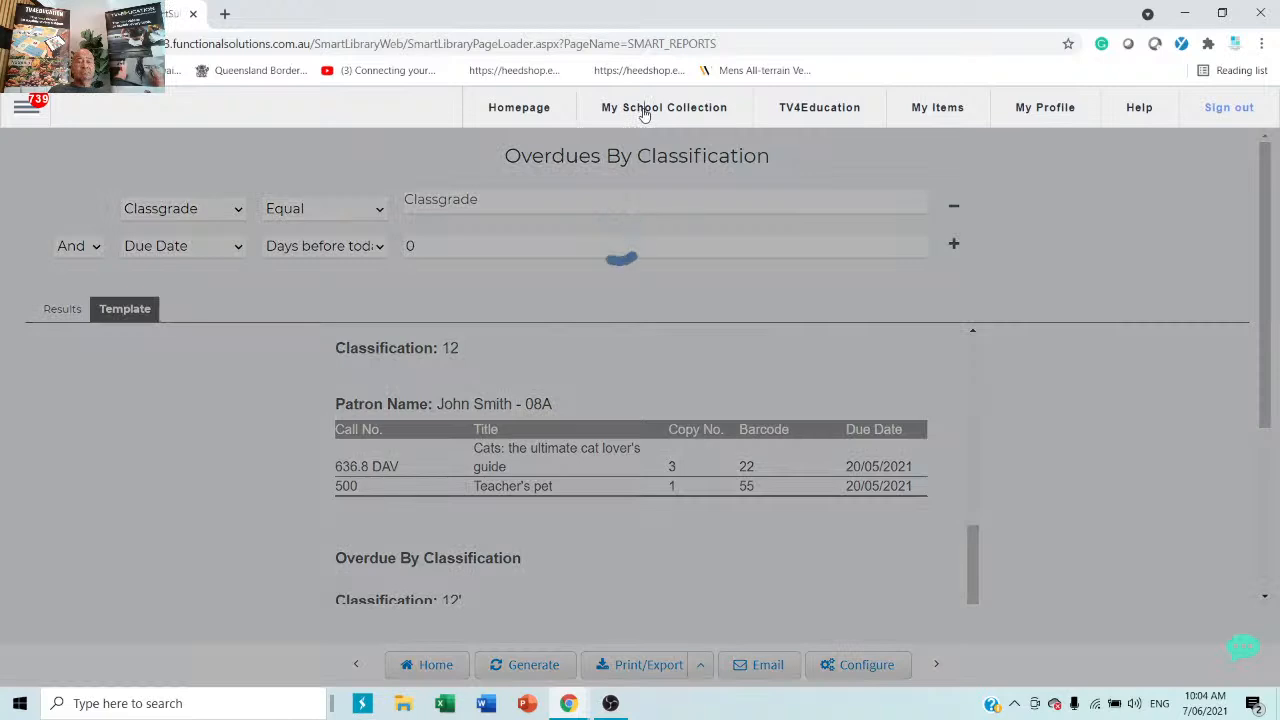